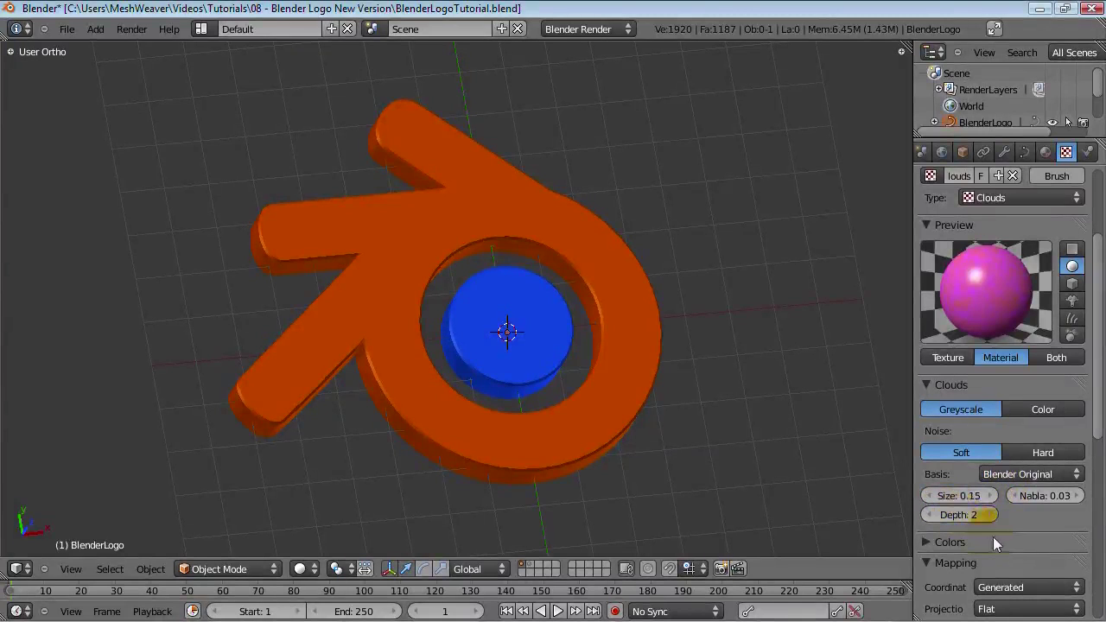
# Raise the Clouds noise depth from 2 to 4 and compare with the orange material's diffuse colour
pyautogui.moveTo(979, 513); pyautogui.dragTo(986, 517)
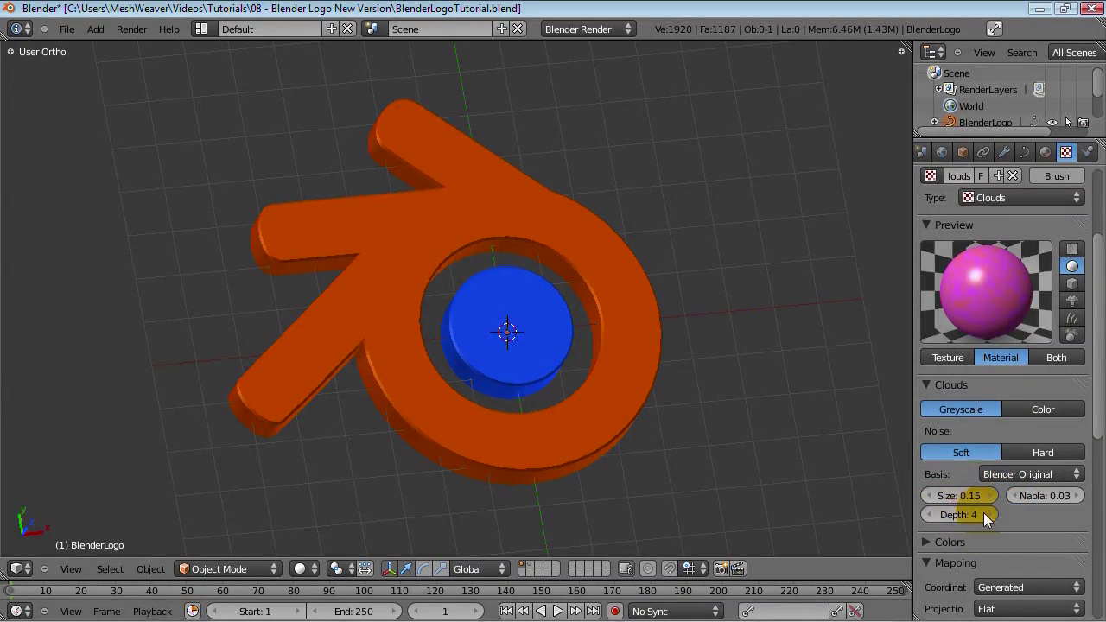
pyautogui.scroll(-10, 1047, 508)
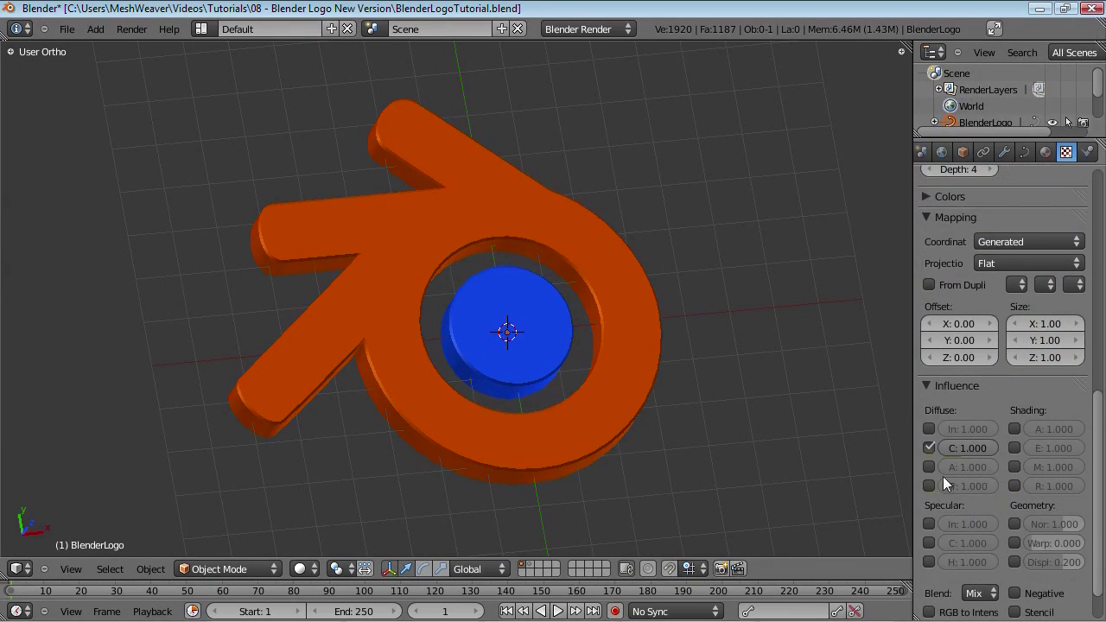
pyautogui.scroll(-2, 980, 562)
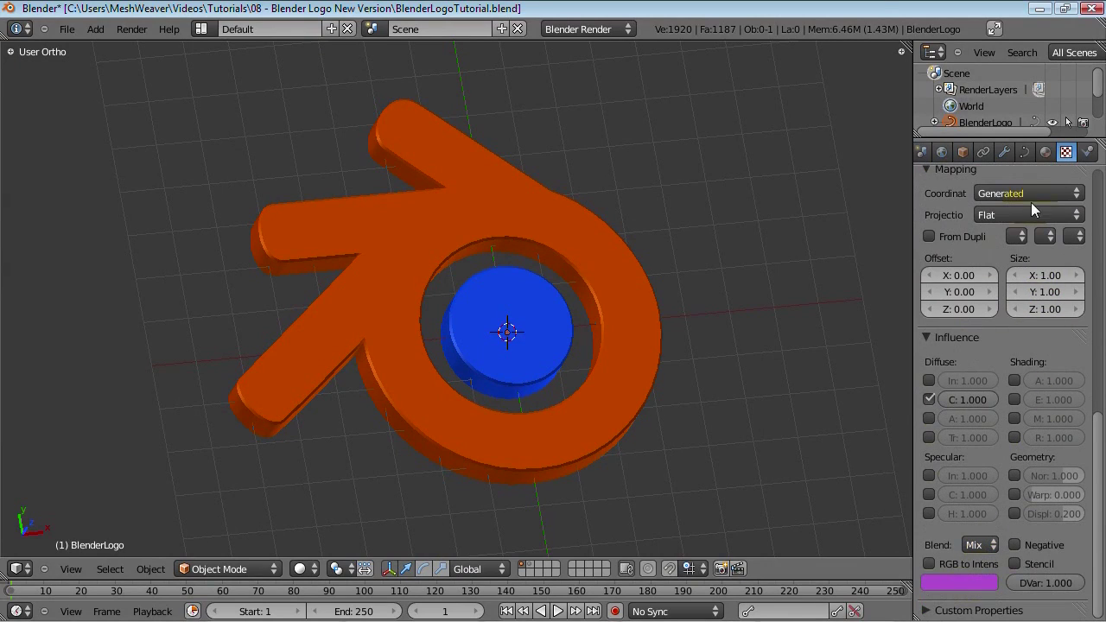
pyautogui.scroll(2, 1037, 186)
pyautogui.click(1062, 152)
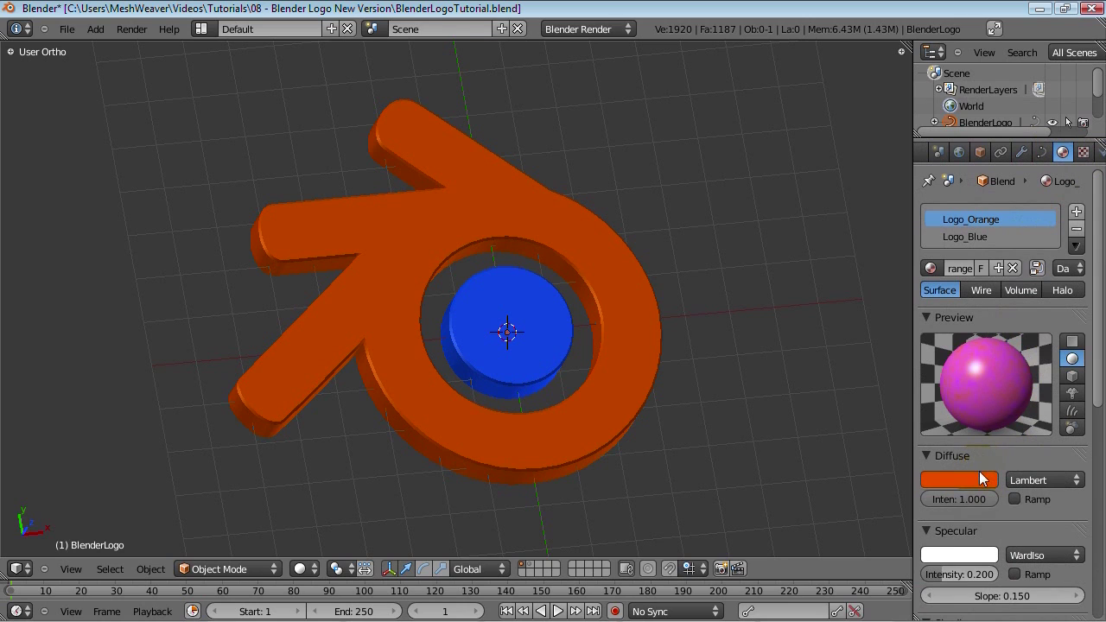
pyautogui.click(1083, 152)
# Darken the Clouds blend colour to a deeper orange (R 0.837, G 0.178, B 0)
pyautogui.scroll(-5, 953, 481)
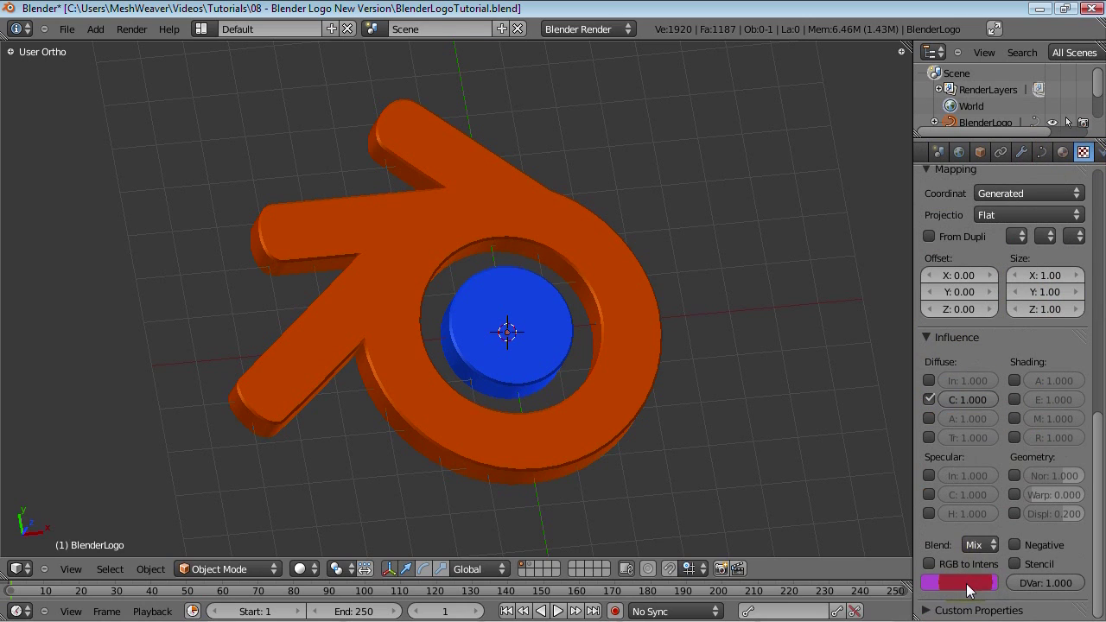
pyautogui.scroll(12, 1045, 489)
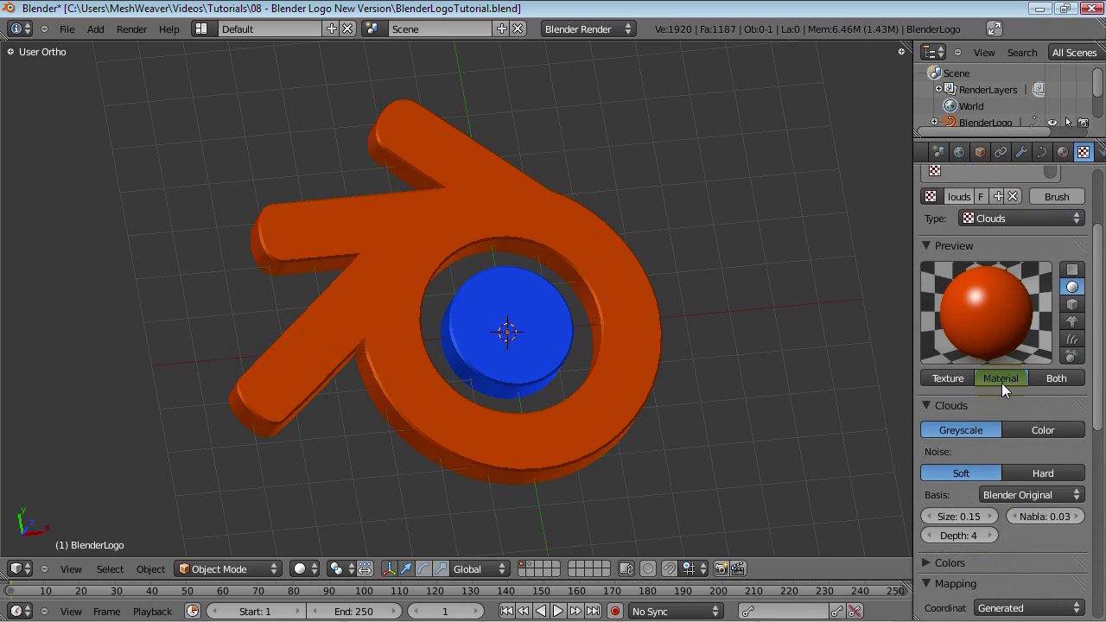
pyautogui.scroll(-12, 1015, 484)
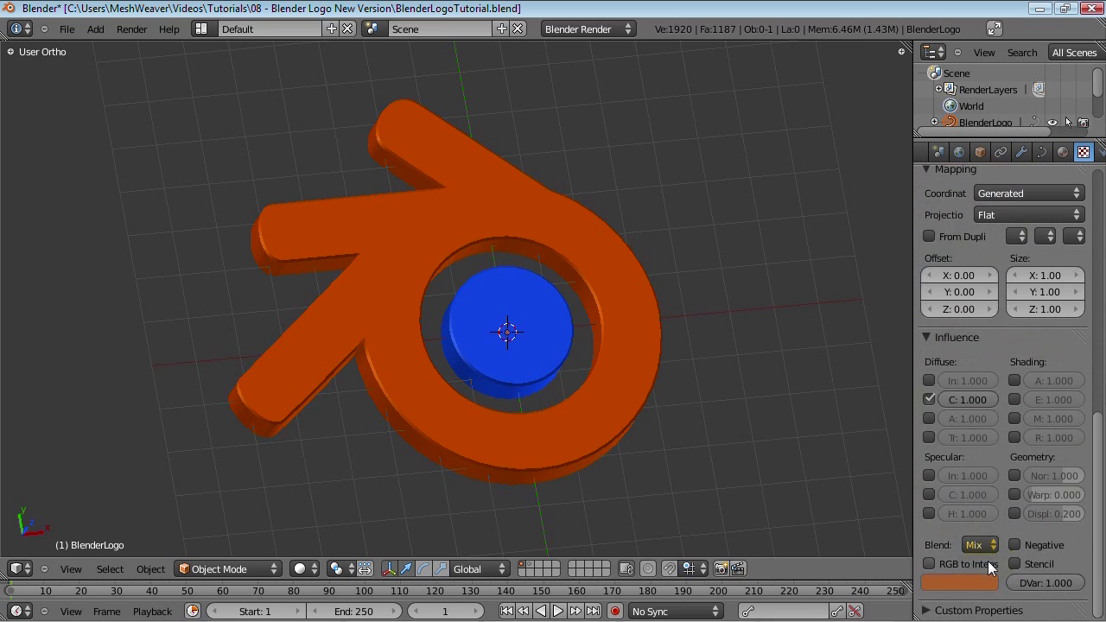
pyautogui.click(979, 583)
pyautogui.moveTo(984, 361); pyautogui.dragTo(985, 363)
pyautogui.click(977, 585)
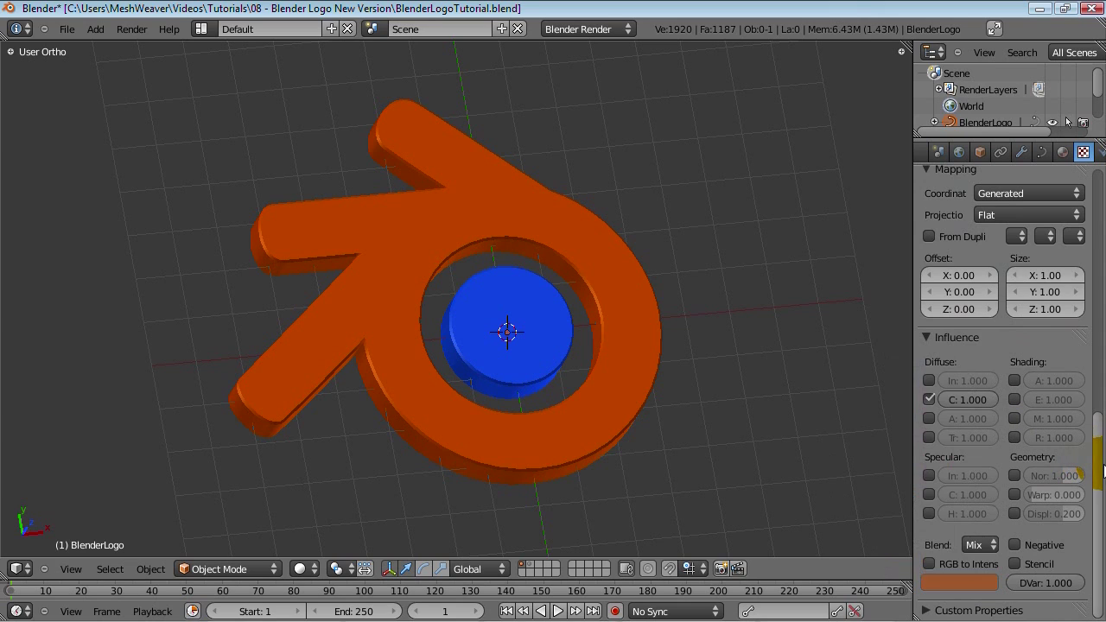
pyautogui.moveTo(1098, 458); pyautogui.dragTo(1104, 295)
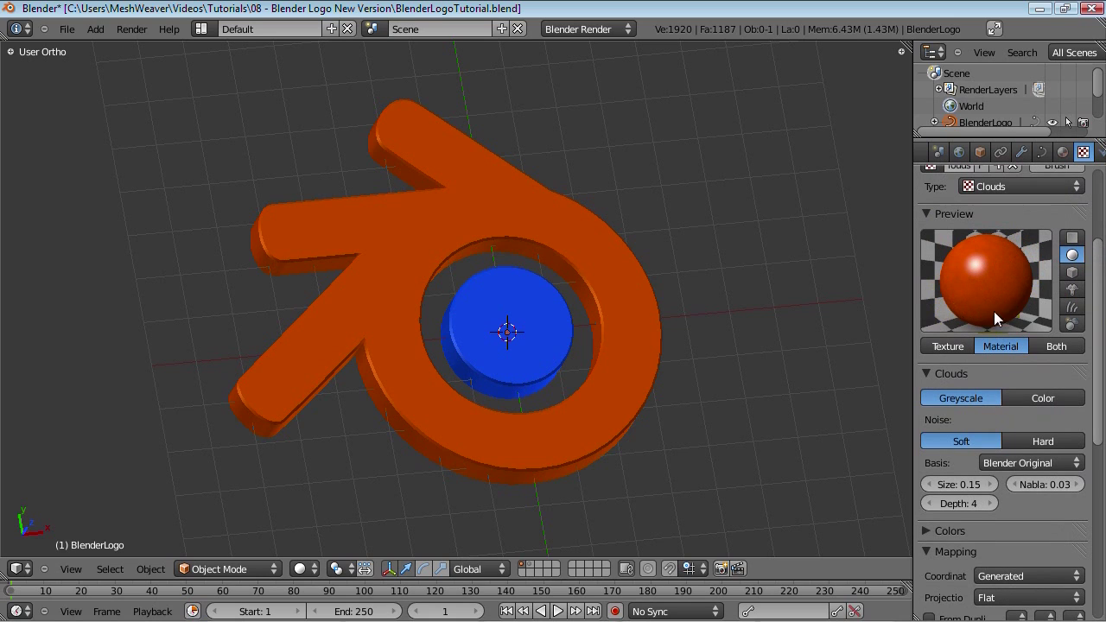
# Enable normal influence for Logo_Clouds at 0.500 to give the orange surface bumps
pyautogui.scroll(-10, 1000, 272)
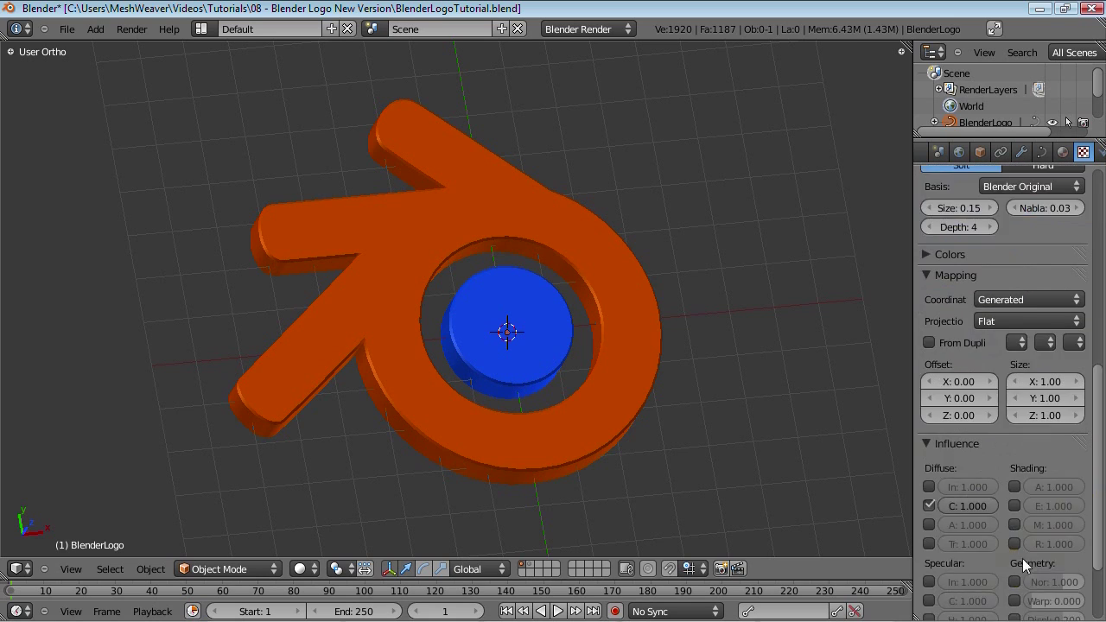
pyautogui.click(972, 580)
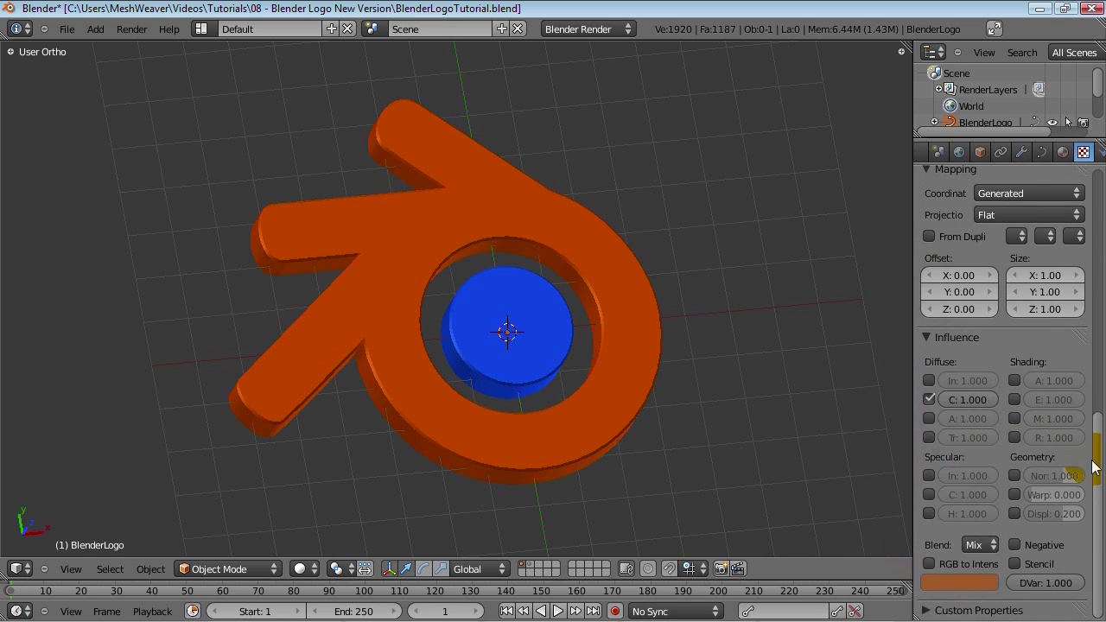
pyautogui.moveTo(1100, 518)
pyautogui.mouseDown()
pyautogui.moveTo(1102, 332)
pyautogui.moveTo(1101, 519)
pyautogui.mouseUp()
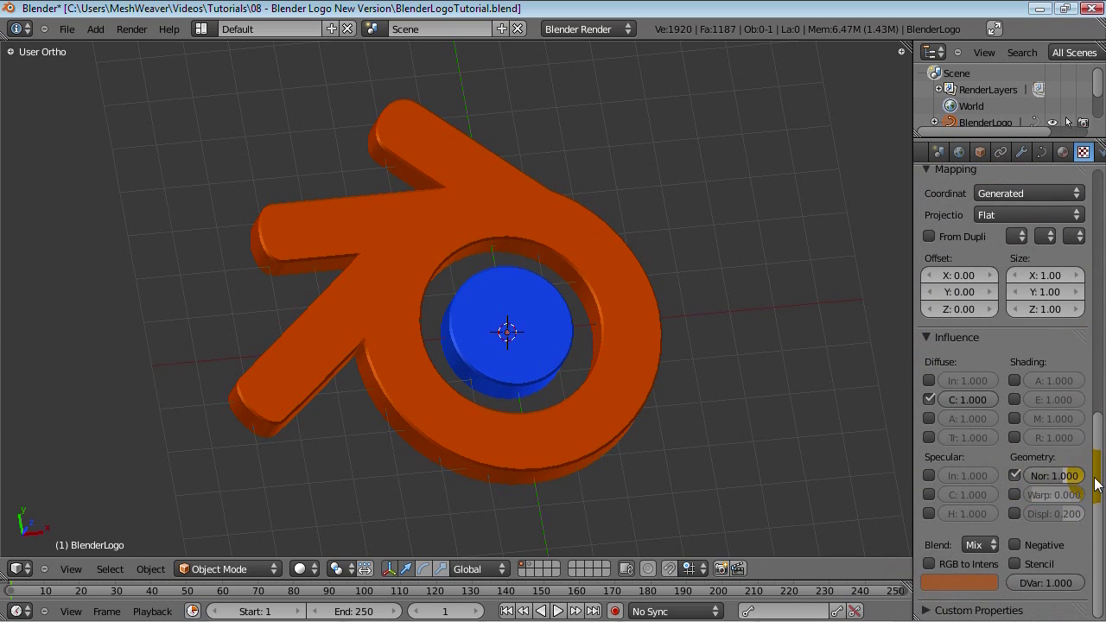
pyautogui.moveTo(1100, 481); pyautogui.dragTo(1102, 276)
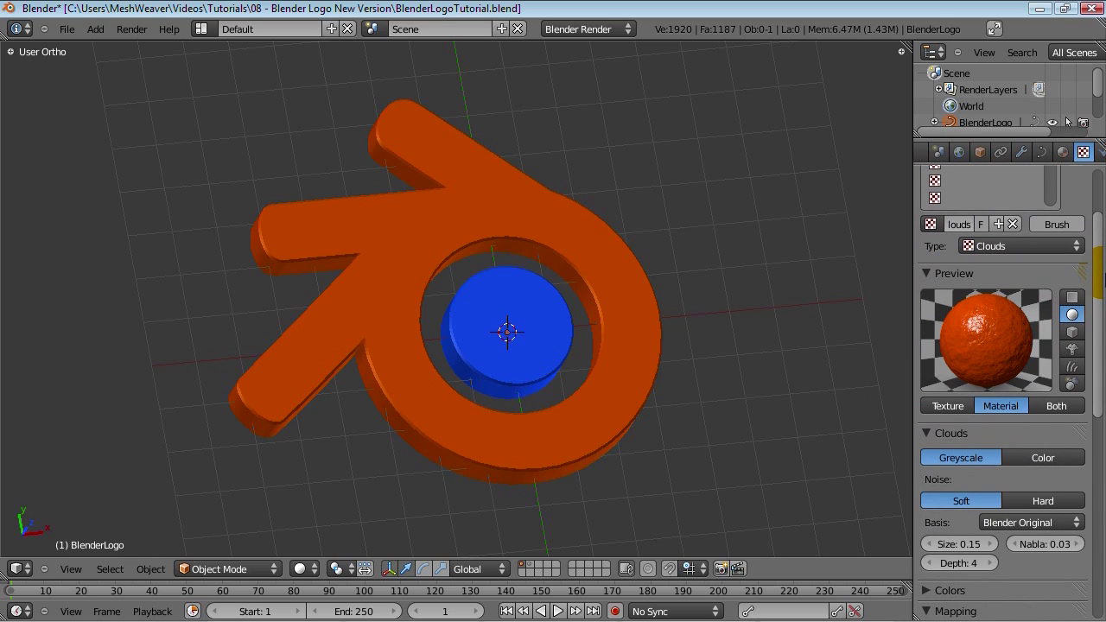
pyautogui.moveTo(1101, 276); pyautogui.dragTo(1099, 481)
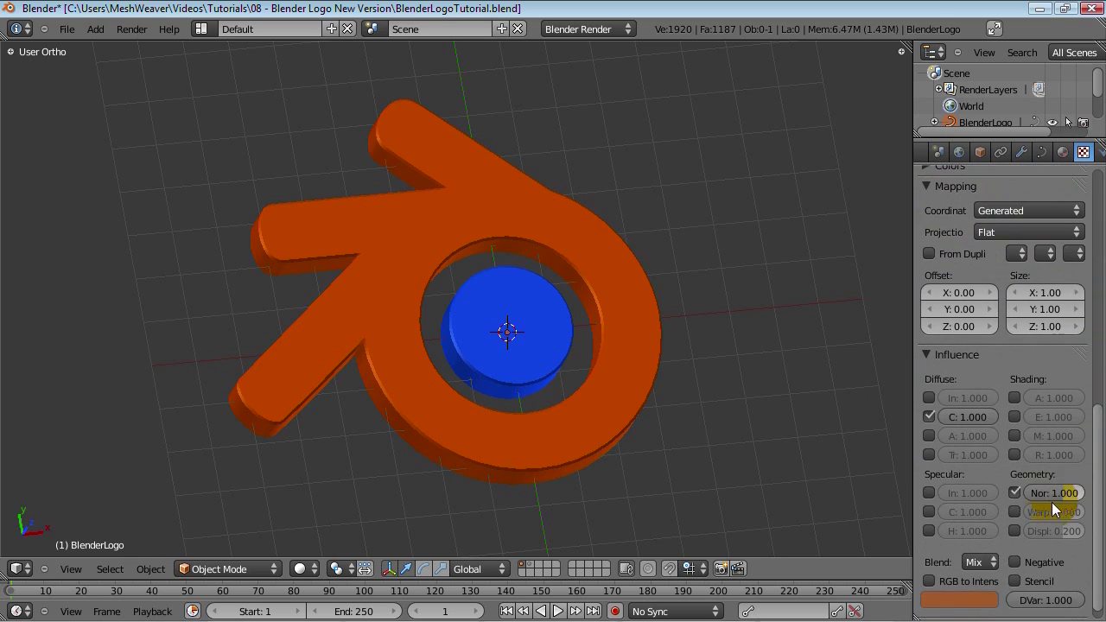
pyautogui.click(1053, 500)
pyautogui.write('0.5')
pyautogui.press('Return')
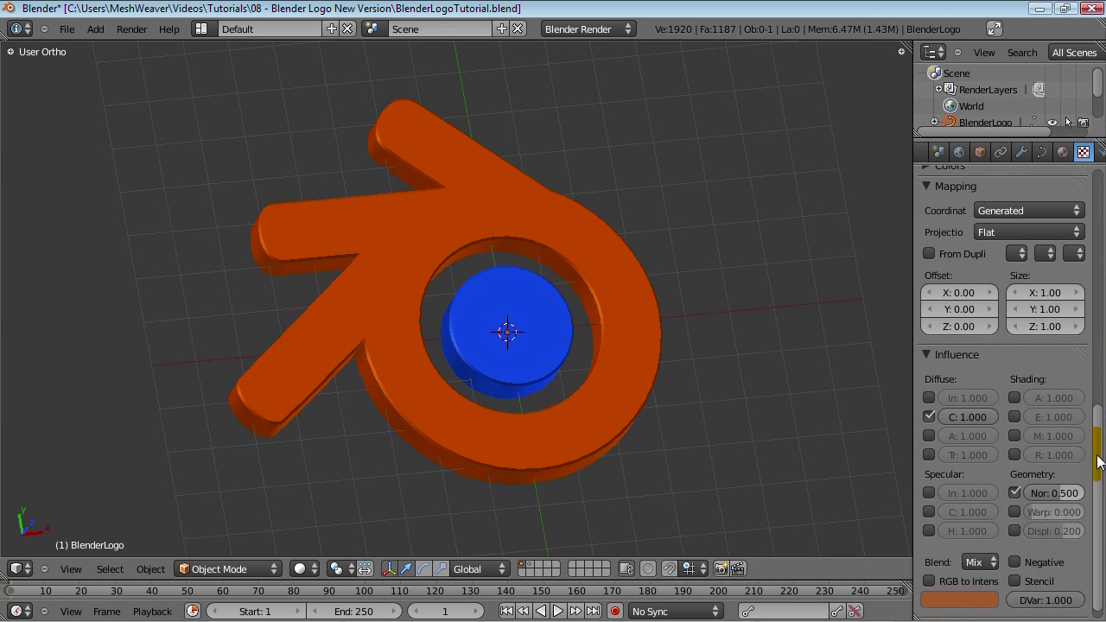
pyautogui.moveTo(1100, 462); pyautogui.dragTo(1102, 227)
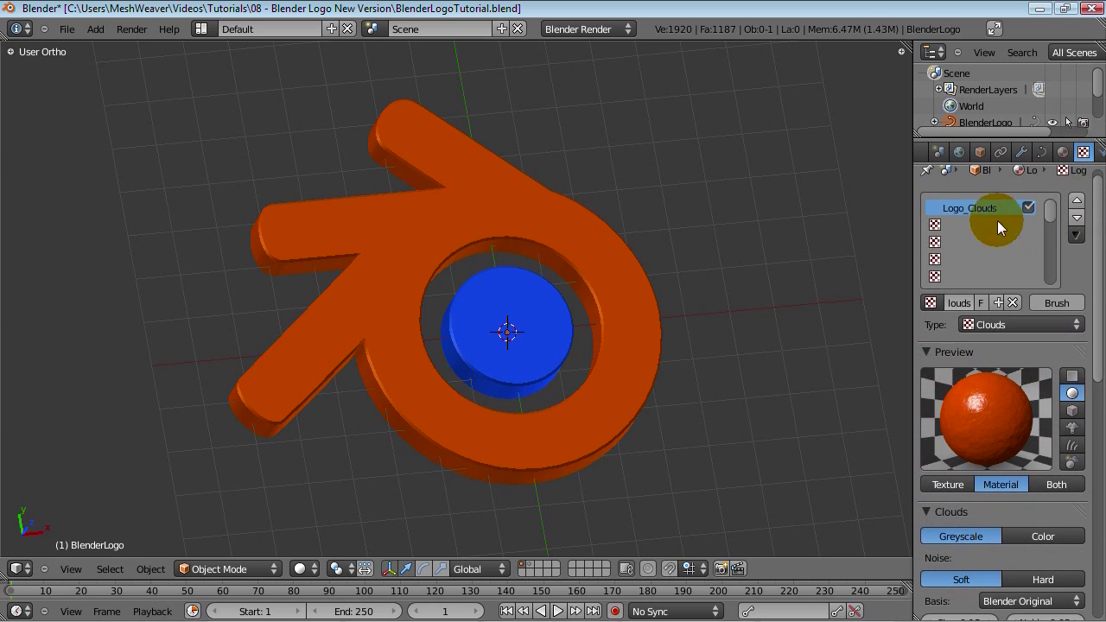
# Create a new Marble texture named Logo_Marble in the second texture slot
pyautogui.click(969, 224)
pyautogui.click(994, 301)
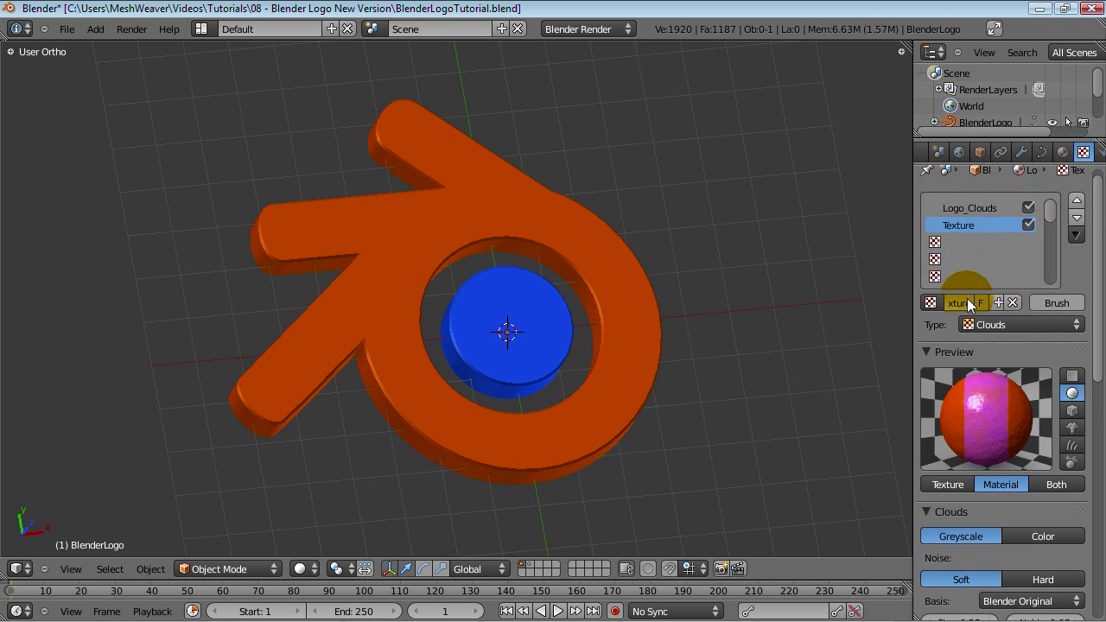
pyautogui.write('Lo')
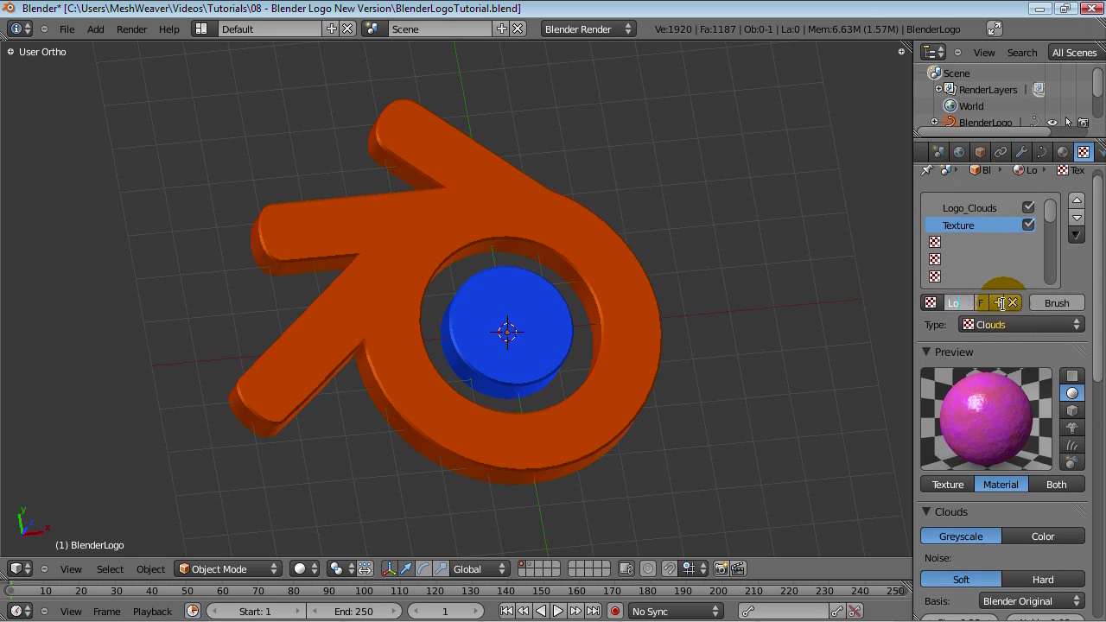
pyautogui.write('go_Marble')
pyautogui.press('Return')
pyautogui.click(1003, 320)
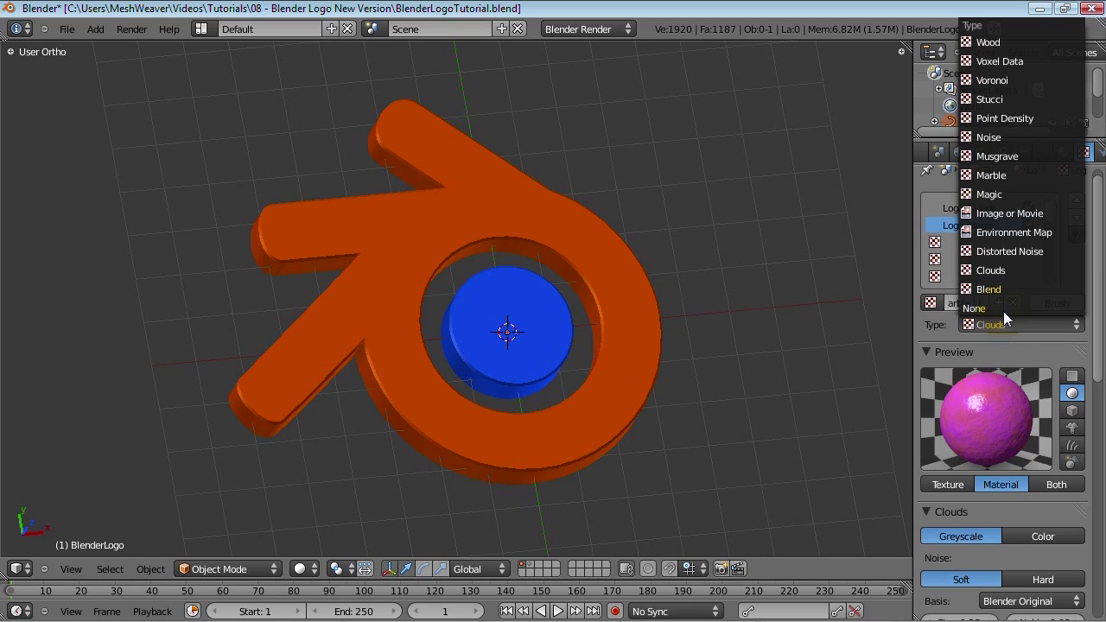
pyautogui.click(1005, 177)
# Try the marble wave and band options, settling on Sin waves with Soft bands
pyautogui.scroll(-2, 1023, 432)
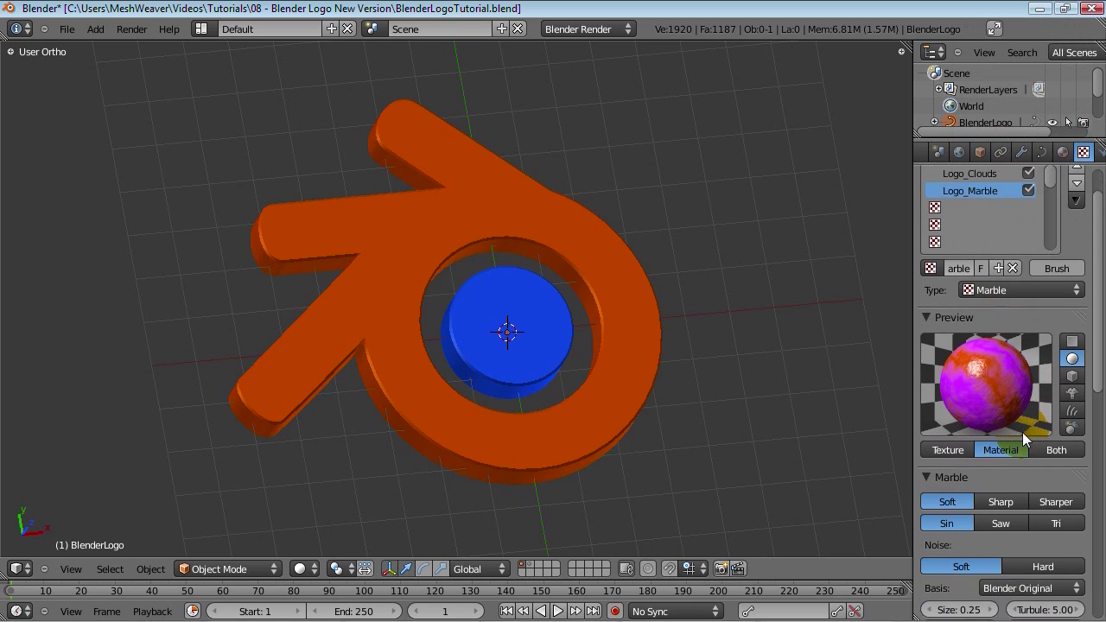
pyautogui.click(929, 465)
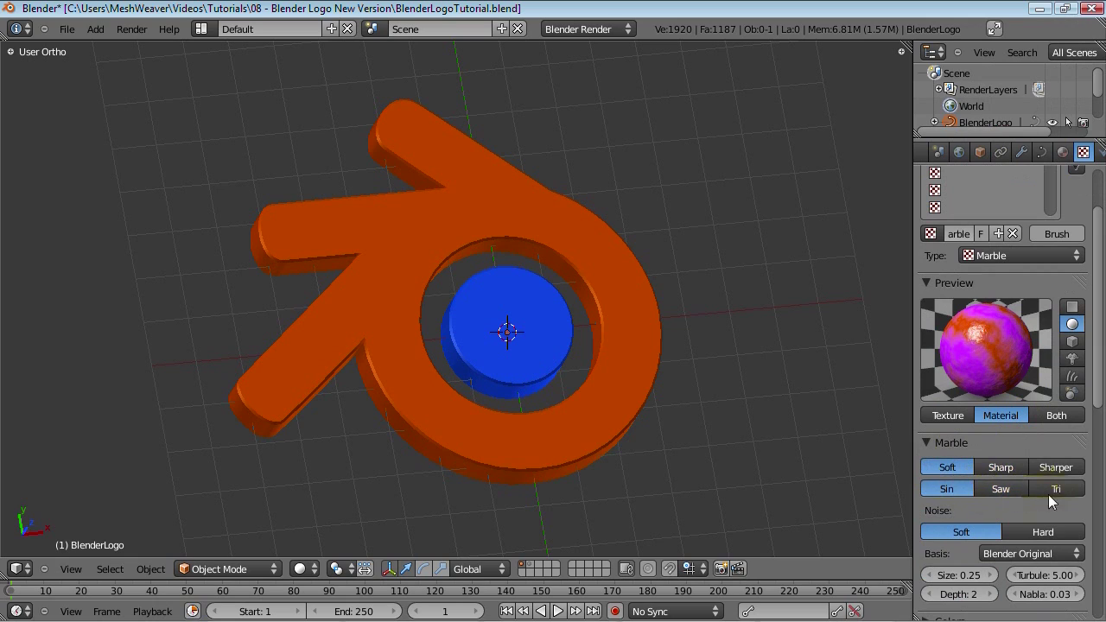
pyautogui.click(1001, 490)
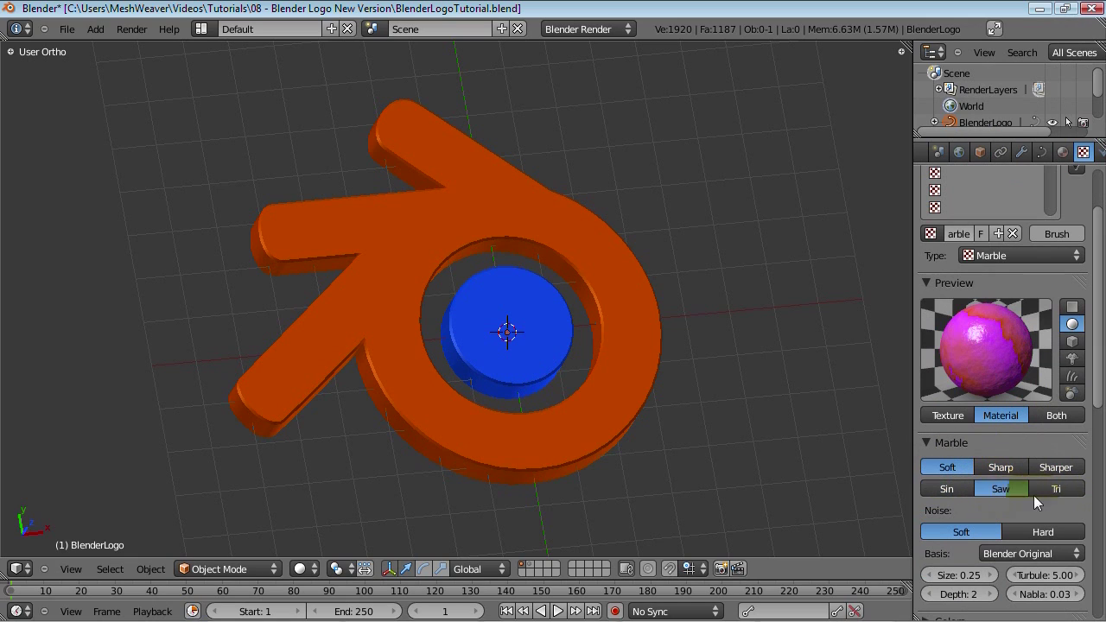
pyautogui.click(1056, 489)
pyautogui.click(949, 490)
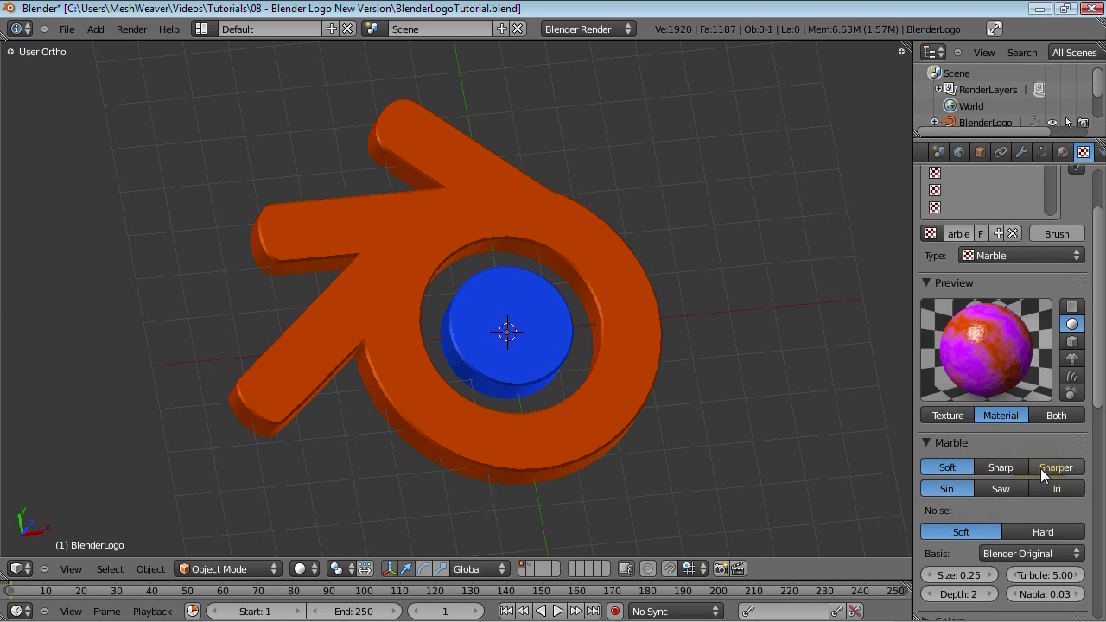
pyautogui.click(1049, 467)
pyautogui.click(1006, 467)
pyautogui.click(946, 466)
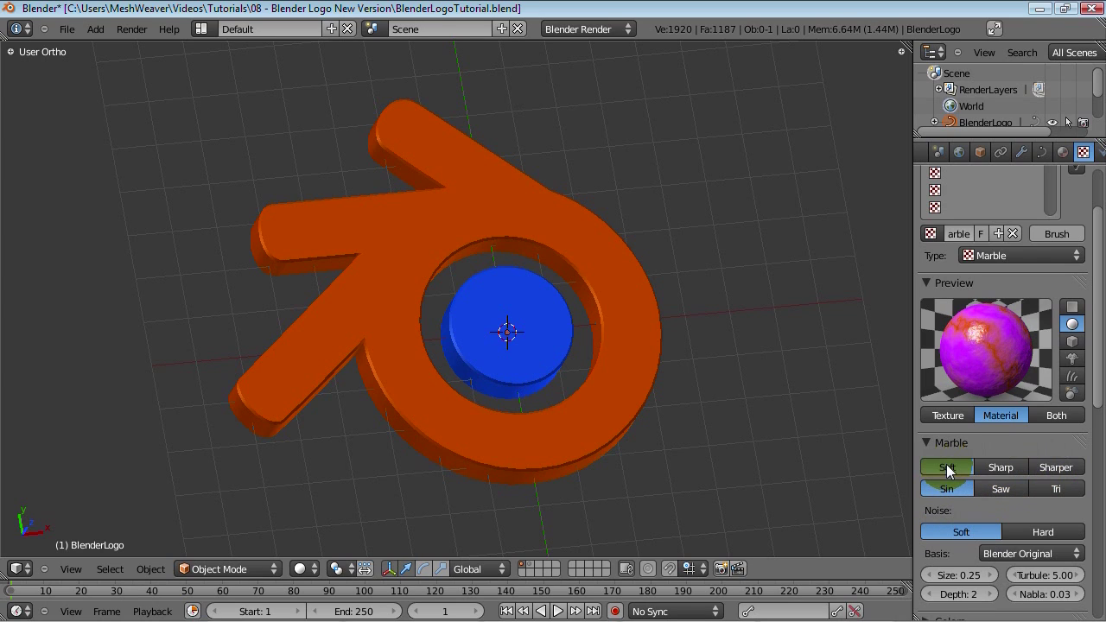
# Set marble Depth 4 and Size 0.15, and paste the orange tint colour
pyautogui.scroll(-2, 1003, 465)
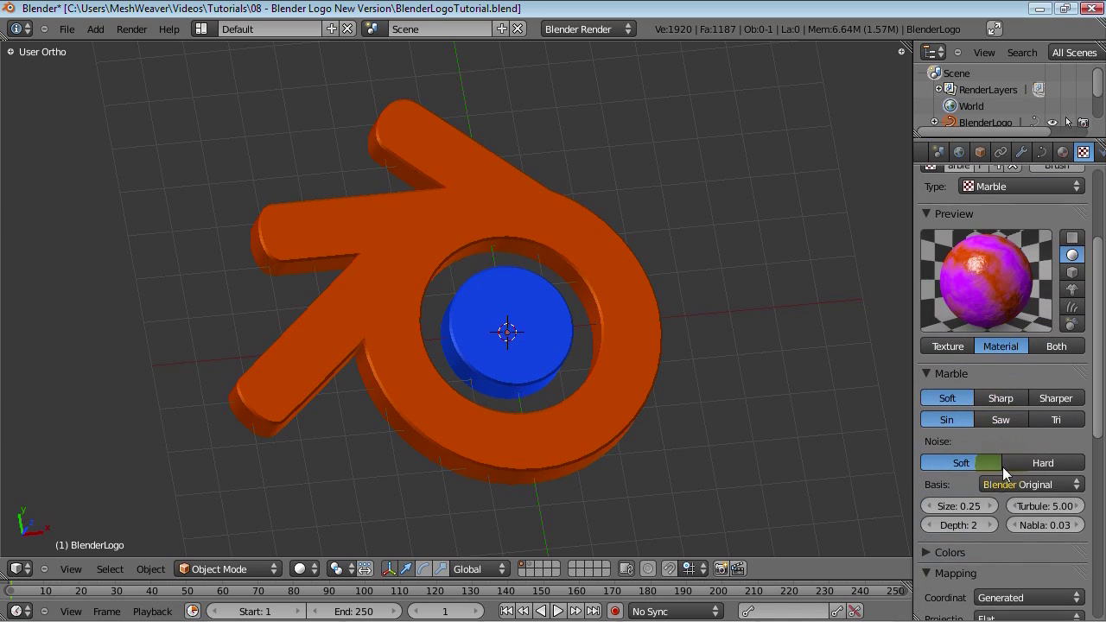
pyautogui.click(990, 525)
pyautogui.click(989, 524)
pyautogui.click(925, 507)
pyautogui.scroll(-5, 1037, 523)
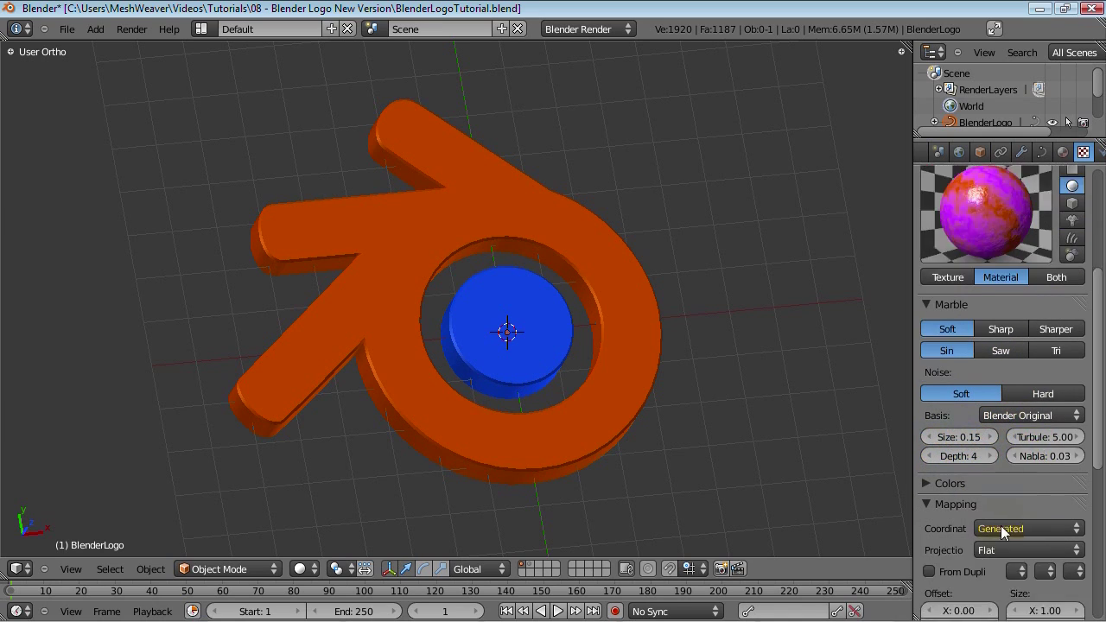
pyautogui.scroll(-7, 1005, 499)
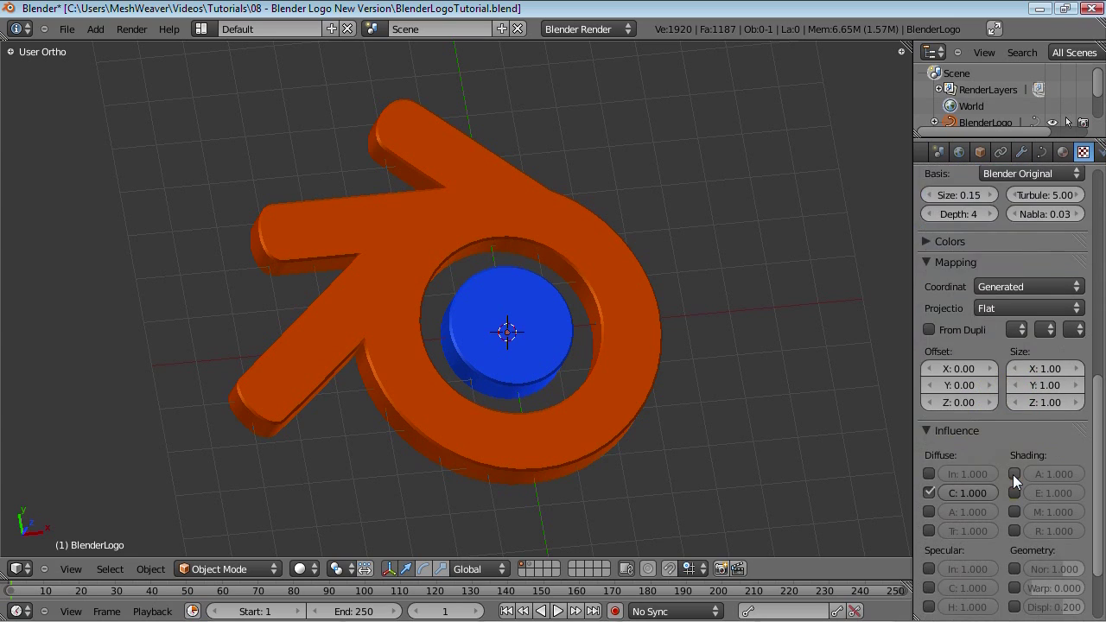
pyautogui.hotkey('ctrl', 'v')
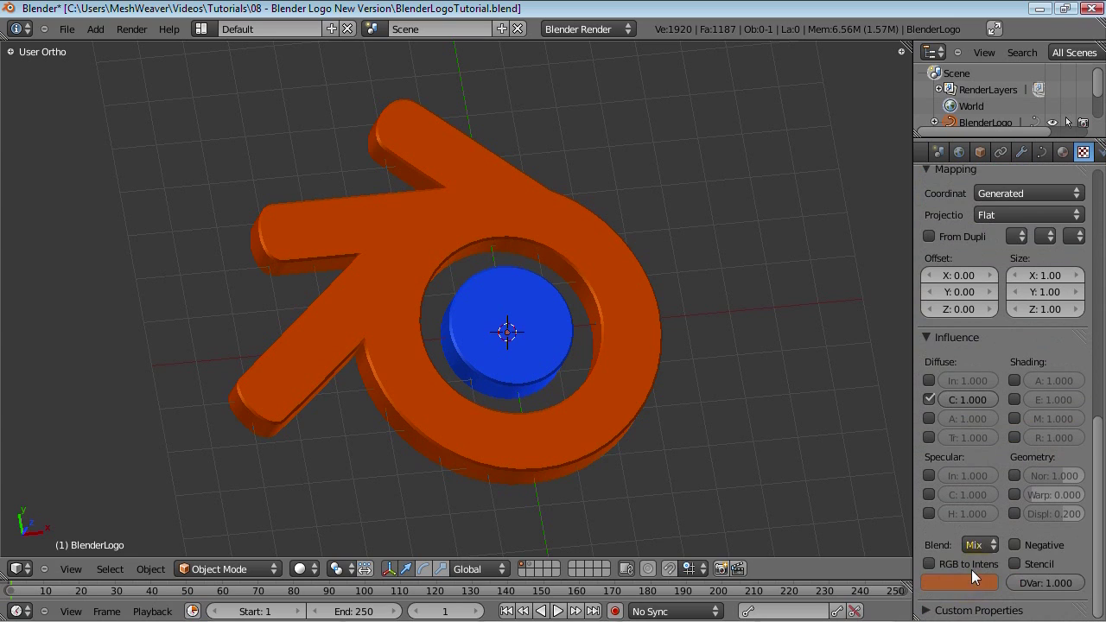
pyautogui.scroll(1, 1100, 488)
# Brighten the Logo_Clouds tint colour to full value
pyautogui.scroll(10, 1099, 489)
pyautogui.click(970, 219)
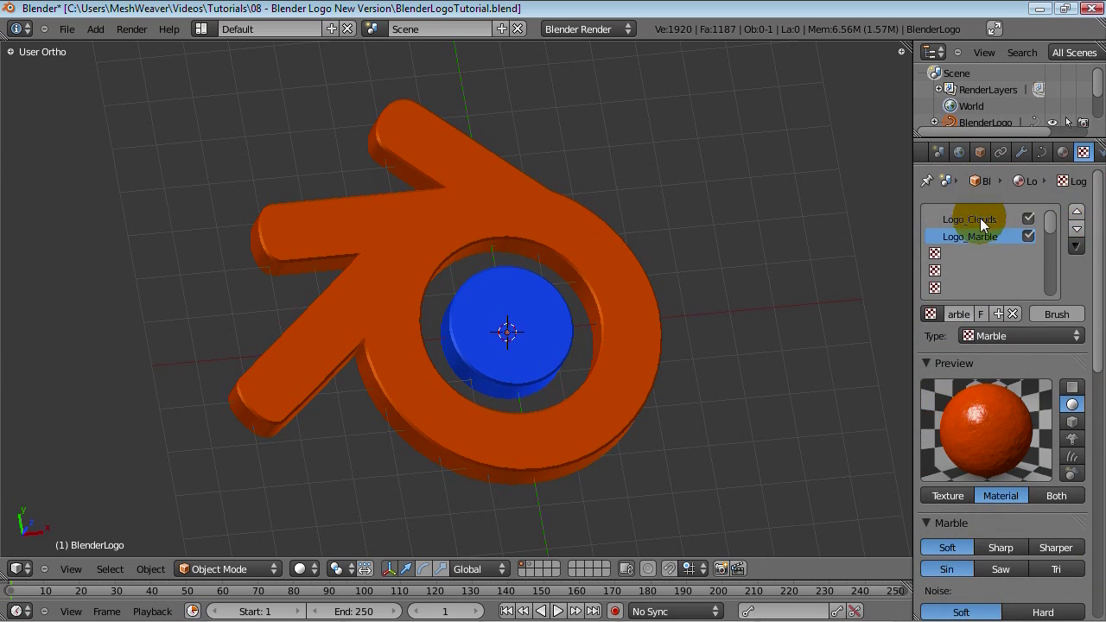
pyautogui.scroll(-10, 1091, 235)
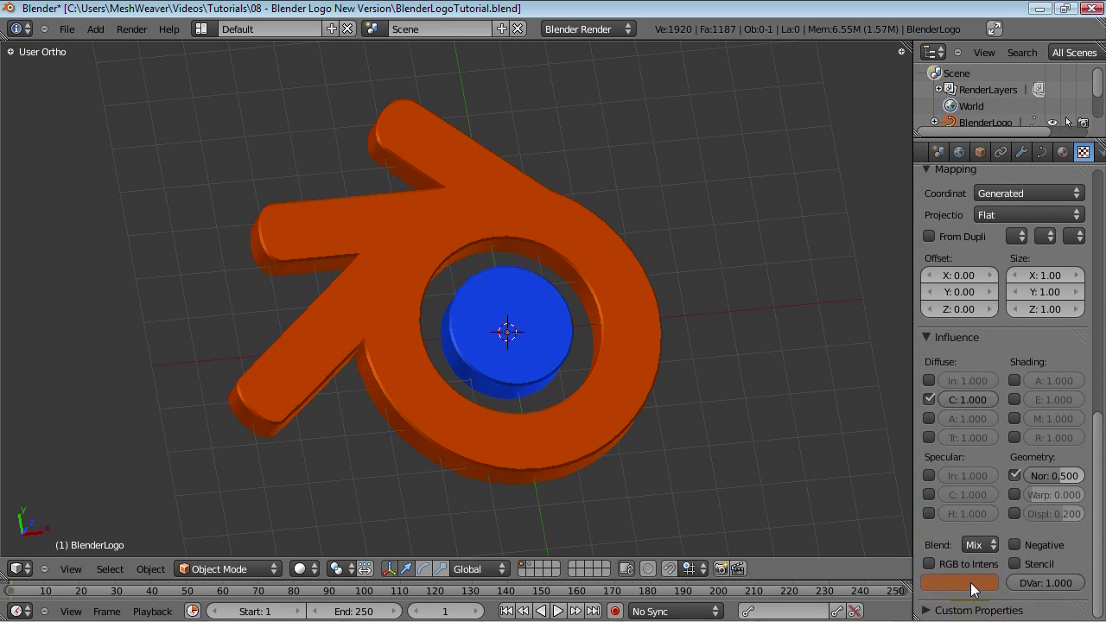
pyautogui.moveTo(1094, 506); pyautogui.dragTo(1102, 562)
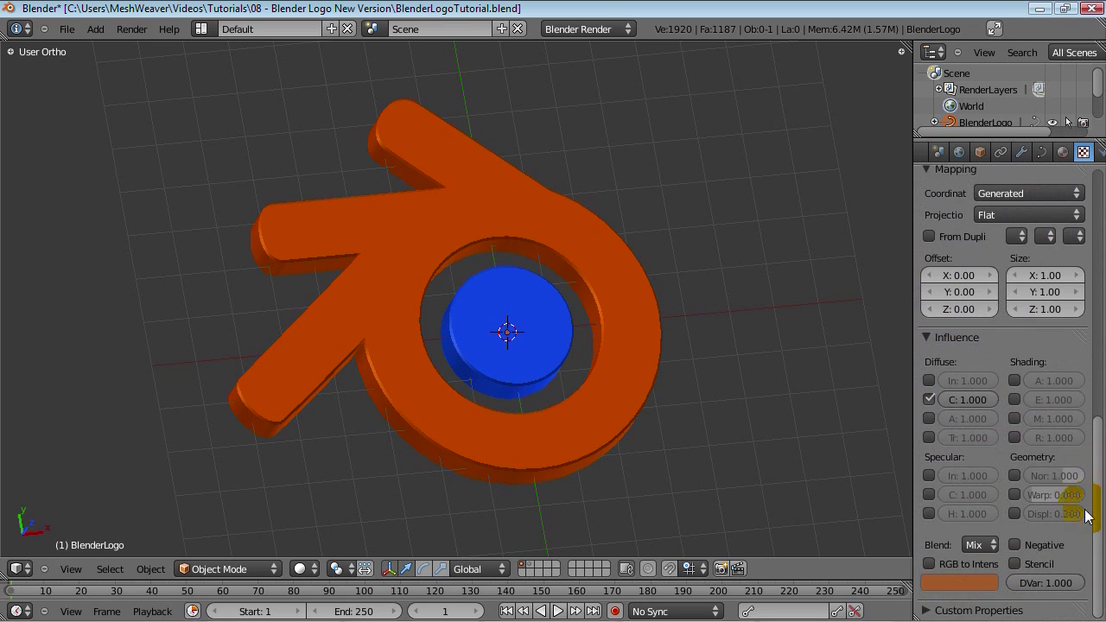
pyautogui.click(972, 583)
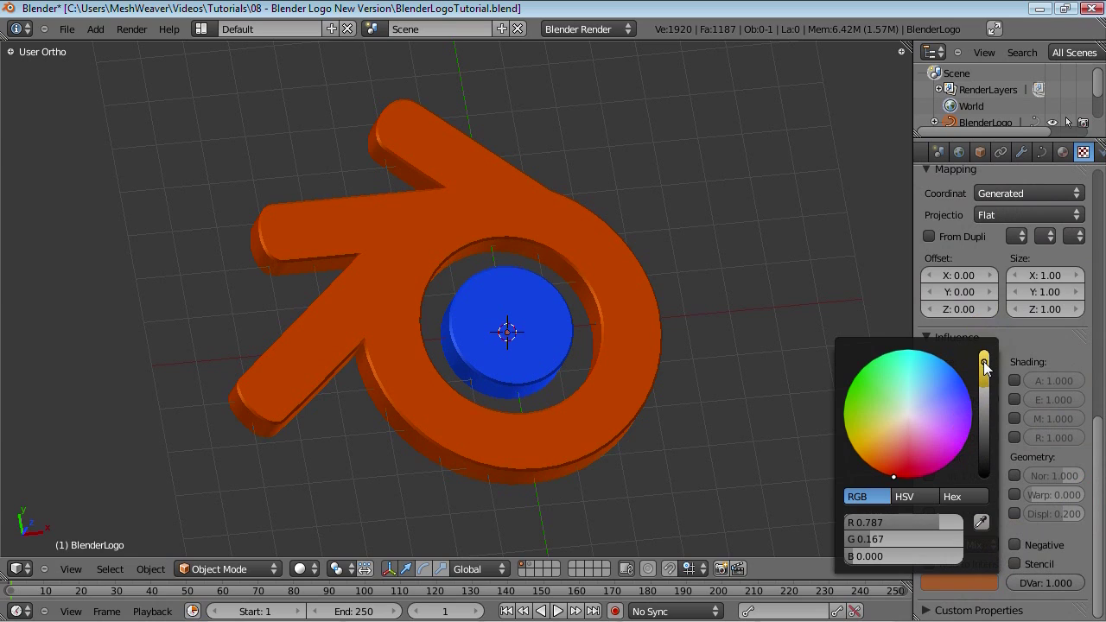
pyautogui.moveTo(986, 358); pyautogui.dragTo(986, 349)
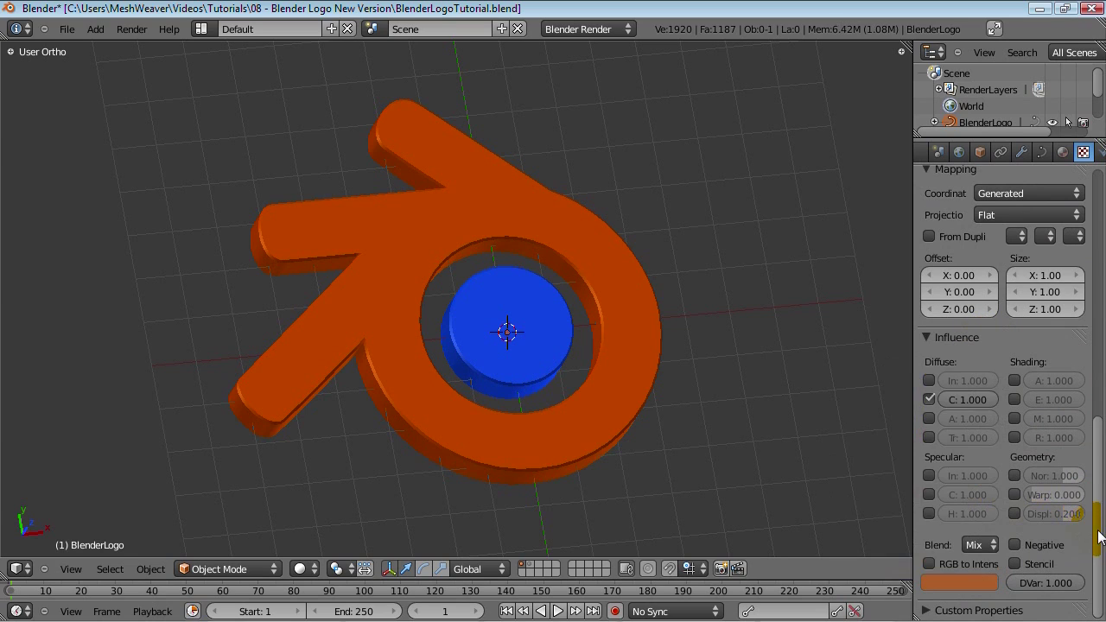
pyautogui.moveTo(1099, 481); pyautogui.dragTo(1099, 308)
# Check the orange diffuse colour, then set the Marble tint's red value to 1.5
pyautogui.click(1064, 152)
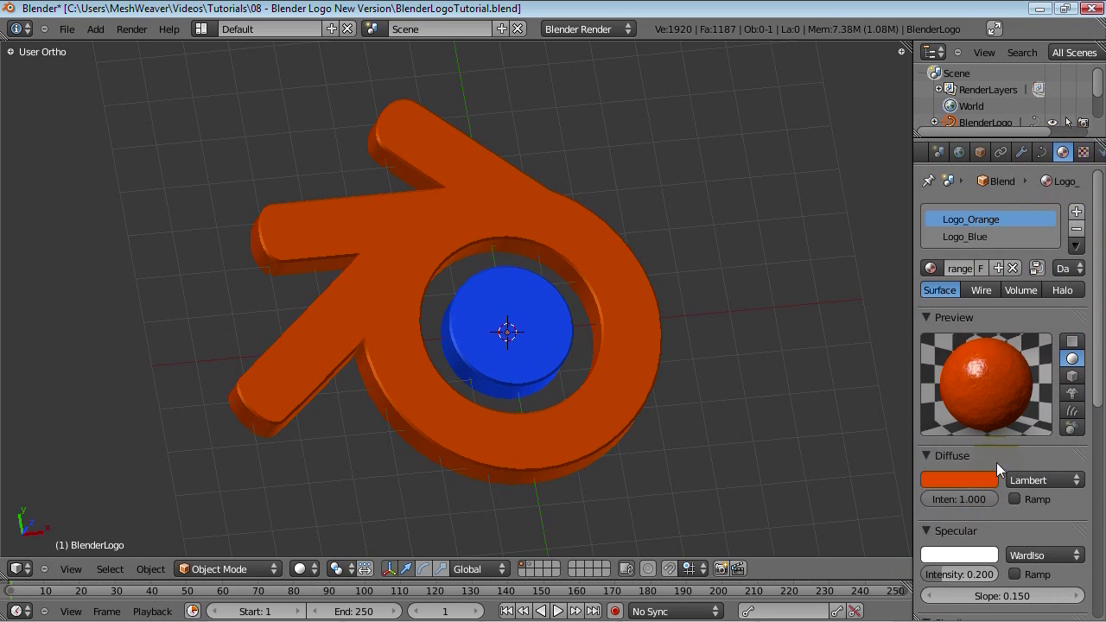
pyautogui.click(970, 480)
pyautogui.click(1084, 152)
pyautogui.moveTo(1097, 285); pyautogui.dragTo(1097, 432)
pyautogui.click(935, 595)
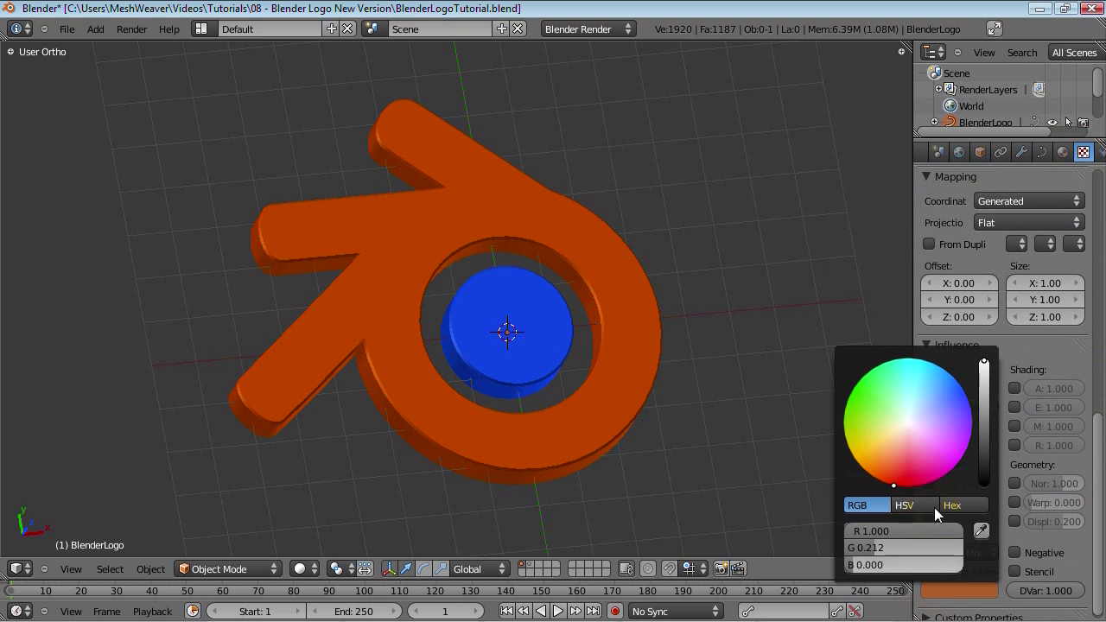
pyautogui.click(868, 534)
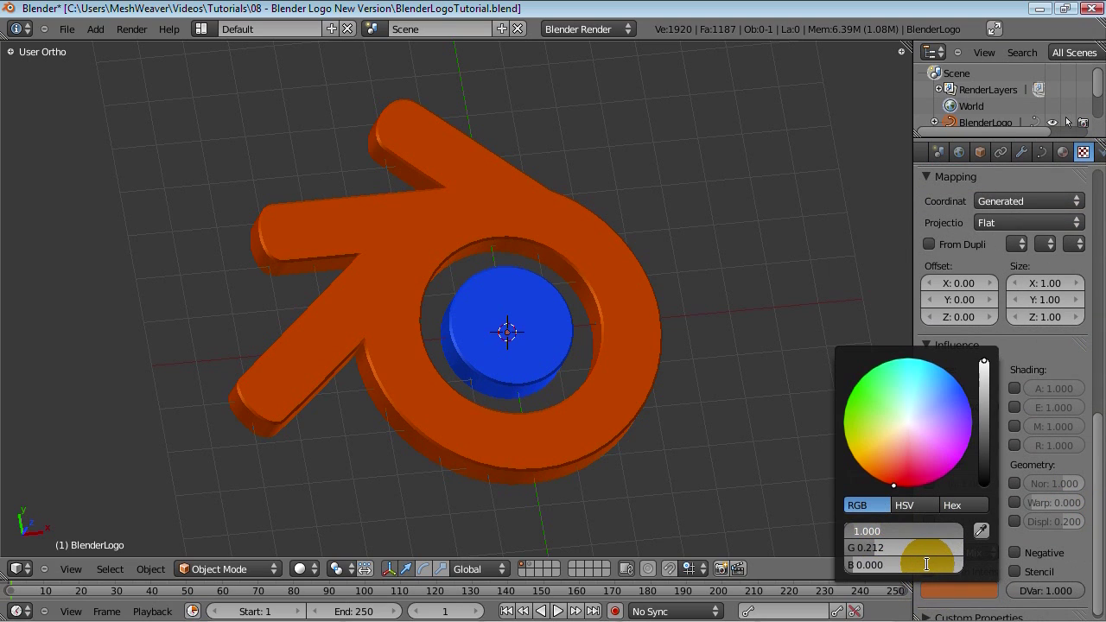
pyautogui.write('1.5')
pyautogui.press('Return')
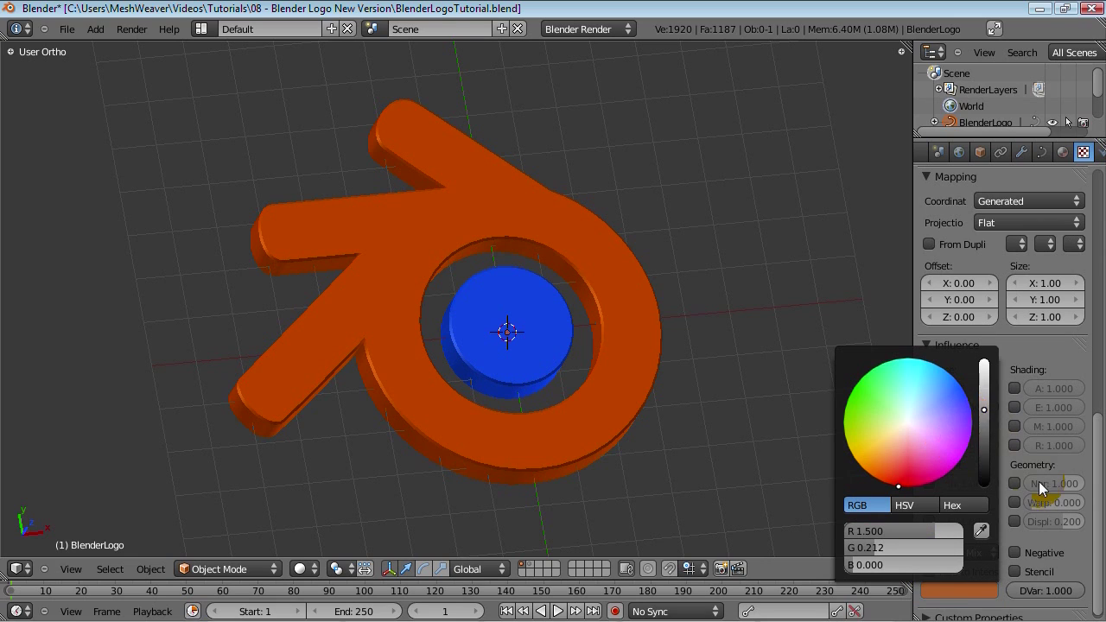
# Enable the Marble texture's normal influence with a low strength
pyautogui.scroll(10, 1080, 488)
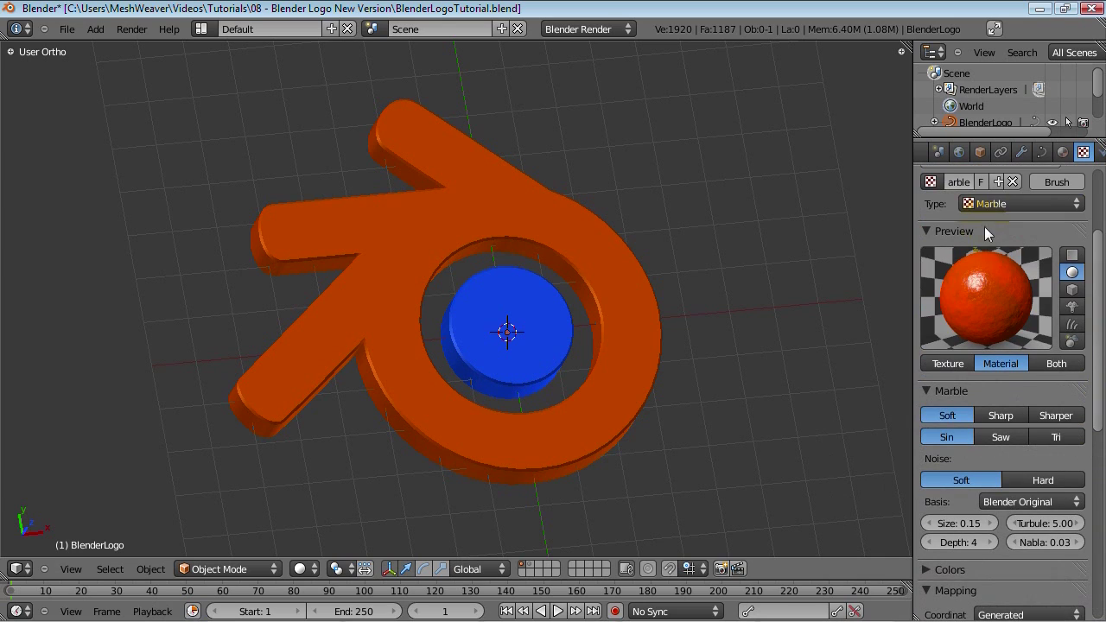
pyautogui.scroll(-10, 1080, 346)
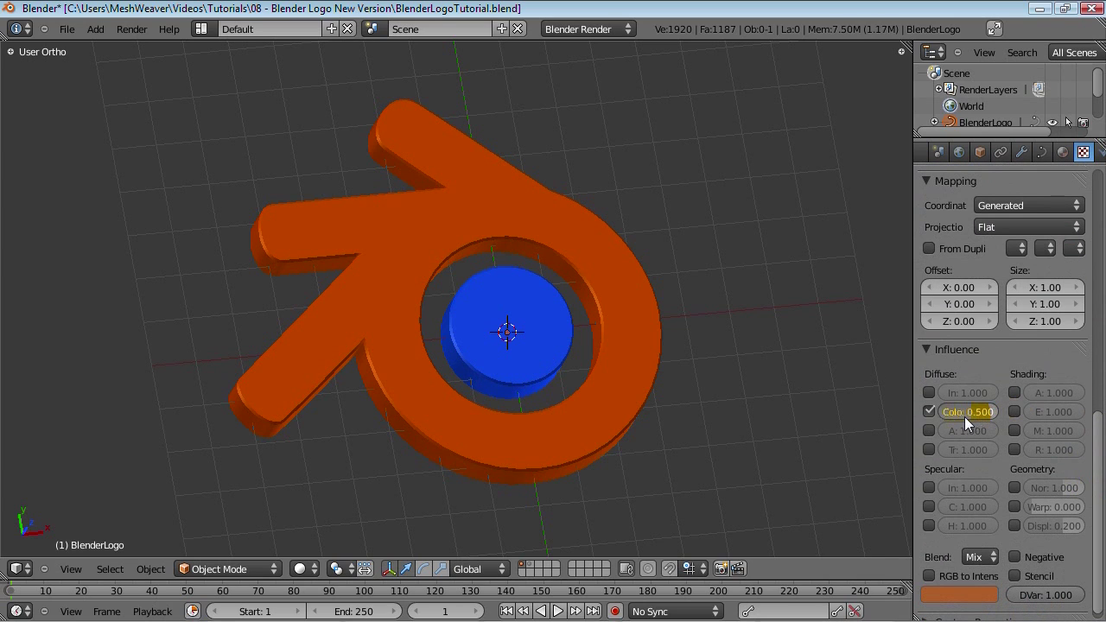
pyautogui.moveTo(1098, 494); pyautogui.dragTo(1102, 467)
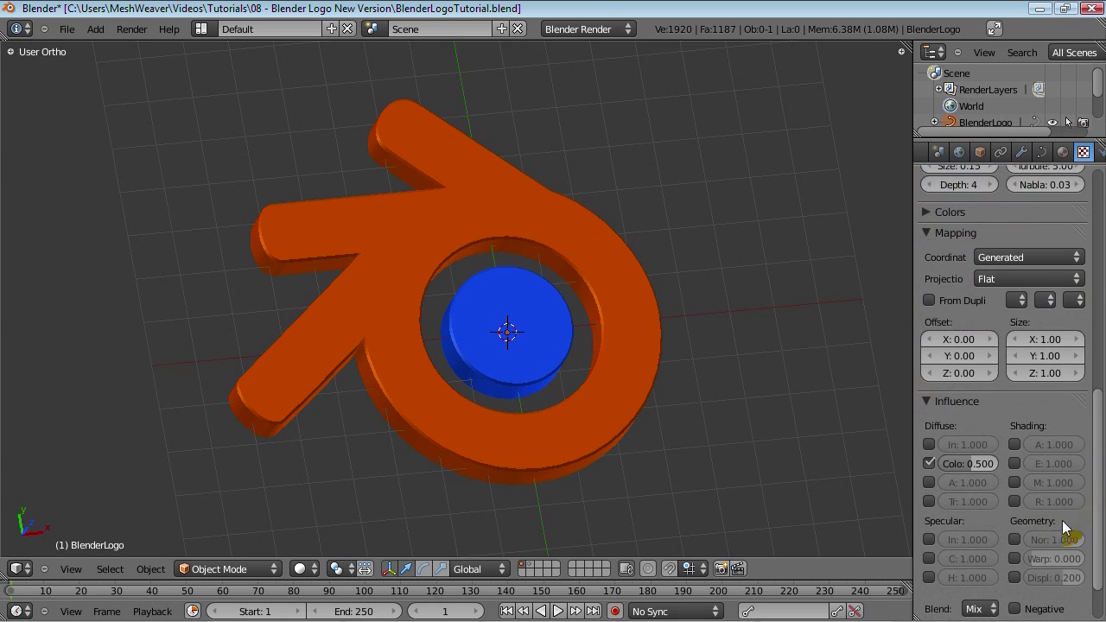
pyautogui.click(1053, 540)
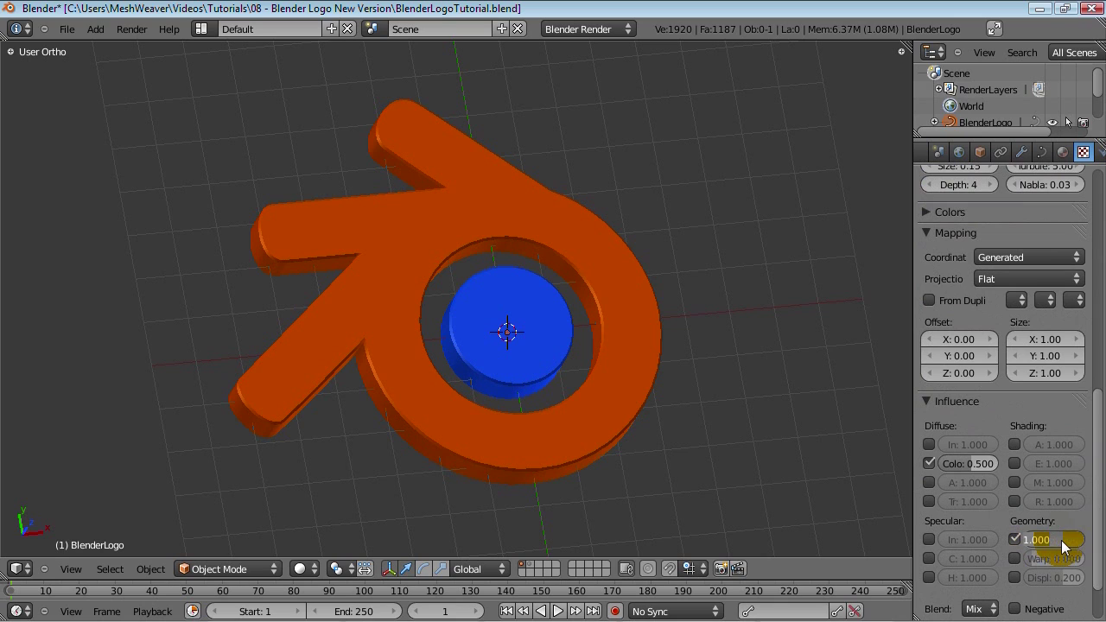
pyautogui.write('33')
pyautogui.press('Return')
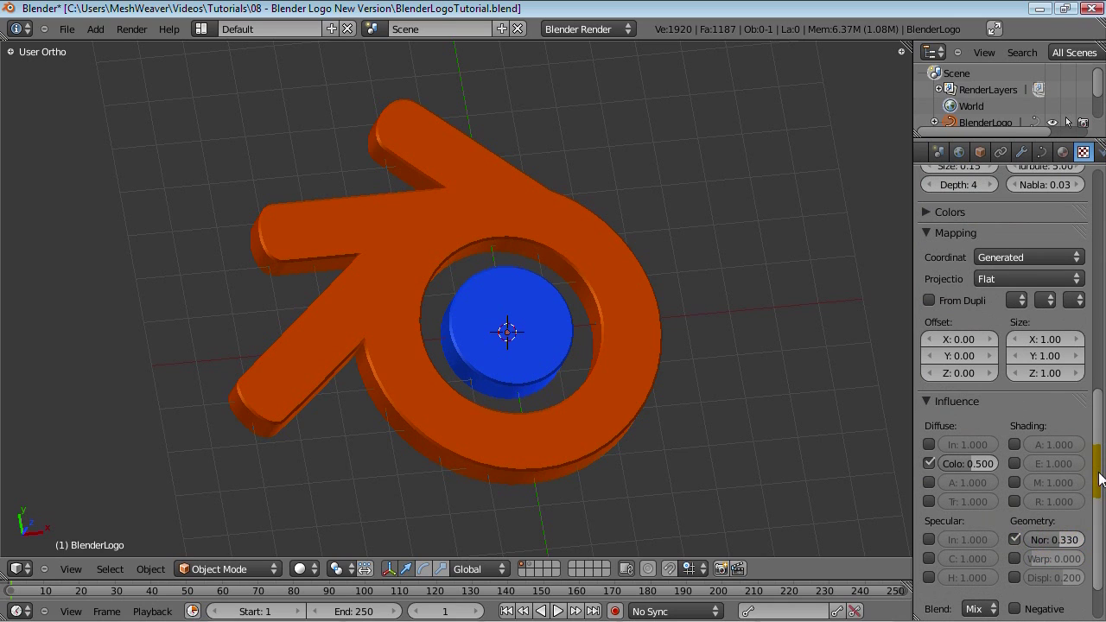
# Toggle Logo_Marble to compare its effect, then lower its tint's red value slightly
pyautogui.moveTo(1098, 471); pyautogui.dragTo(1098, 238)
pyautogui.click(1028, 237)
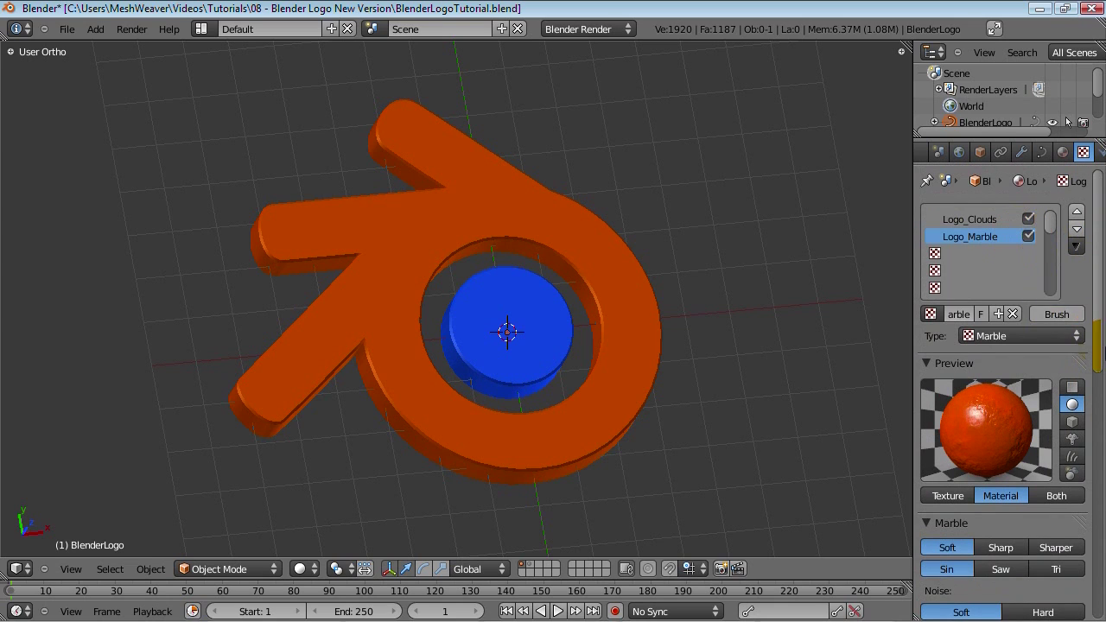
pyautogui.scroll(-10, 1064, 445)
pyautogui.scroll(-5, 1011, 519)
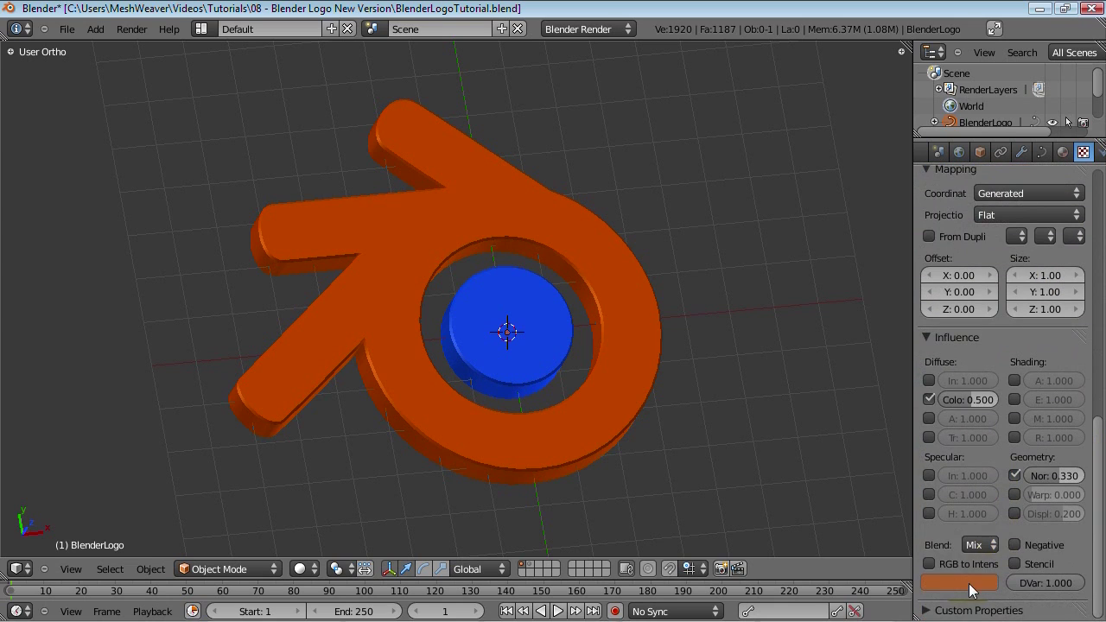
pyautogui.click(964, 583)
pyautogui.moveTo(918, 534); pyautogui.dragTo(869, 526)
# Fine-tune the Marble normal influence to a subtle 0.330
pyautogui.moveTo(1099, 484)
pyautogui.mouseDown()
pyautogui.moveTo(1102, 247)
pyautogui.moveTo(1102, 468)
pyautogui.mouseUp()
pyautogui.click(1055, 518)
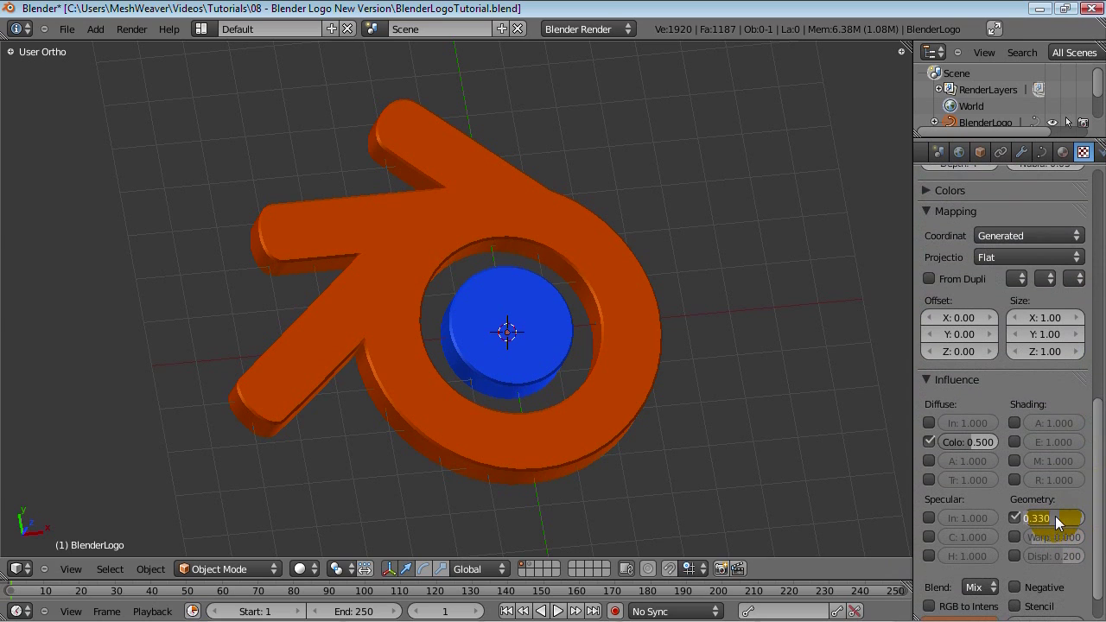
pyautogui.write('2')
pyautogui.press('Return')
pyautogui.moveTo(1100, 553); pyautogui.dragTo(1103, 436)
pyautogui.scroll(-4, 1033, 515)
pyautogui.scroll(8, 1011, 344)
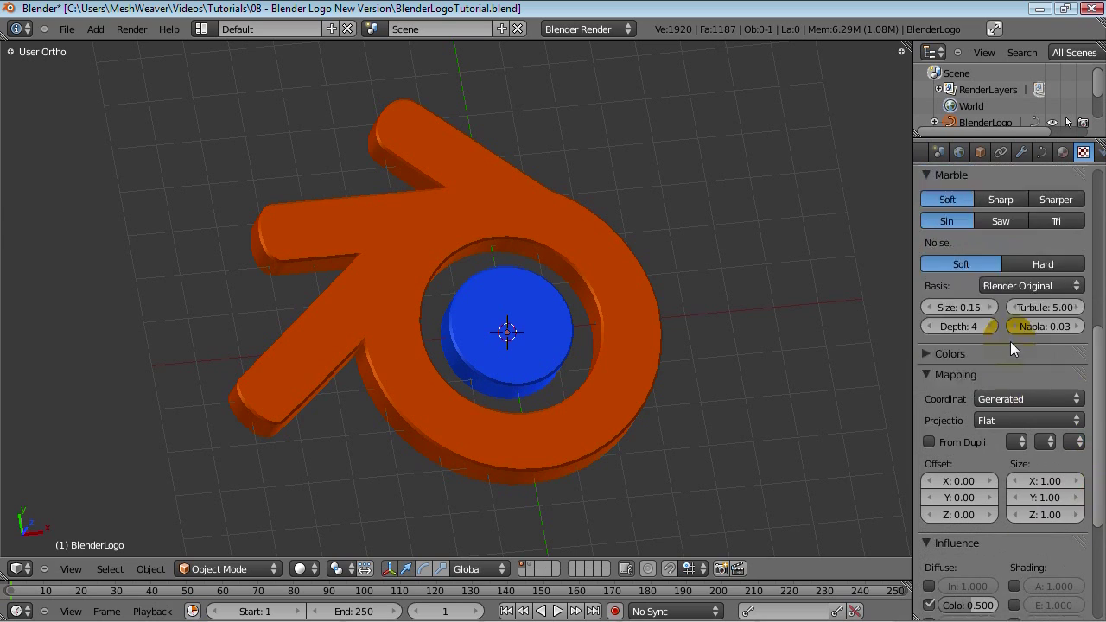
pyautogui.scroll(3, 1034, 350)
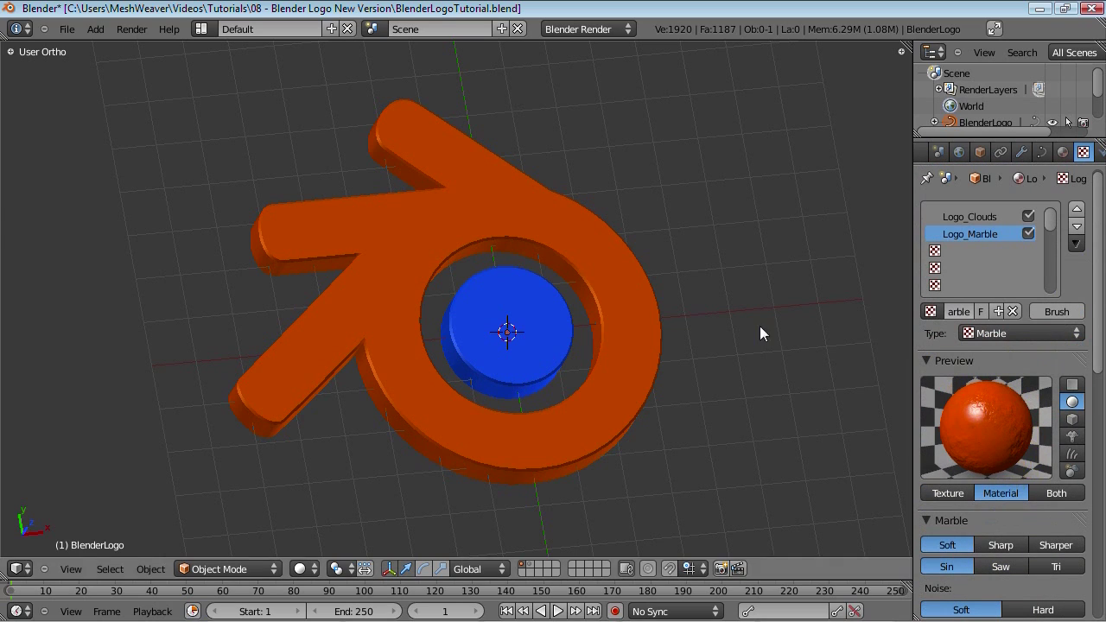
pyautogui.click(1007, 275)
pyautogui.click(1062, 152)
# Select the Logo_Blue material and assign Logo_Clouds to its first texture slot
pyautogui.scroll(-4, 616, 390)
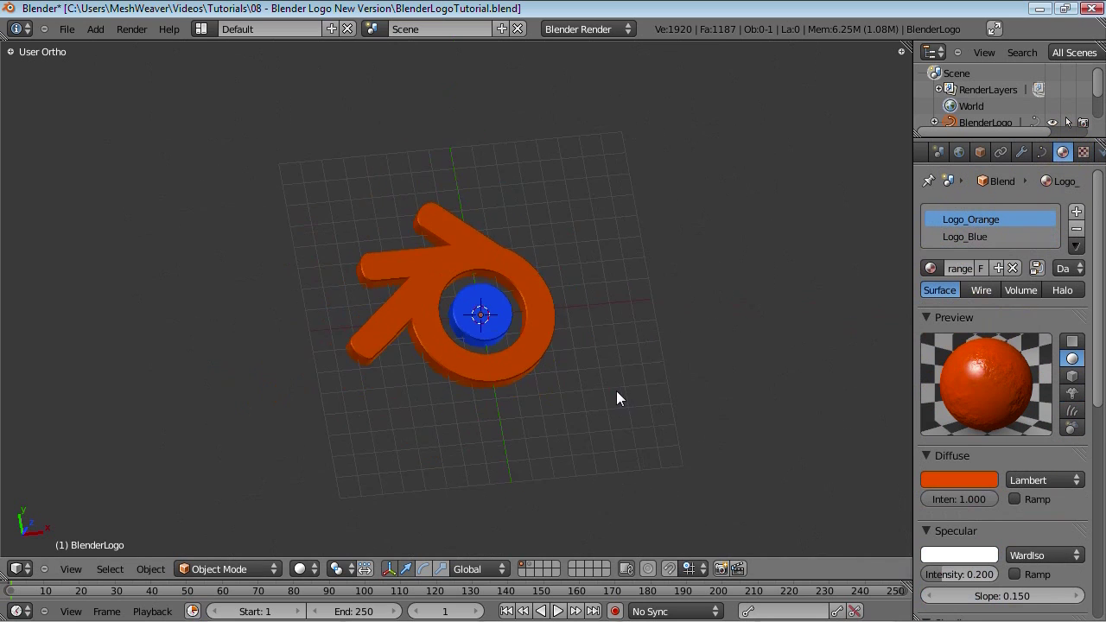
pyautogui.scroll(3, 596, 388)
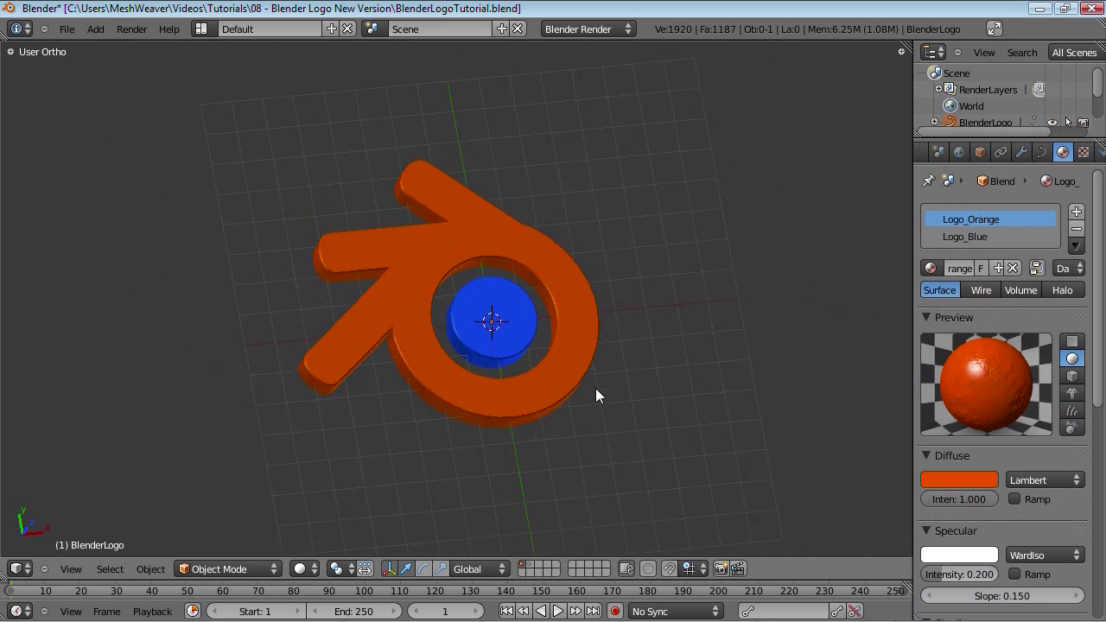
pyautogui.click(980, 237)
pyautogui.click(1084, 152)
pyautogui.click(1014, 220)
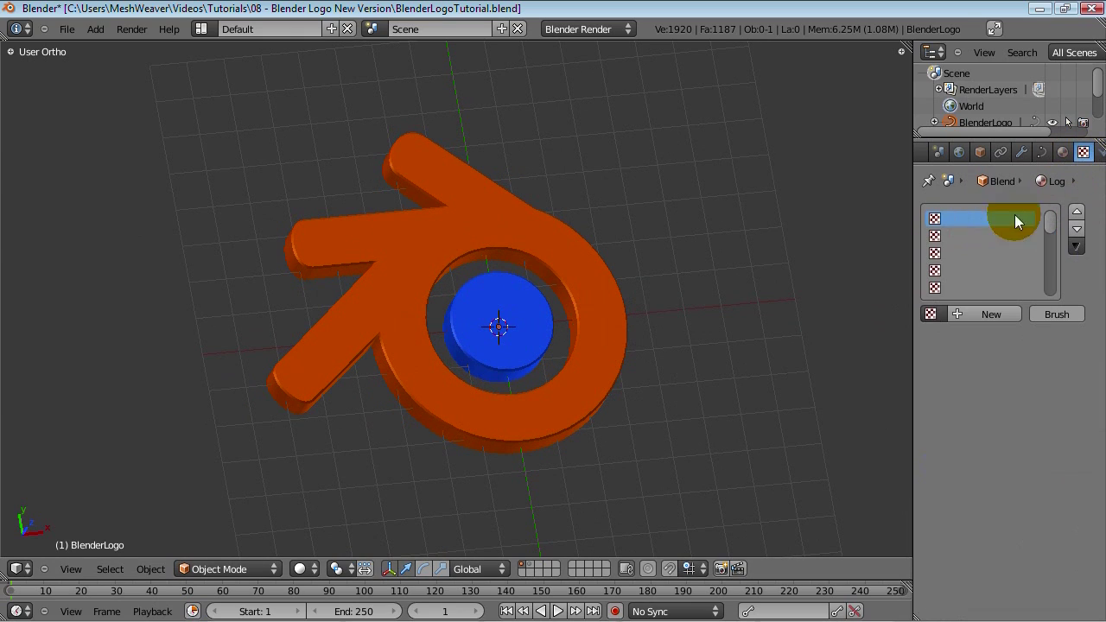
pyautogui.click(929, 314)
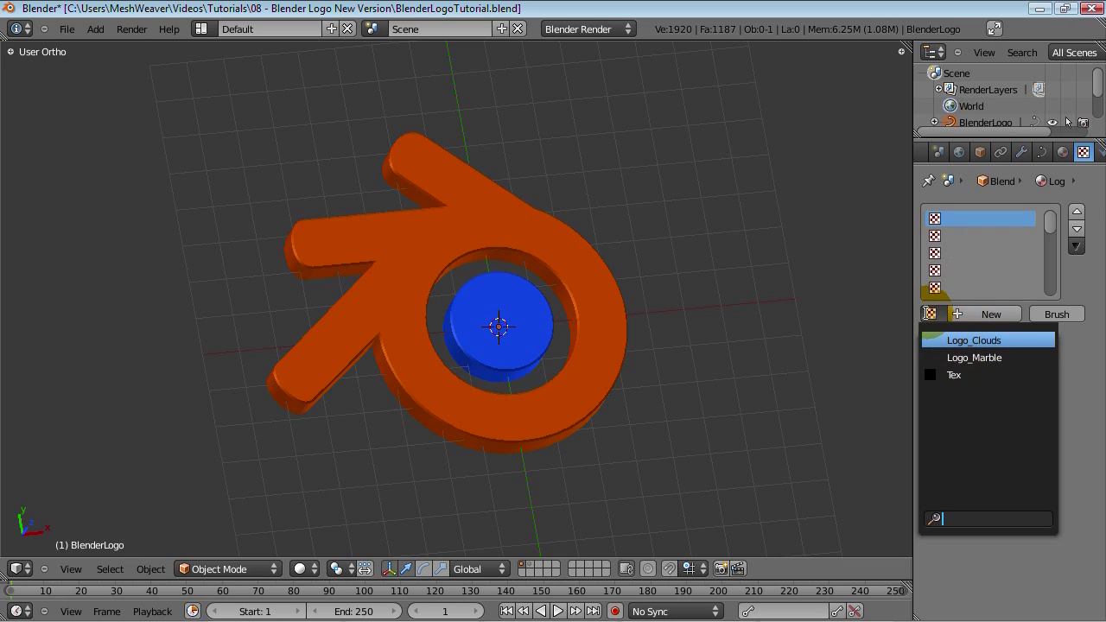
pyautogui.click(960, 373)
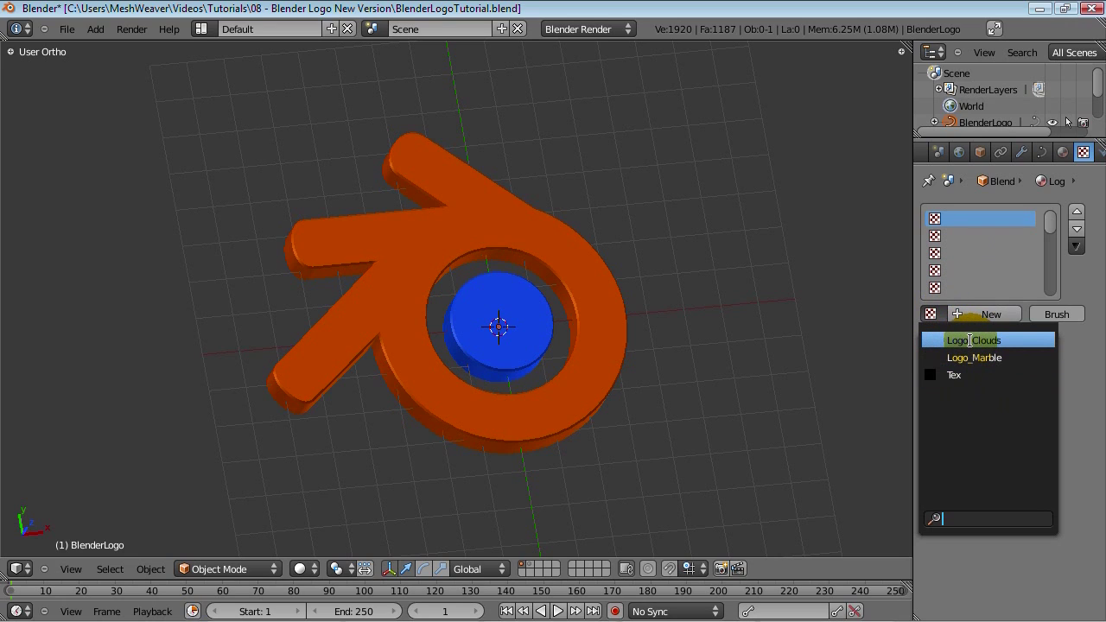
pyautogui.click(970, 340)
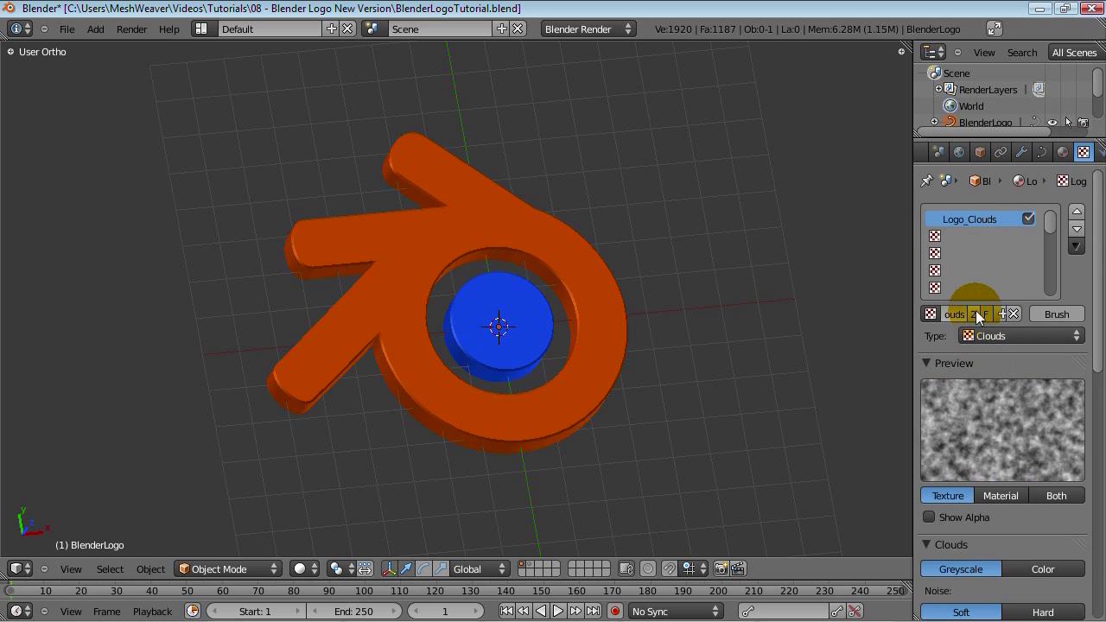
# Make the clouds texture single-user and rename the copy Blue_Clouds
pyautogui.click(975, 310)
pyautogui.click(1003, 496)
pyautogui.click(957, 313)
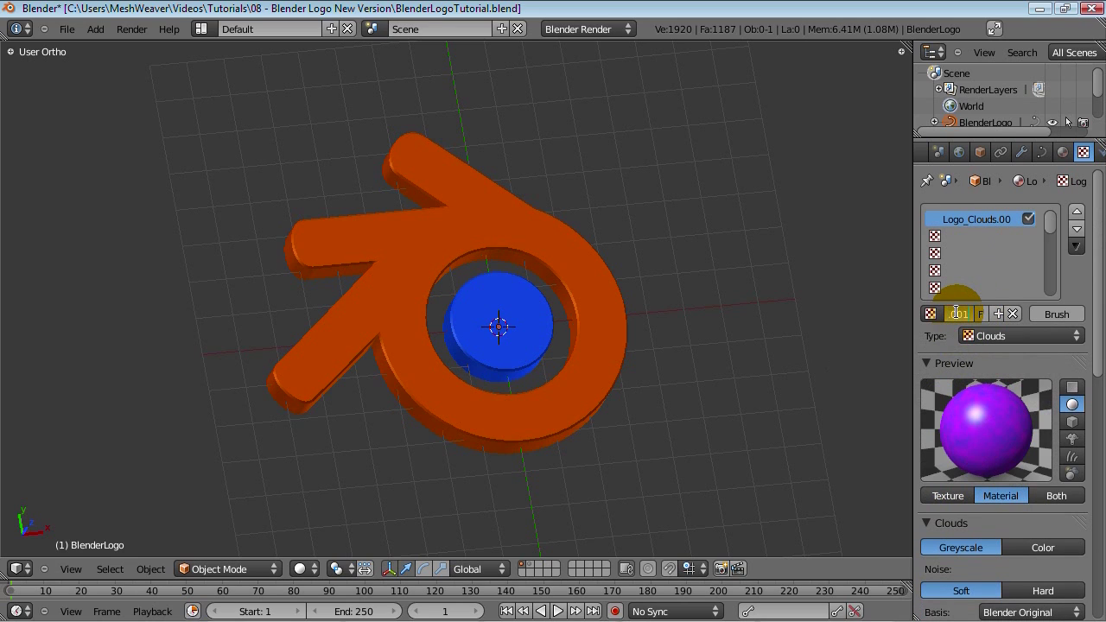
pyautogui.press('BackSpace')
pyautogui.press('BackSpace')
pyautogui.press('BackSpace')
pyautogui.press('BackSpace')
pyautogui.press('BackSpace')
pyautogui.press('BackSpace')
pyautogui.press('BackSpace')
pyautogui.press('Return')
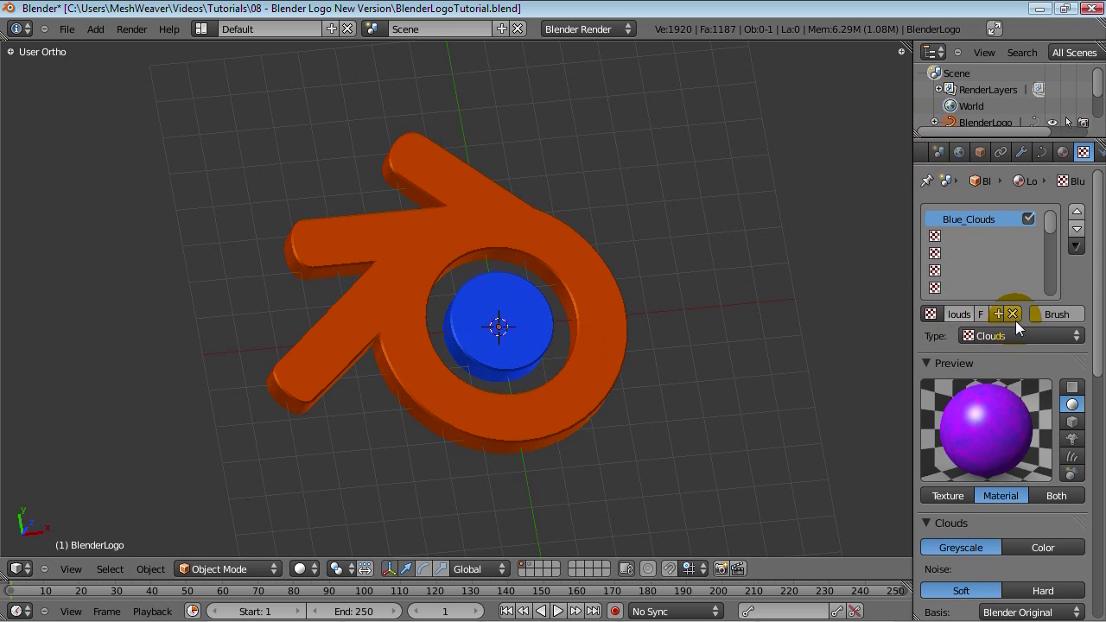
pyautogui.scroll(-11, 1016, 346)
# Paste the blue colour into the Blue_Clouds tint and set normal influence to 0.5
pyautogui.scroll(8, 1019, 303)
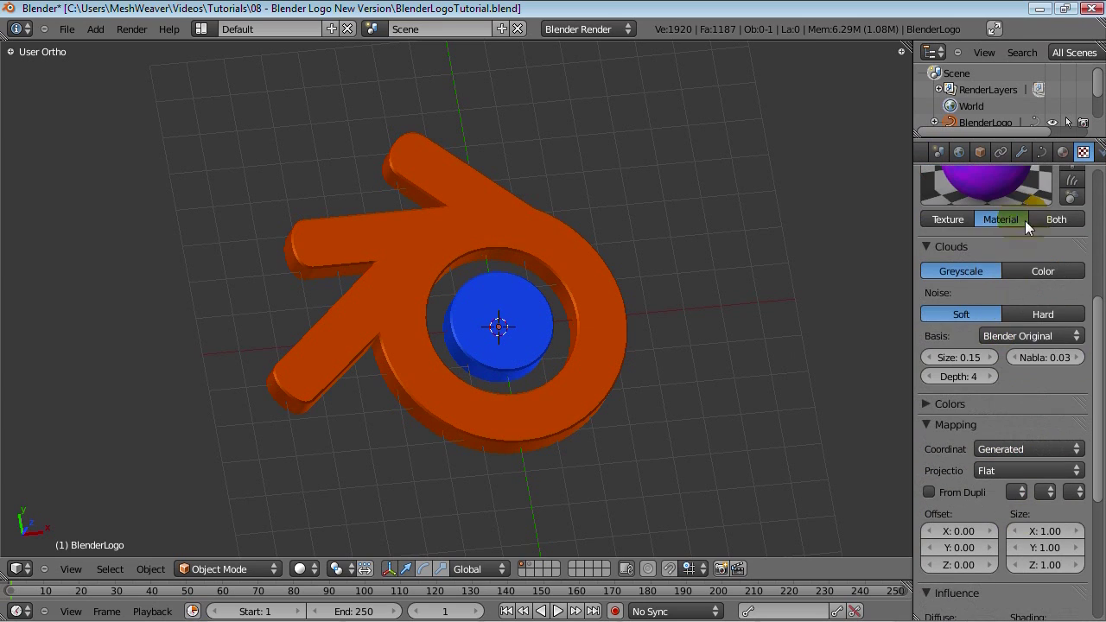
pyautogui.click(1063, 152)
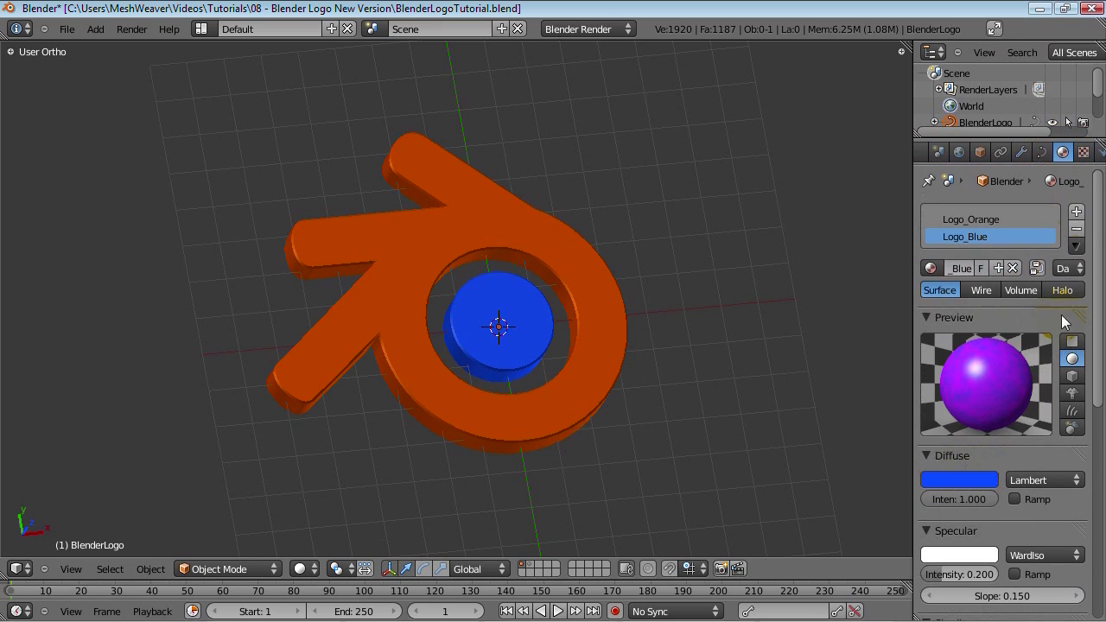
pyautogui.click(1084, 152)
pyautogui.scroll(-10, 999, 436)
pyautogui.scroll(-1, 997, 539)
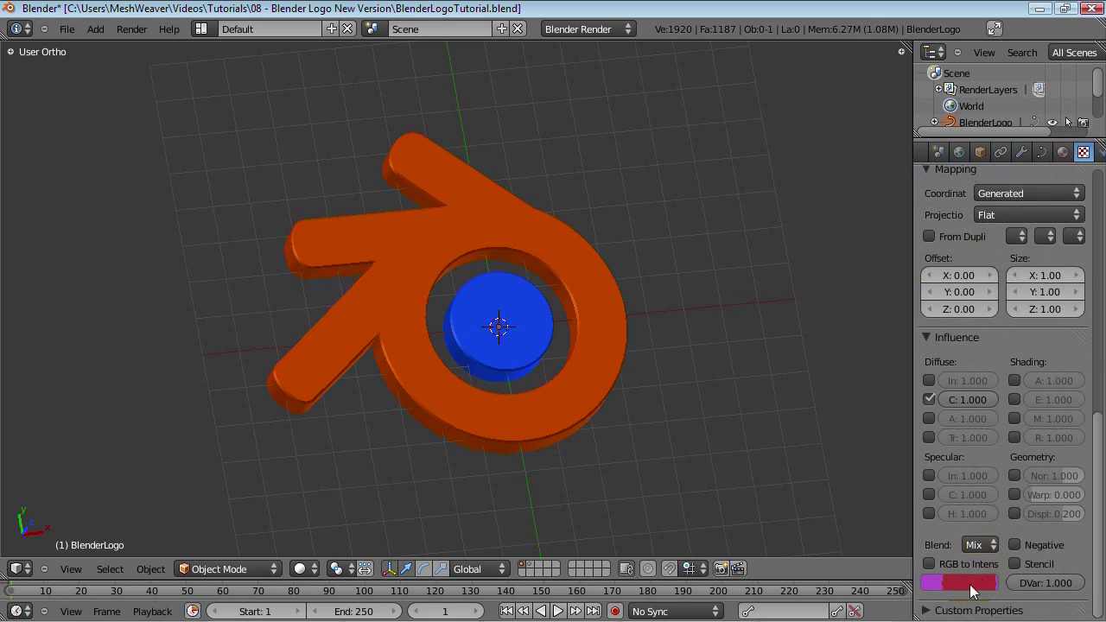
pyautogui.hotkey('ctrl', 'v')
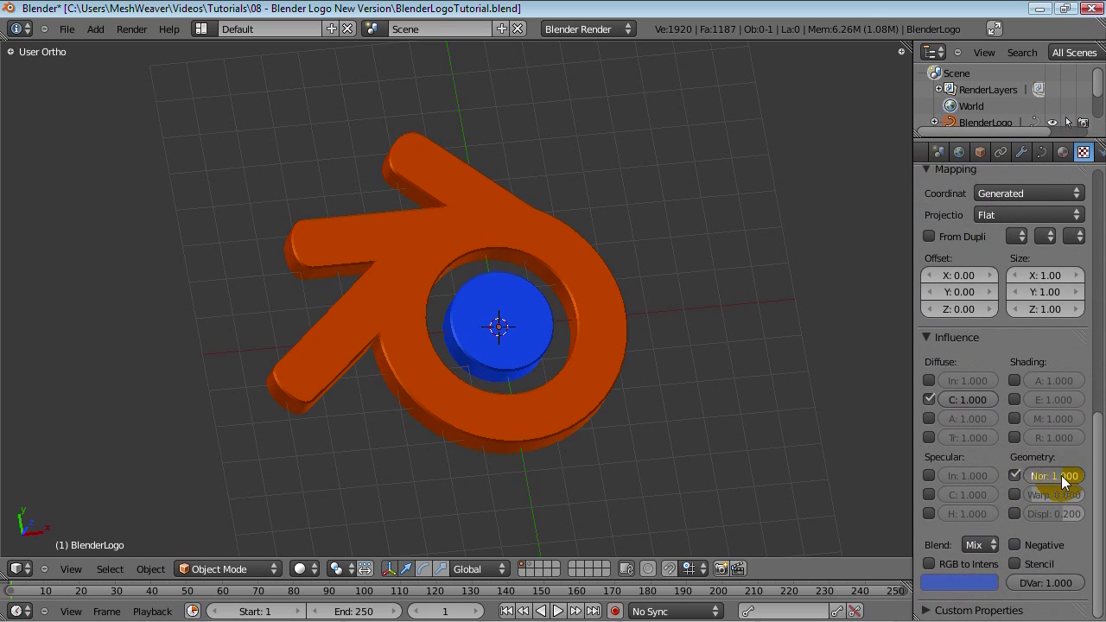
pyautogui.moveTo(1063, 483); pyautogui.dragTo(1061, 477)
# Darken the blue blend colour to R 0.000, G 0.004, B 0.538
pyautogui.scroll(2, 1015, 161)
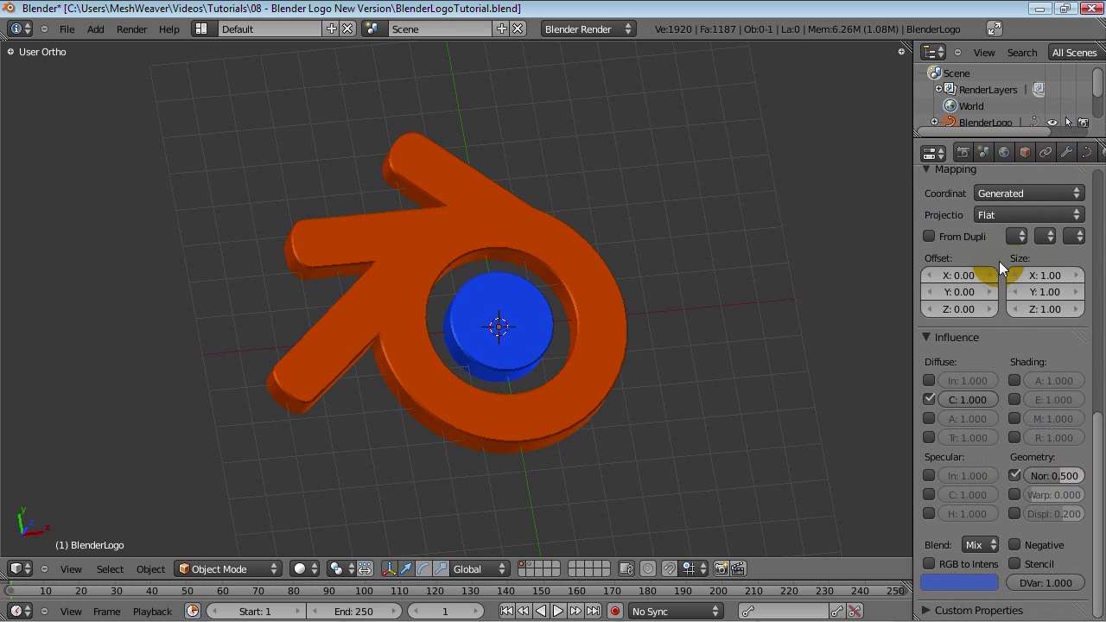
pyautogui.scroll(11, 999, 261)
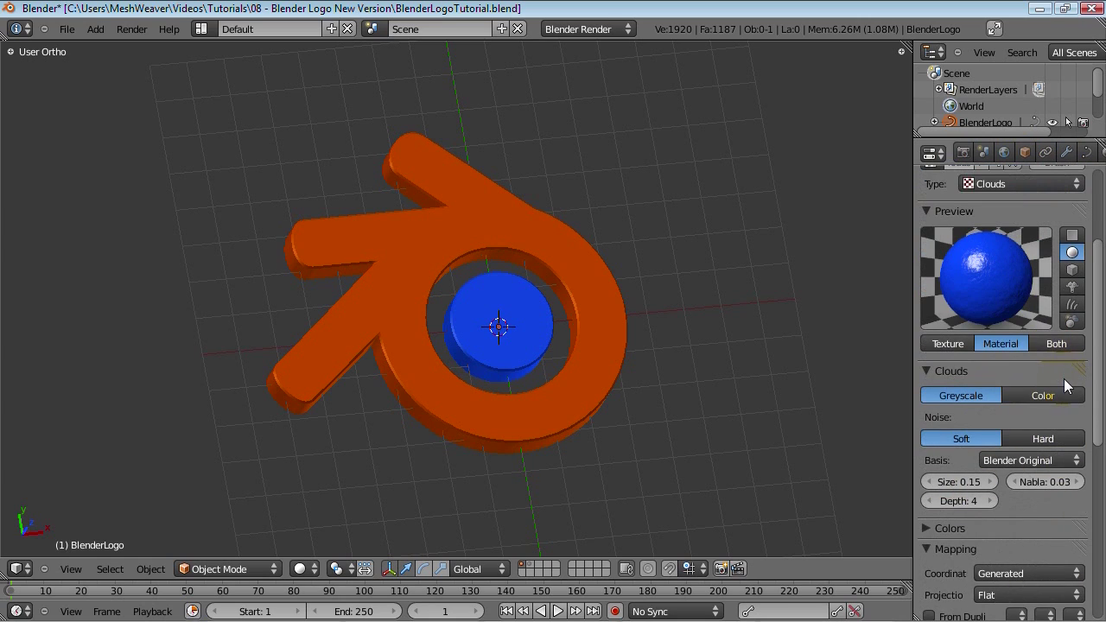
pyautogui.scroll(-11, 1064, 379)
pyautogui.click(977, 582)
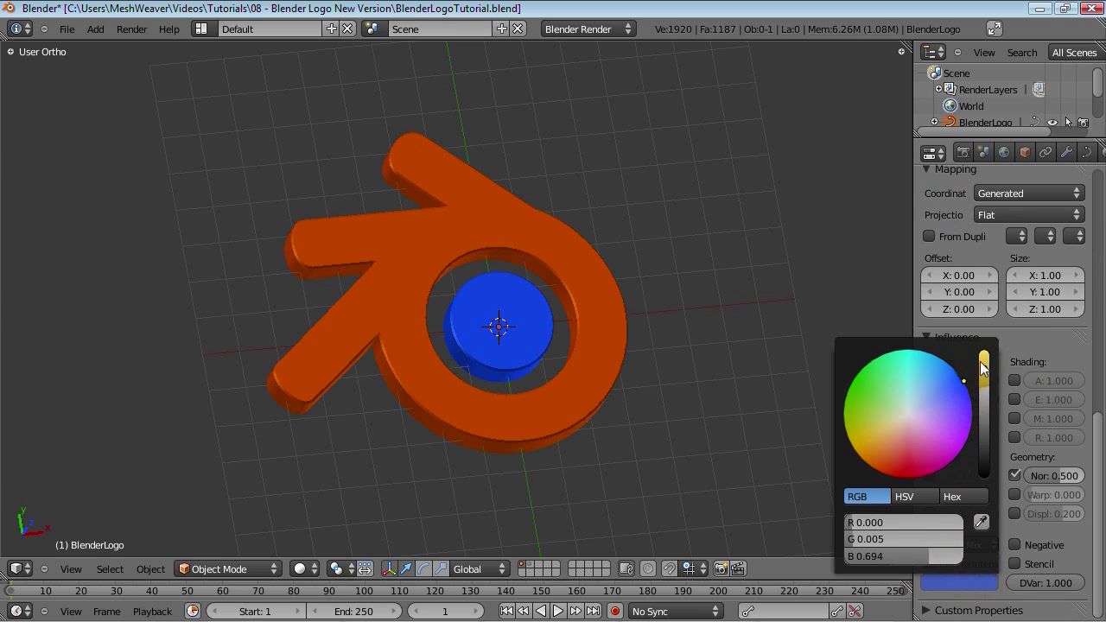
pyautogui.moveTo(983, 367); pyautogui.dragTo(984, 380)
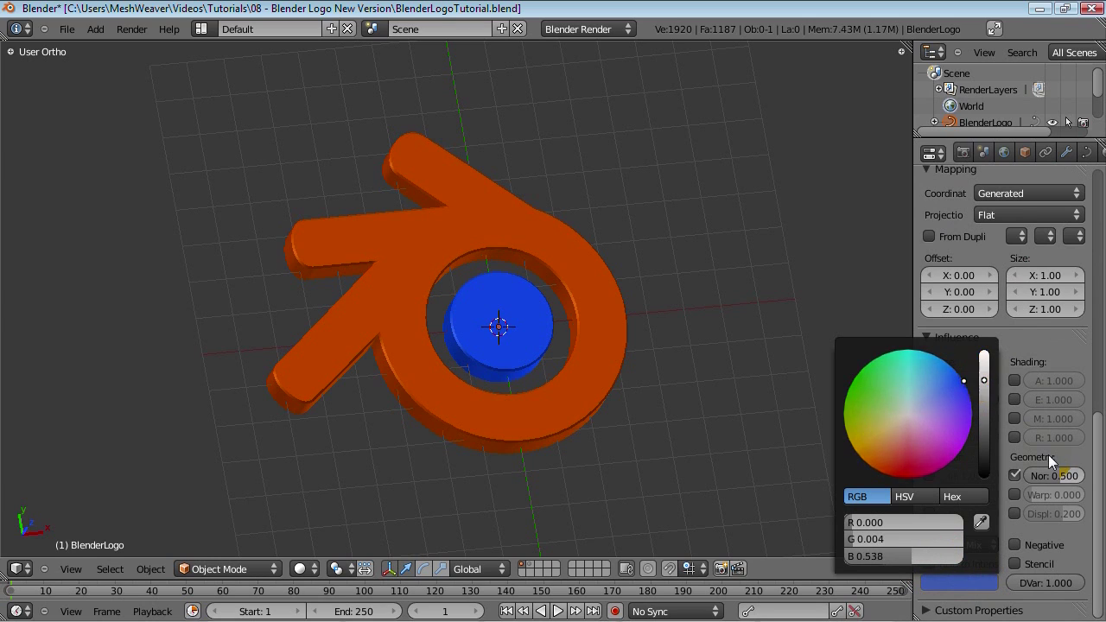
pyautogui.moveTo(1096, 494); pyautogui.dragTo(1101, 350)
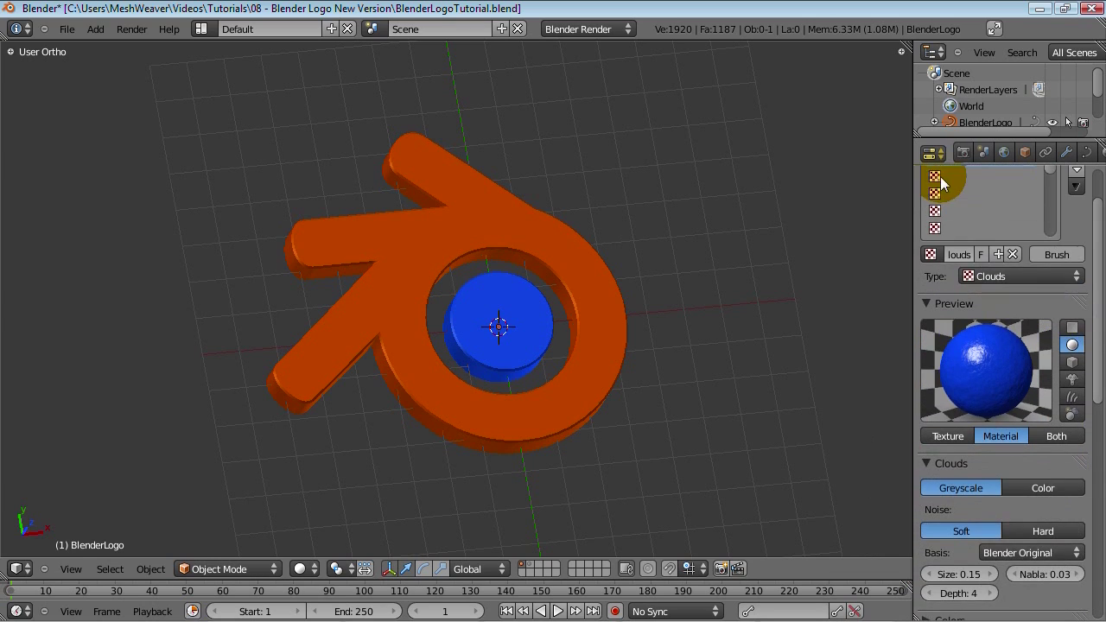
# Add a single-user copy of Logo_Marble to an empty slot, named Blue_Marble
pyautogui.click(953, 175)
pyautogui.scroll(2, 1057, 252)
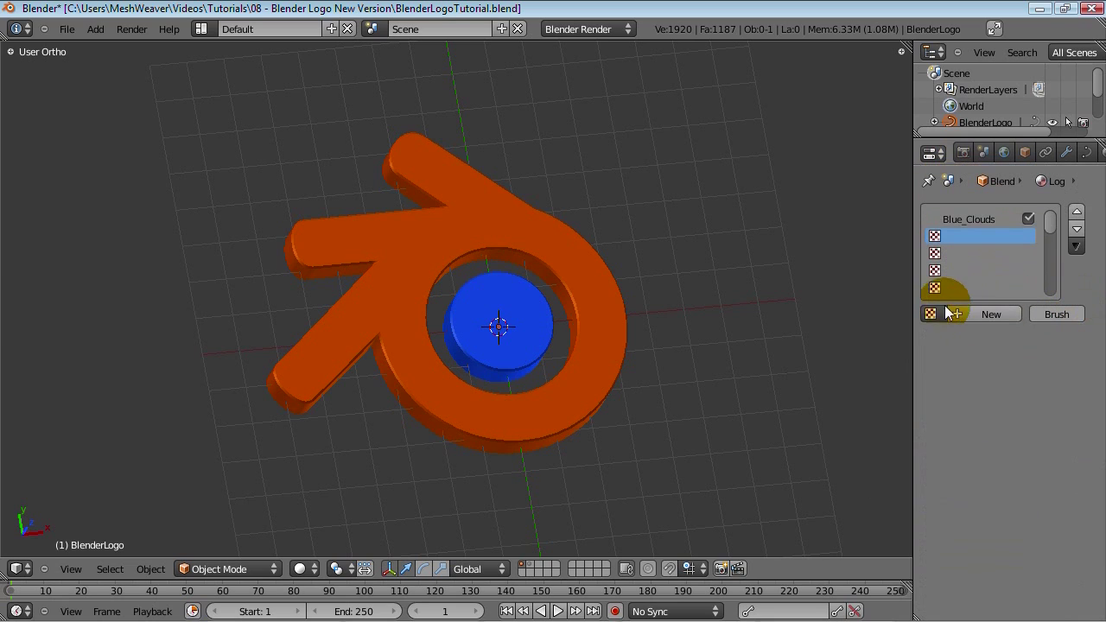
pyautogui.click(954, 311)
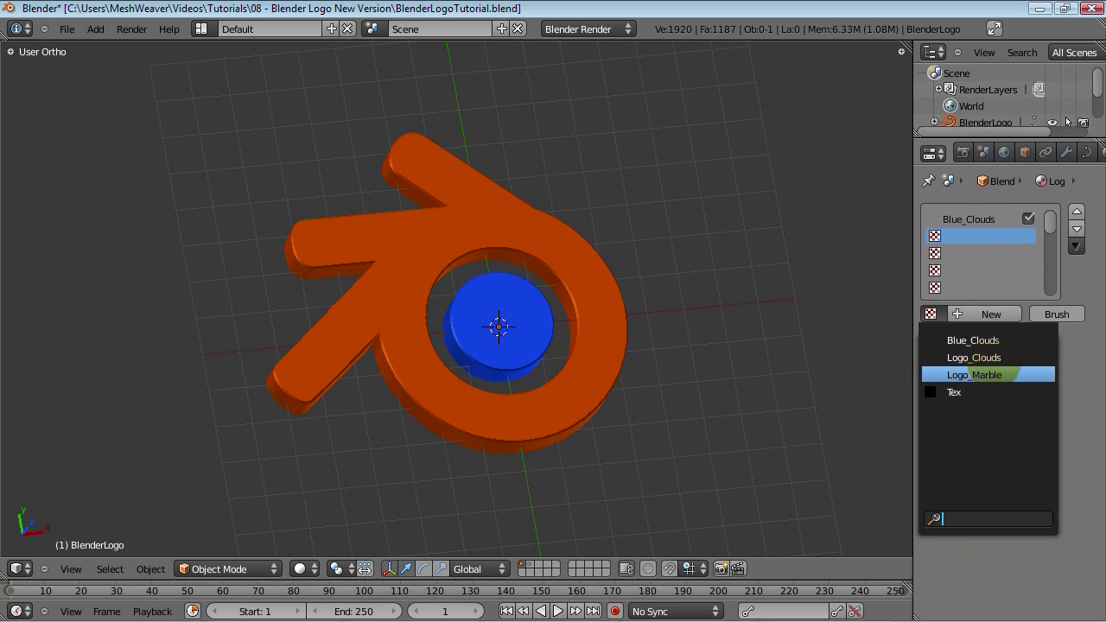
pyautogui.click(974, 375)
pyautogui.click(974, 315)
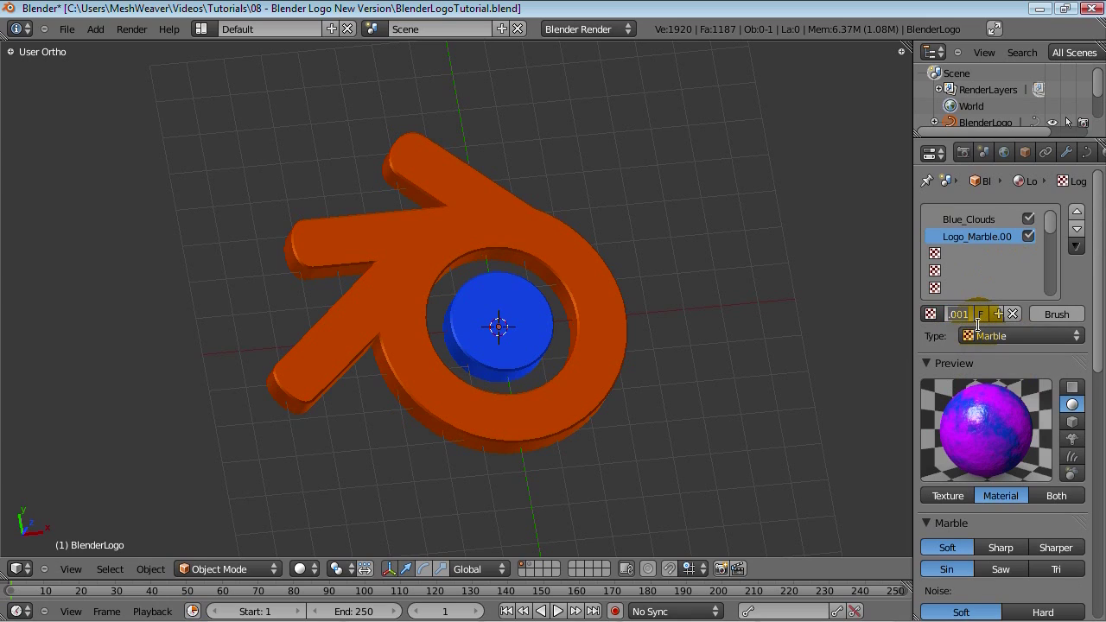
pyautogui.press('BackSpace')
pyautogui.press('BackSpace')
pyautogui.press('BackSpace')
pyautogui.press('BackSpace')
pyautogui.press('Return')
# Tint Blue_Marble blue by pasting the blue colour and raising its blue channel
pyautogui.scroll(-3, 1019, 255)
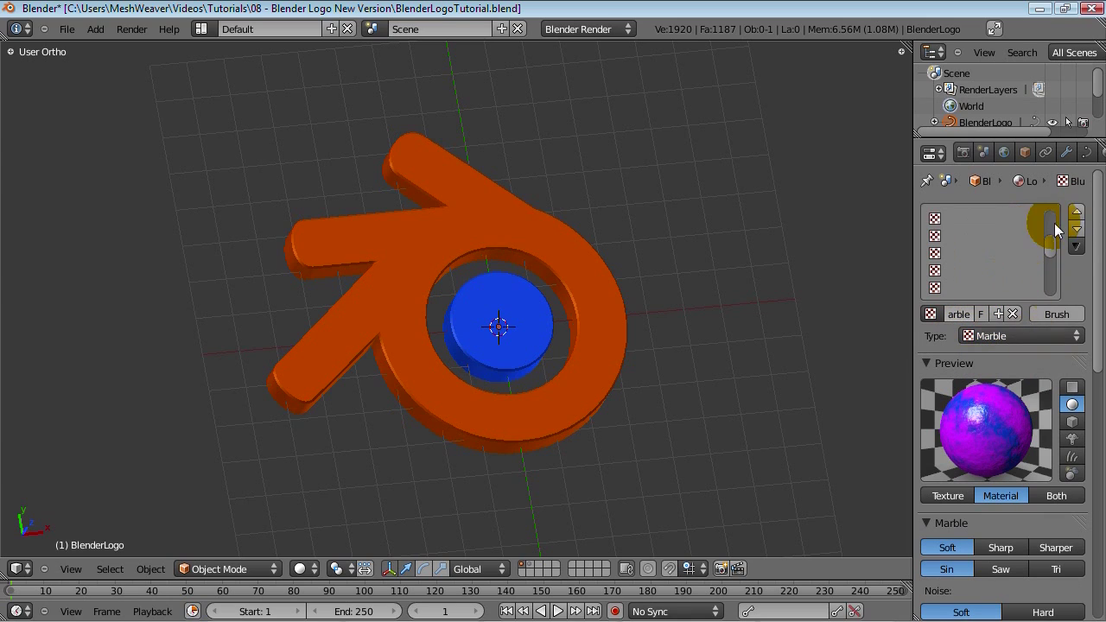
pyautogui.scroll(3, 1042, 250)
pyautogui.scroll(-5, 1045, 439)
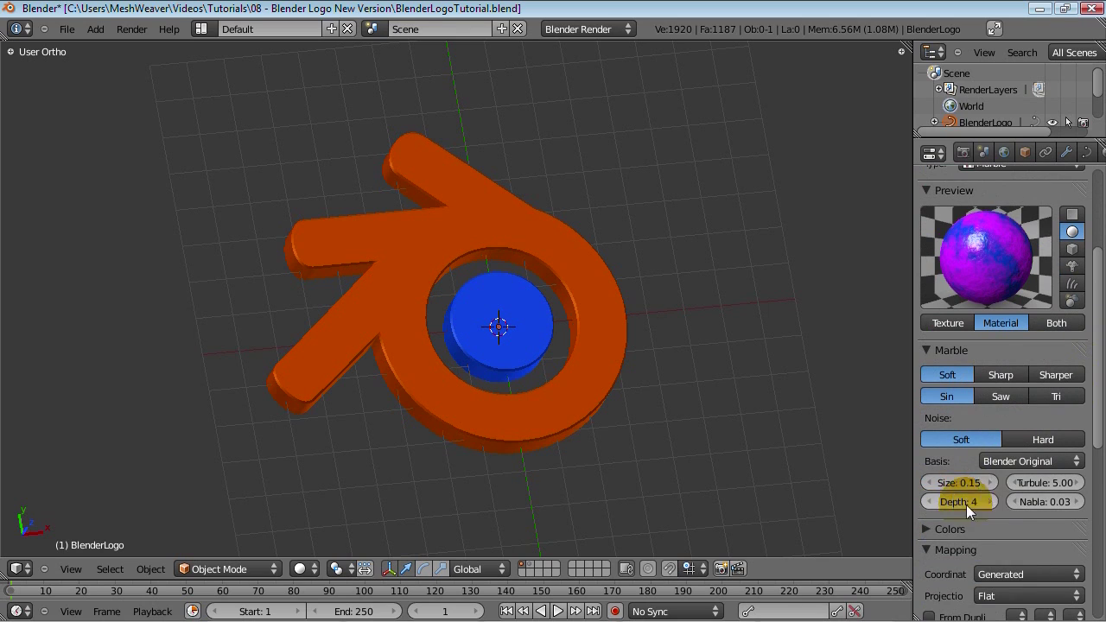
pyautogui.scroll(-4, 1034, 483)
pyautogui.scroll(-7, 1034, 483)
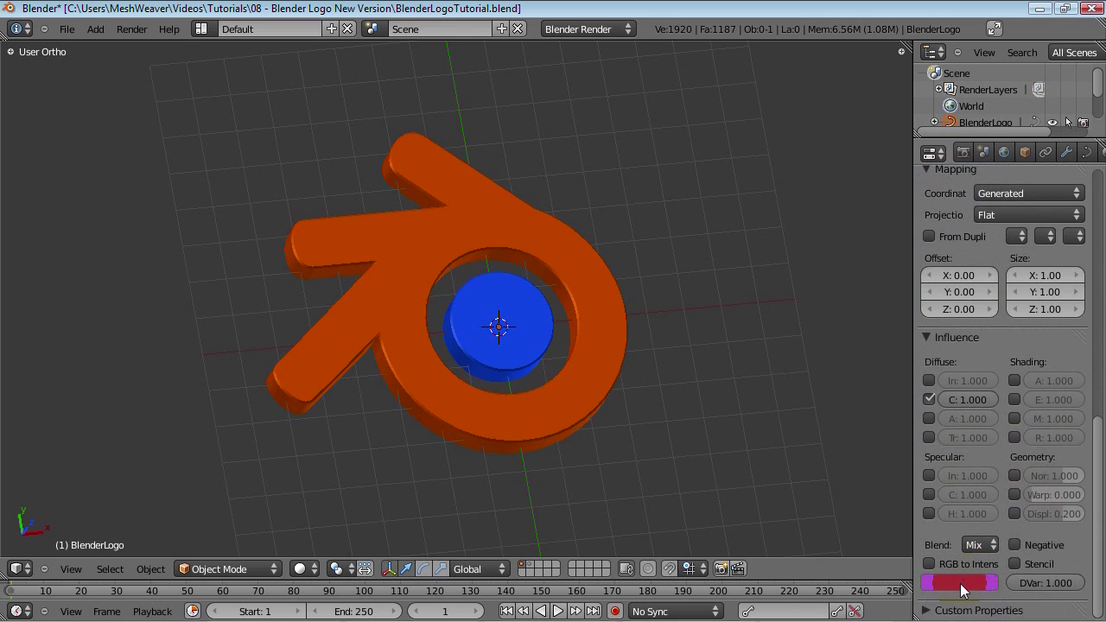
pyautogui.hotkey('ctrl', 'v')
pyautogui.click(959, 583)
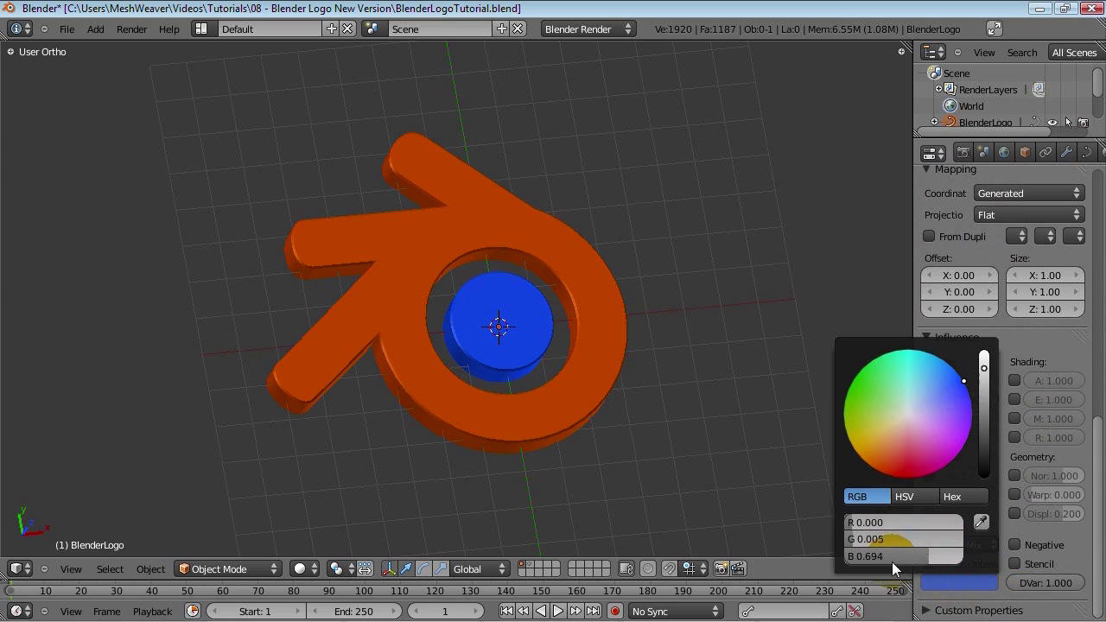
pyautogui.click(933, 558)
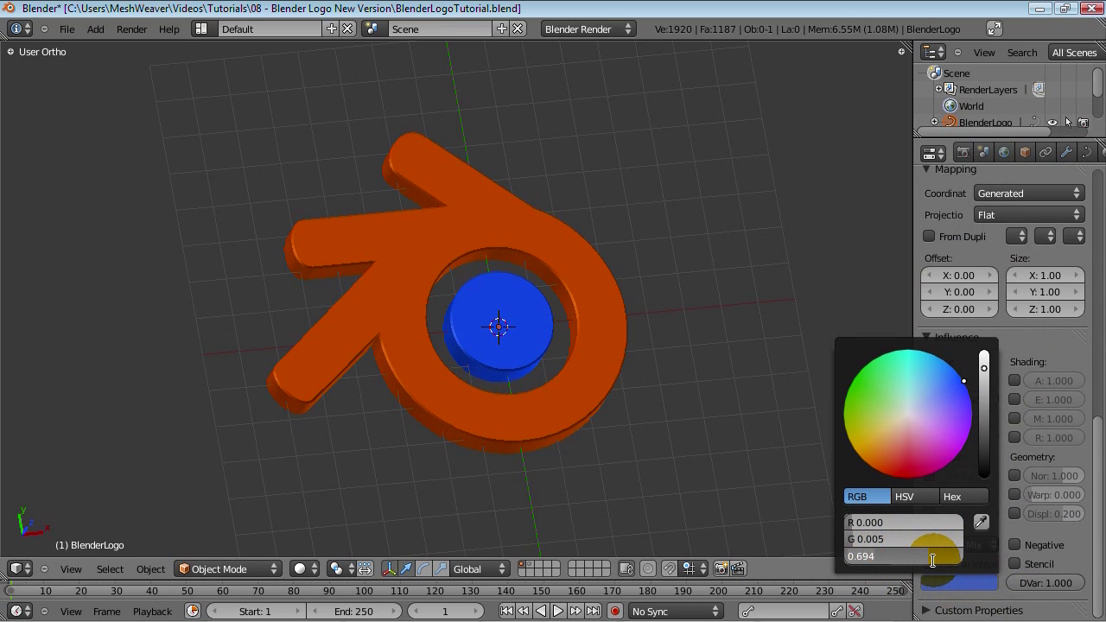
pyautogui.write('1')
pyautogui.press('Return')
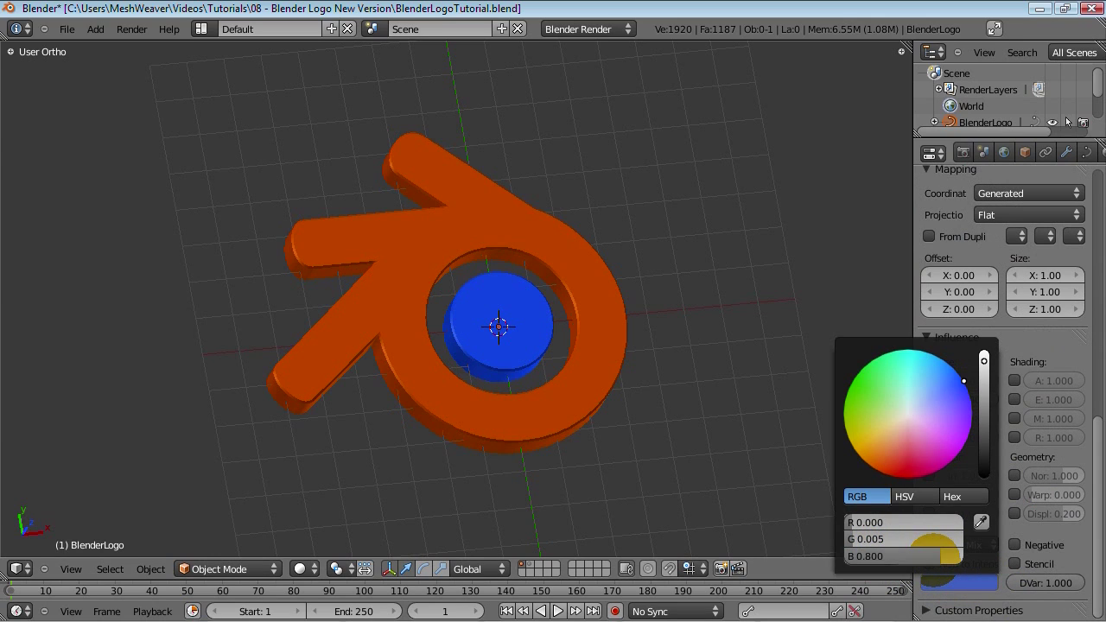
# Set Blue_Marble's normal influence to 0.2 and compare the two texture slots
pyautogui.scroll(10, 1086, 560)
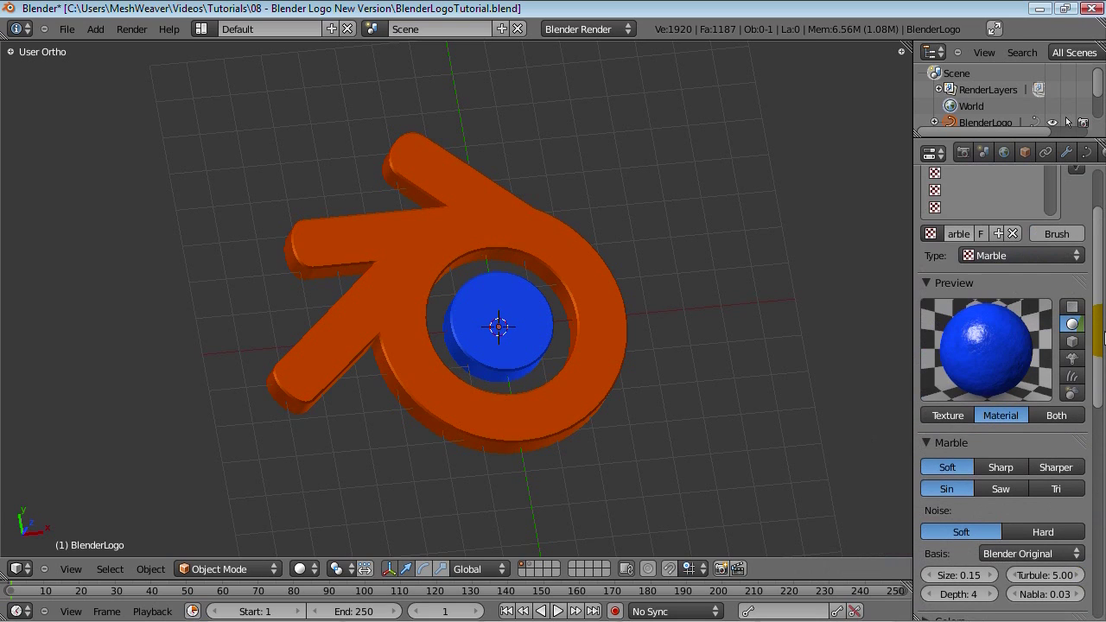
pyautogui.scroll(-6, 1098, 540)
pyautogui.scroll(-3, 1022, 504)
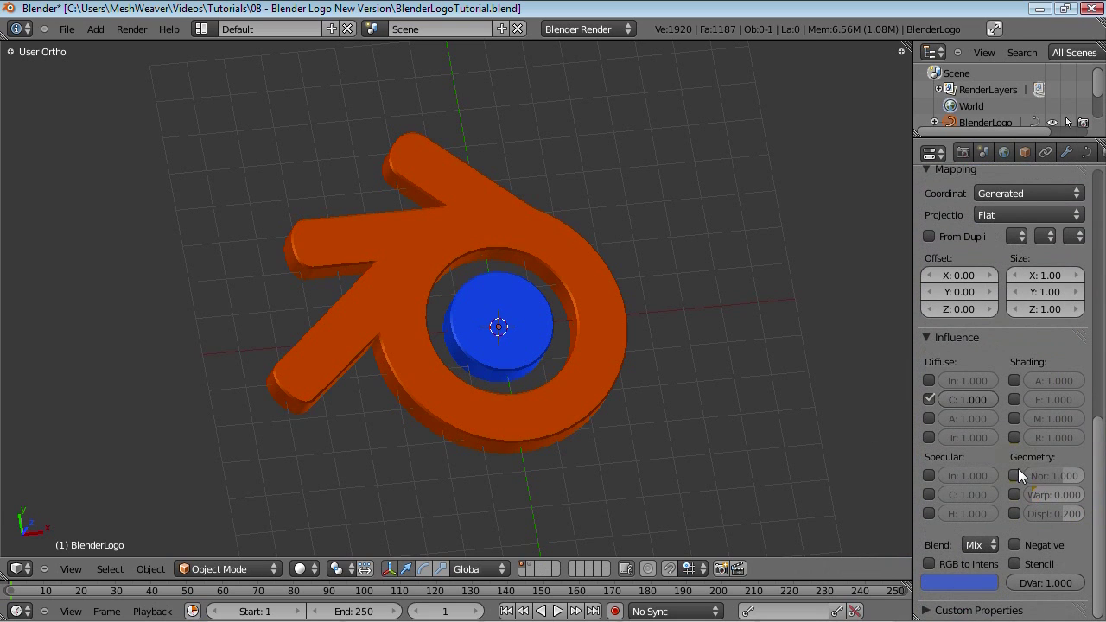
pyautogui.click(1072, 475)
pyautogui.write('0.2')
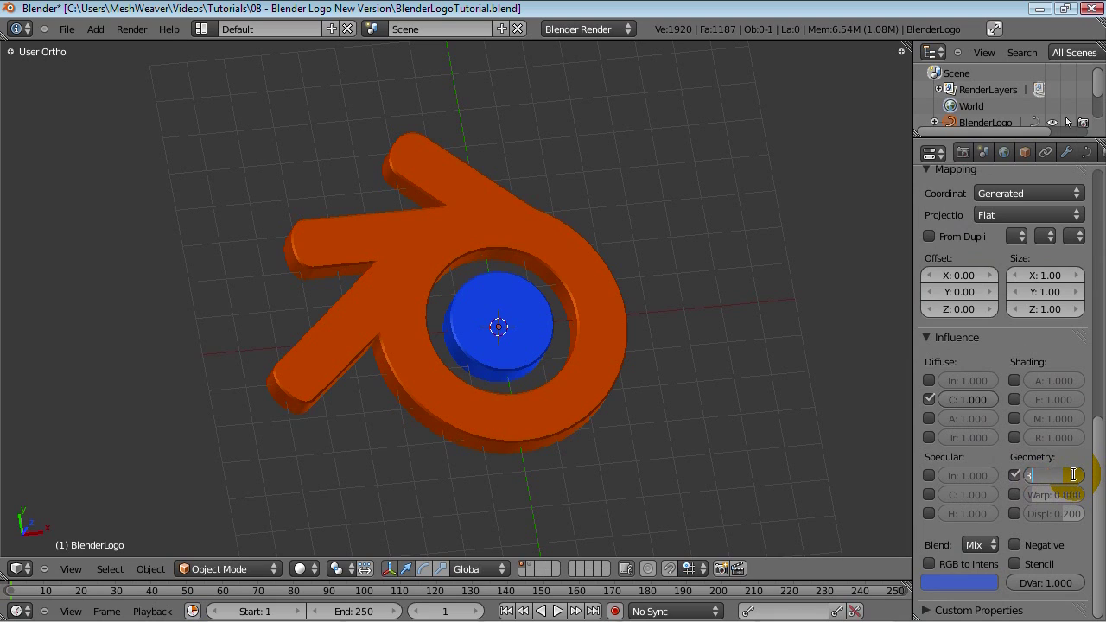
pyautogui.press('Return')
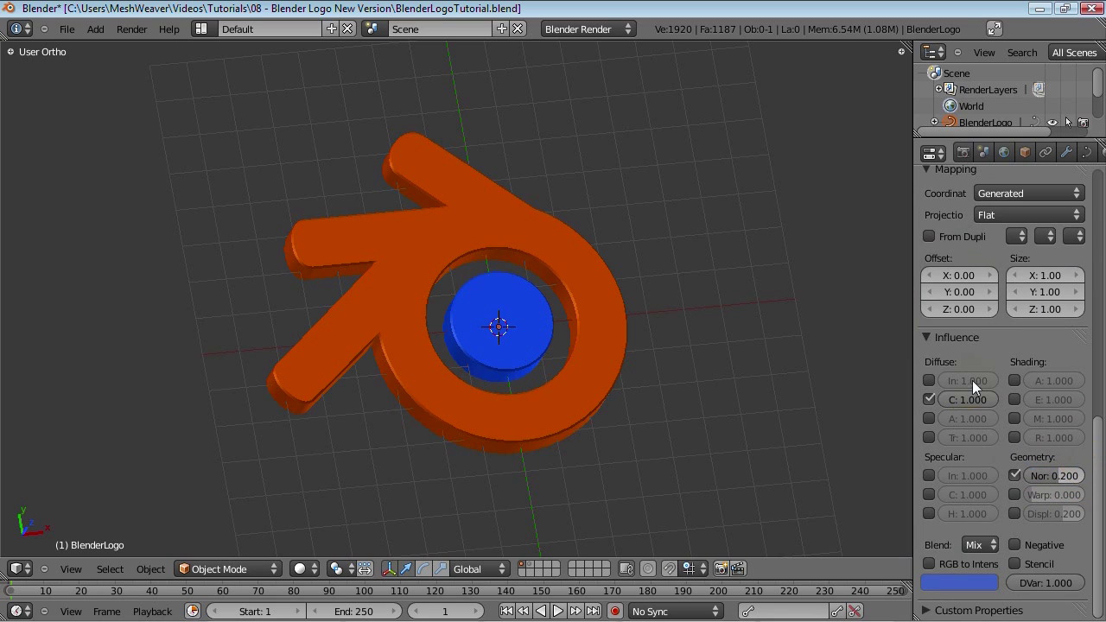
pyautogui.moveTo(1095, 471); pyautogui.dragTo(1099, 233)
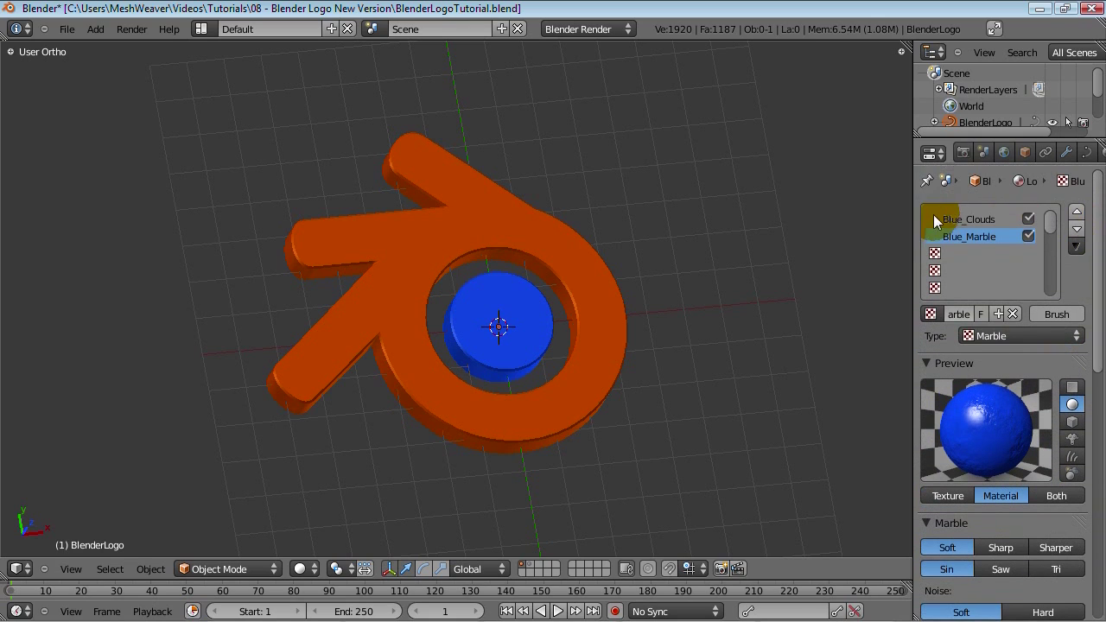
pyautogui.click(967, 220)
pyautogui.click(970, 236)
pyautogui.click(977, 220)
# Pick the Logo_Orange material and rename its Logo_Clouds texture to Orange_Clouds
pyautogui.click(982, 237)
pyautogui.click(1003, 152)
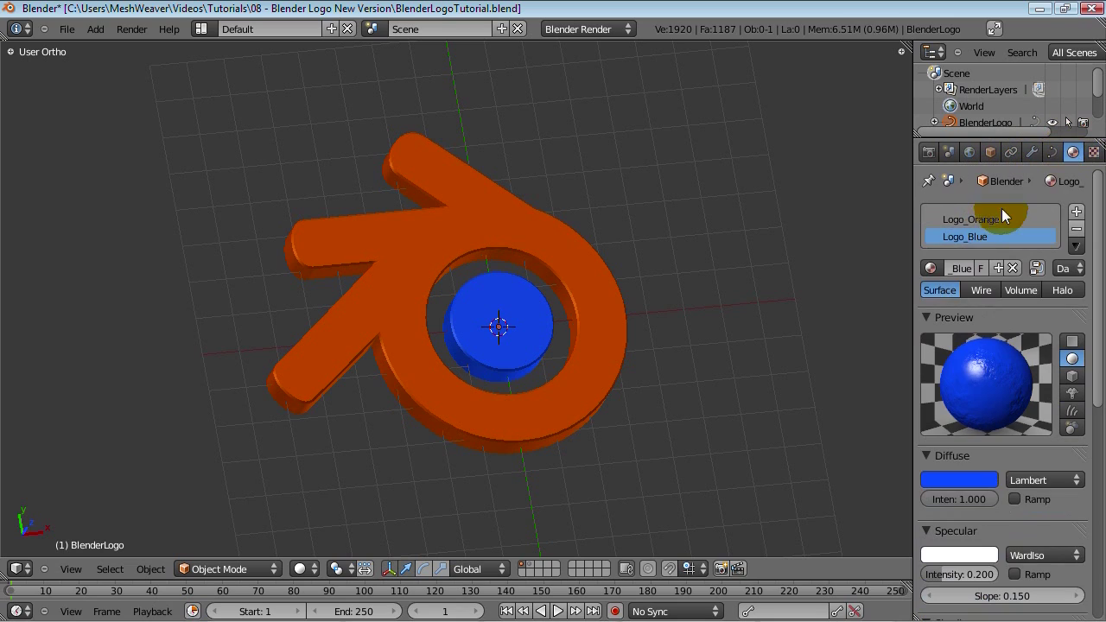
pyautogui.click(994, 219)
pyautogui.click(1093, 152)
pyautogui.click(986, 221)
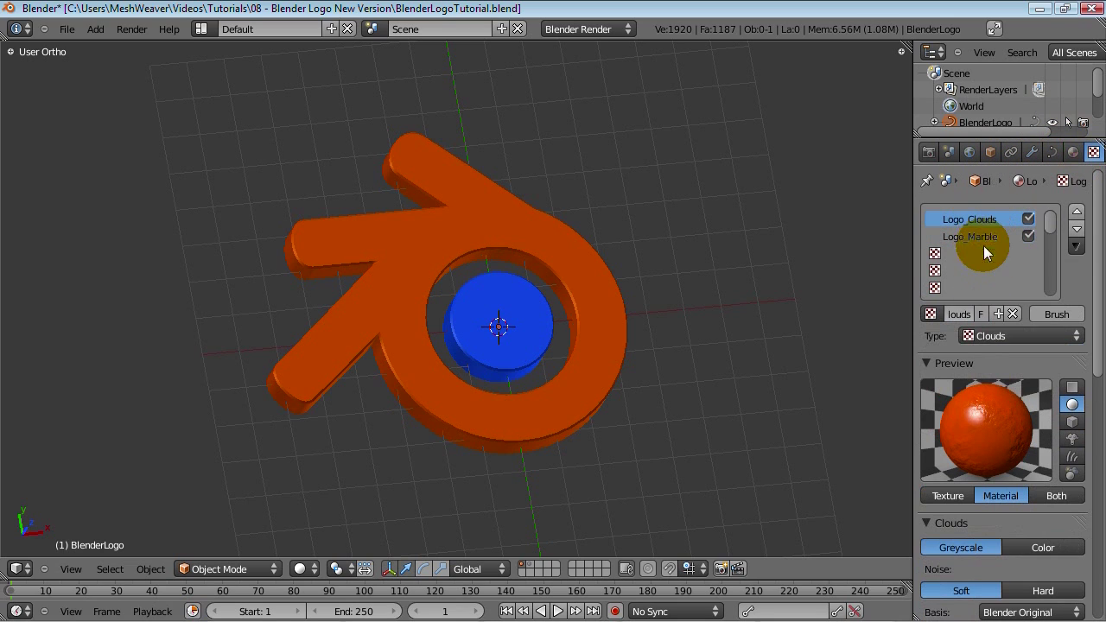
pyautogui.click(968, 314)
pyautogui.write('Clou')
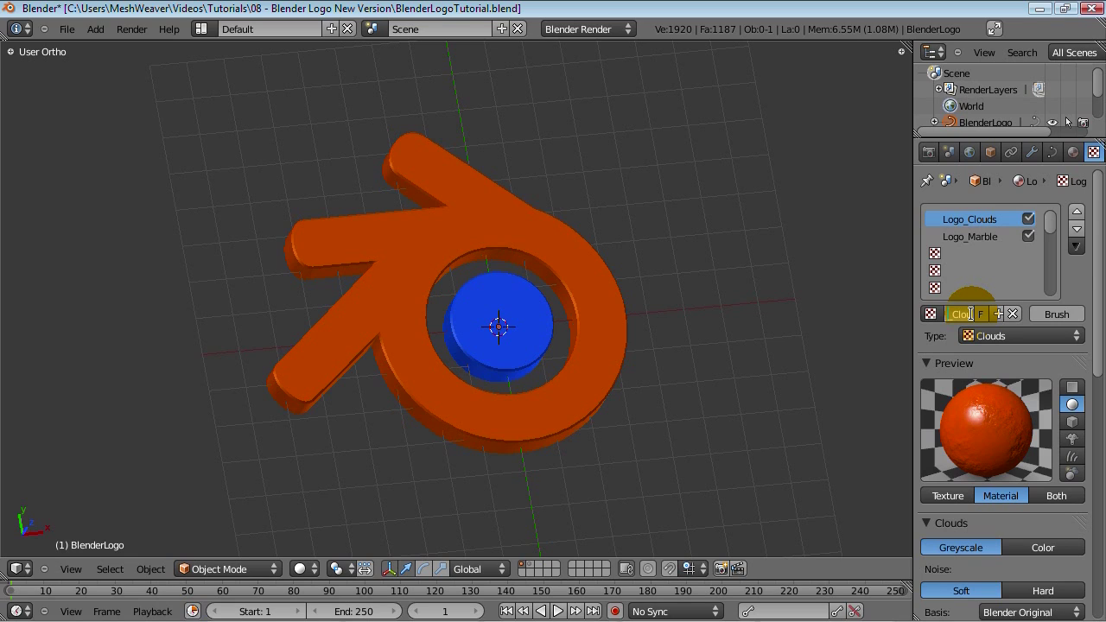
pyautogui.write('ds')
pyautogui.press('Return')
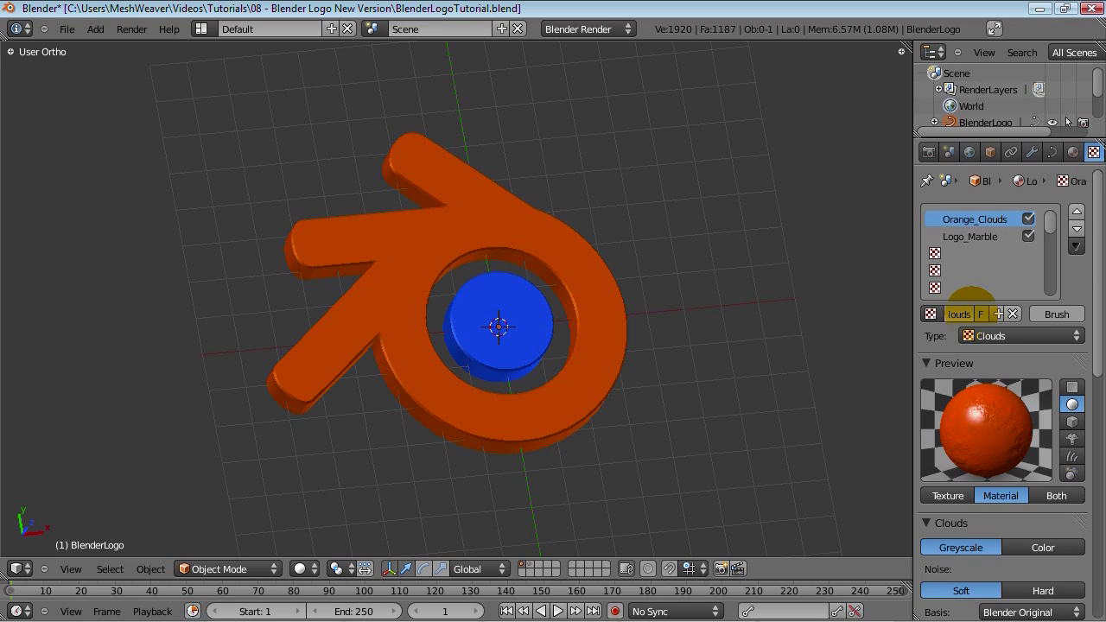
# Rename the Logo_Marble texture to Orange_Marble
pyautogui.click(969, 237)
pyautogui.write('Marb')
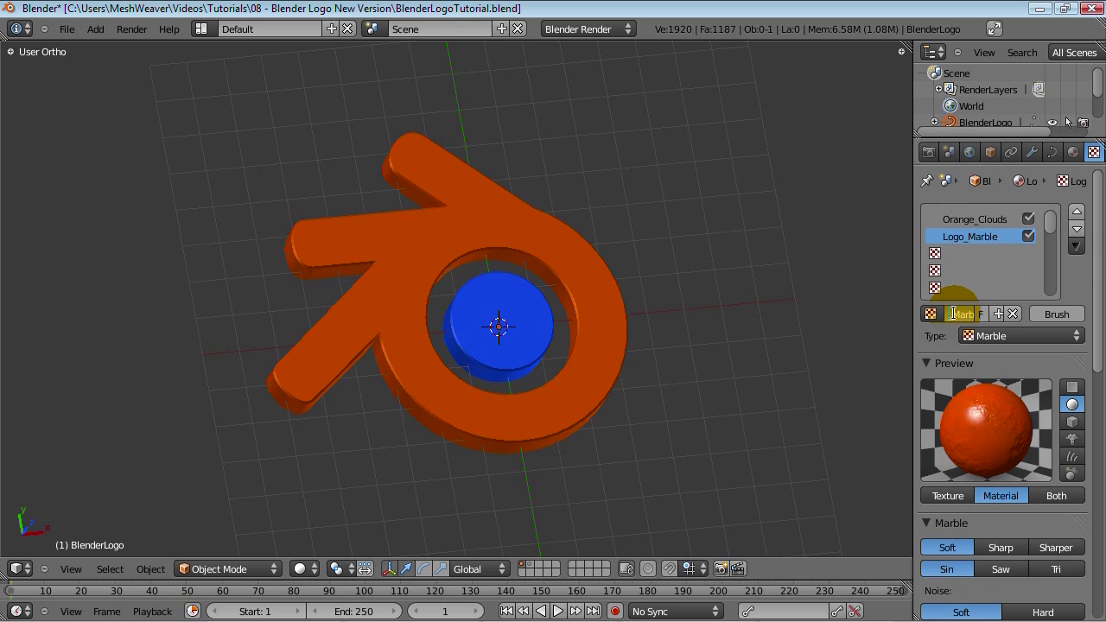
pyautogui.write('le')
pyautogui.press('Return')
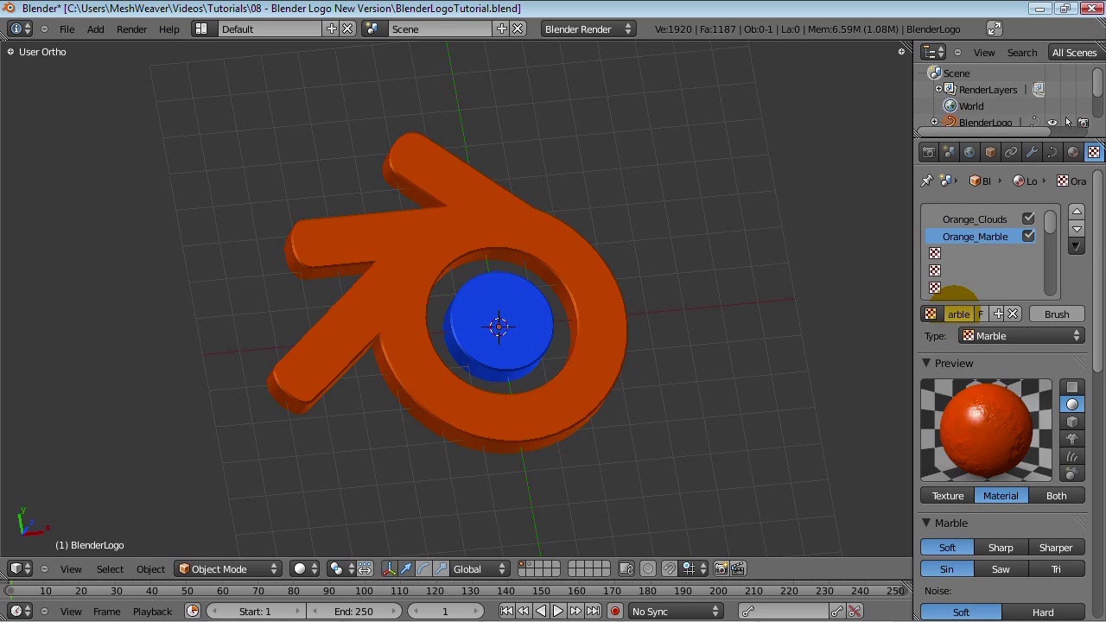
pyautogui.scroll(-5, 1010, 263)
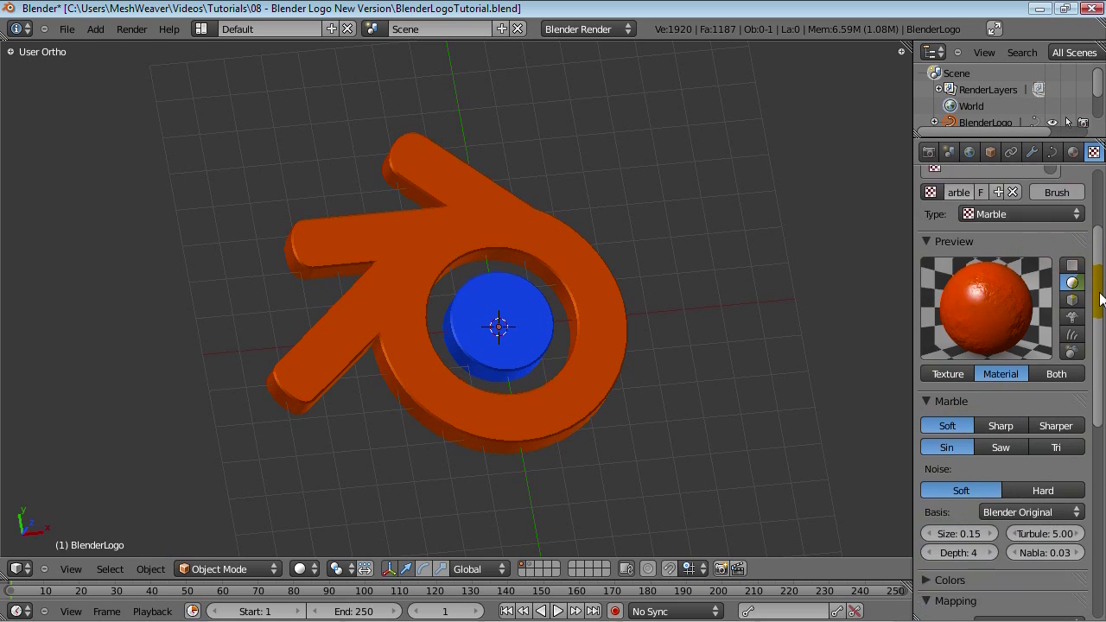
pyautogui.scroll(5, 1009, 263)
pyautogui.scroll(-3, 562, 393)
pyautogui.moveTo(562, 399); pyautogui.dragTo(453, 426, button='middle')
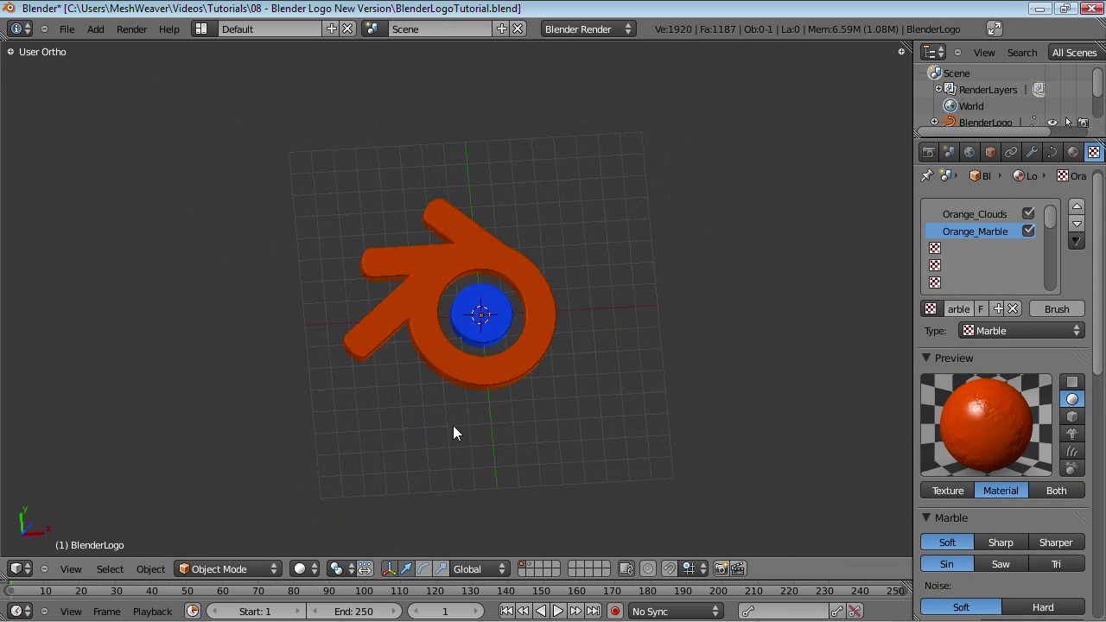
# Show the Logo_Orange material settings and save the blend file over the existing one
pyautogui.click(1073, 151)
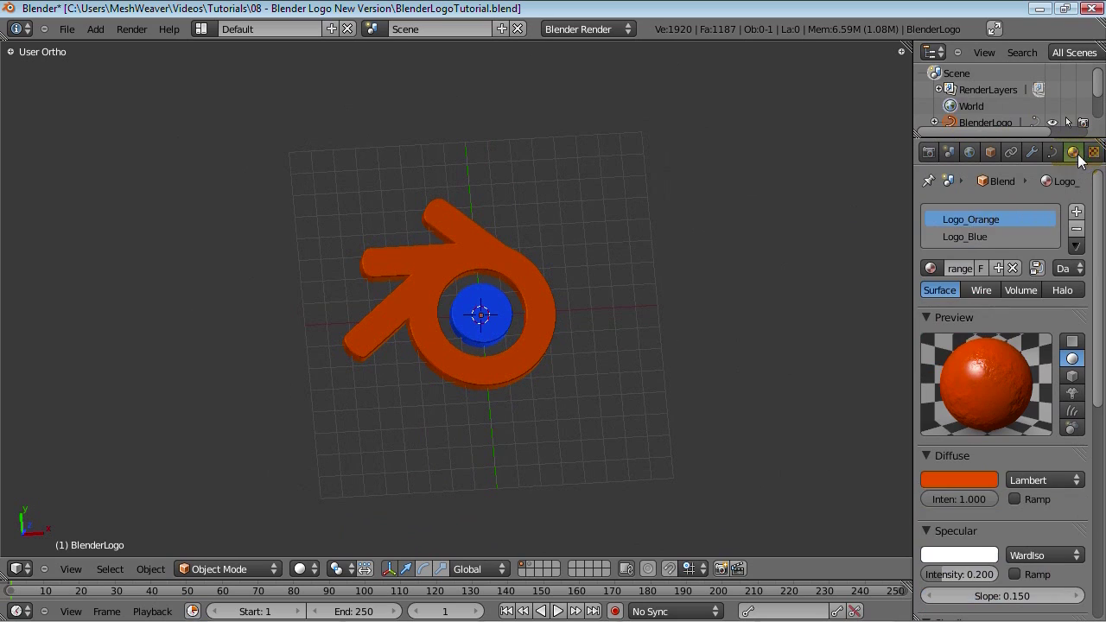
pyautogui.hotkey('ctrl', 's')
pyautogui.click(605, 304)
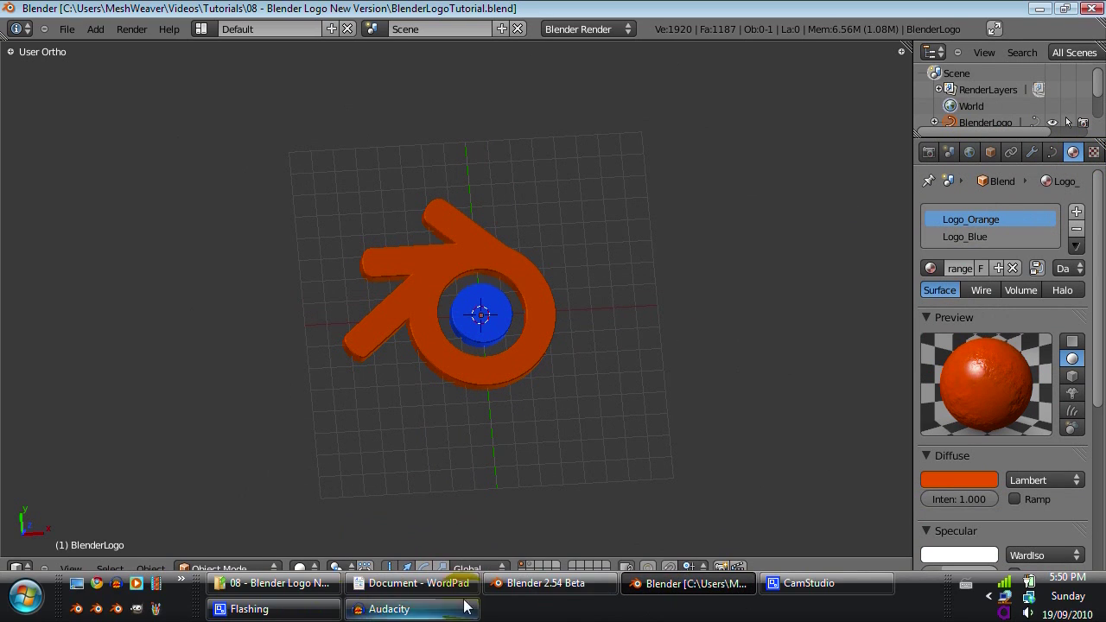
# Return to Blender and look at the logo from the top view
pyautogui.click(804, 583)
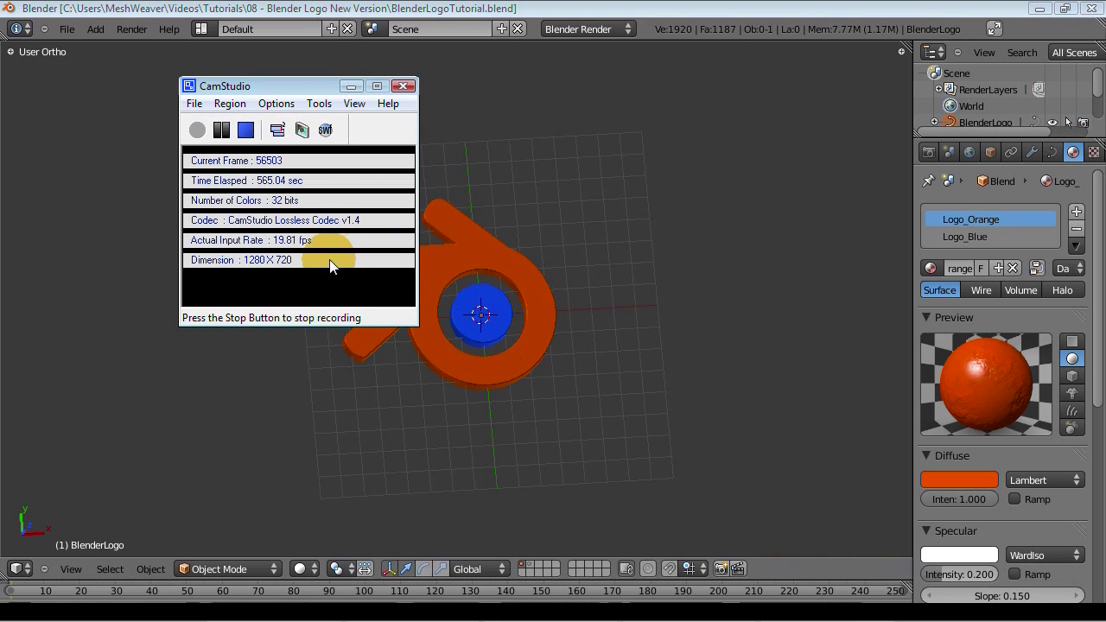
pyautogui.click(296, 8)
pyautogui.press('KP_7')
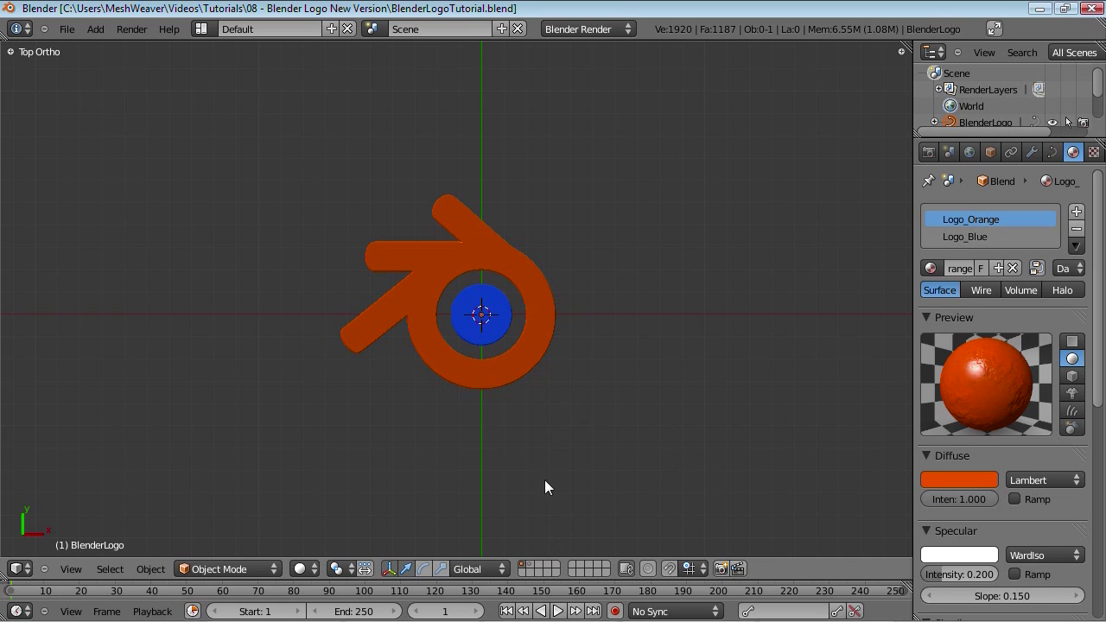
pyautogui.scroll(-2, 544, 458)
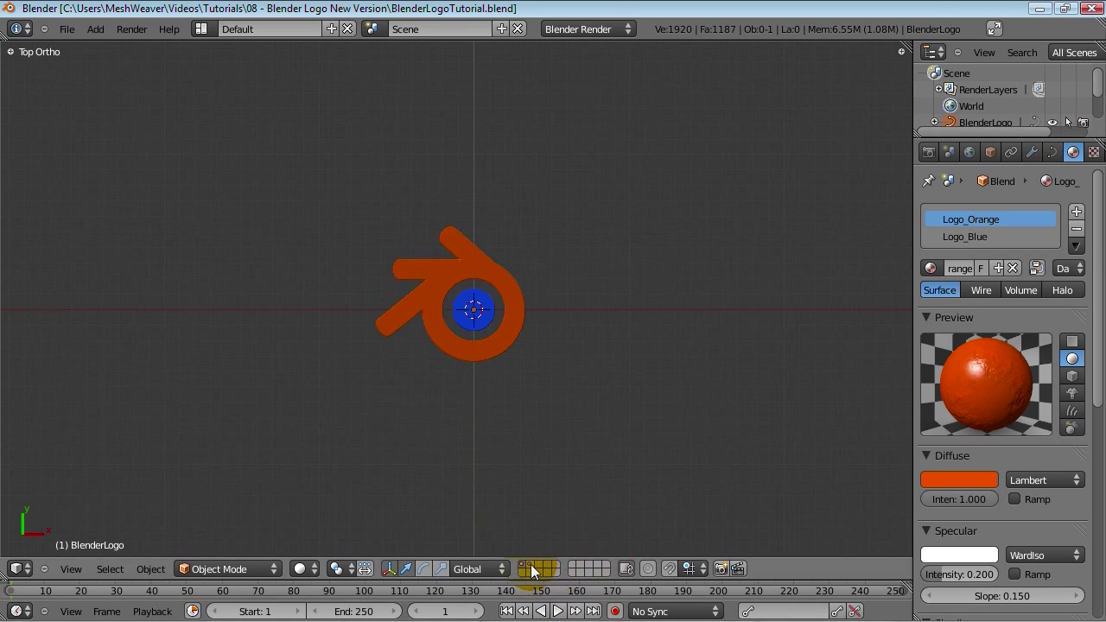
# Show the second layer containing the camera and lamp
pyautogui.scroll(3, 345, 467)
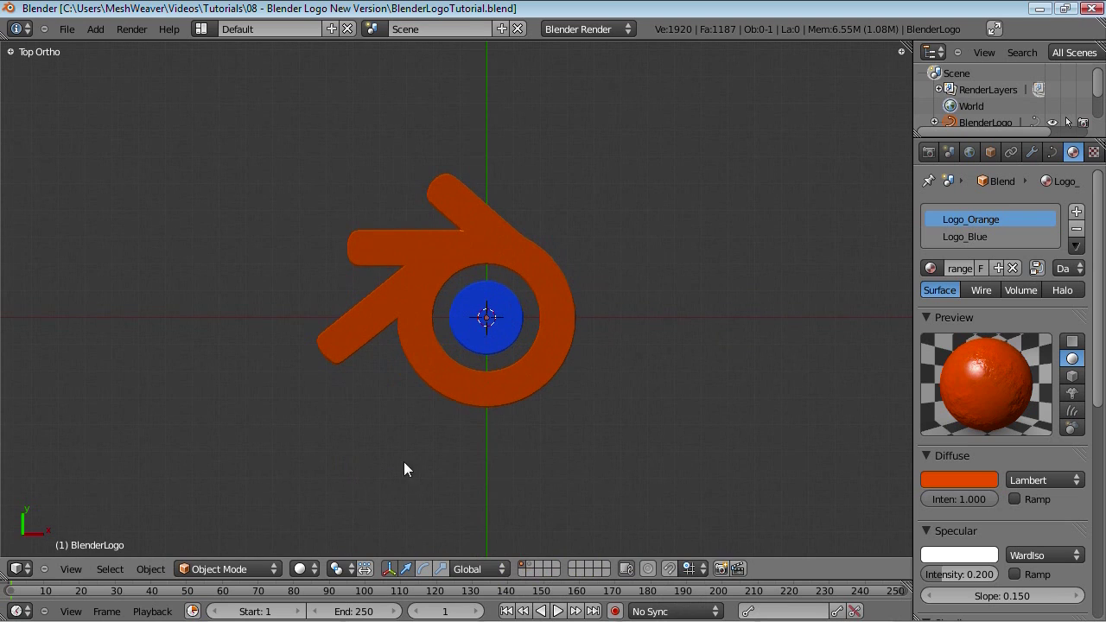
pyautogui.click(522, 566)
pyautogui.click(529, 565)
# Clear the camera's location and rotation so it sits at the origin, then select the lamp
pyautogui.rightClick(666, 484)
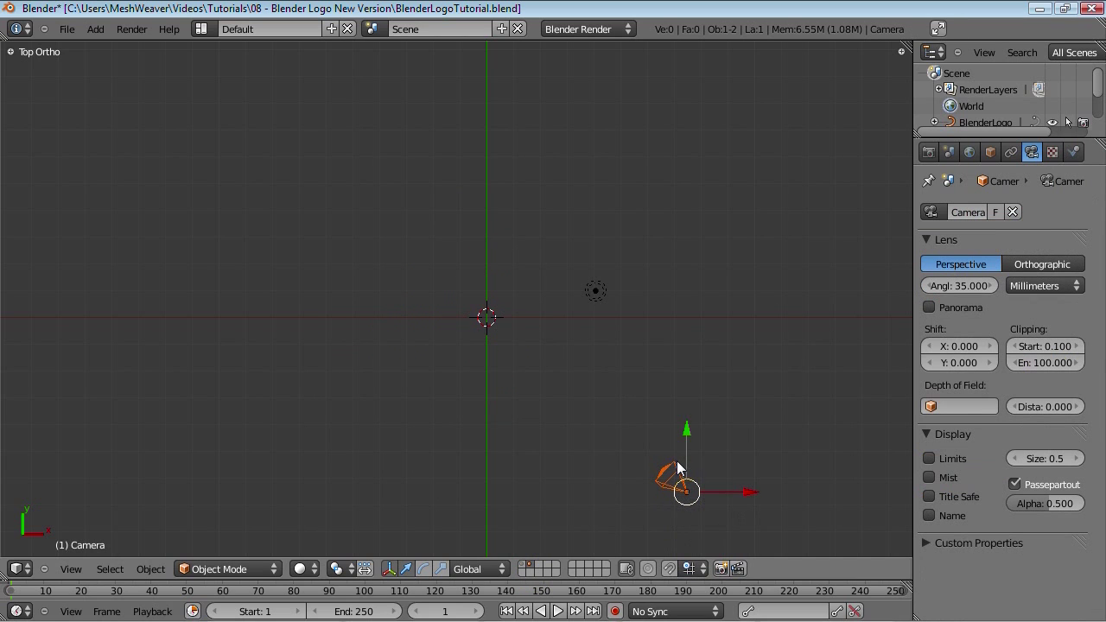
pyautogui.hotkey('alt', 'g')
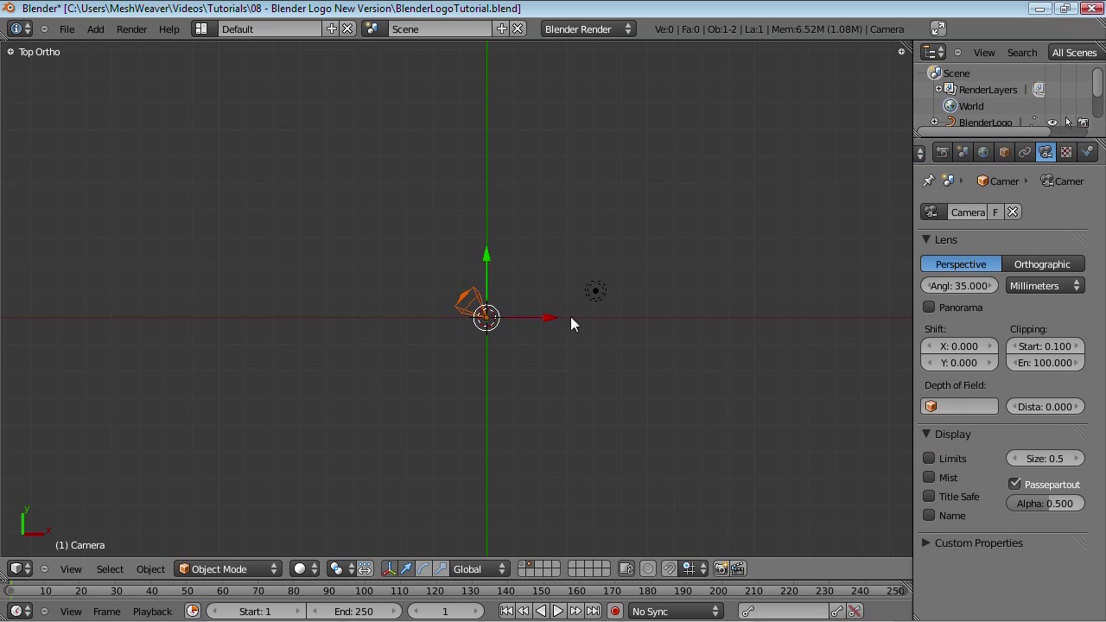
pyautogui.scroll(6, 509, 357)
pyautogui.hotkey('alt', 'Home')
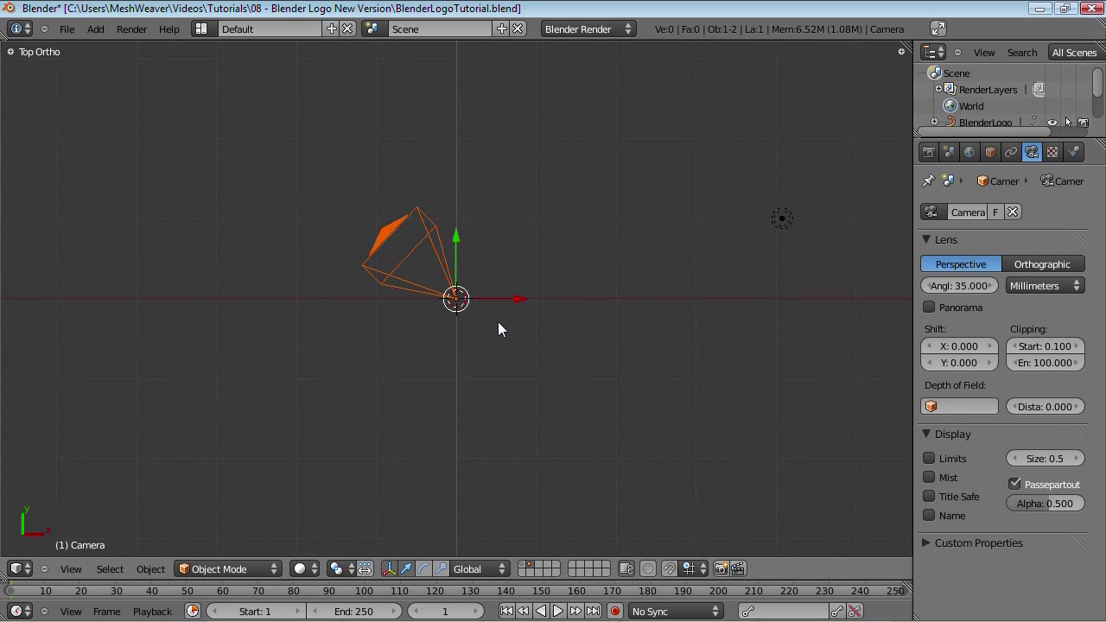
pyautogui.hotkey('alt', 'r')
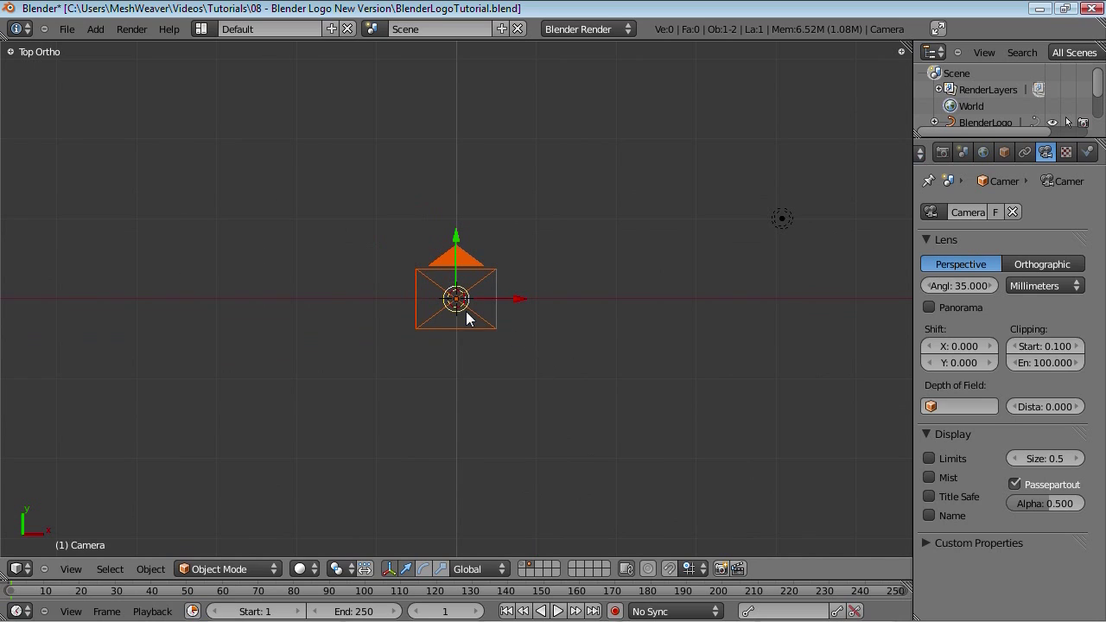
pyautogui.rightClick(781, 218)
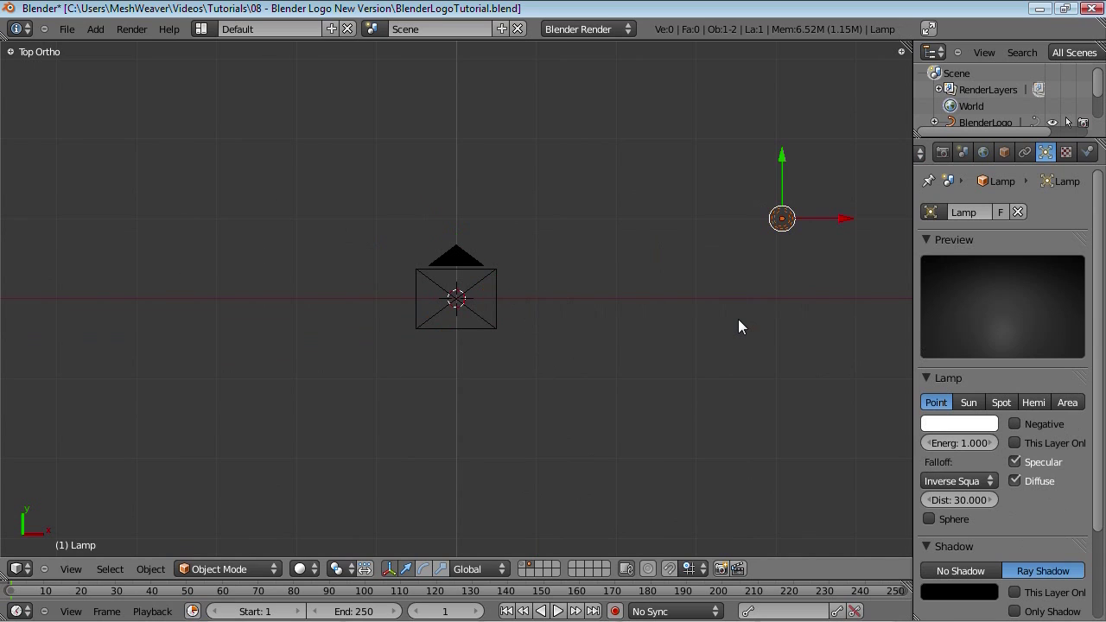
# Return the lamp to the origin and raise the camera 10 units along Z
pyautogui.hotkey('alt', 'g')
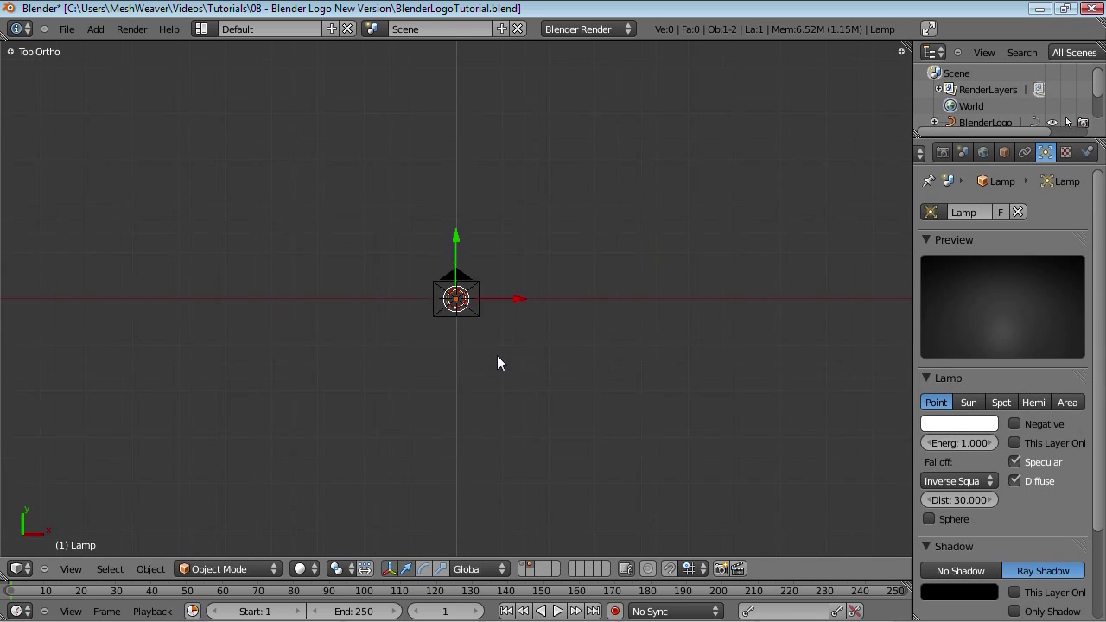
pyautogui.rightClick(481, 315)
pyautogui.press('KP_1')
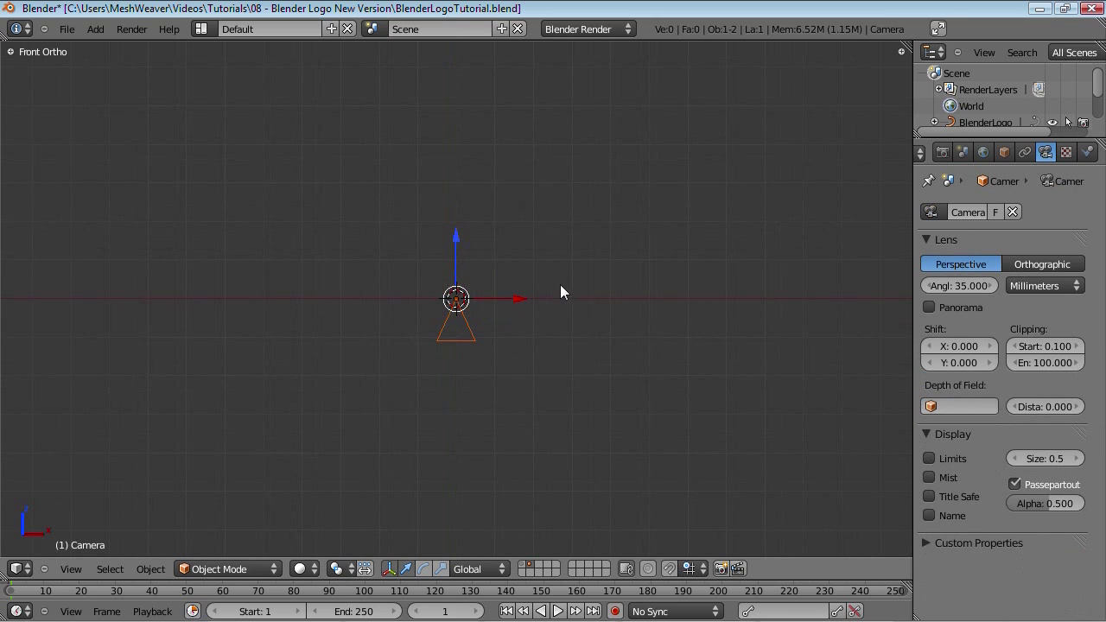
pyautogui.press('g')
pyautogui.press('z')
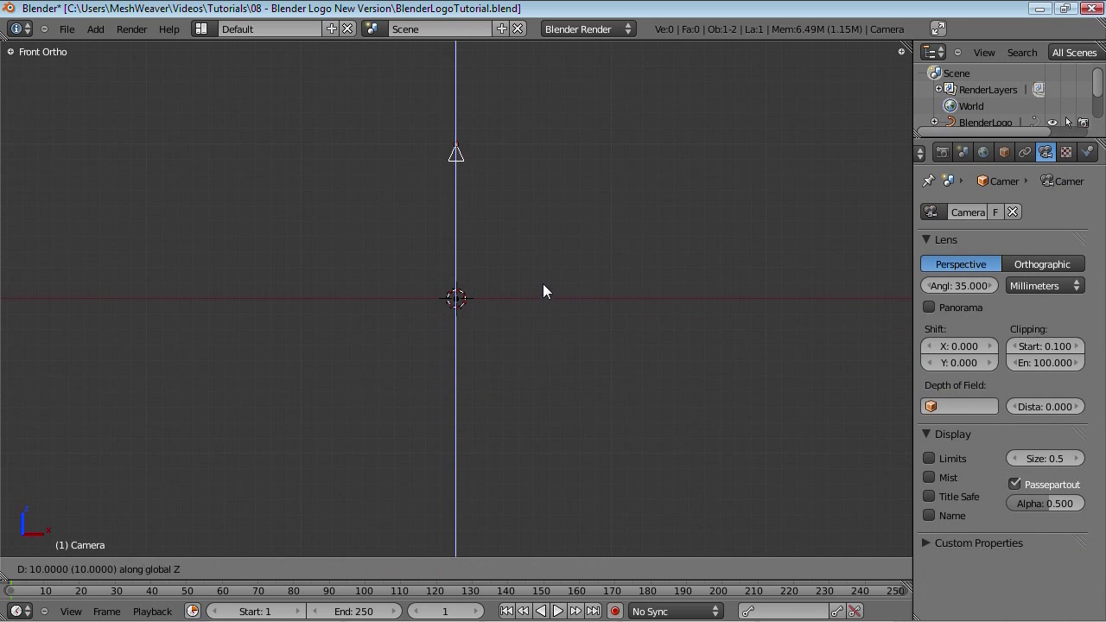
pyautogui.press('Return')
# Shift the lamp about 9.5 units along X in top view and begin adding an Empty
pyautogui.rightClick(462, 300)
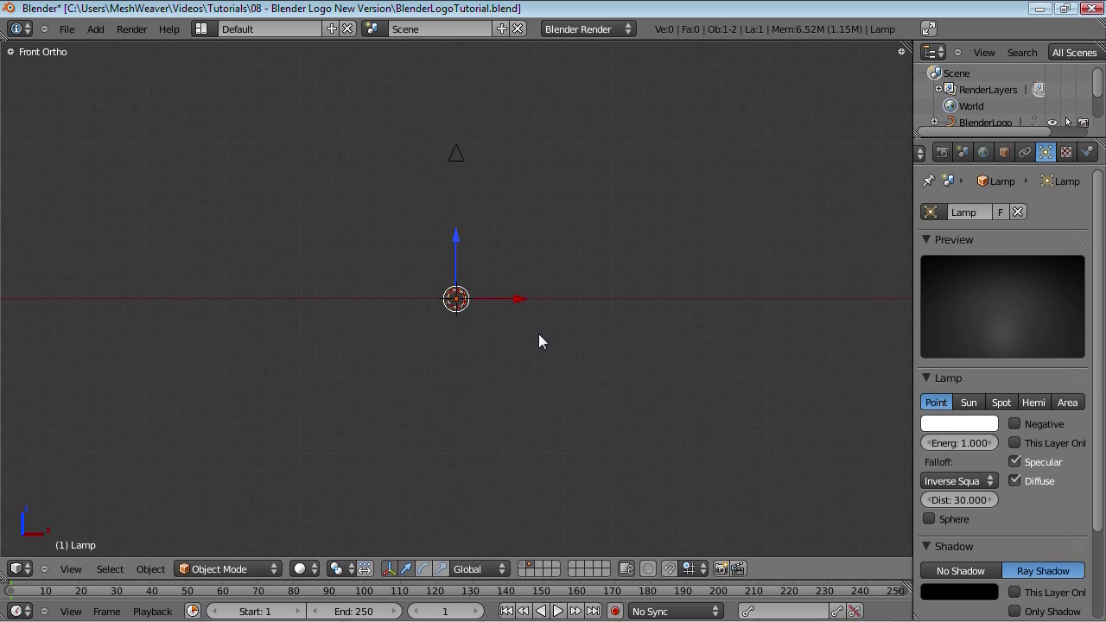
pyautogui.press('KP_7')
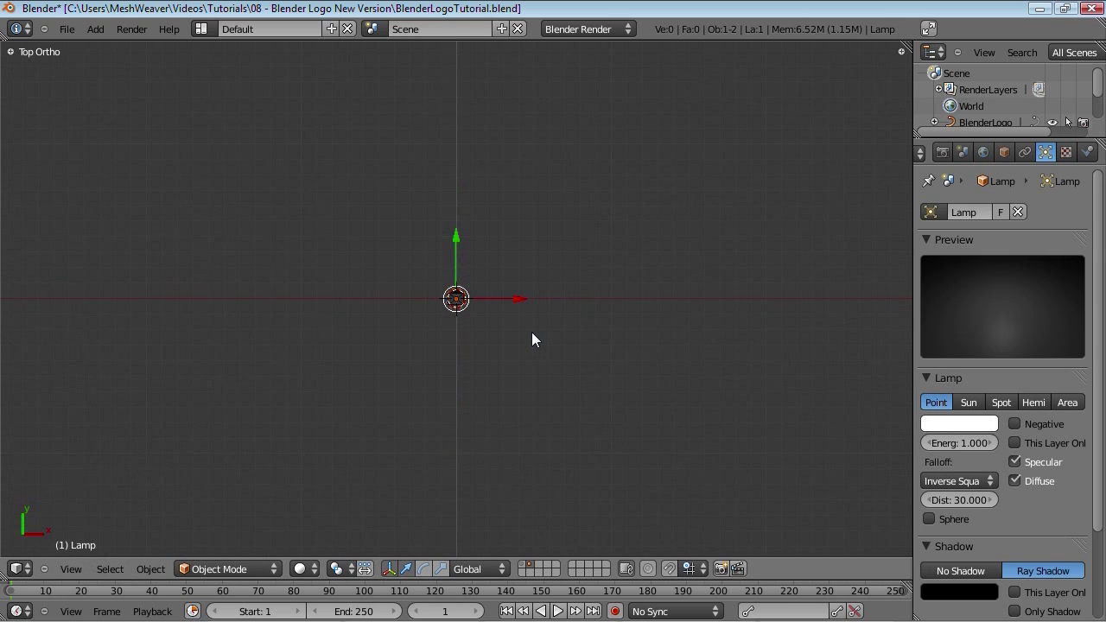
pyautogui.press('g')
pyautogui.press('x')
pyautogui.press('Return')
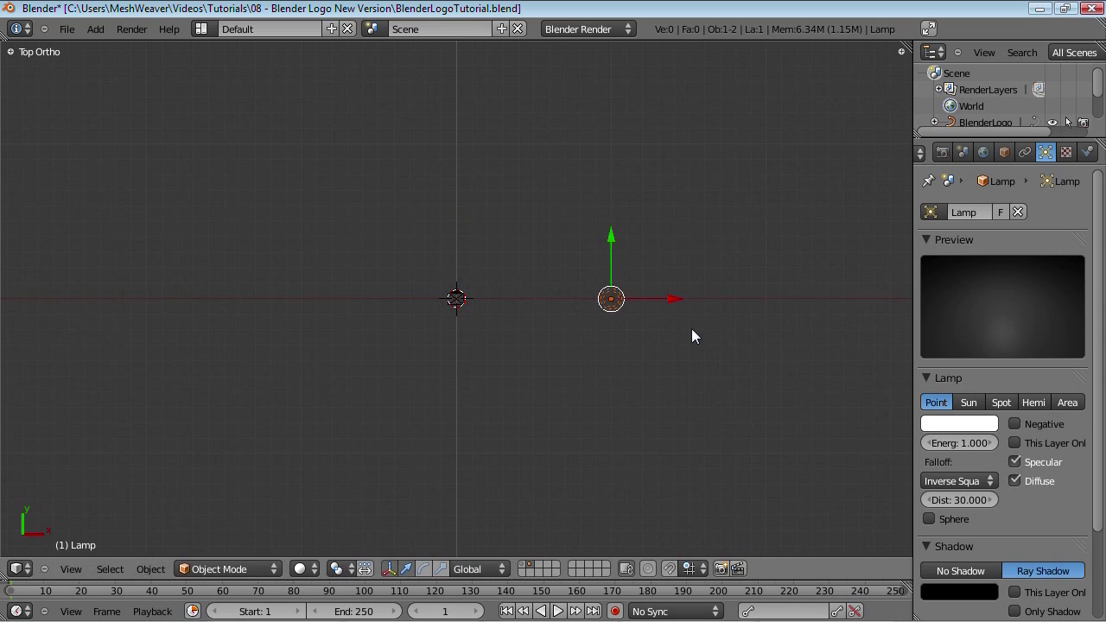
pyautogui.hotkey('shift', 'a')
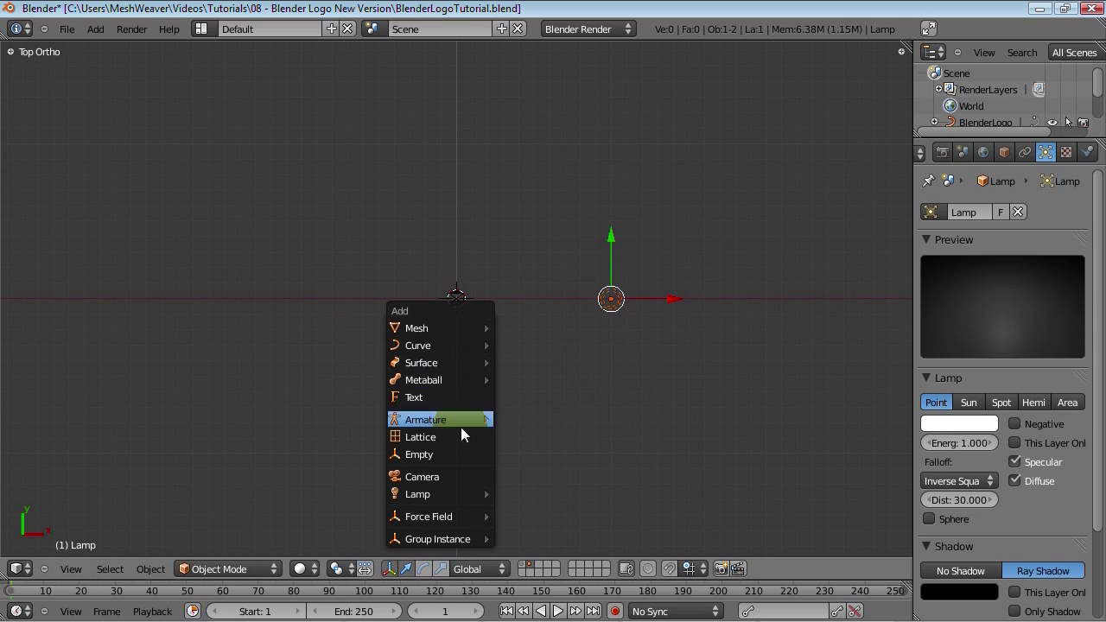
# Add an Empty at the origin and name it Lamp_Target
pyautogui.click(424, 455)
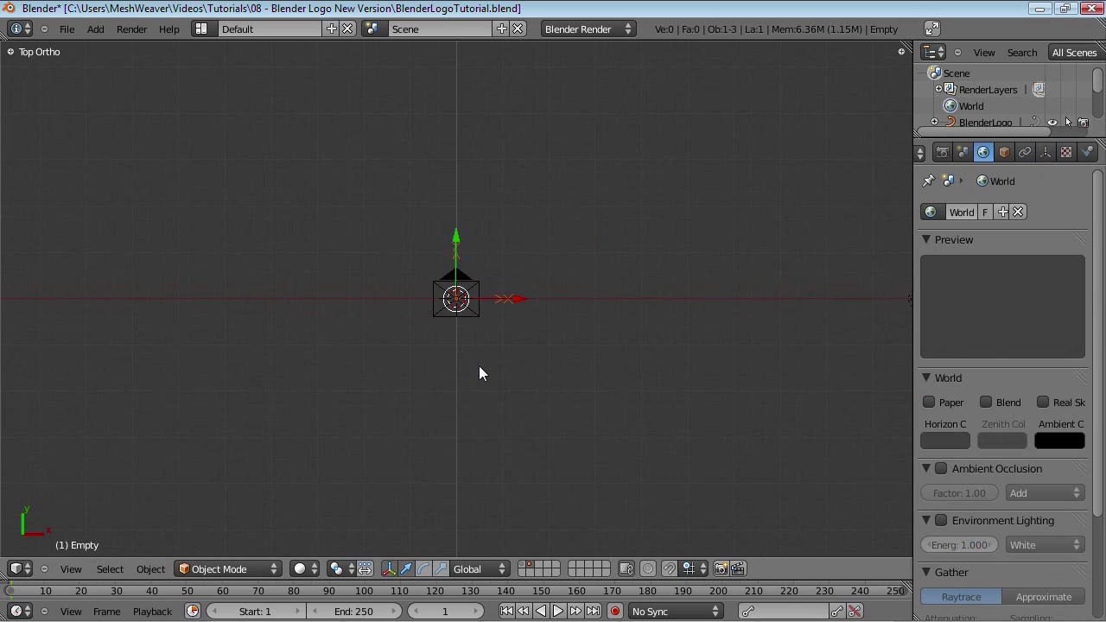
pyautogui.moveTo(479, 365); pyautogui.dragTo(748, 372, button='middle')
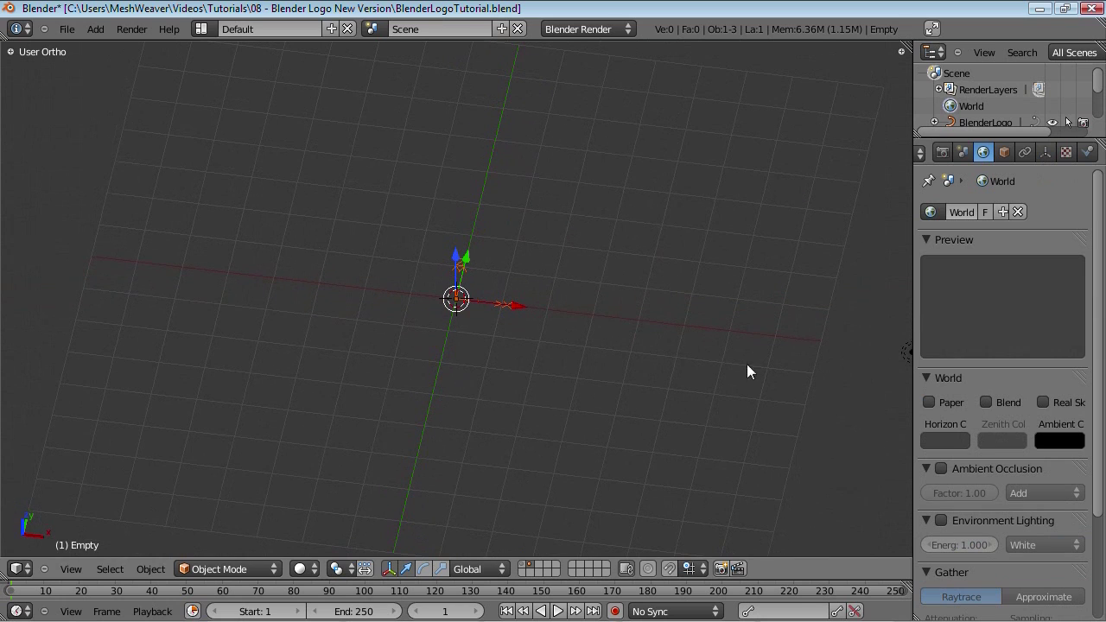
pyautogui.click(1004, 152)
pyautogui.click(980, 210)
pyautogui.write('Lamp')
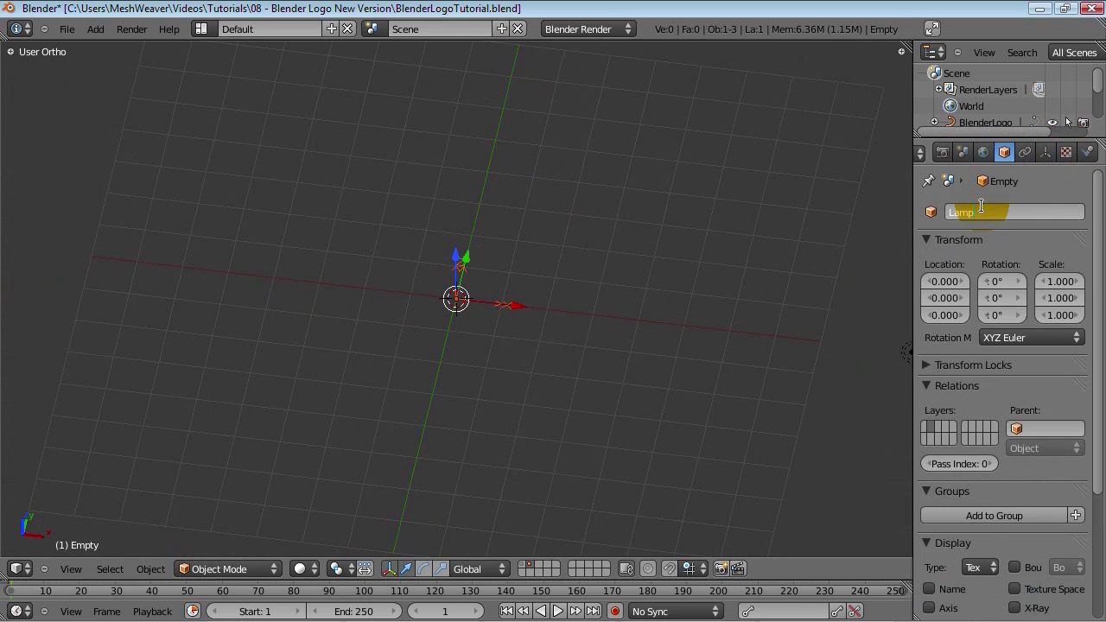
pyautogui.write('_Target')
pyautogui.press('Return')
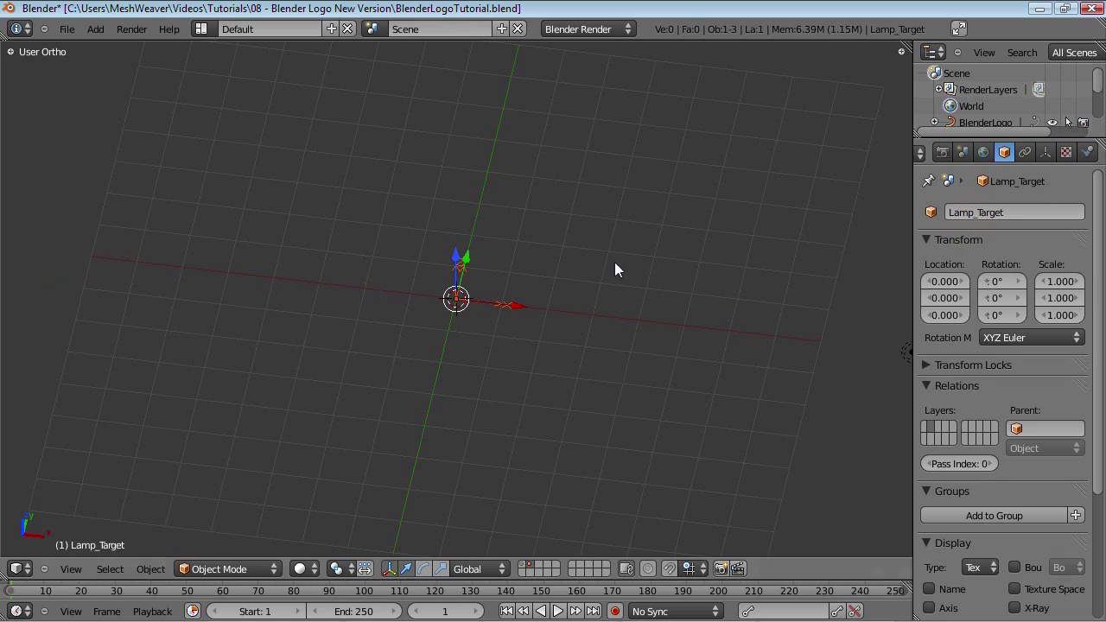
pyautogui.scroll(-3, 714, 353)
# Move the lamp down along Z, then undo that move
pyautogui.rightClick(675, 324)
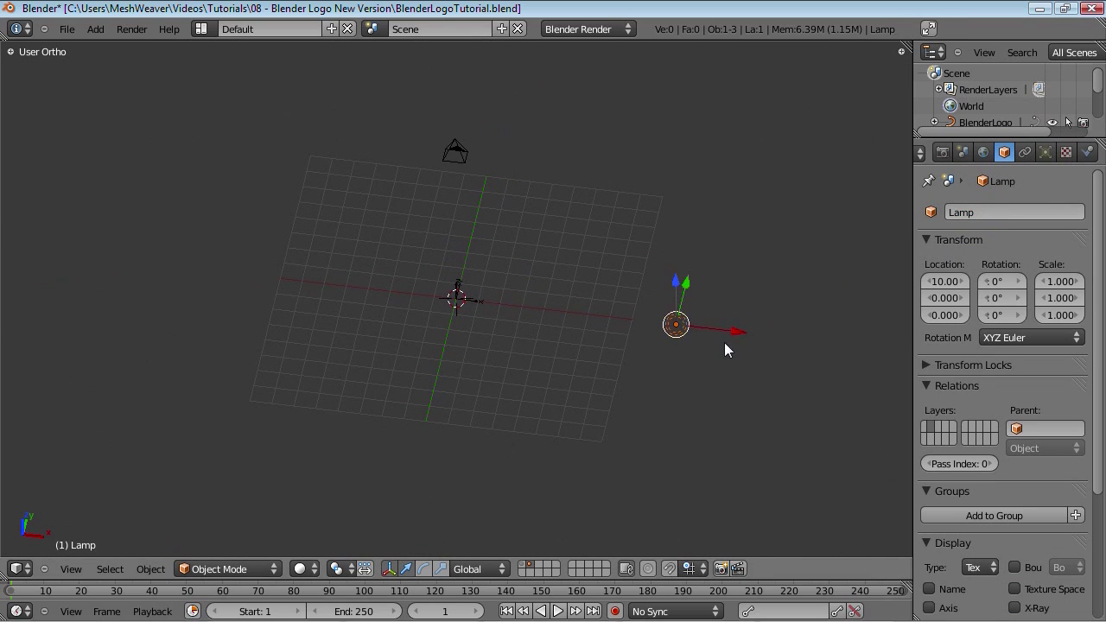
pyautogui.press('g')
pyautogui.press('z')
pyautogui.press('1')
pyautogui.press('-')
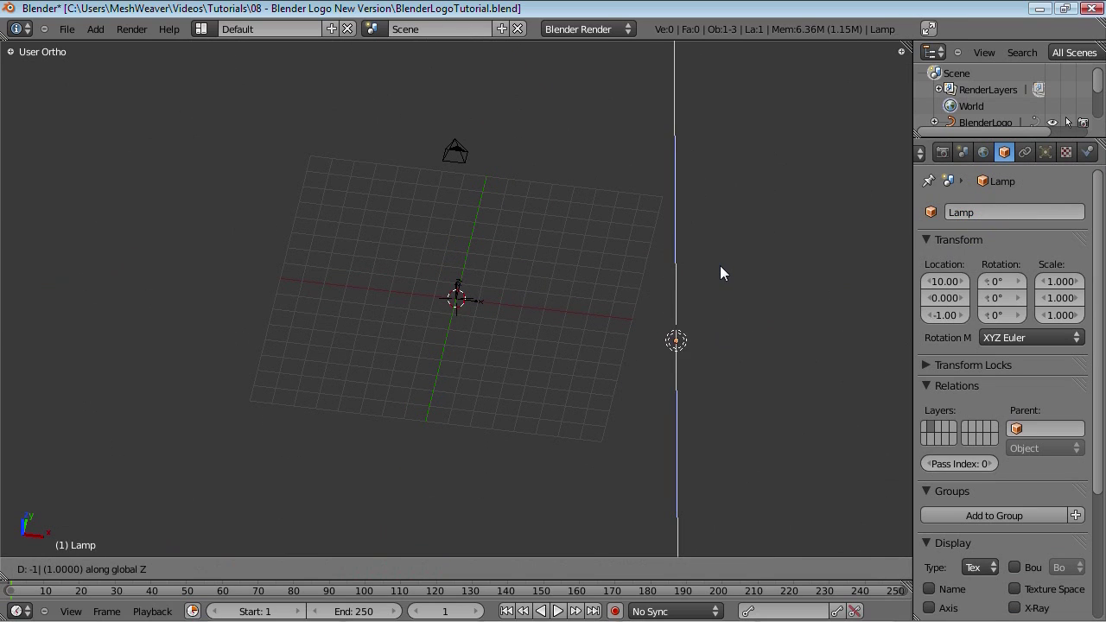
pyautogui.press('Return')
pyautogui.press('KP_1')
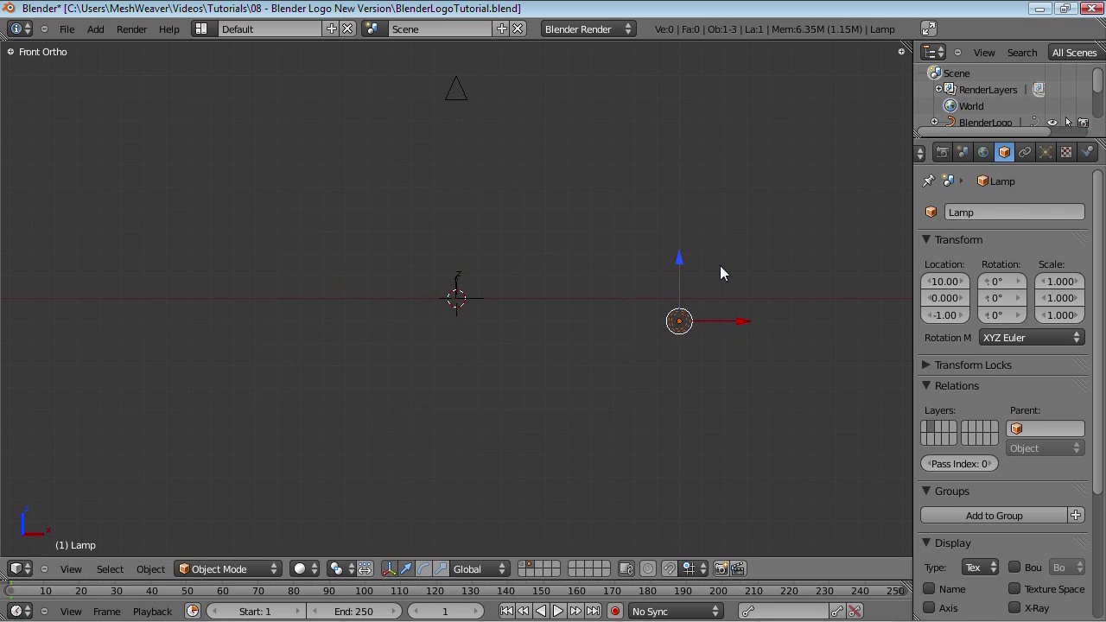
pyautogui.hotkey('ctrl', 'z')
# Raise the lamp to Z 10 and select Lamp_Target
pyautogui.press('g')
pyautogui.press('z')
pyautogui.press('-')
pyautogui.press('1')
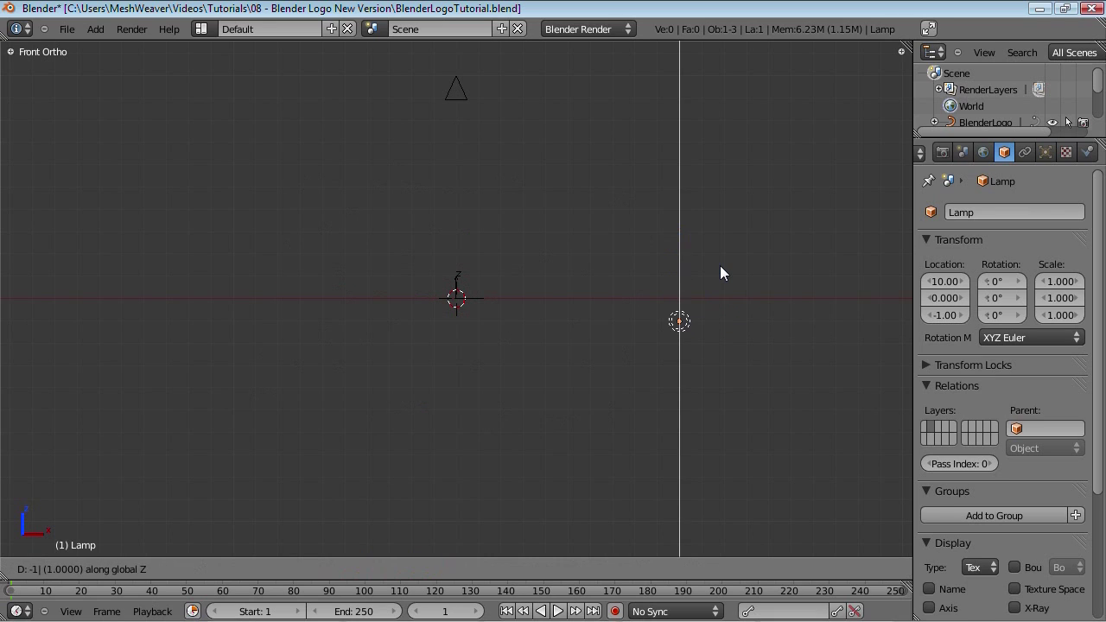
pyautogui.press('BackSpace')
pyautogui.press('BackSpace')
pyautogui.write('10')
pyautogui.press('Return')
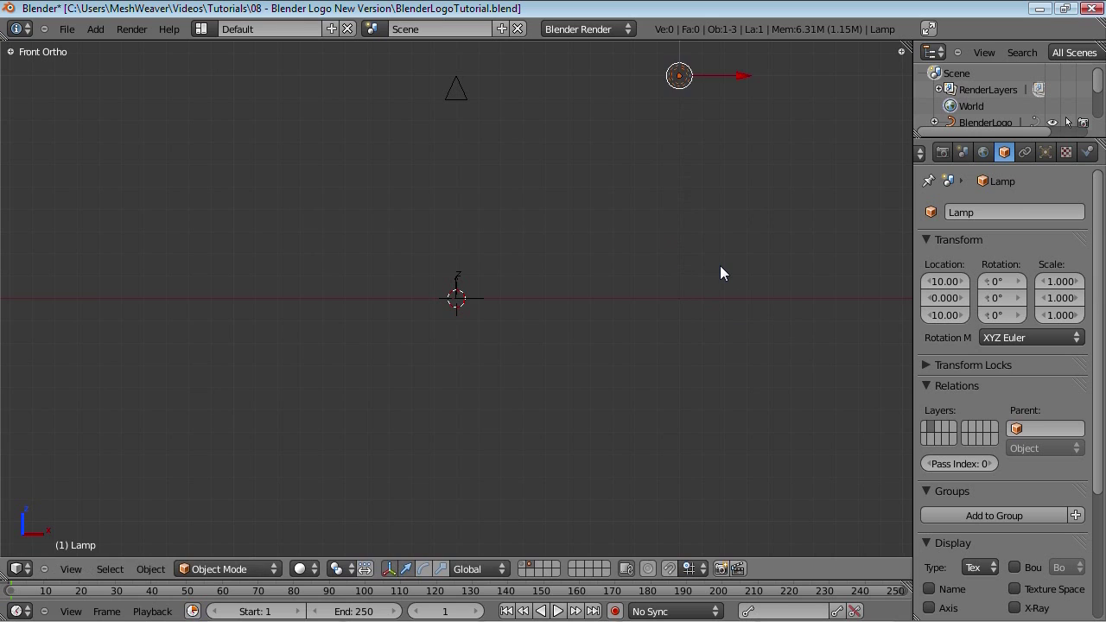
pyautogui.moveTo(579, 170); pyautogui.dragTo(495, 308, button='middle')
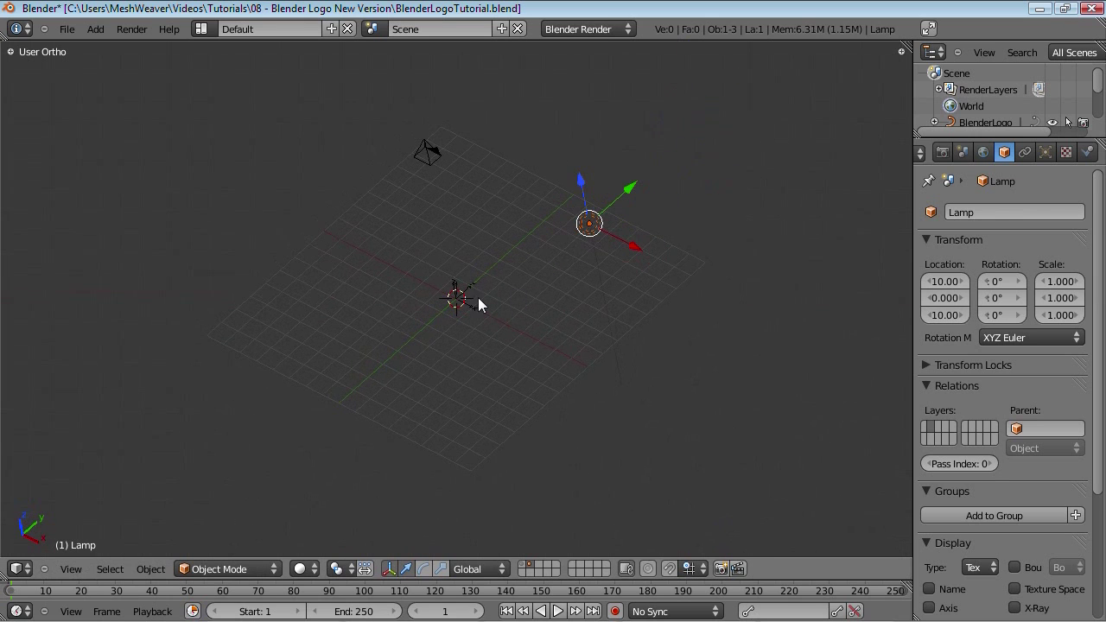
pyautogui.rightClick(470, 302)
# Make the lamp track Lamp_Target and switch it to a Spot lamp
pyautogui.scroll(2, 473, 339)
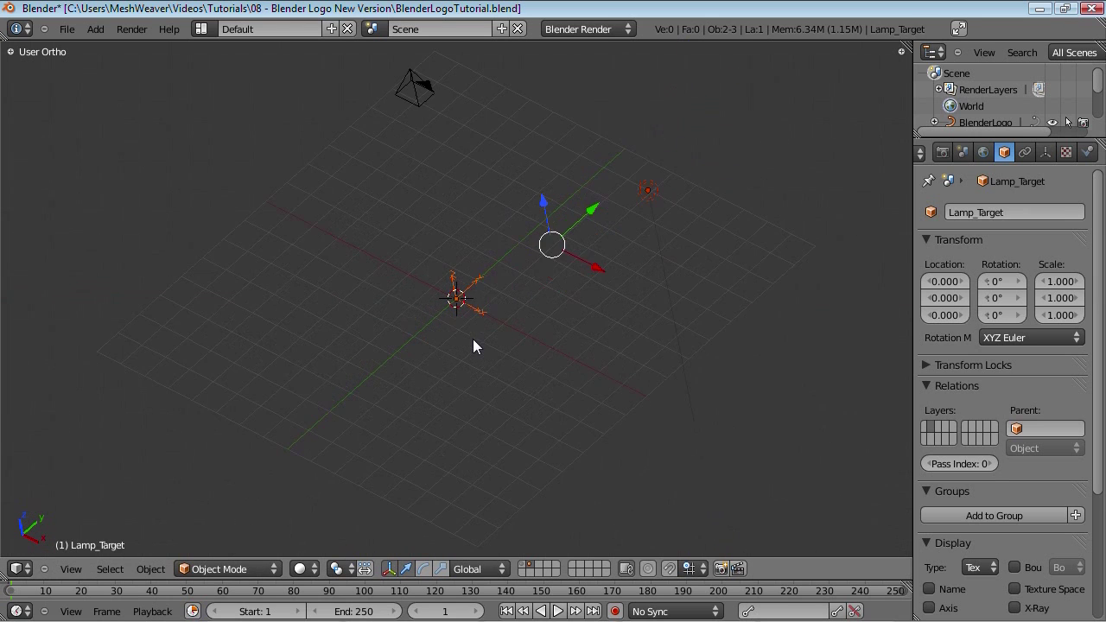
pyautogui.hotkey('ctrl', 't')
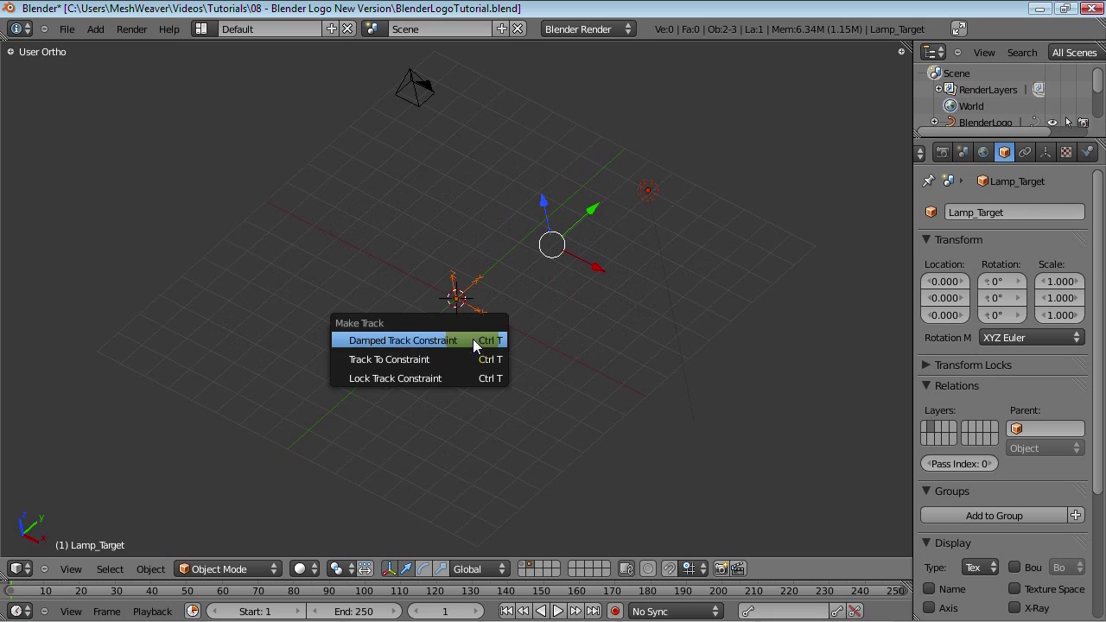
pyautogui.click(388, 359)
pyautogui.rightClick(641, 197)
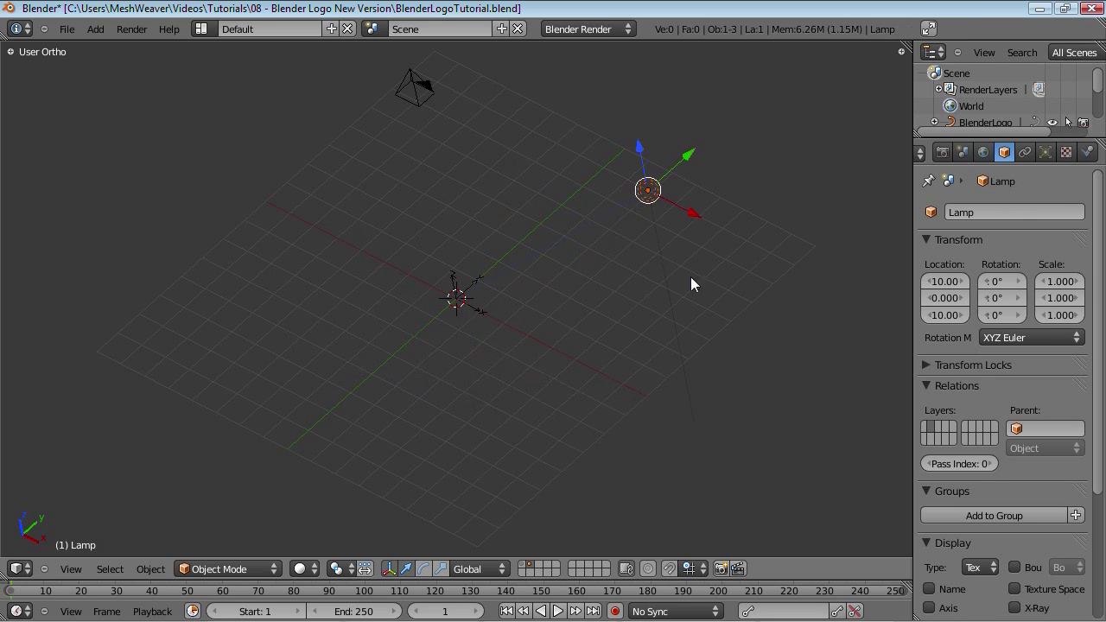
pyautogui.click(1045, 152)
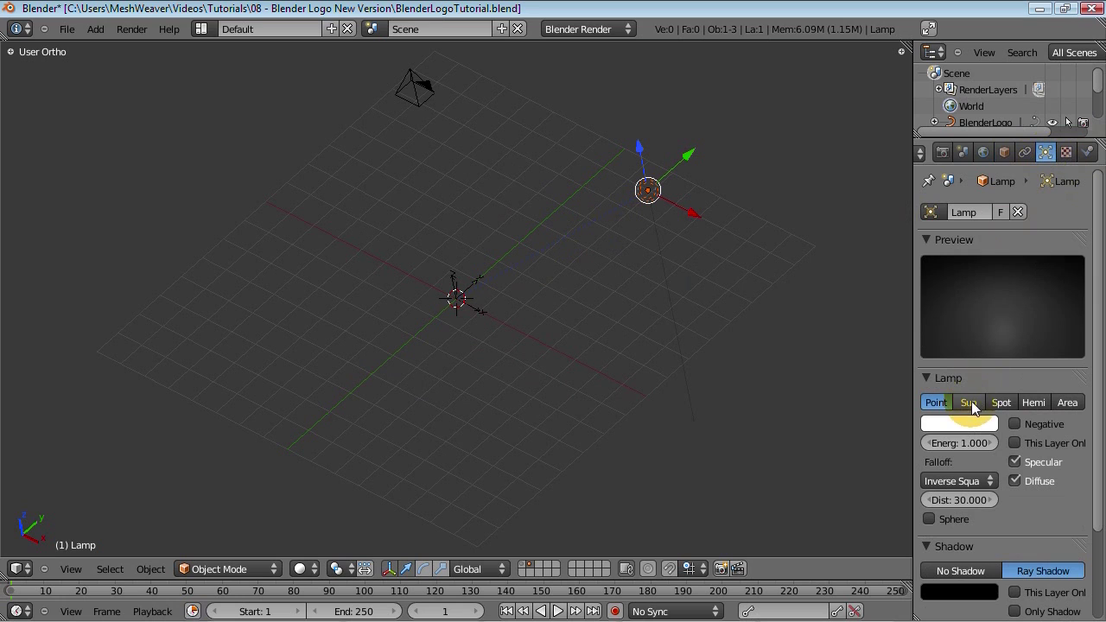
pyautogui.click(1001, 403)
pyautogui.scroll(-4, 610, 285)
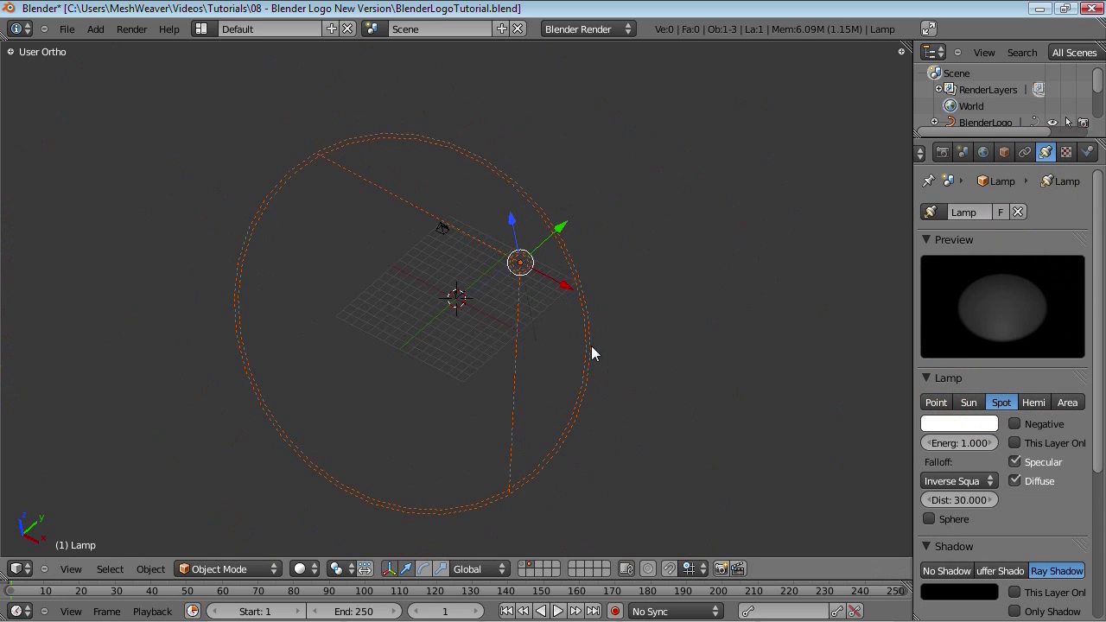
# Move the spotlight over the scene centre in top view
pyautogui.press('KP_7')
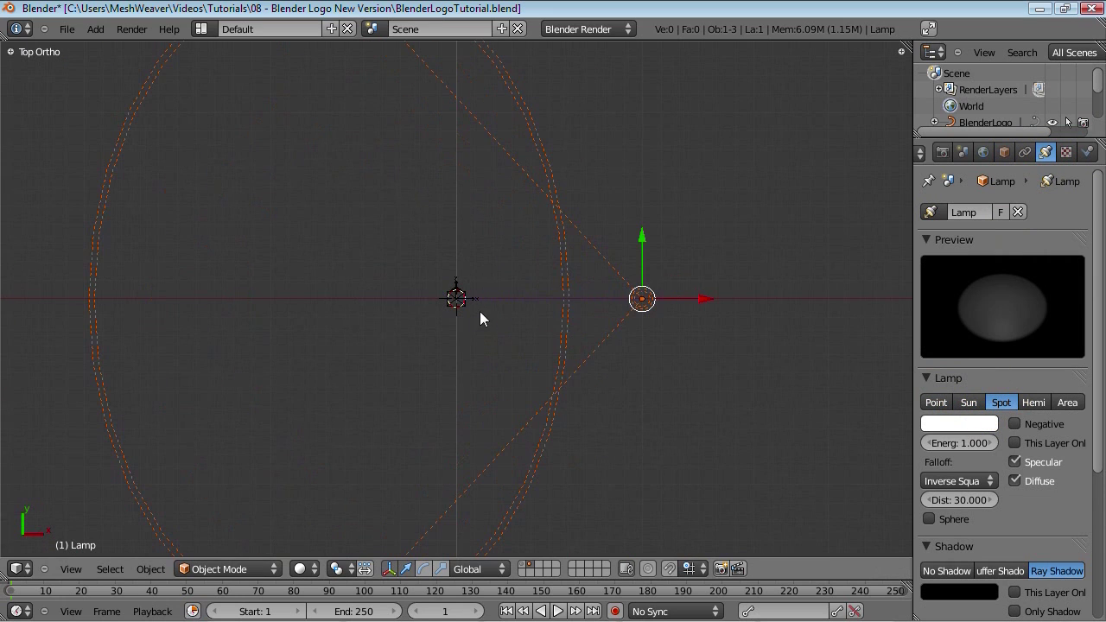
pyautogui.moveTo(438, 299)
pyautogui.mouseDown(button='middle')
pyautogui.moveTo(486, 349)
pyautogui.moveTo(436, 304)
pyautogui.mouseUp(button='middle')
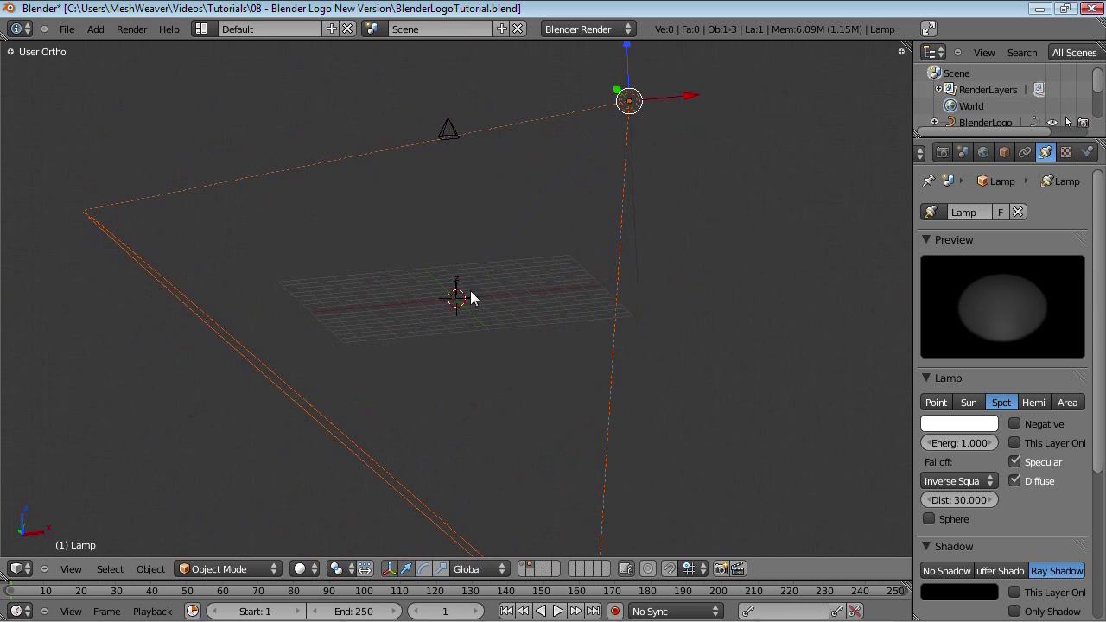
pyautogui.scroll(4, 593, 165)
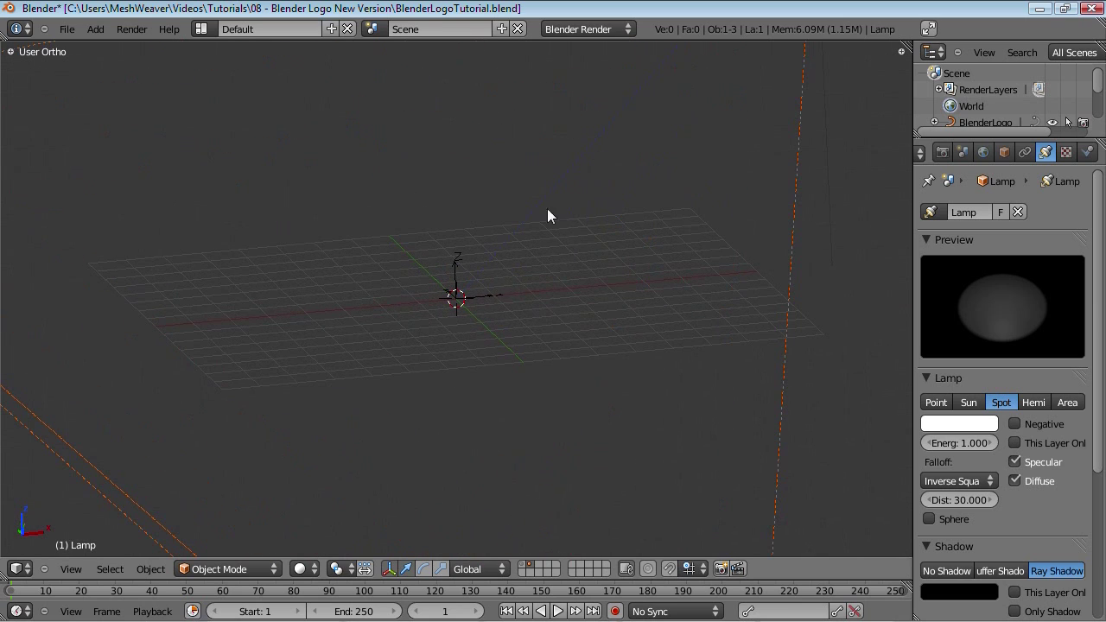
pyautogui.scroll(-5, 618, 266)
pyautogui.press('KP_7')
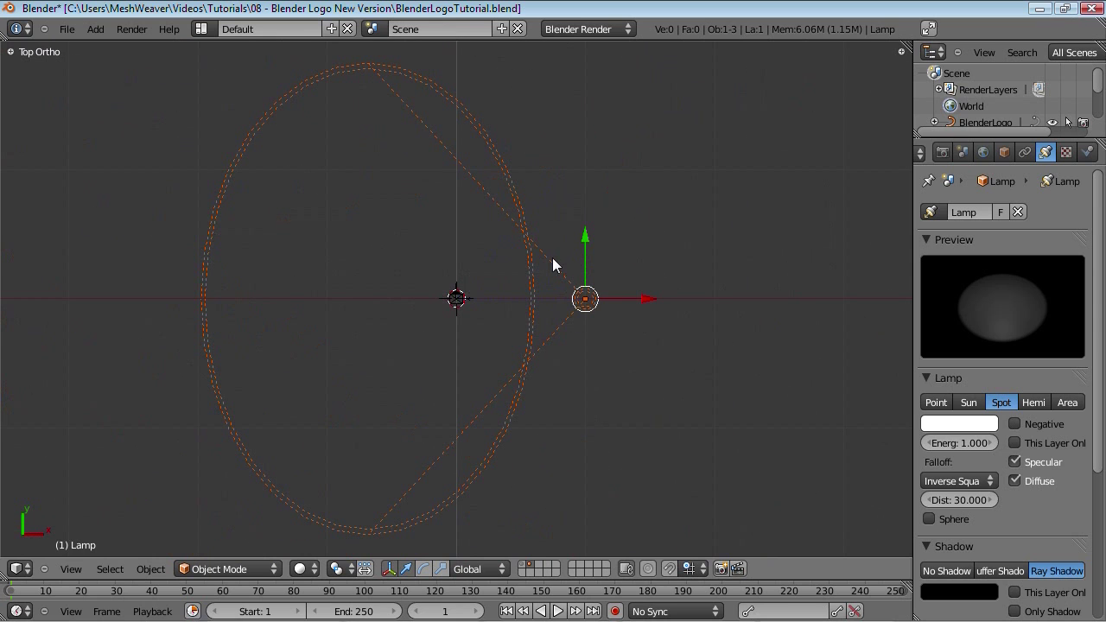
pyautogui.press('g')
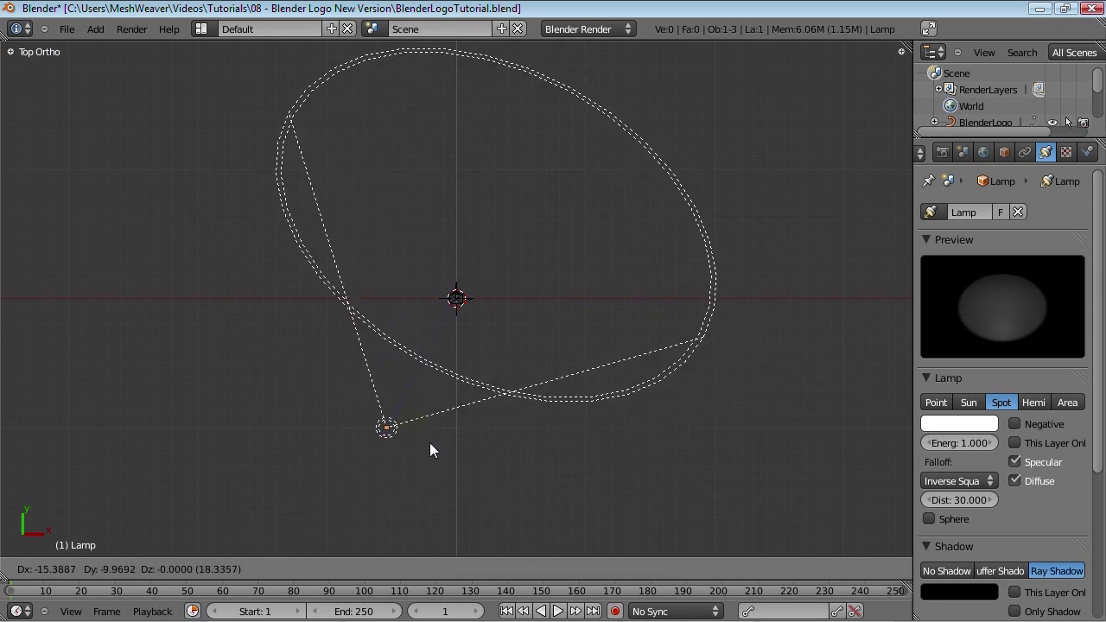
pyautogui.click(605, 309)
pyautogui.press('g')
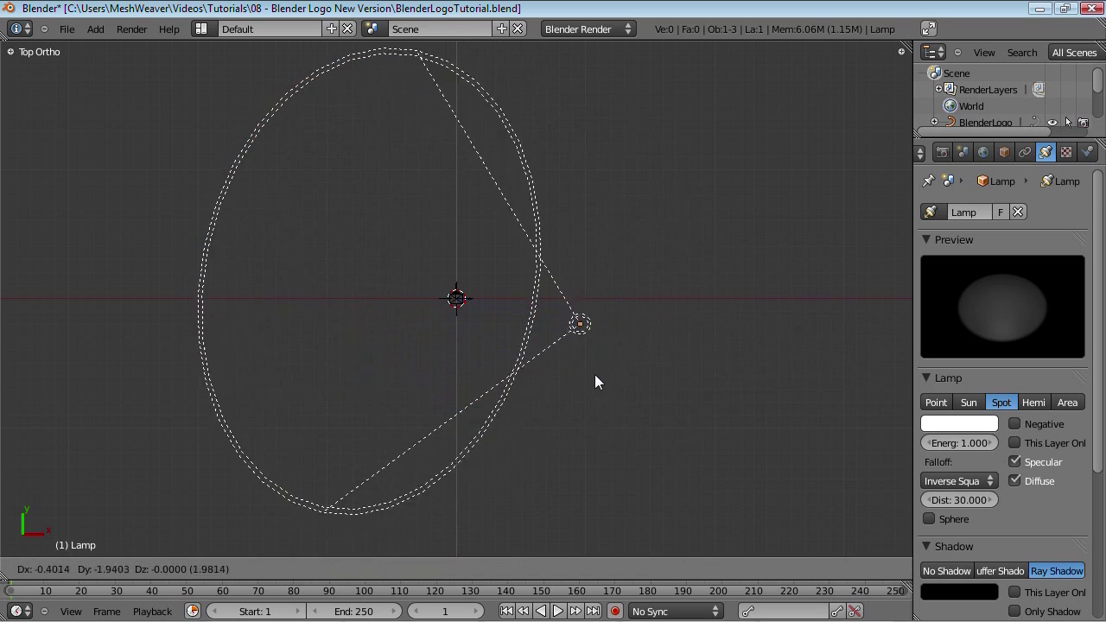
pyautogui.click(474, 334)
# Raise the spotlight slightly along Z and check its cone from above
pyautogui.press('KP_1')
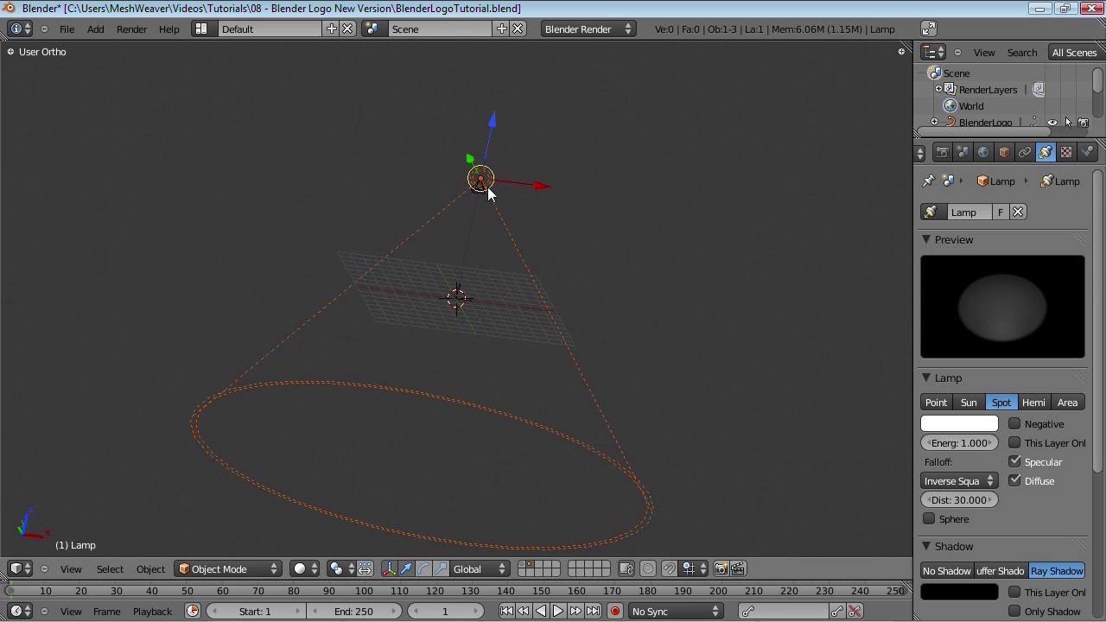
pyautogui.press('g')
pyautogui.press('z')
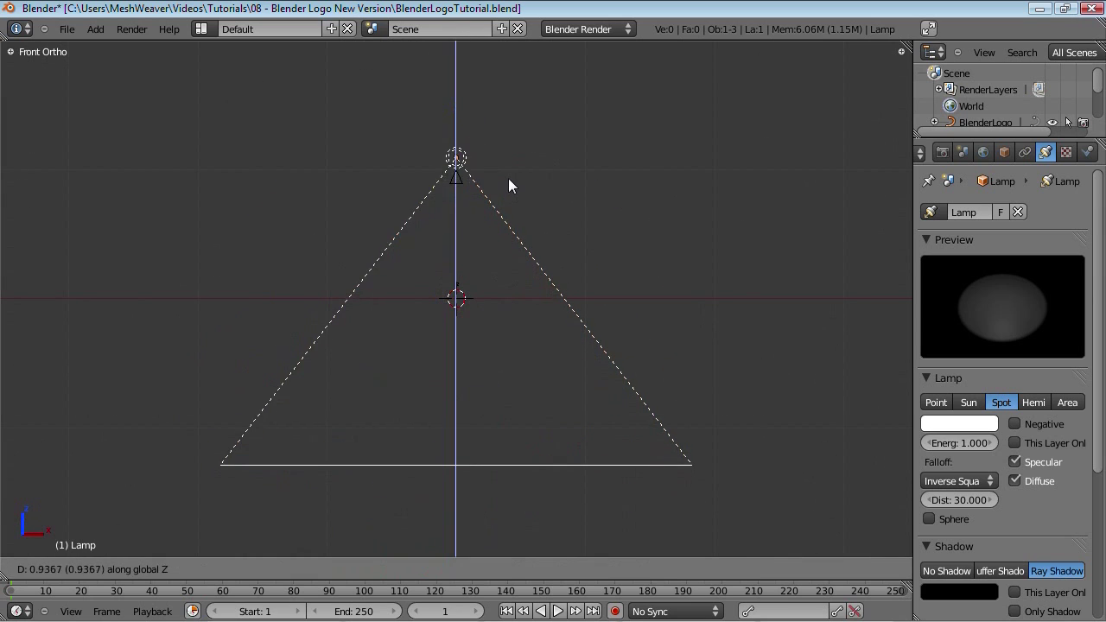
pyautogui.click(509, 177)
pyautogui.scroll(2, 477, 257)
pyautogui.scroll(-3, 477, 257)
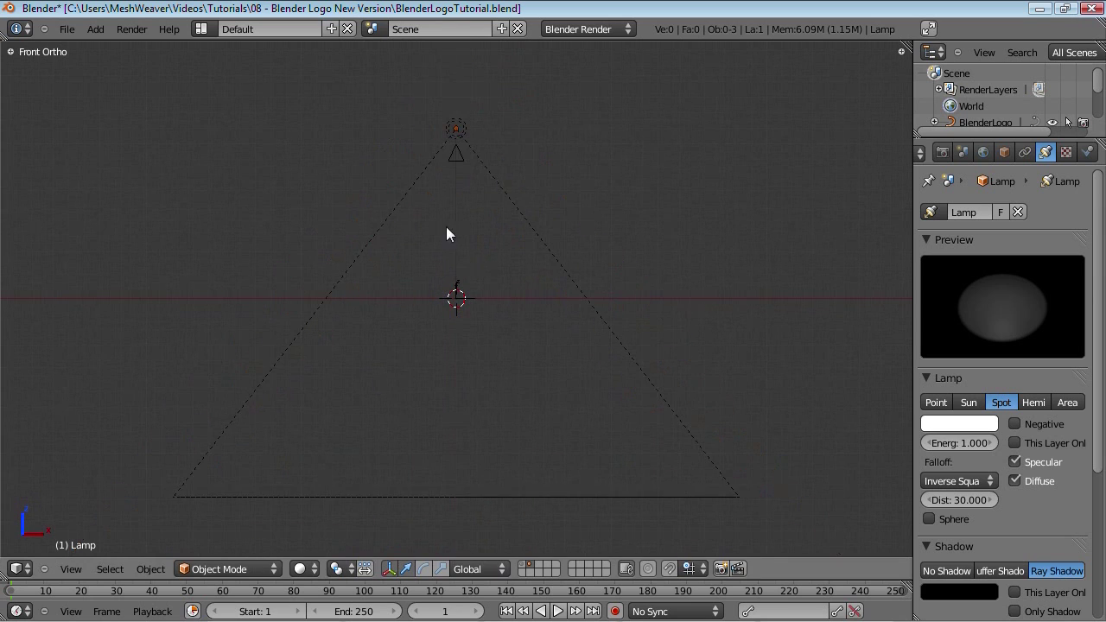
pyautogui.moveTo(447, 234); pyautogui.dragTo(453, 347, button='middle')
pyautogui.scroll(3, 453, 347)
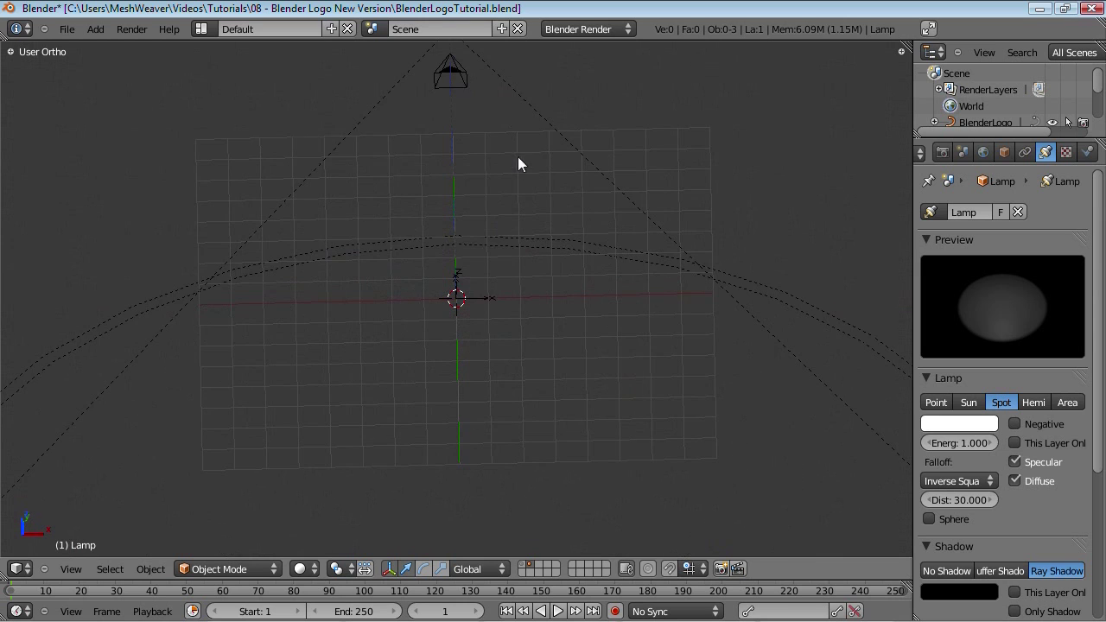
pyautogui.scroll(-2, 518, 157)
pyautogui.rightClick(458, 177)
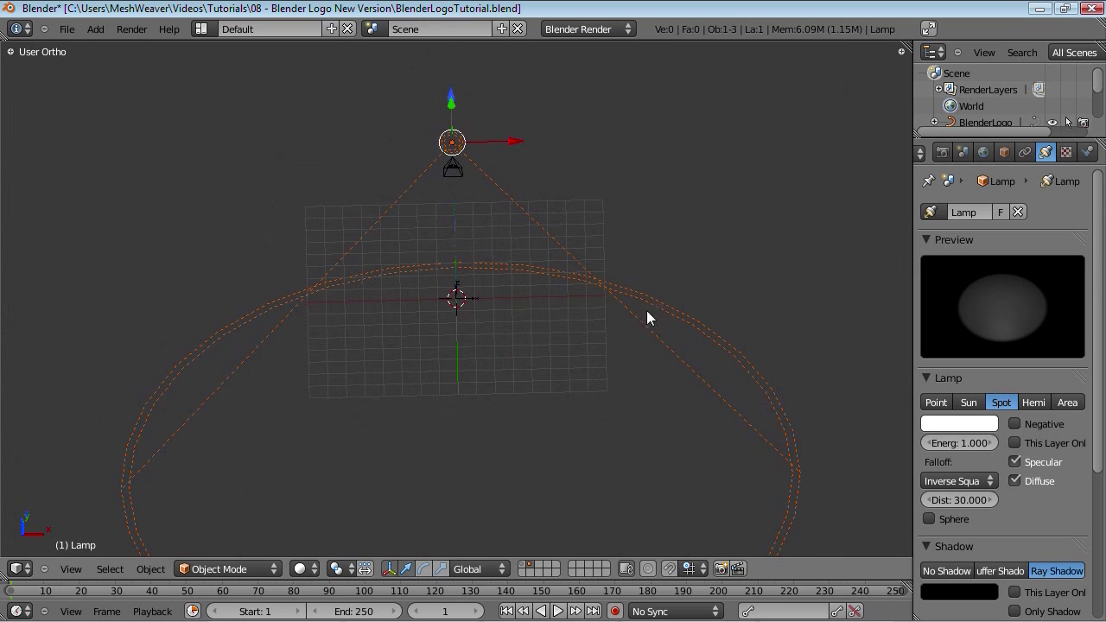
pyautogui.press('KP_7')
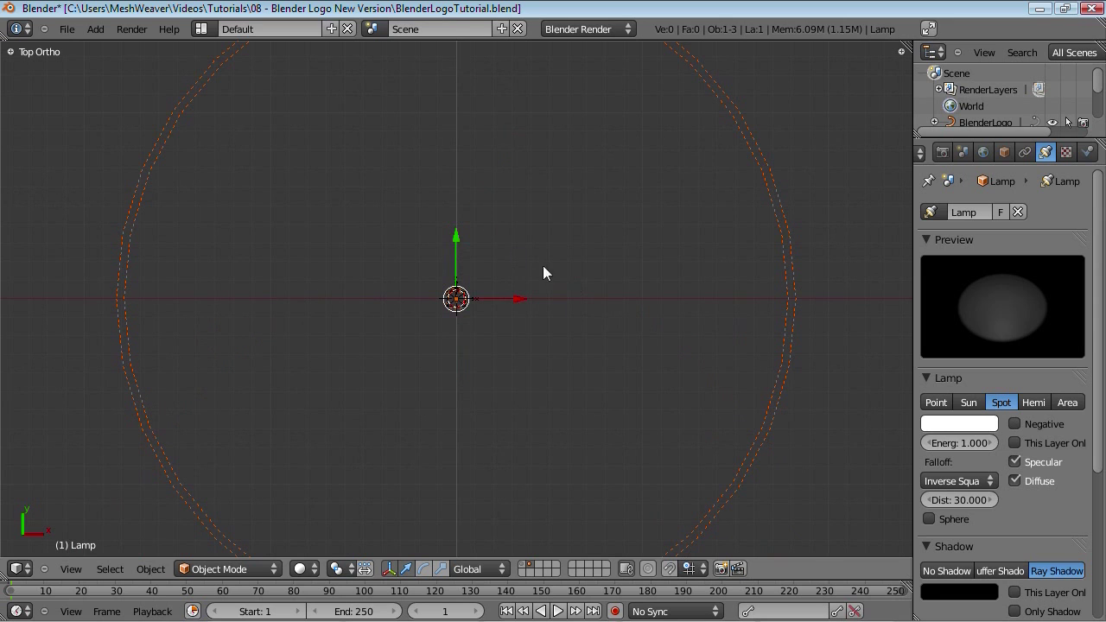
# Duplicate the spotlight and offset the copy 8 units along X, along Y, and 6 units down
pyautogui.hotkey('shift', 'd')
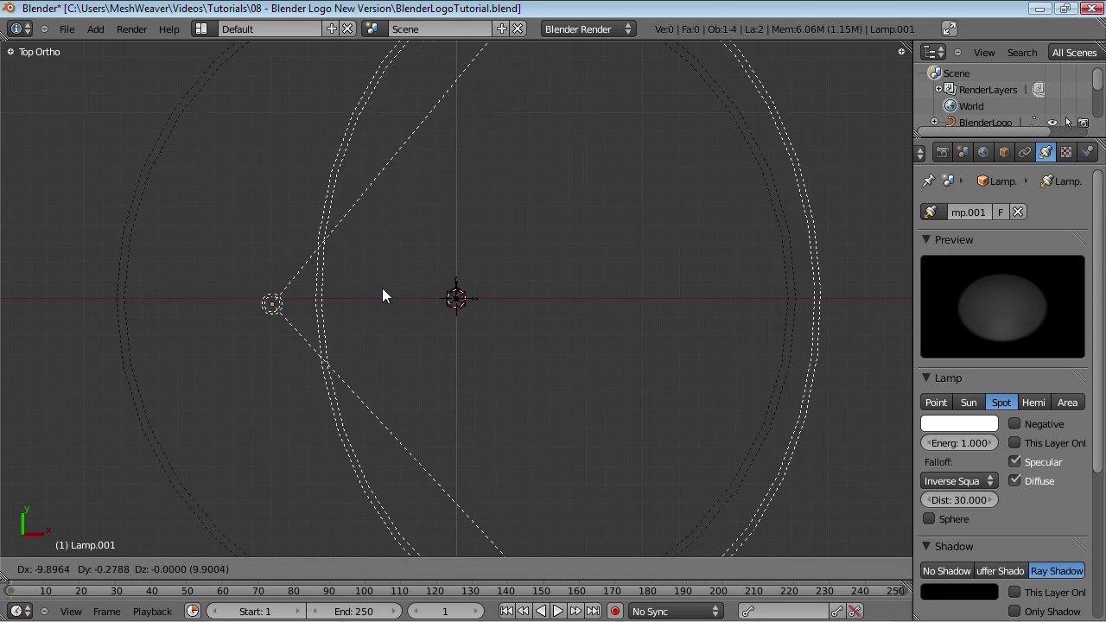
pyautogui.press('x')
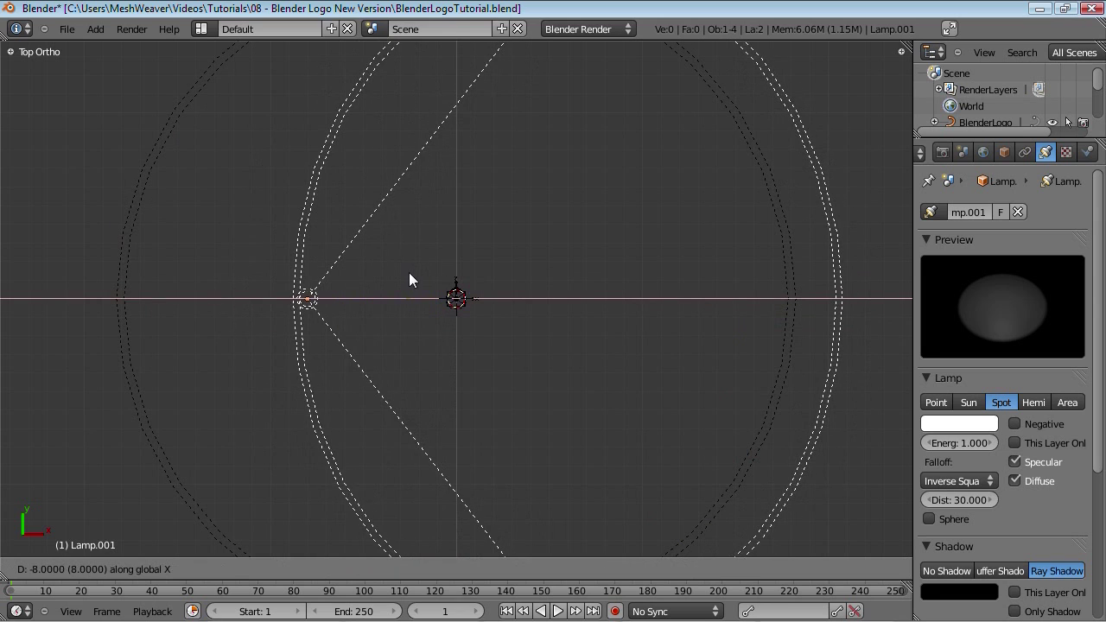
pyautogui.click(463, 286)
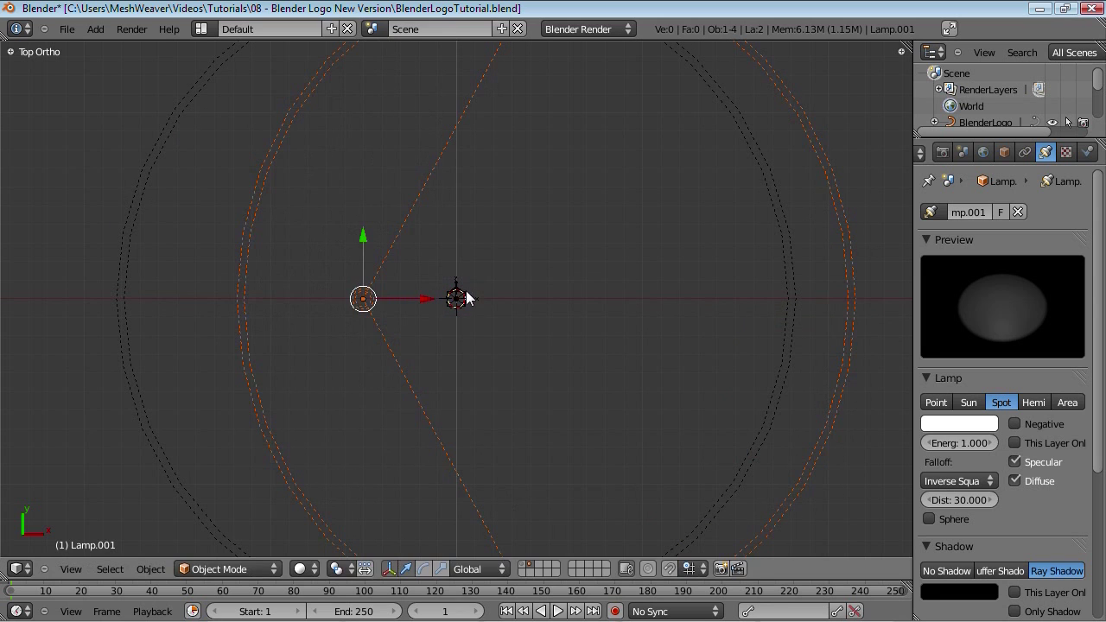
pyautogui.press('g')
pyautogui.press('y')
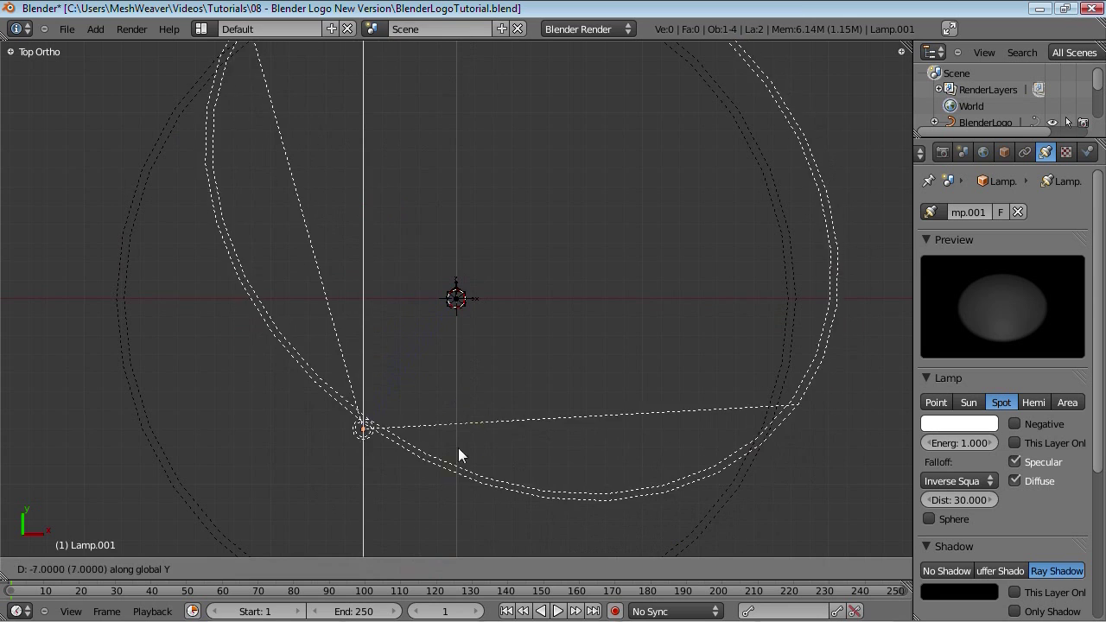
pyautogui.click(465, 483)
pyautogui.moveTo(577, 420); pyautogui.dragTo(802, 287, button='middle')
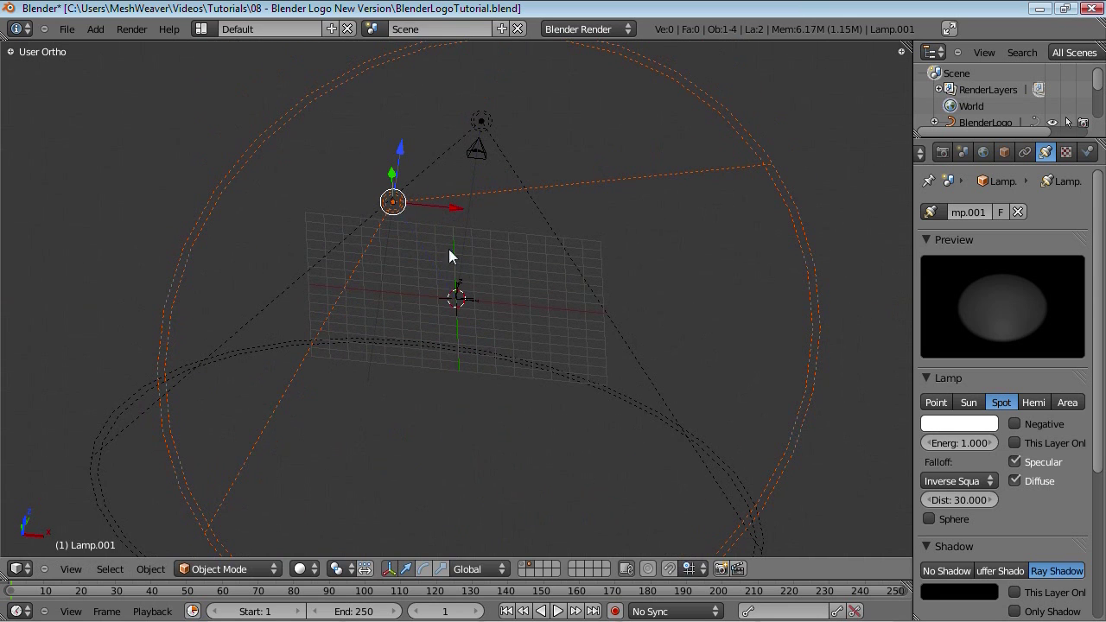
pyautogui.press('g')
pyautogui.press('z')
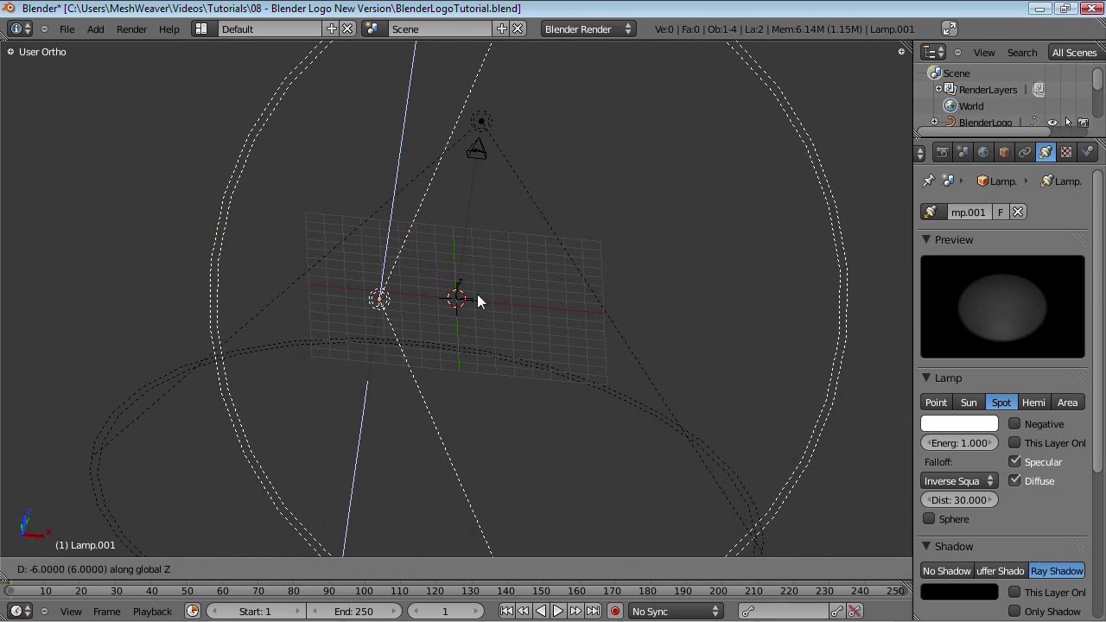
pyautogui.click(491, 284)
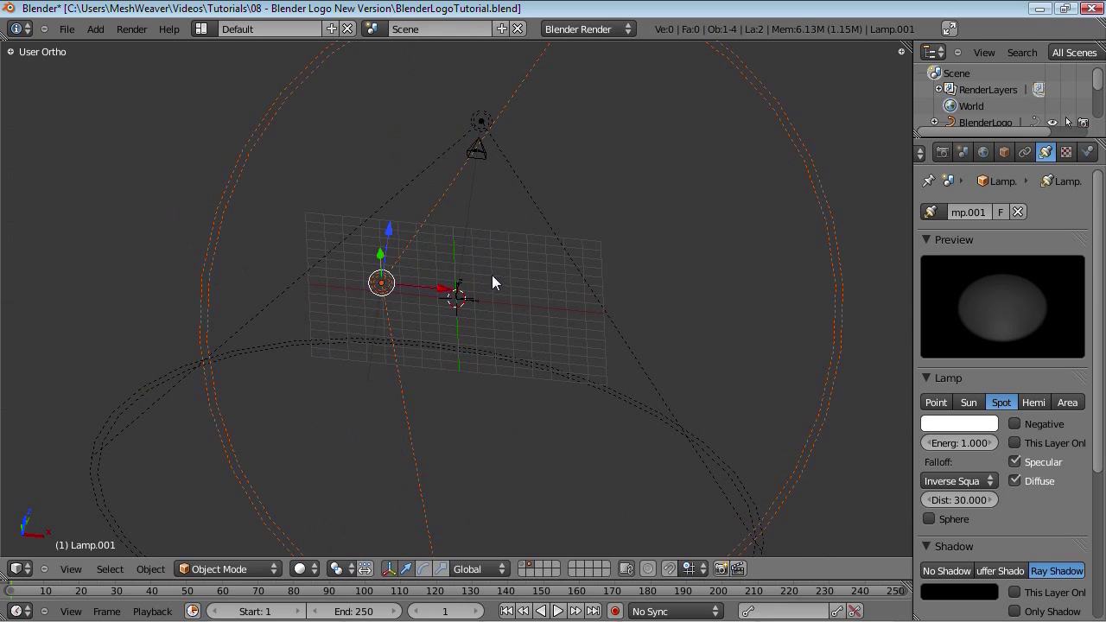
# Make the copy a Hemi lamp with energy 0.200, then reselect the original spotlight
pyautogui.click(1037, 403)
pyautogui.moveTo(450, 285); pyautogui.dragTo(850, 447, button='middle')
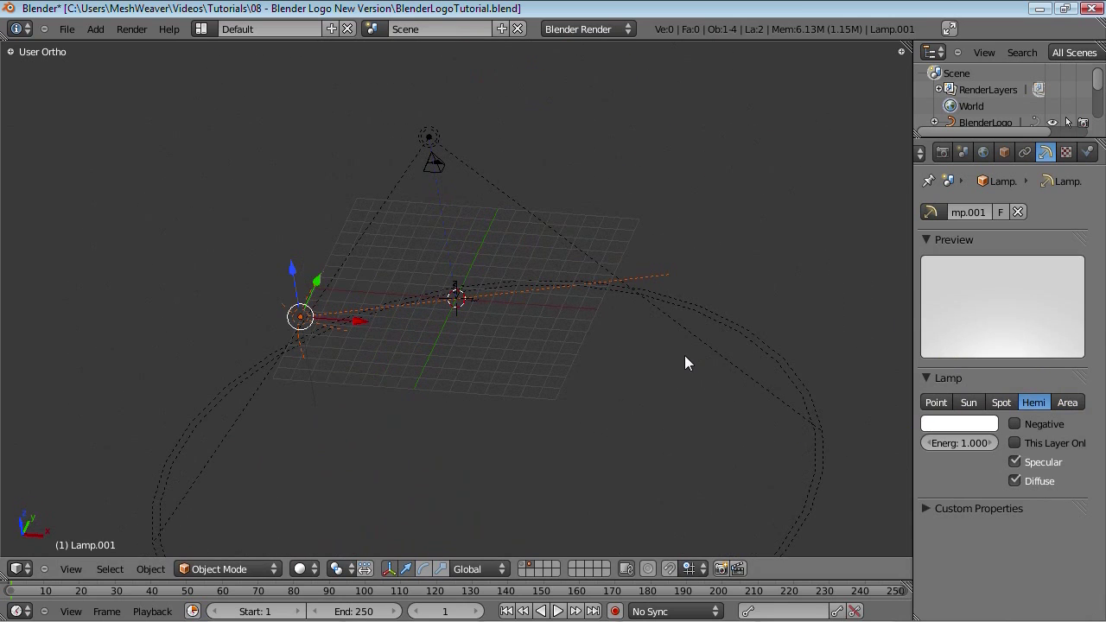
pyautogui.click(948, 442)
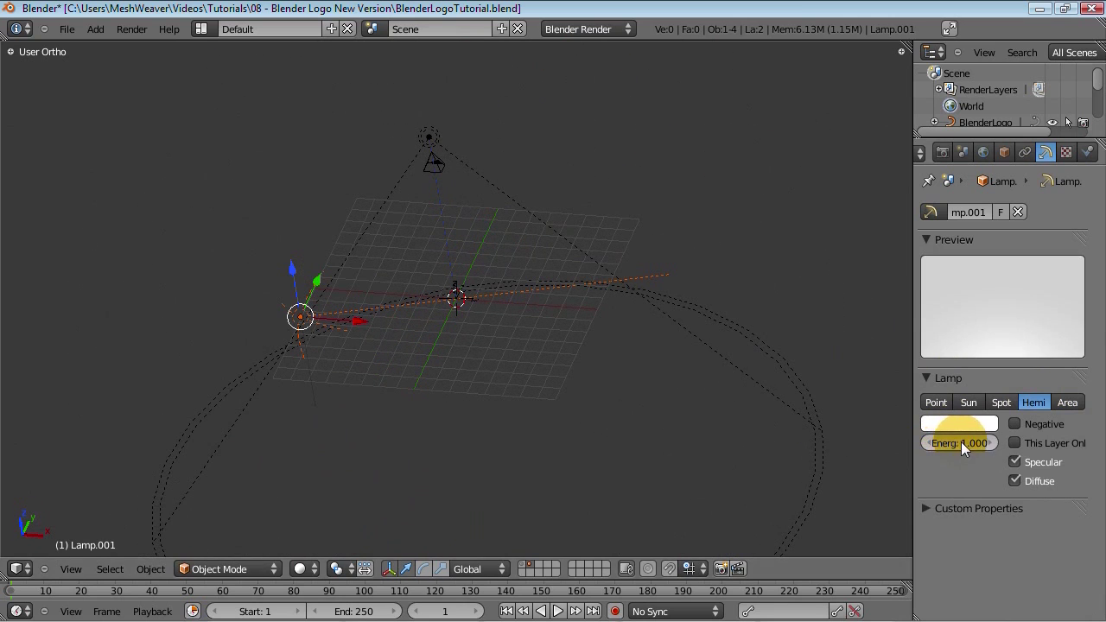
pyautogui.click(960, 446)
pyautogui.press('BackSpace')
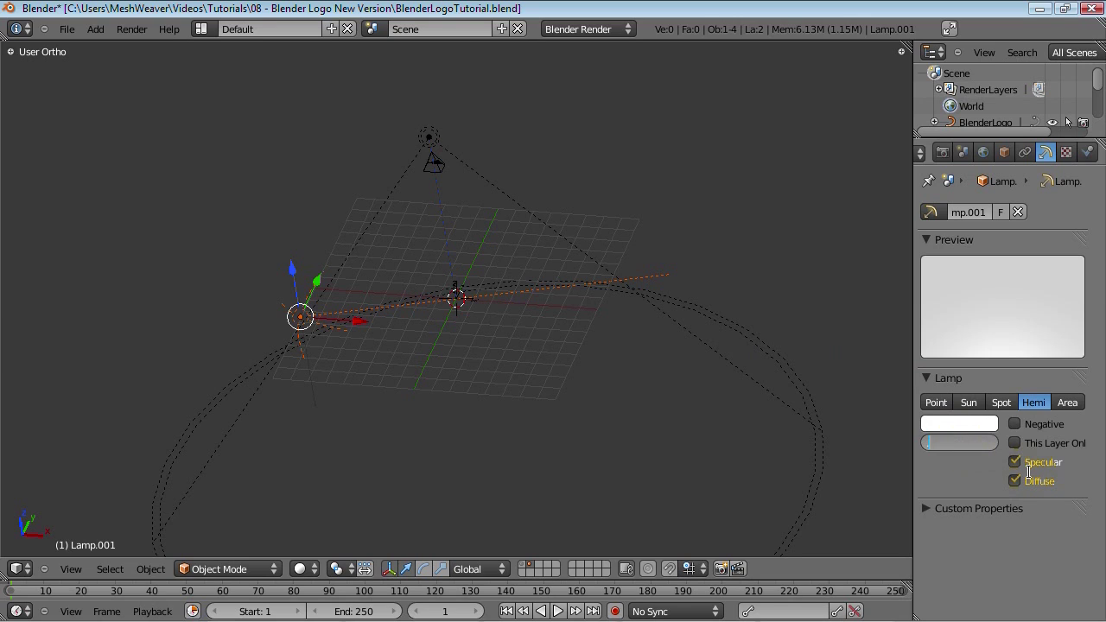
pyautogui.write('0.2')
pyautogui.press('Return')
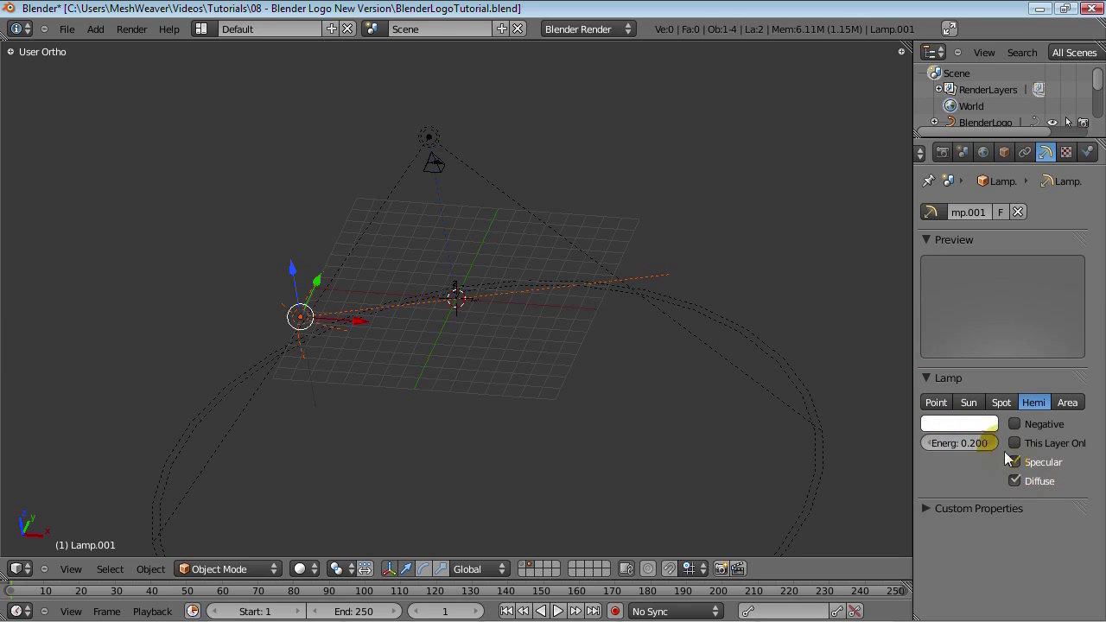
pyautogui.rightClick(435, 145)
pyautogui.press('KP_1')
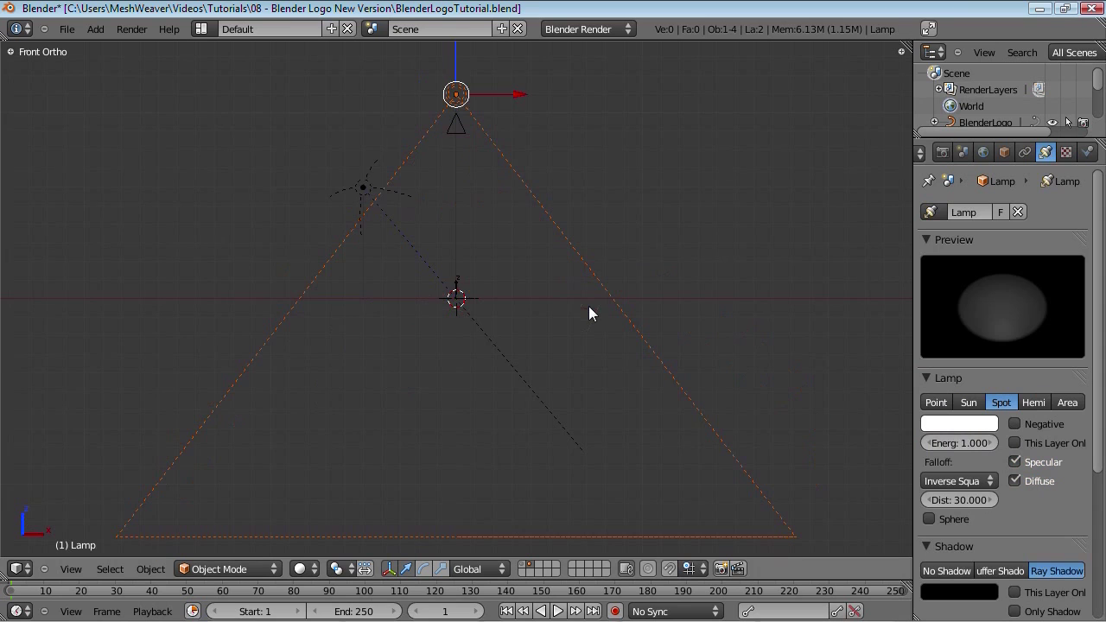
# Duplicate the spotlight 22 units below and give the new lamp energy 0.500
pyautogui.hotkey('shift', 'd')
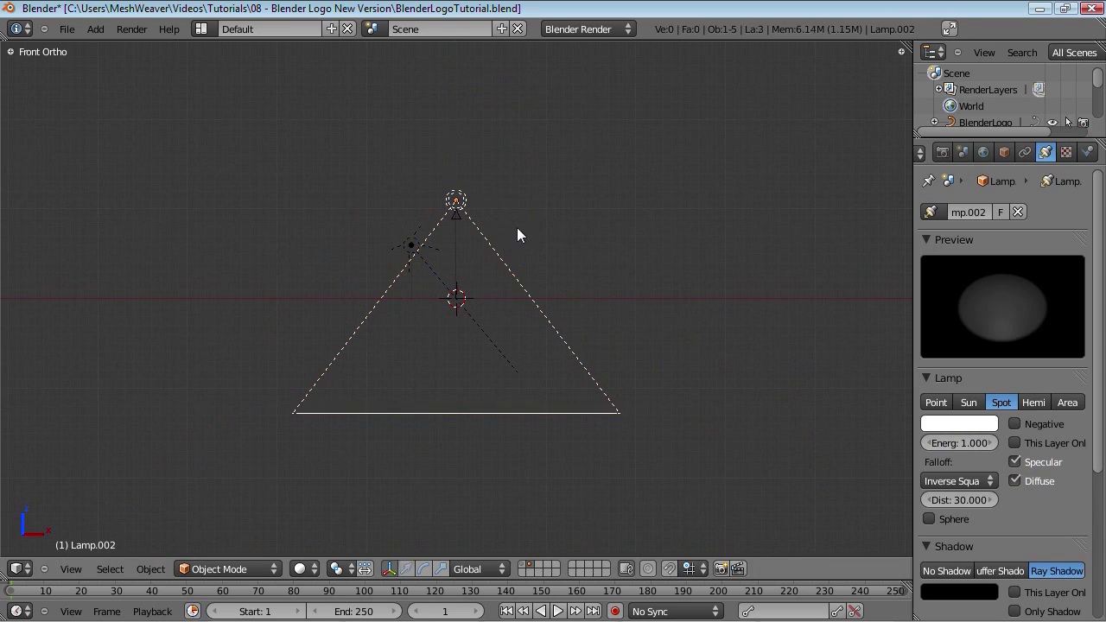
pyautogui.press('z')
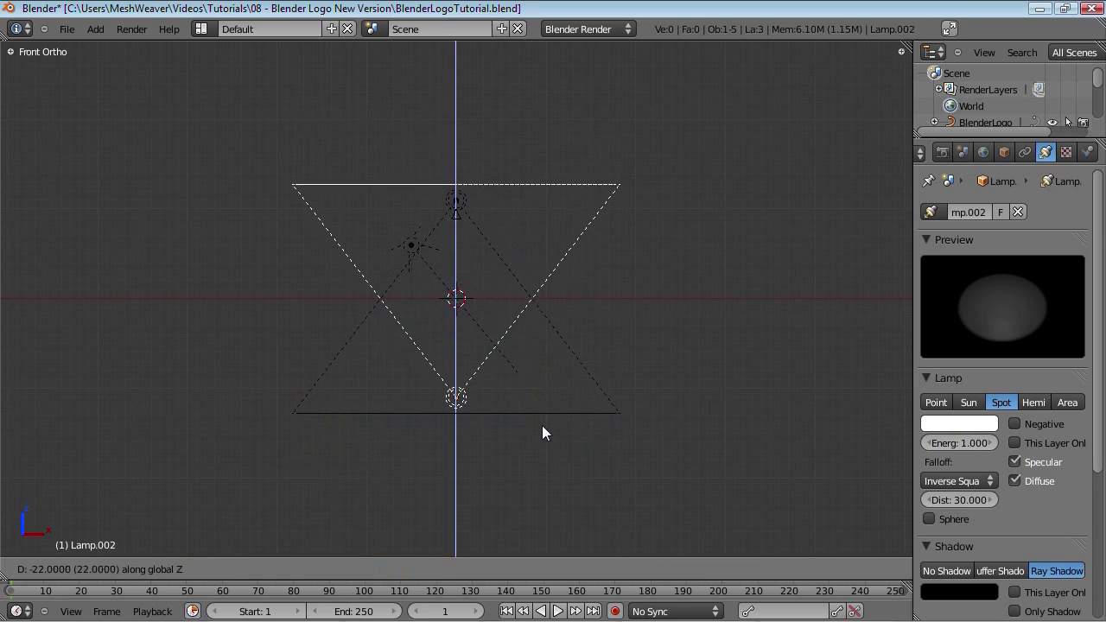
pyautogui.click(542, 426)
pyautogui.scroll(4, 469, 309)
pyautogui.click(969, 443)
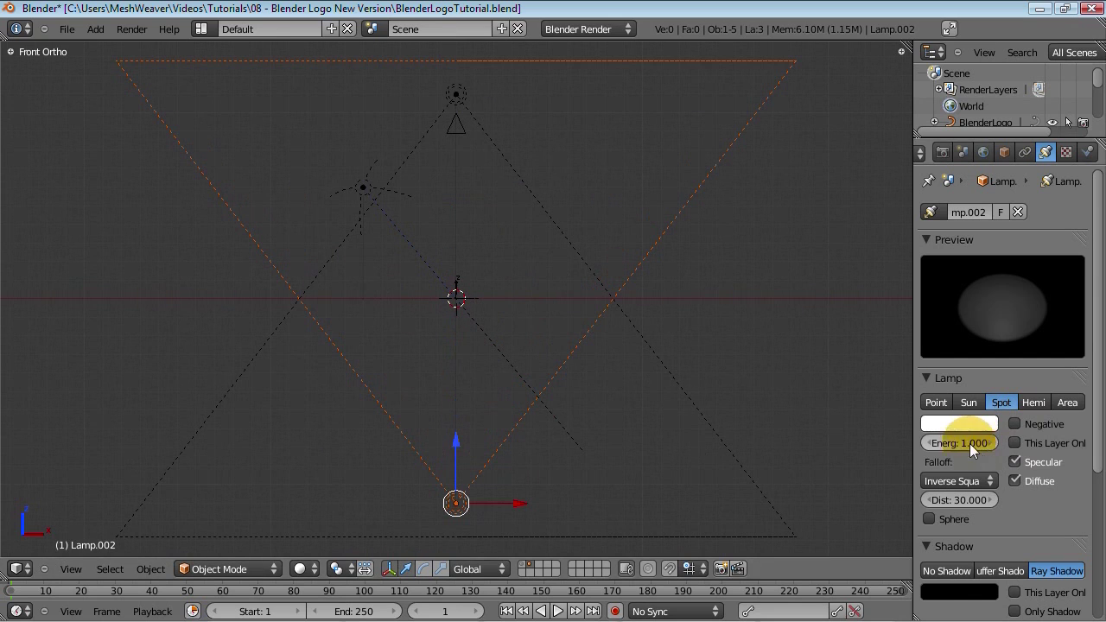
pyautogui.write('.5')
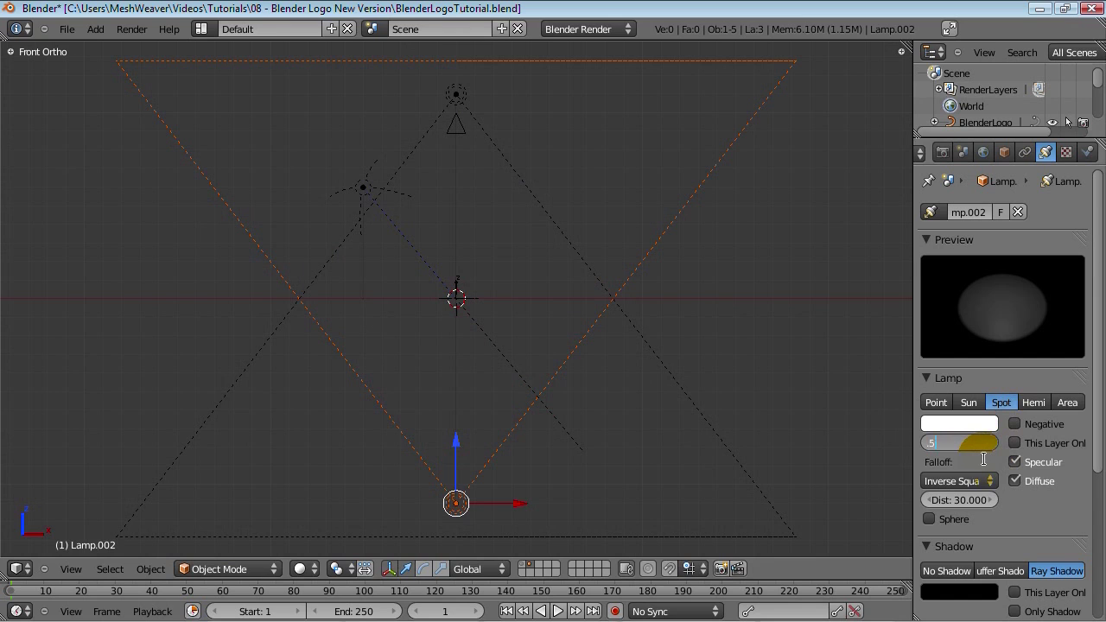
pyautogui.press('Return')
pyautogui.moveTo(502, 250); pyautogui.dragTo(514, 365, button='middle')
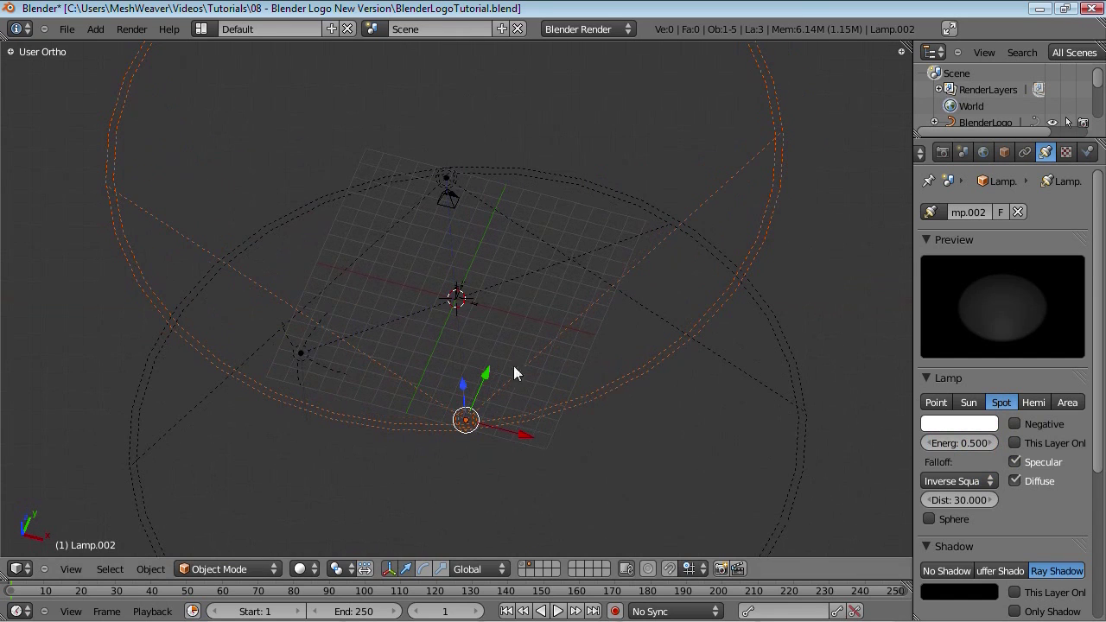
# Turn off specular highlights on the Hemi lamp and the lower spot lamp
pyautogui.rightClick(312, 353)
pyautogui.click(1015, 462)
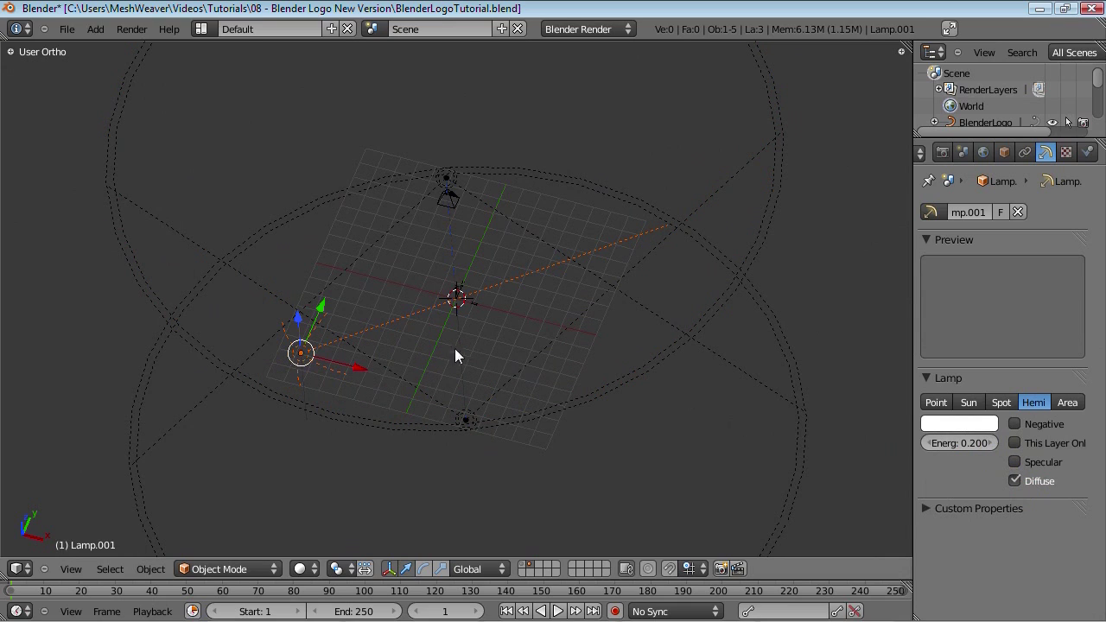
pyautogui.rightClick(466, 420)
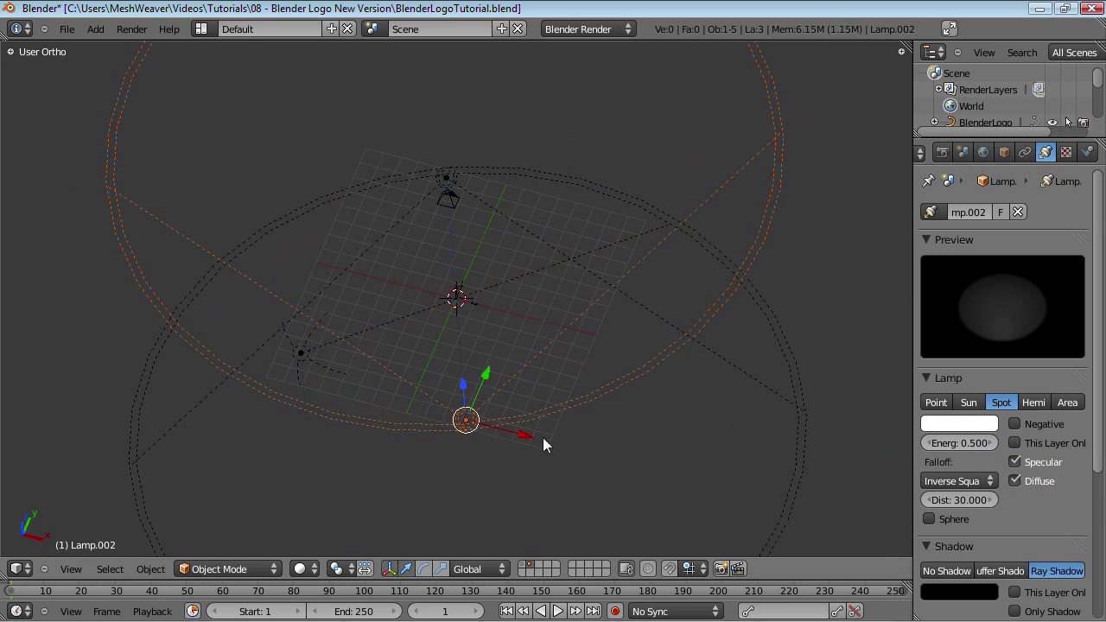
pyautogui.click(1016, 462)
pyautogui.press('KP_1')
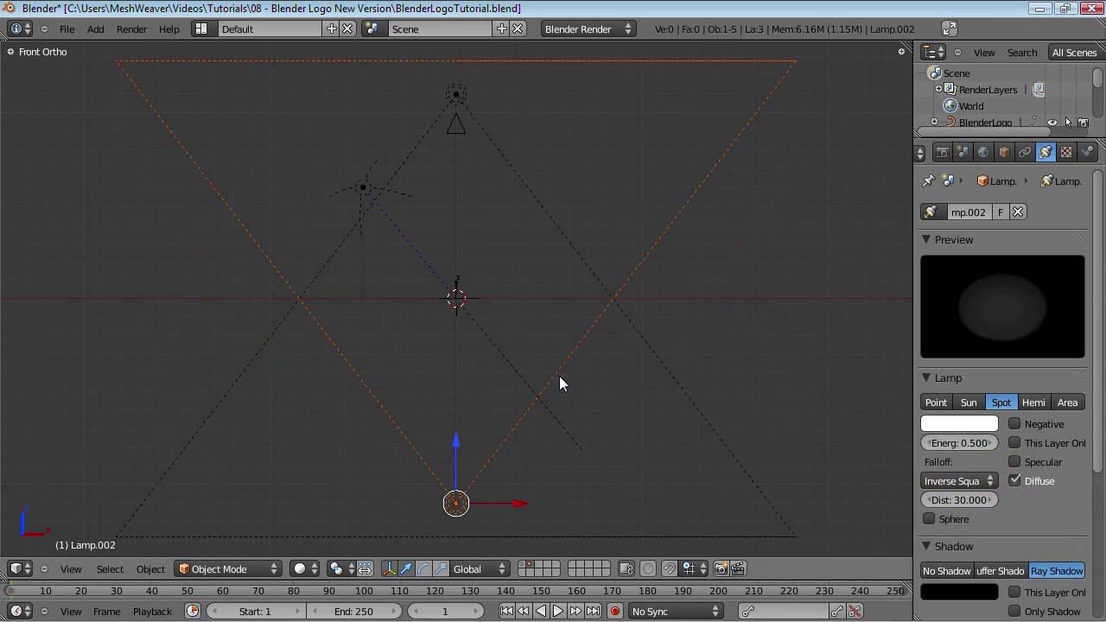
pyautogui.press('a')
pyautogui.moveTo(504, 233); pyautogui.dragTo(491, 374, button='middle')
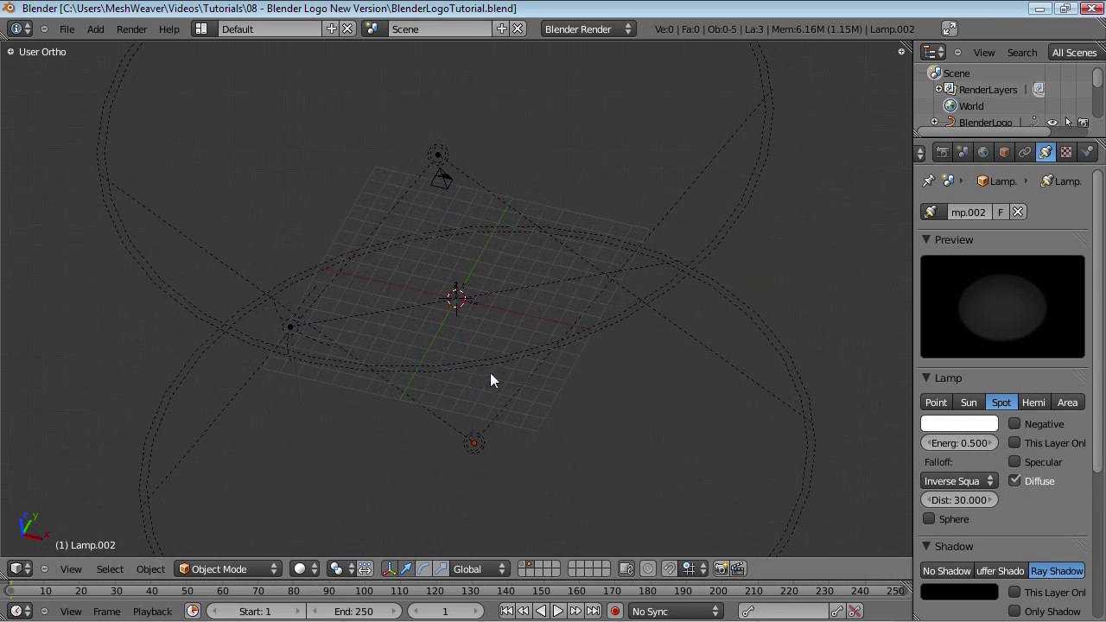
pyautogui.rightClick(437, 159)
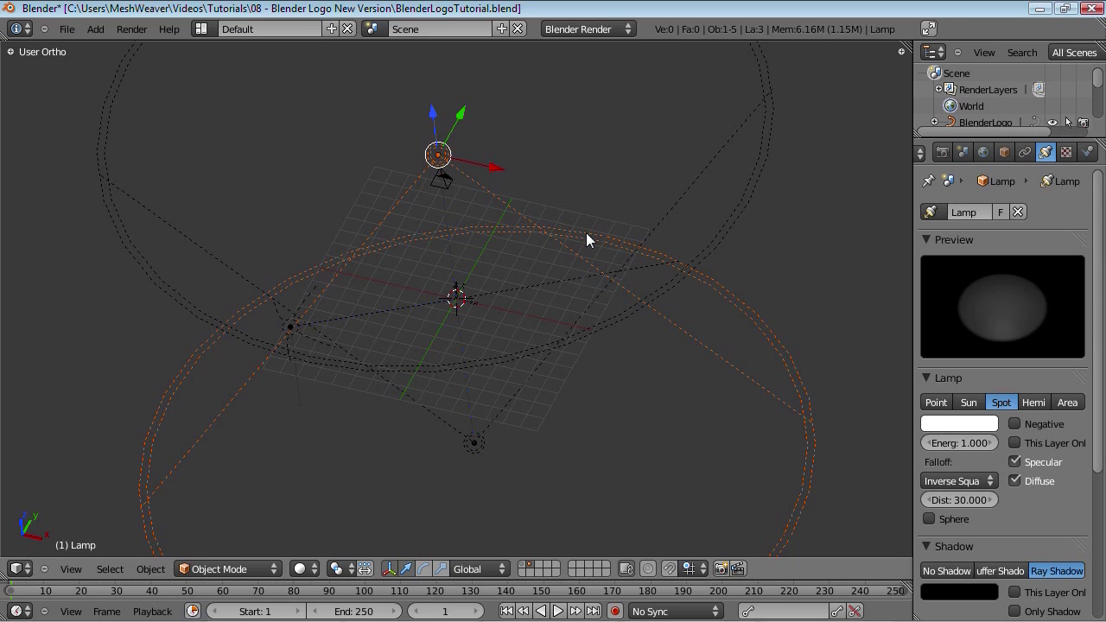
pyautogui.rightClick(474, 443)
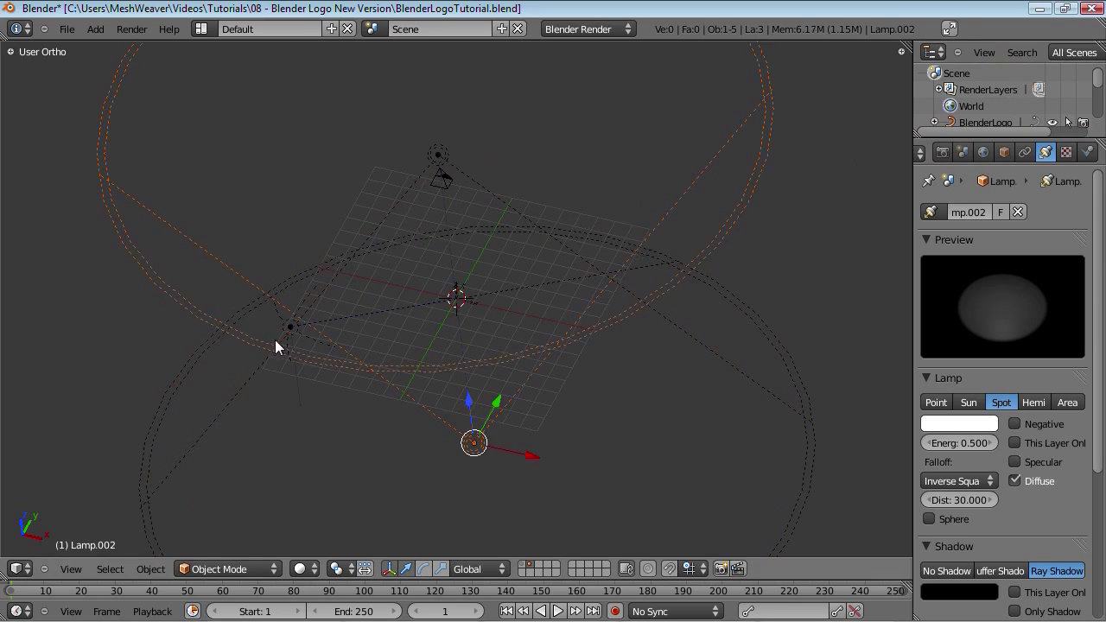
pyautogui.rightClick(290, 328)
# Change Lamp.001 from Hemi to Spot, move it in top view, and look through the camera
pyautogui.click(1001, 402)
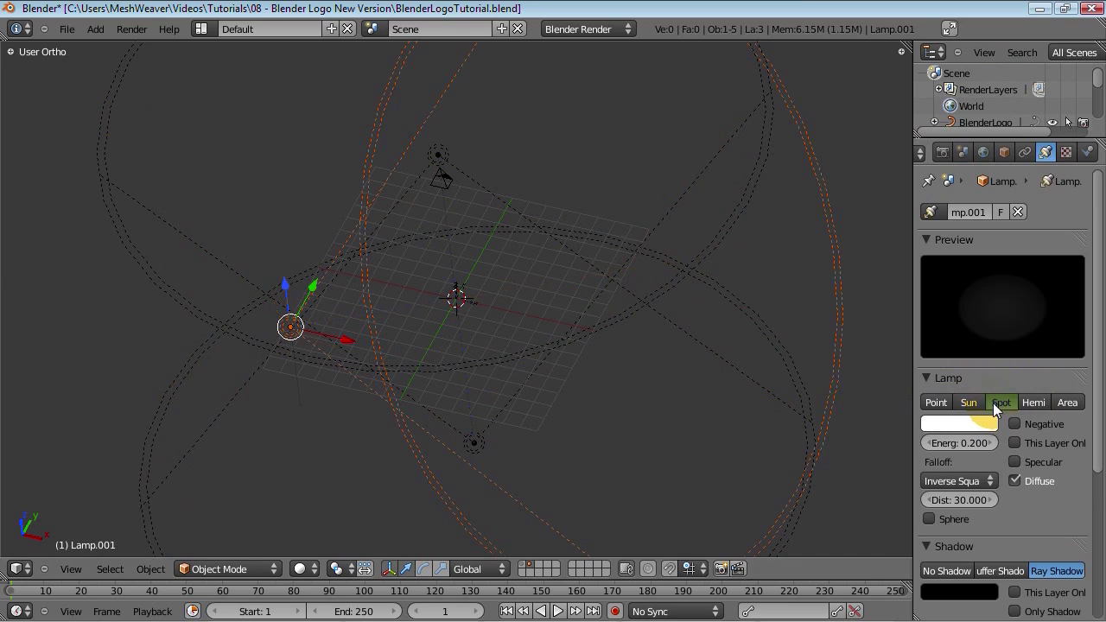
pyautogui.press('KP_7')
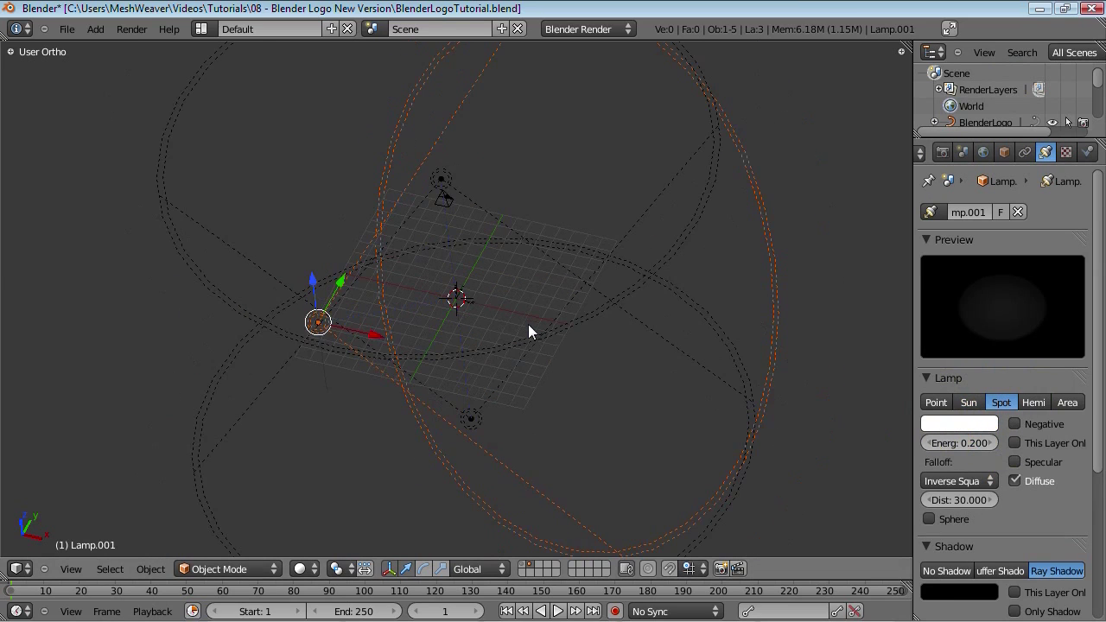
pyautogui.press('g')
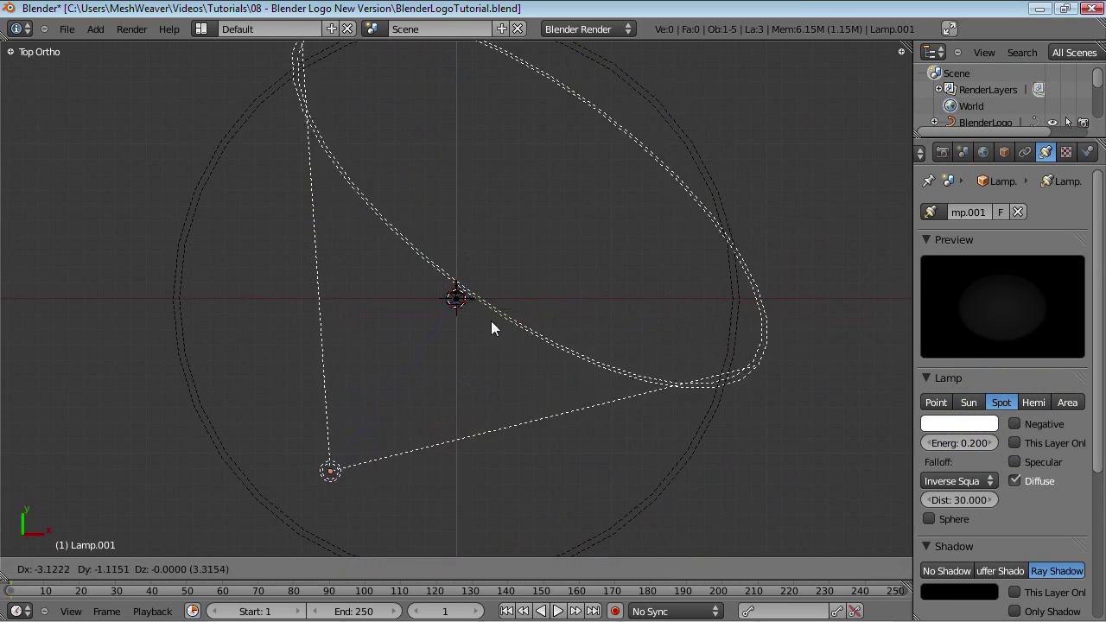
pyautogui.click(475, 301)
pyautogui.moveTo(407, 424); pyautogui.dragTo(376, 319, button='middle')
pyautogui.press('KP_0')
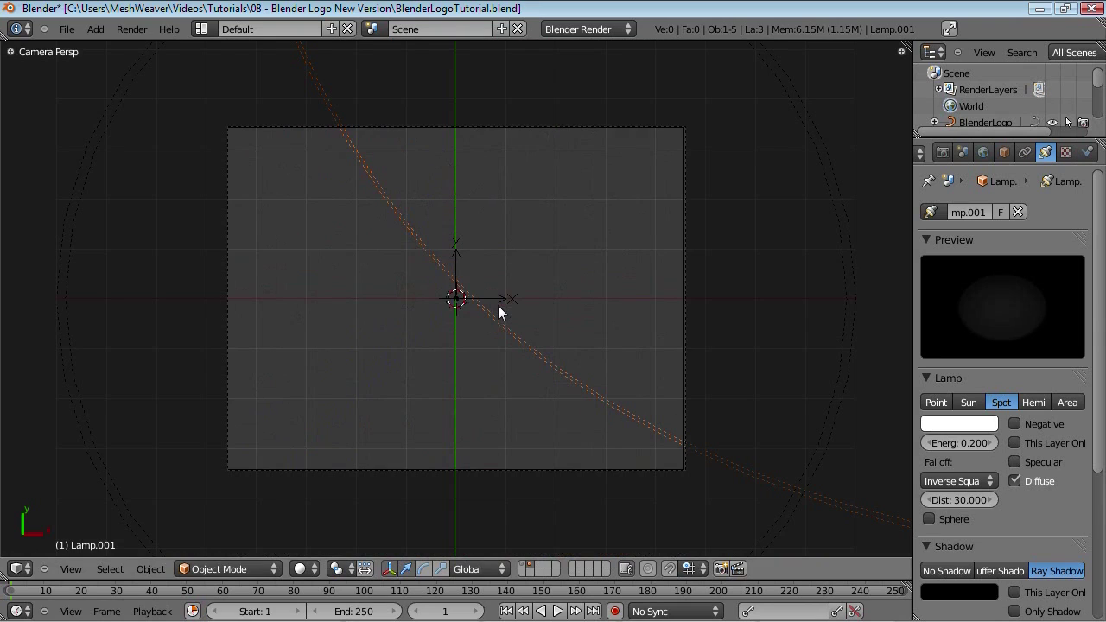
# Select the camera and show the render settings (800 × 600 at 100%, 25 FPS)
pyautogui.rightClick(683, 171)
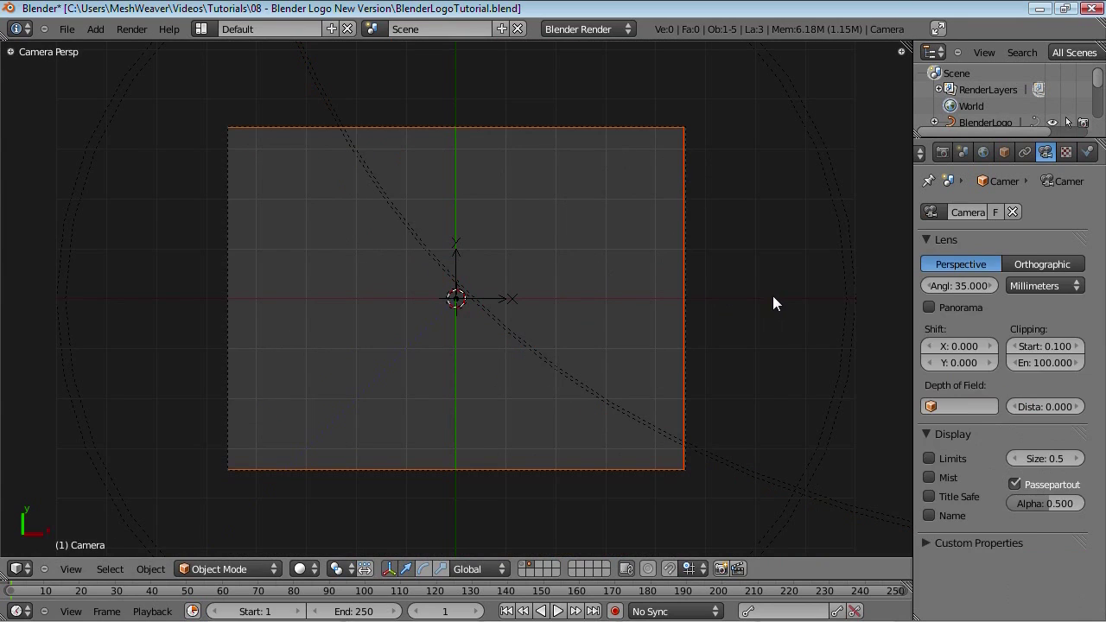
pyautogui.click(942, 152)
pyautogui.moveTo(943, 148); pyautogui.dragTo(957, 155, button='middle')
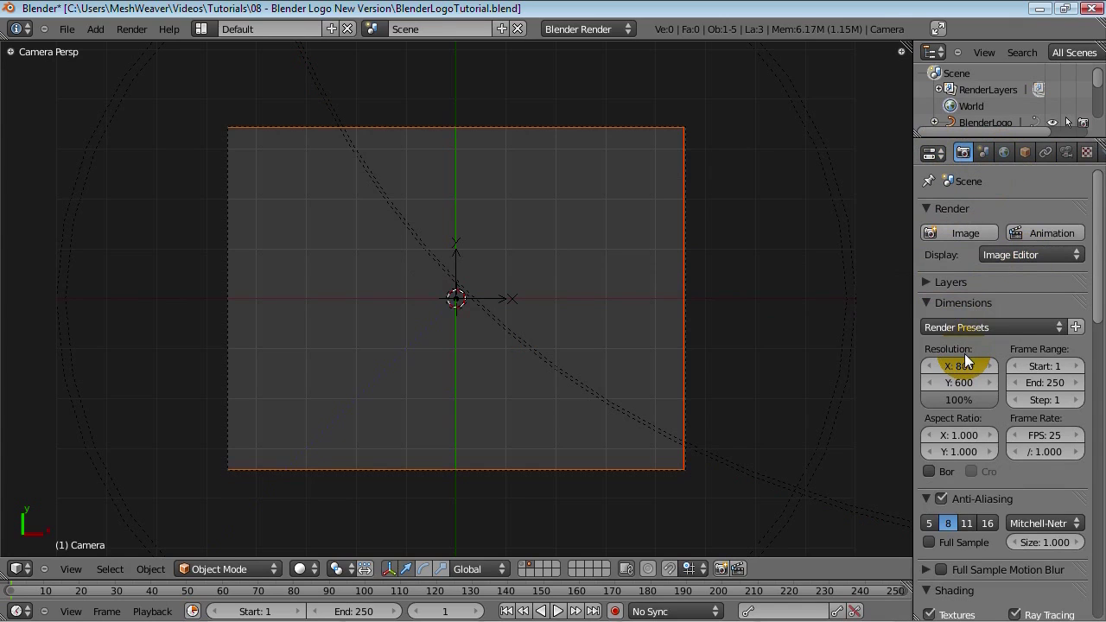
# Switch off Ray Tracing in the Render tab's Shading settings
pyautogui.scroll(-2, 987, 409)
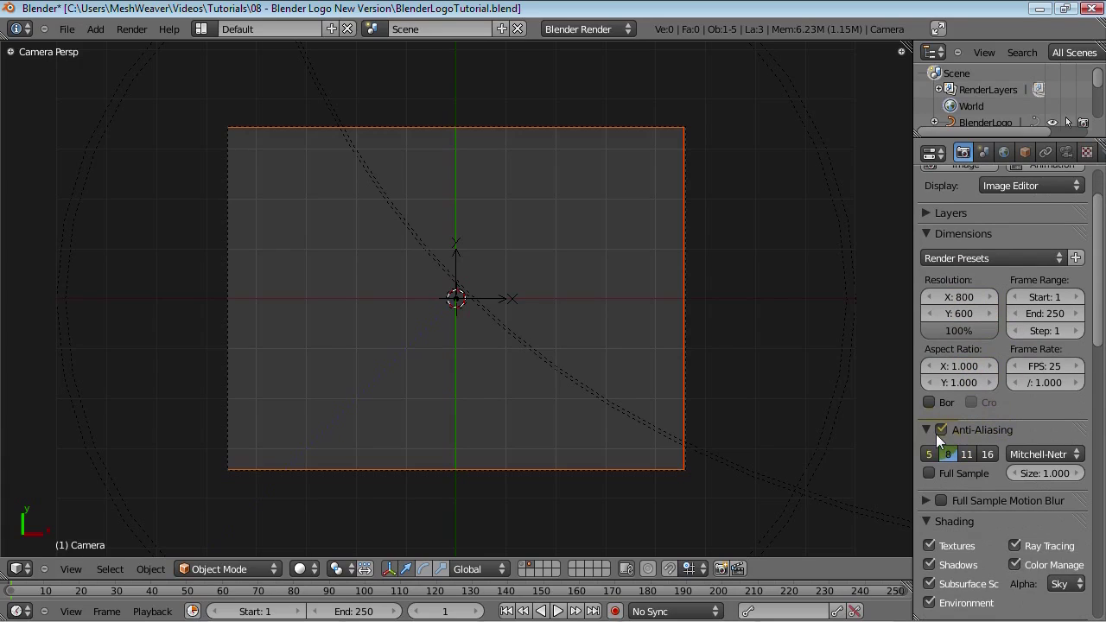
pyautogui.scroll(-3, 985, 482)
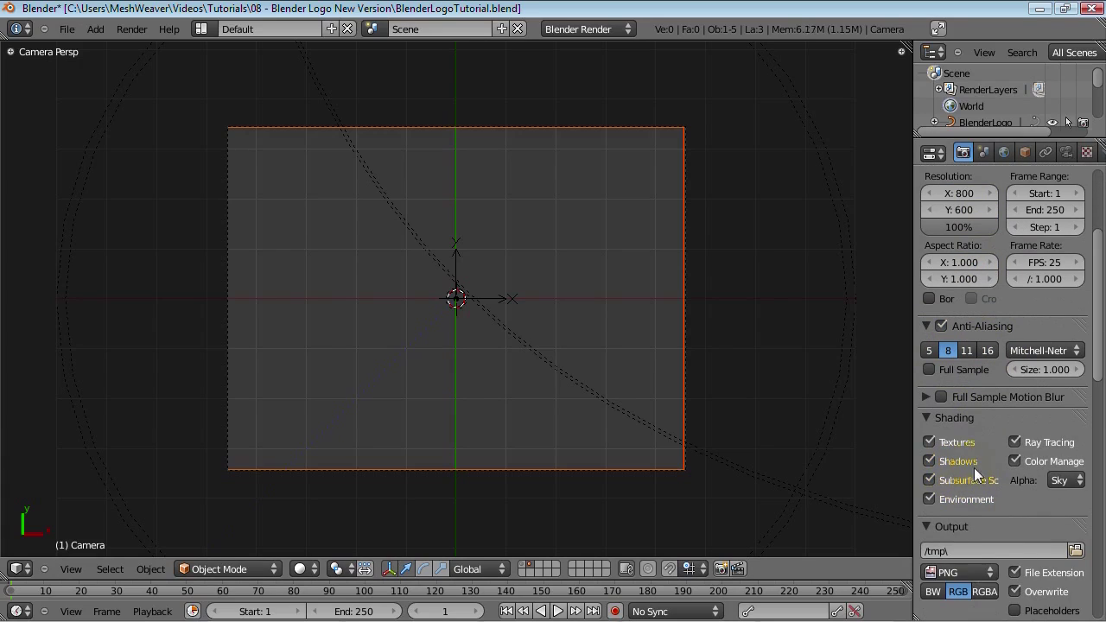
pyautogui.click(1015, 442)
pyautogui.scroll(-4, 988, 459)
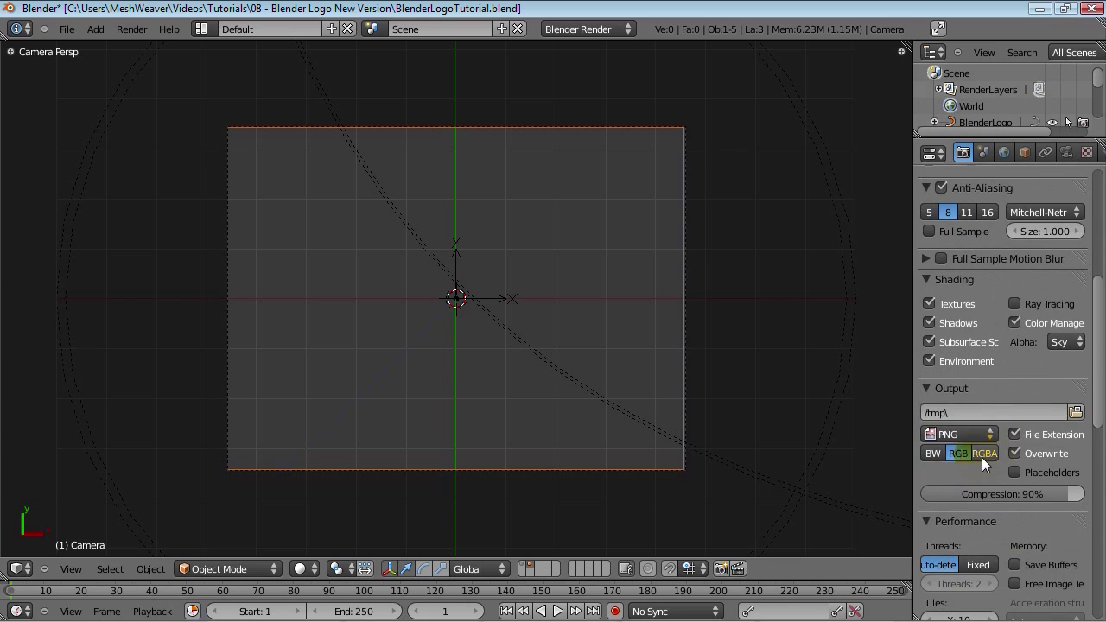
pyautogui.click(1076, 412)
# Set the render output folder to Renders and raise PNG compression to 100%
pyautogui.click(80, 356)
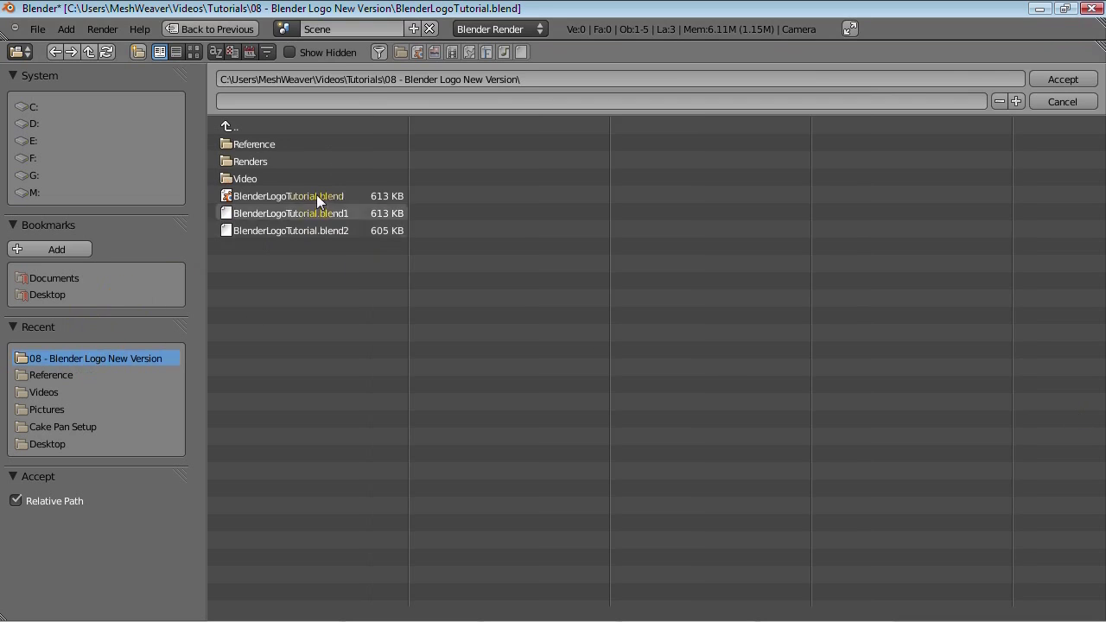
pyautogui.click(248, 158)
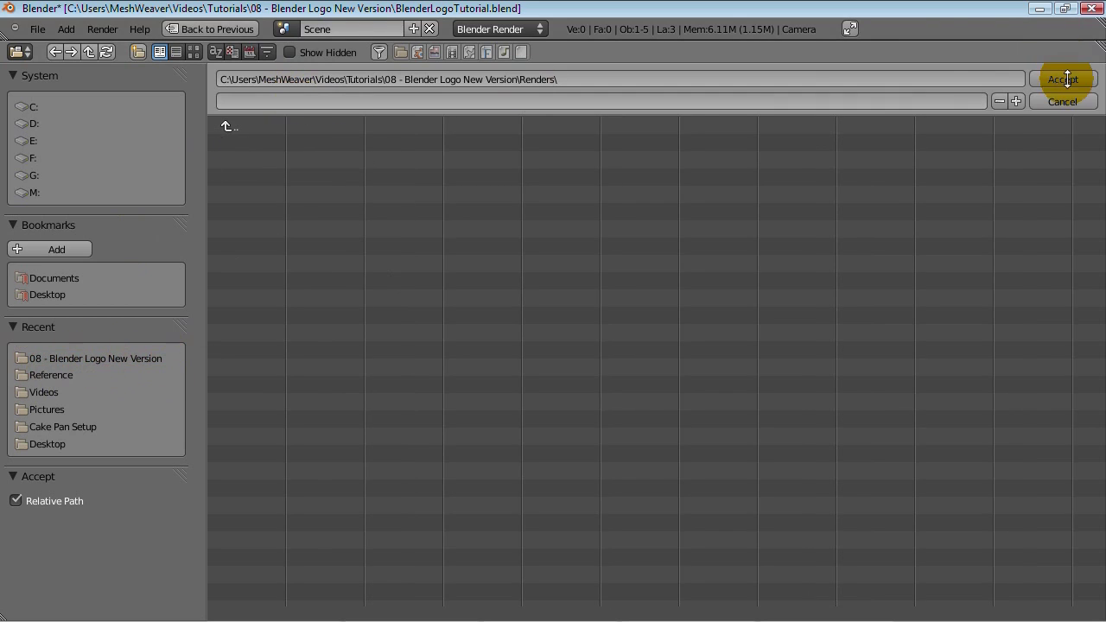
pyautogui.click(1064, 78)
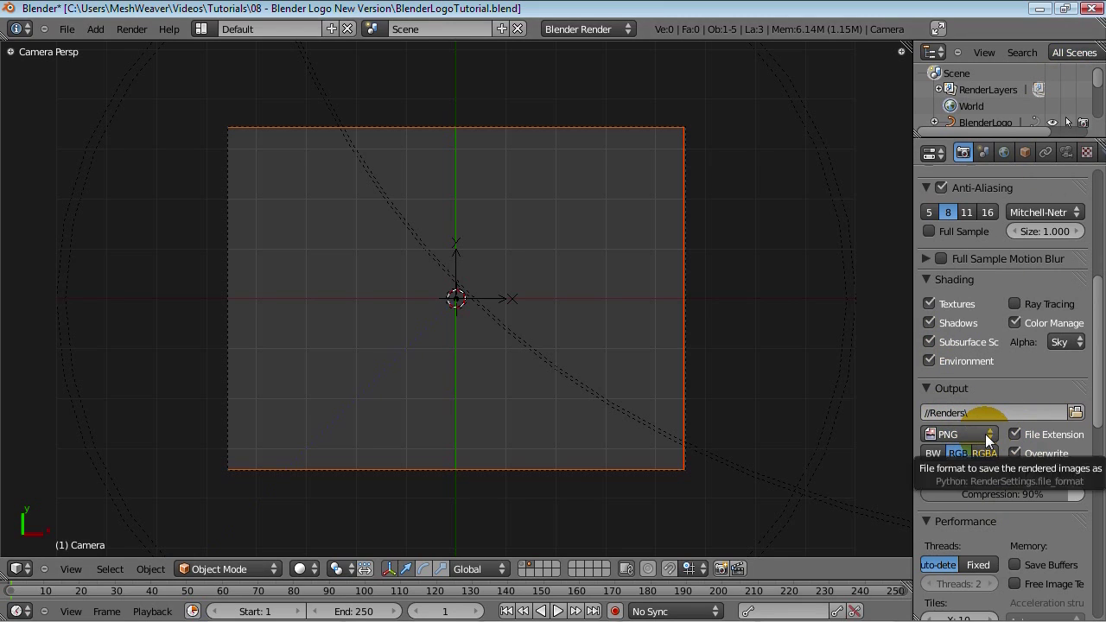
pyautogui.moveTo(971, 493); pyautogui.dragTo(994, 495)
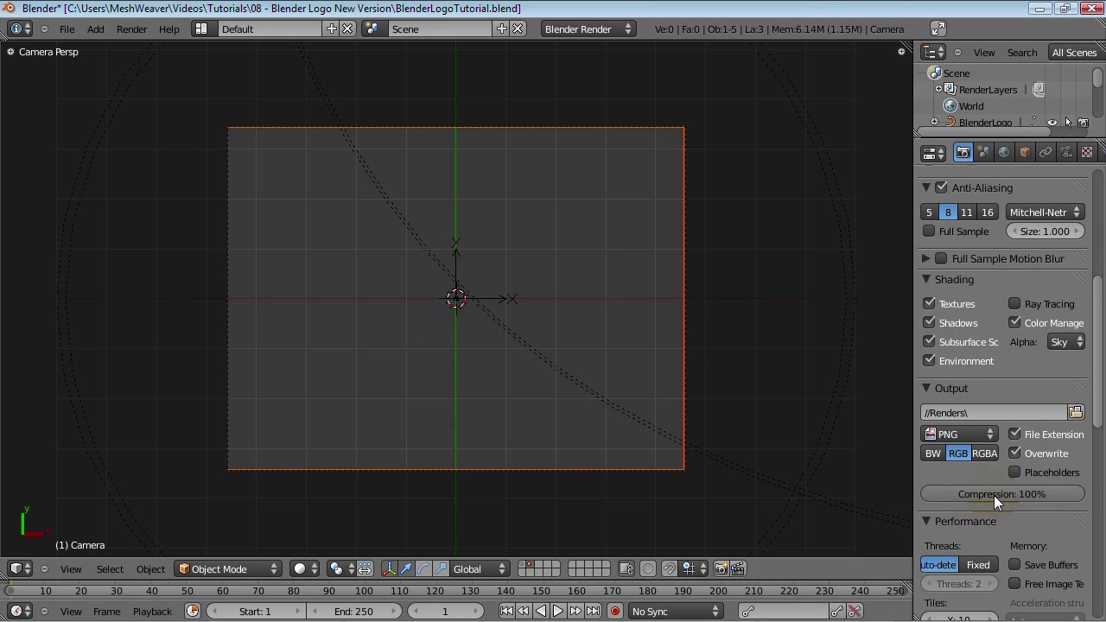
# Save the blend file and switch to layer 2, which holds the logo
pyautogui.scroll(-6, 1003, 365)
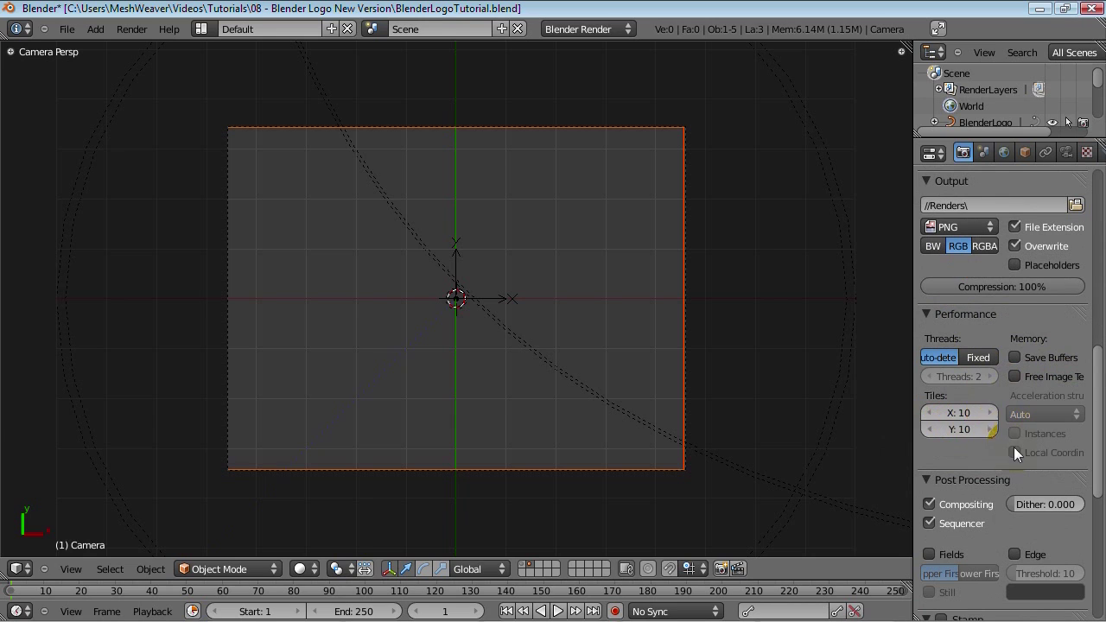
pyautogui.scroll(-5, 1015, 454)
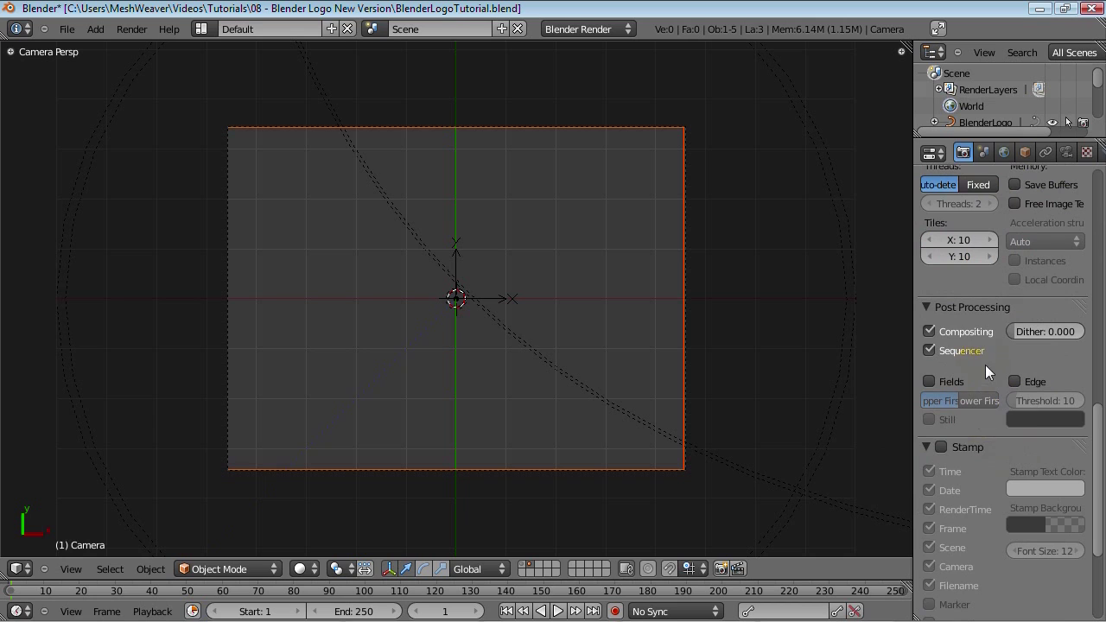
pyautogui.scroll(-5, 1028, 439)
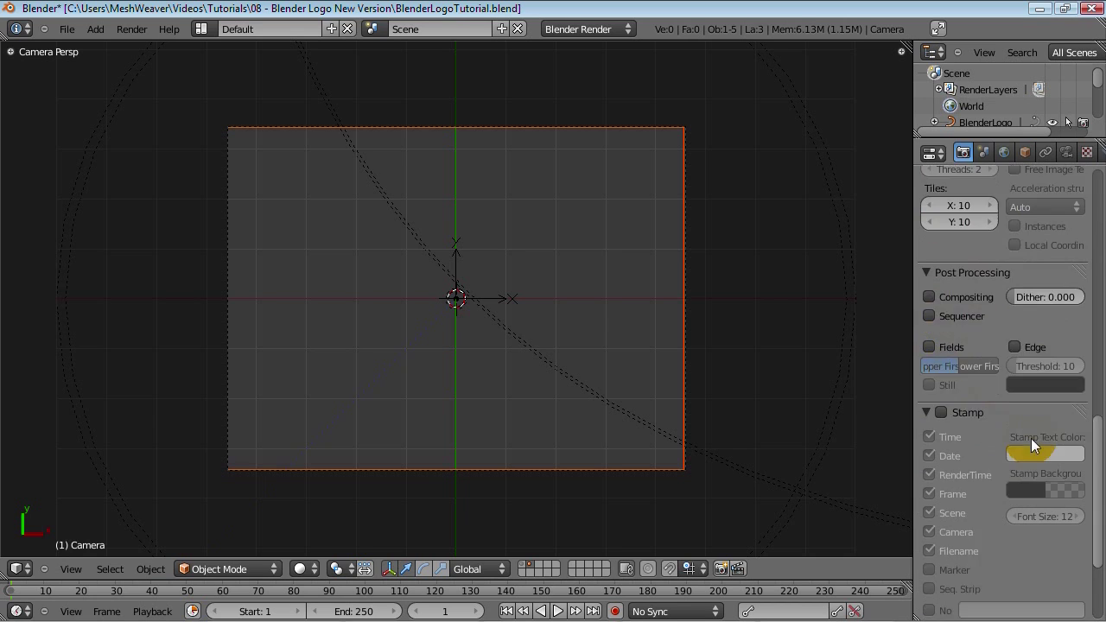
pyautogui.scroll(17, 1020, 475)
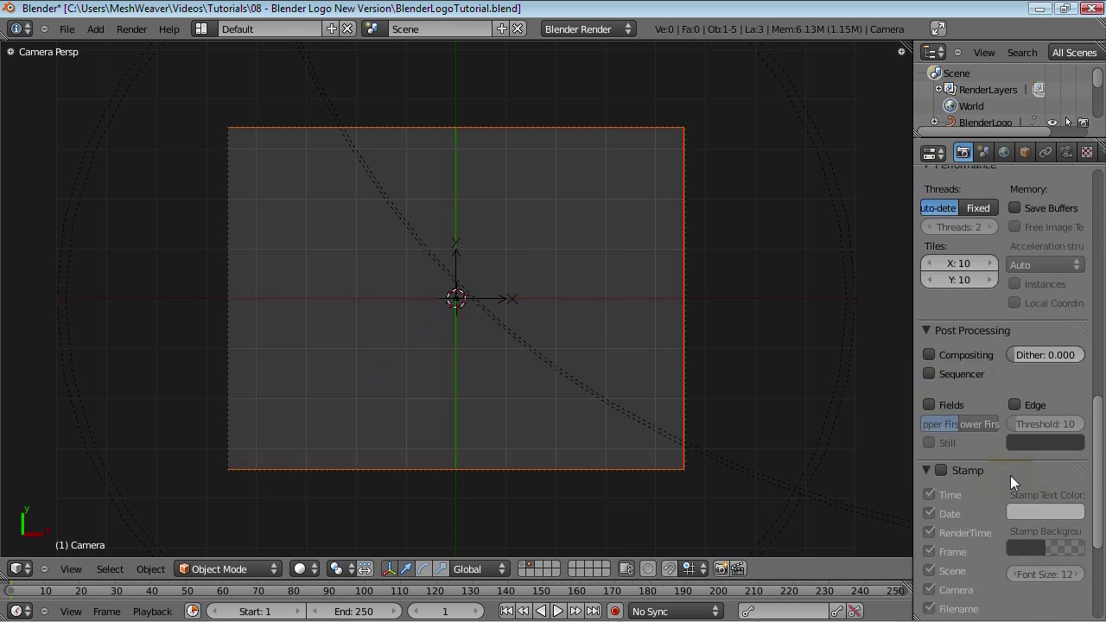
pyautogui.scroll(7, 1002, 460)
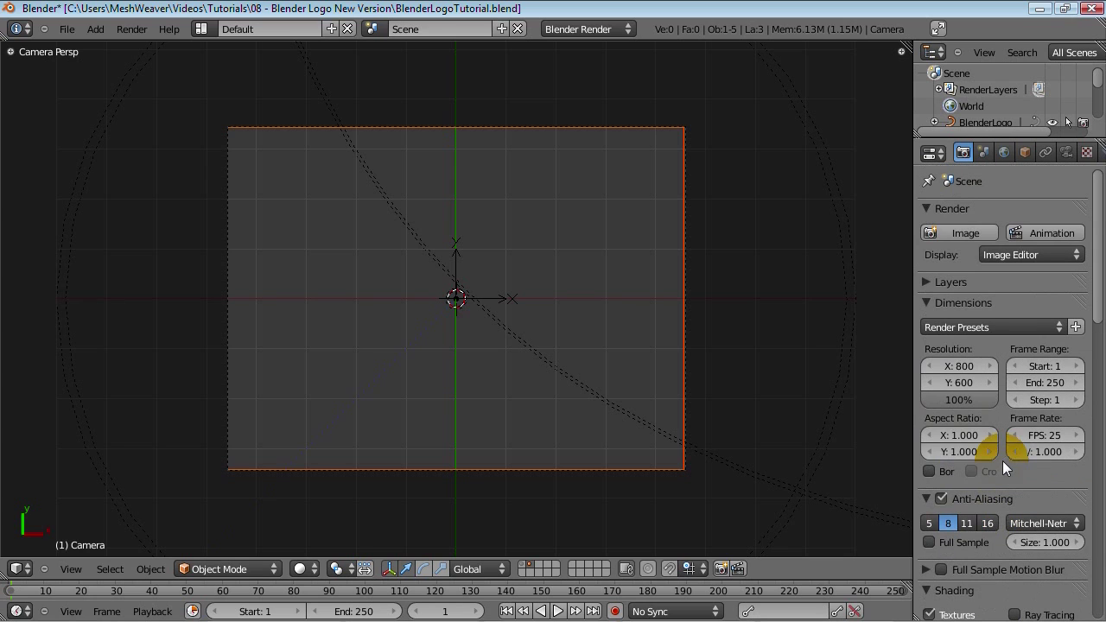
pyautogui.hotkey('ctrl', 's')
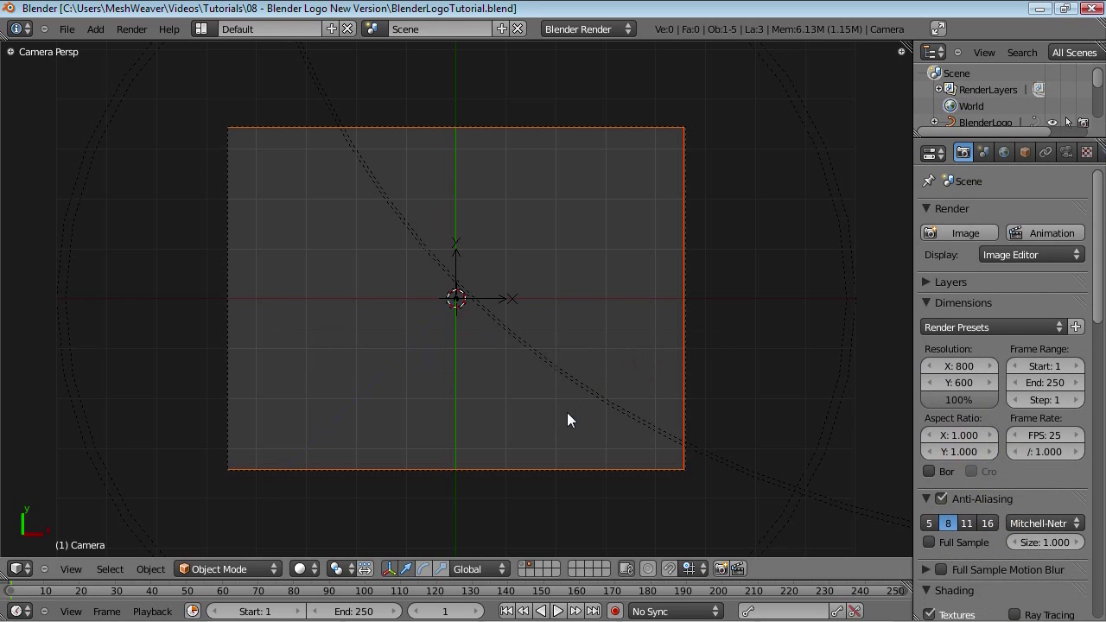
pyautogui.press('2')
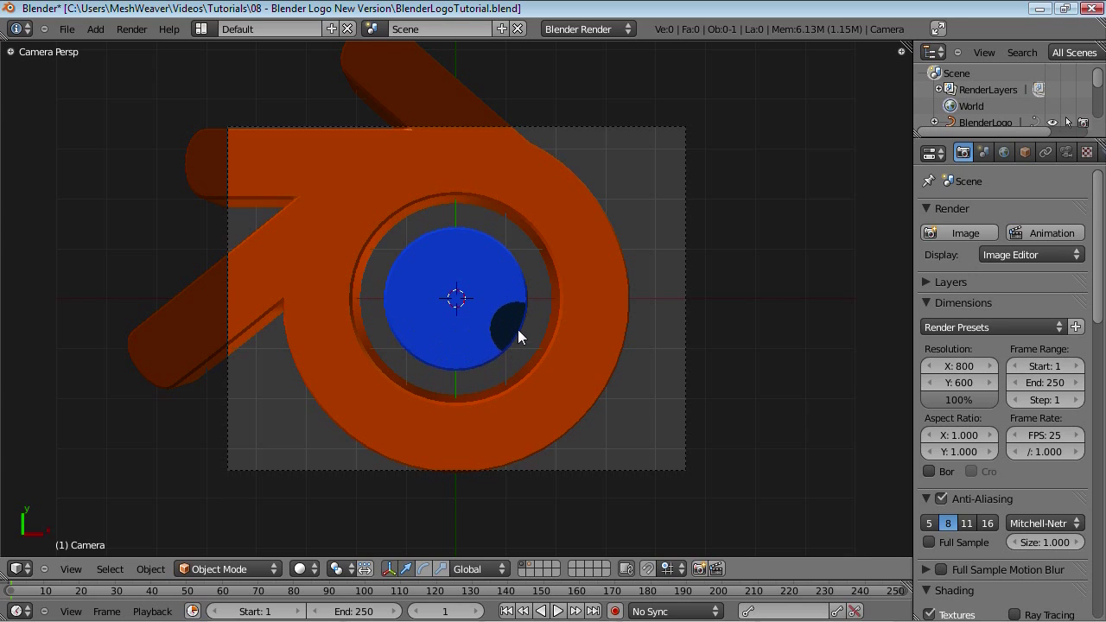
# Select the logo and move it 0.4 units along negative Y in top view
pyautogui.hotkey('shift', '1')
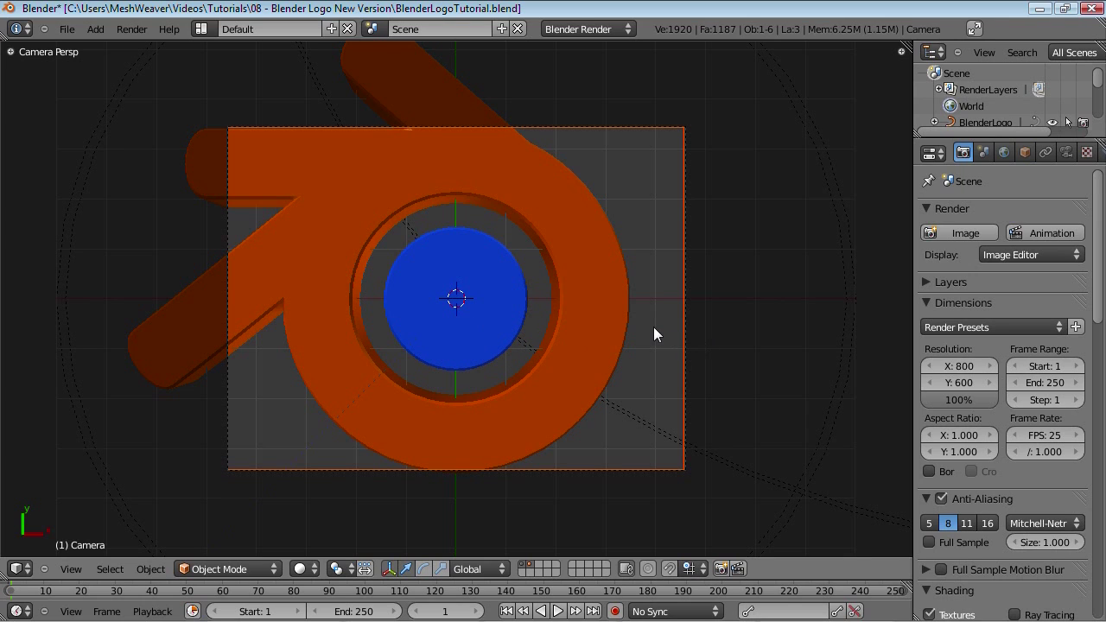
pyautogui.scroll(-3, 635, 333)
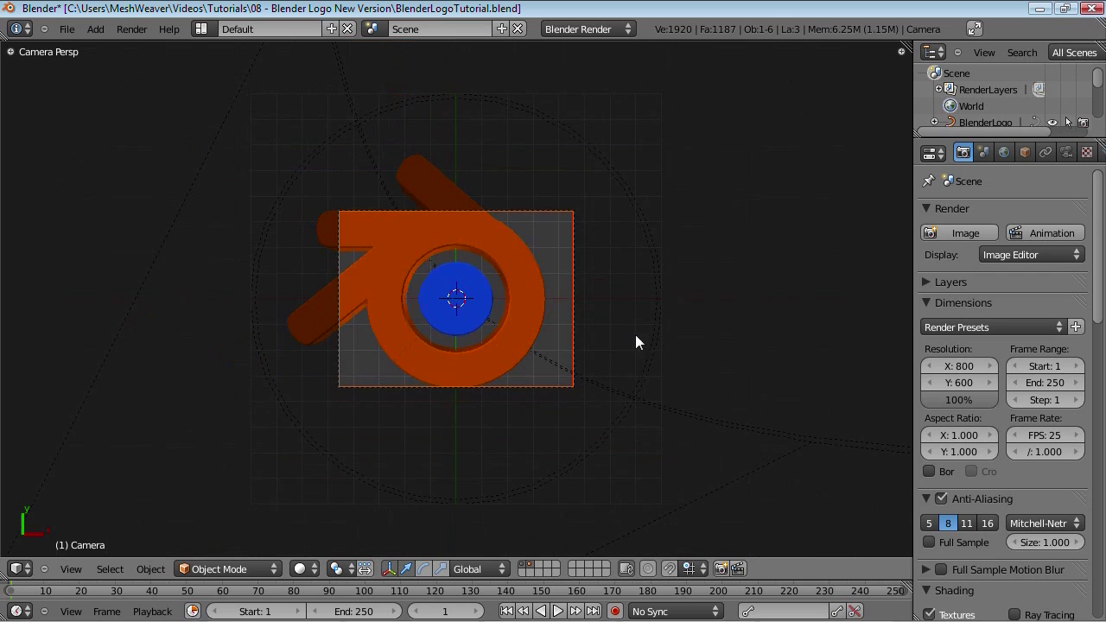
pyautogui.scroll(2, 543, 336)
pyautogui.rightClick(559, 339)
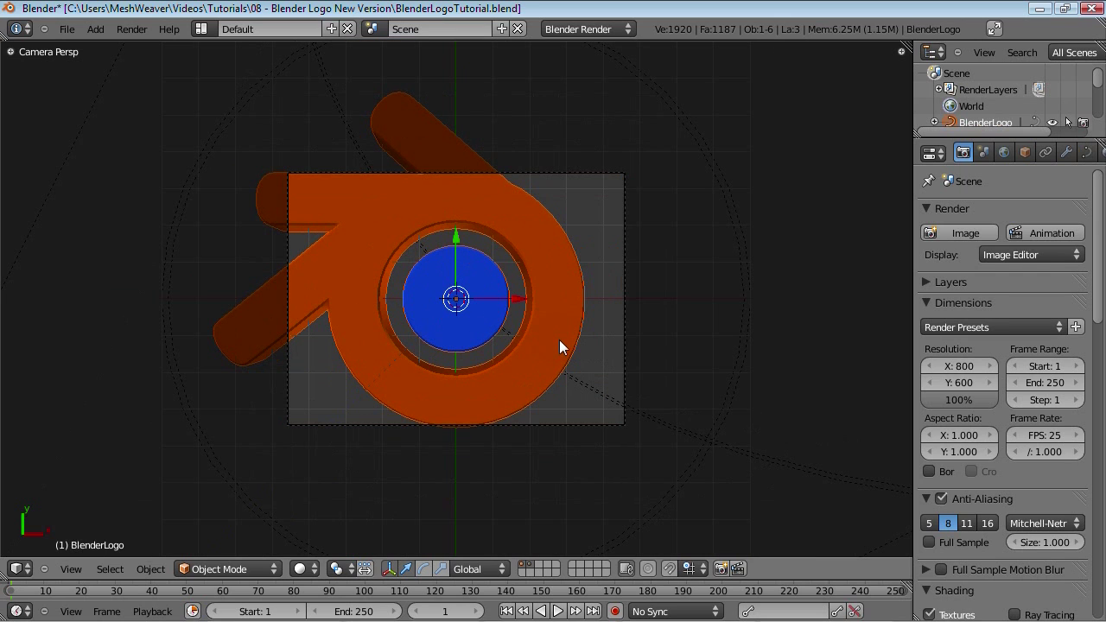
pyautogui.press('KP_7')
pyautogui.scroll(5, 539, 314)
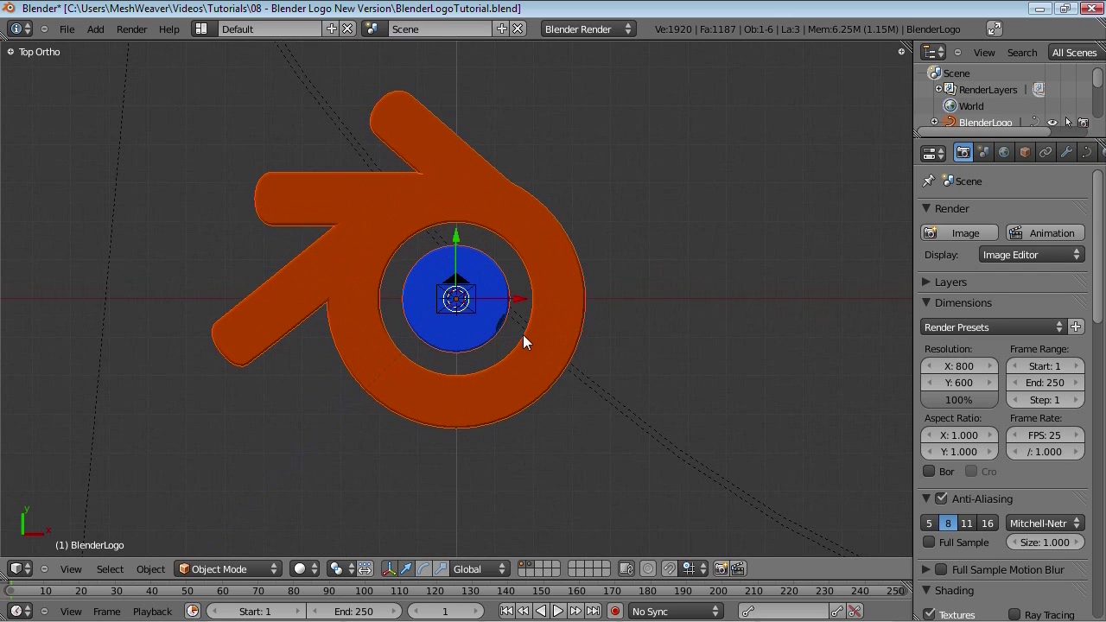
pyautogui.press('g')
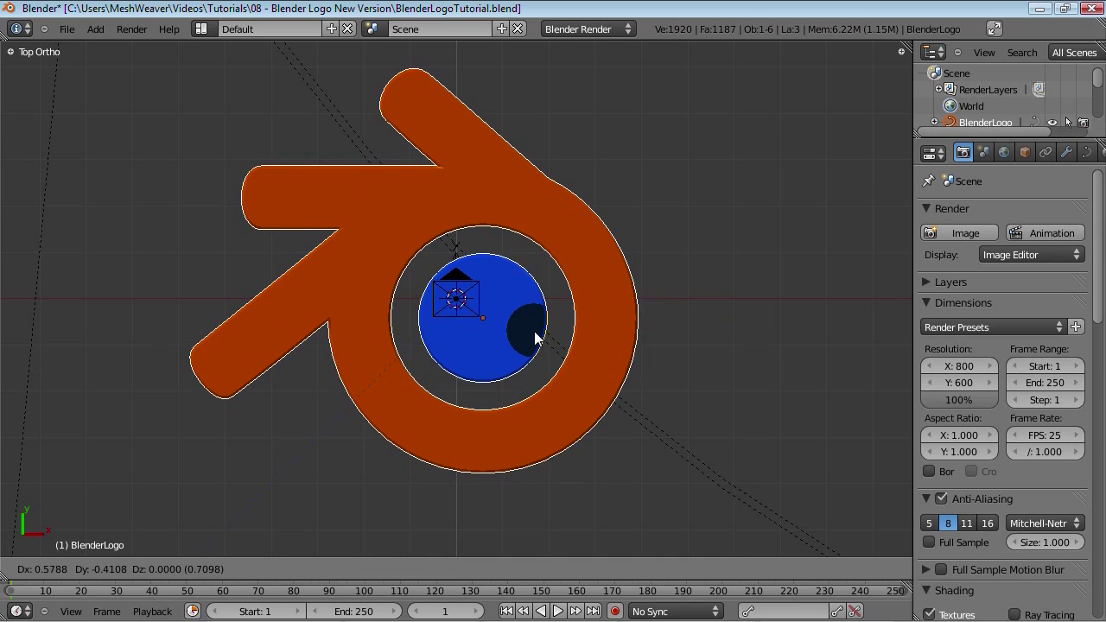
pyautogui.write('0')
pyautogui.write('y.')
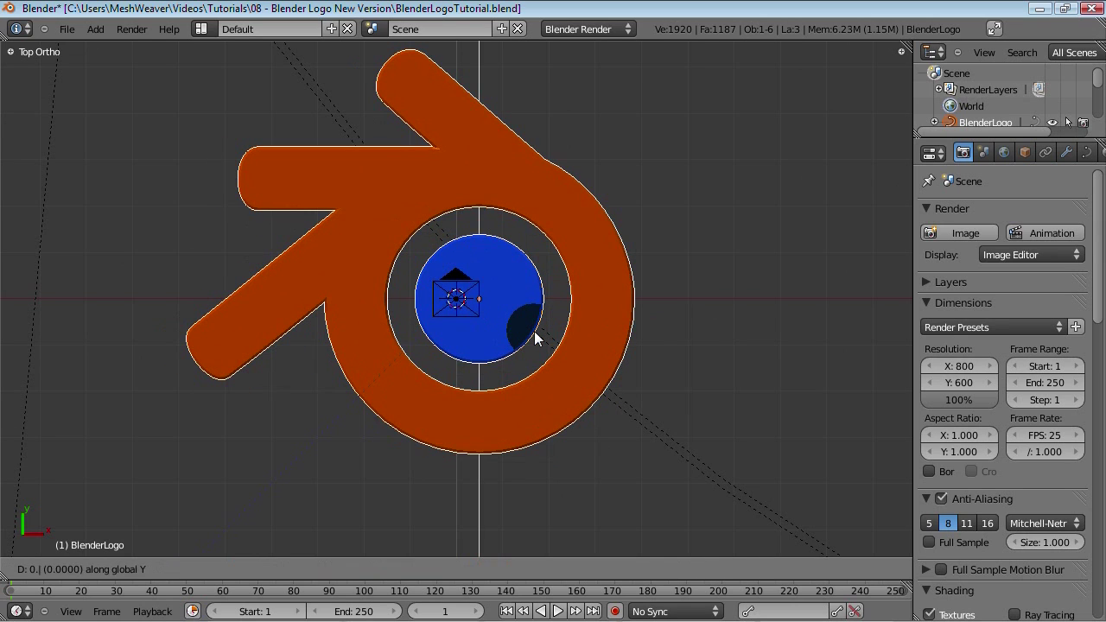
pyautogui.write('-4')
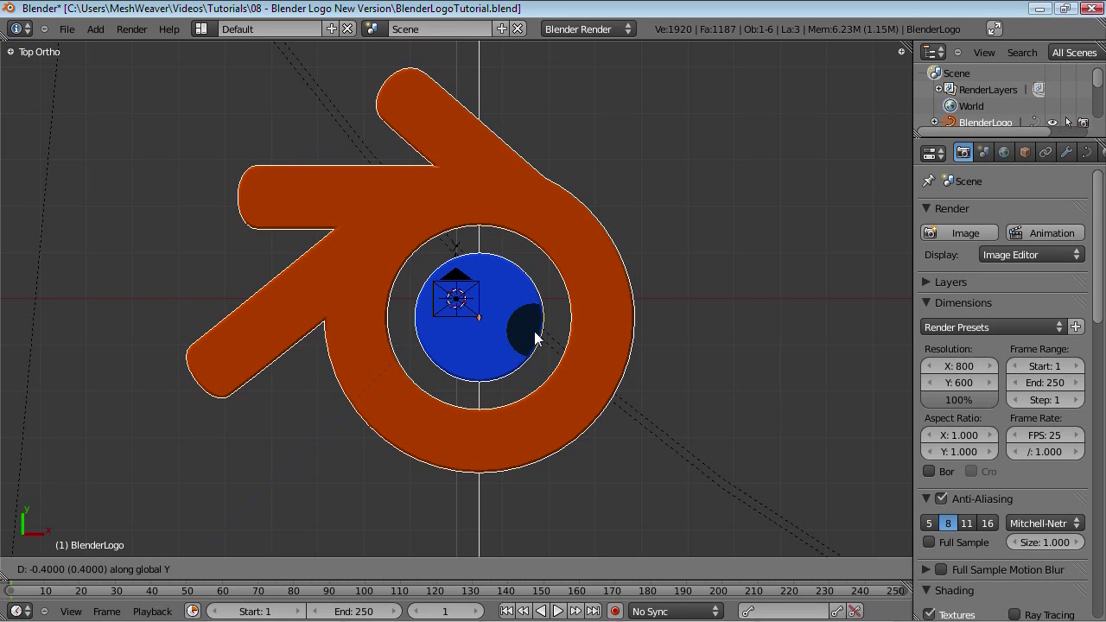
pyautogui.press('Return')
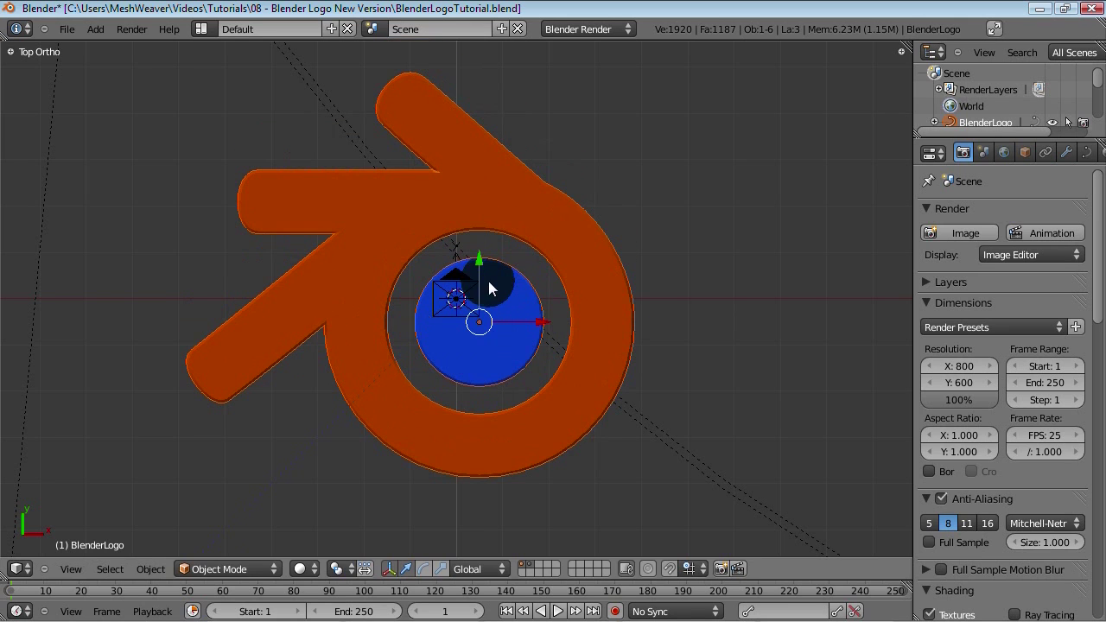
# Switch to front view and select the camera
pyautogui.scroll(-3, 495, 286)
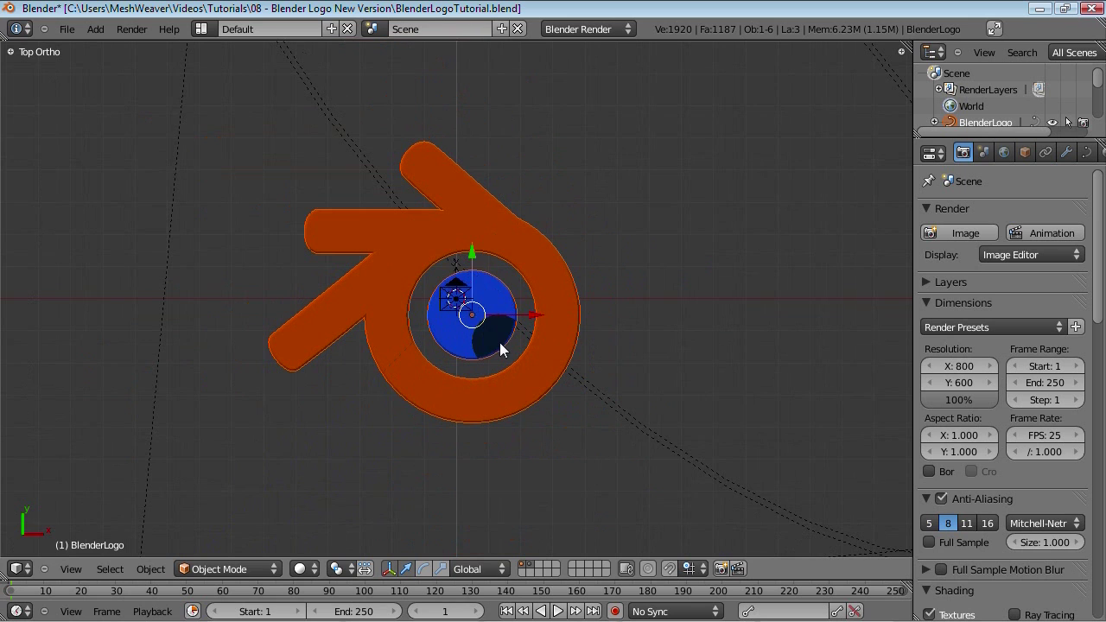
pyautogui.press('KP_1')
pyautogui.scroll(-3, 454, 130)
pyautogui.rightClick(471, 145)
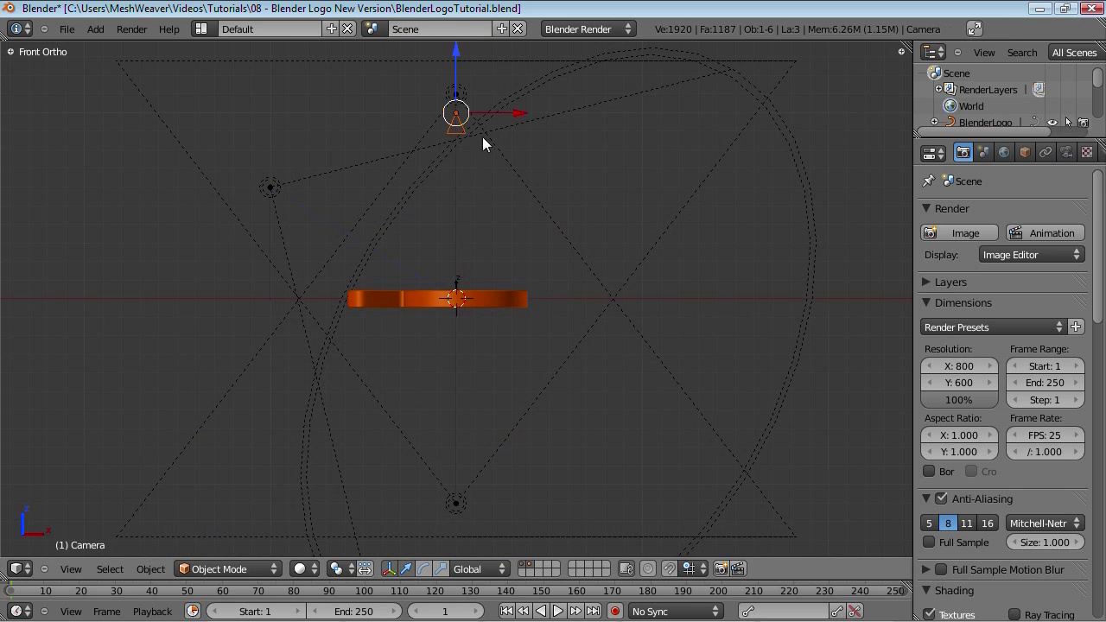
pyautogui.moveTo(496, 225); pyautogui.dragTo(525, 330, button='middle')
# In camera view, scale the logo down slightly
pyautogui.press('KP_0')
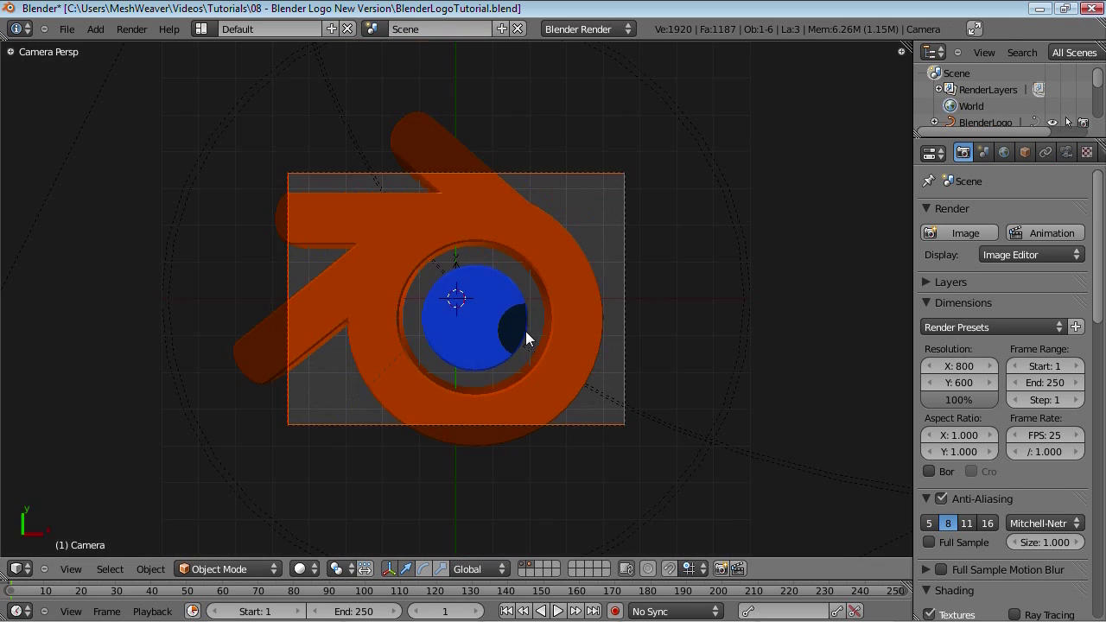
pyautogui.rightClick(590, 337)
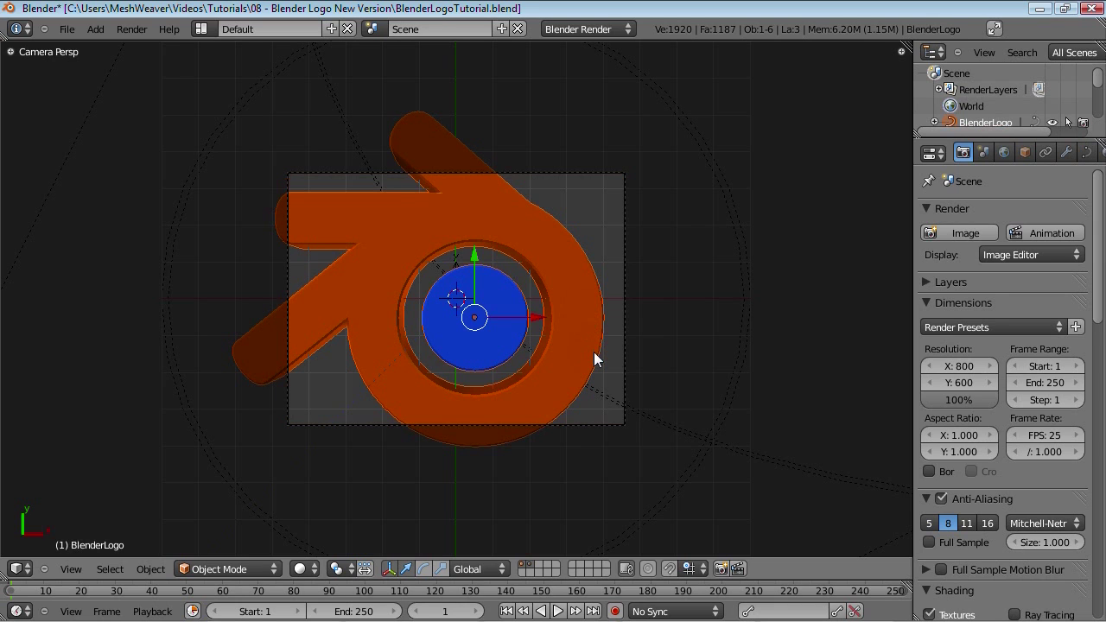
pyautogui.scroll(2, 611, 386)
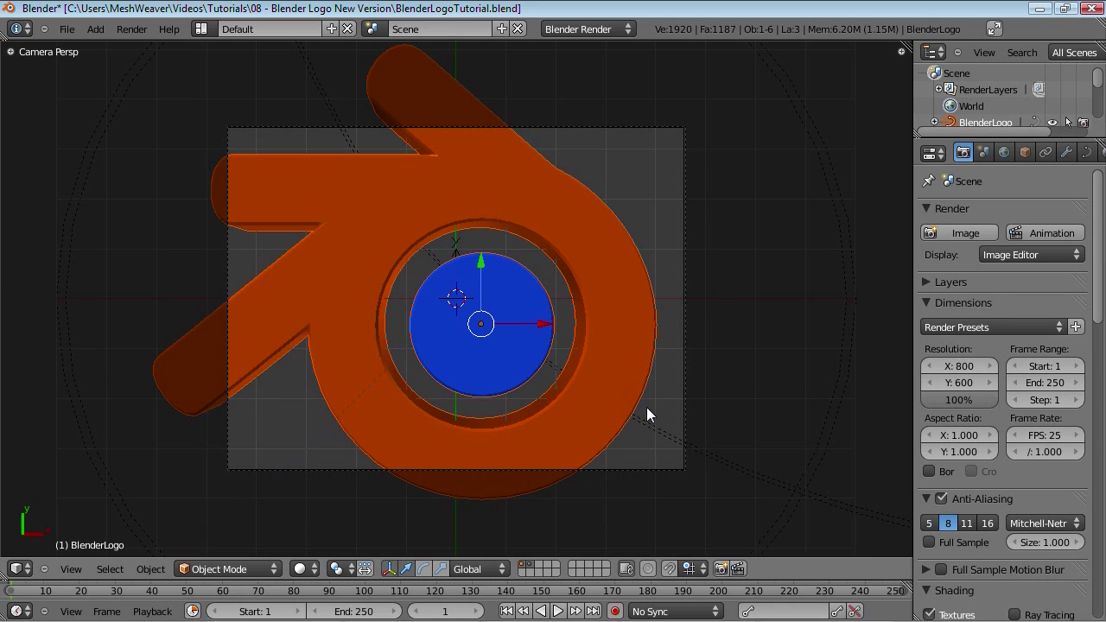
pyautogui.press('s')
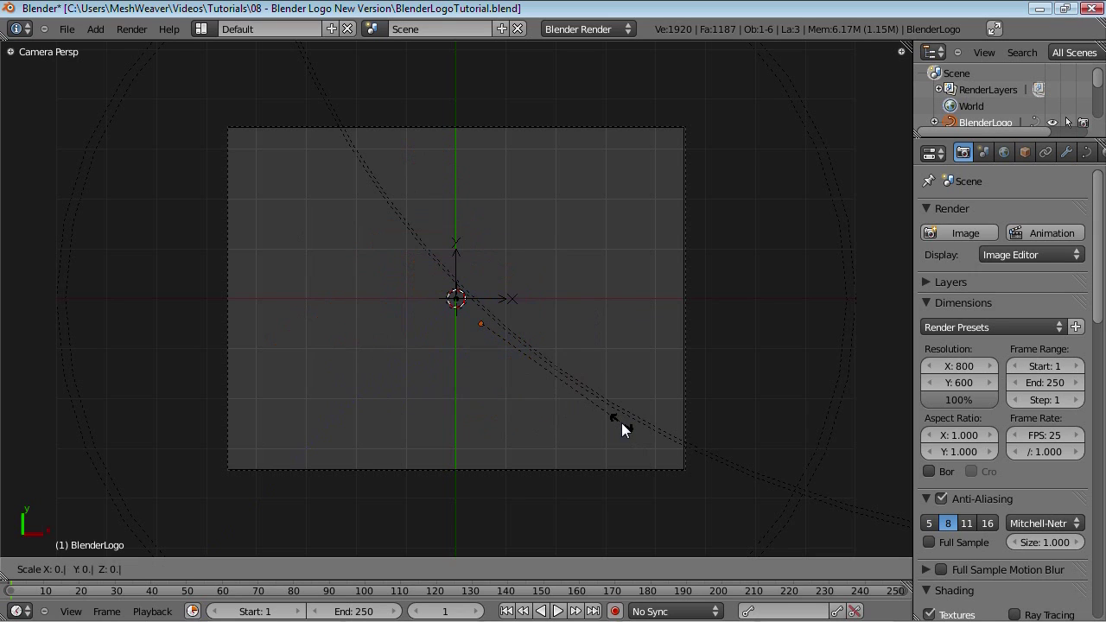
pyautogui.click(599, 388)
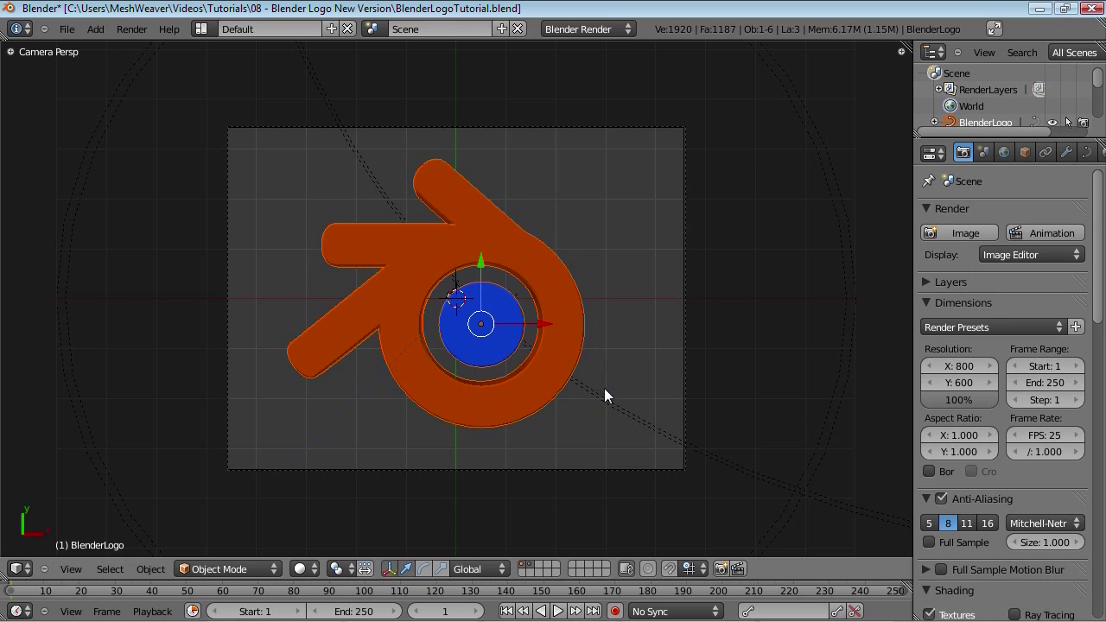
# Move the logo 0.05 down along Y and save over the blend file
pyautogui.press('g')
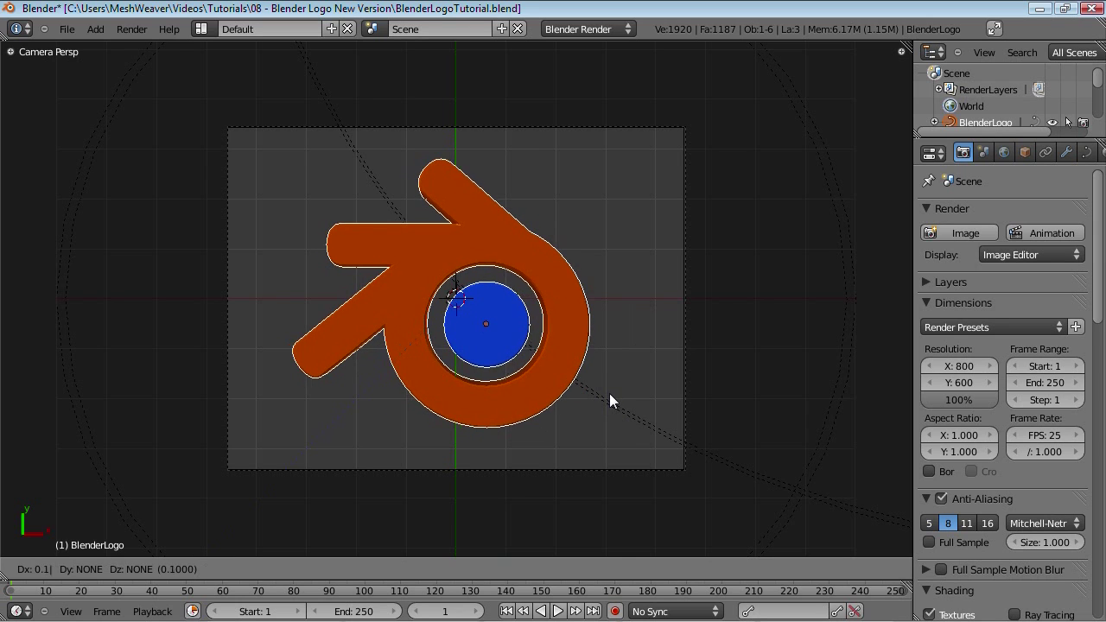
pyautogui.press('Escape')
pyautogui.write('gy0.05')
pyautogui.press('-')
pyautogui.press('Return')
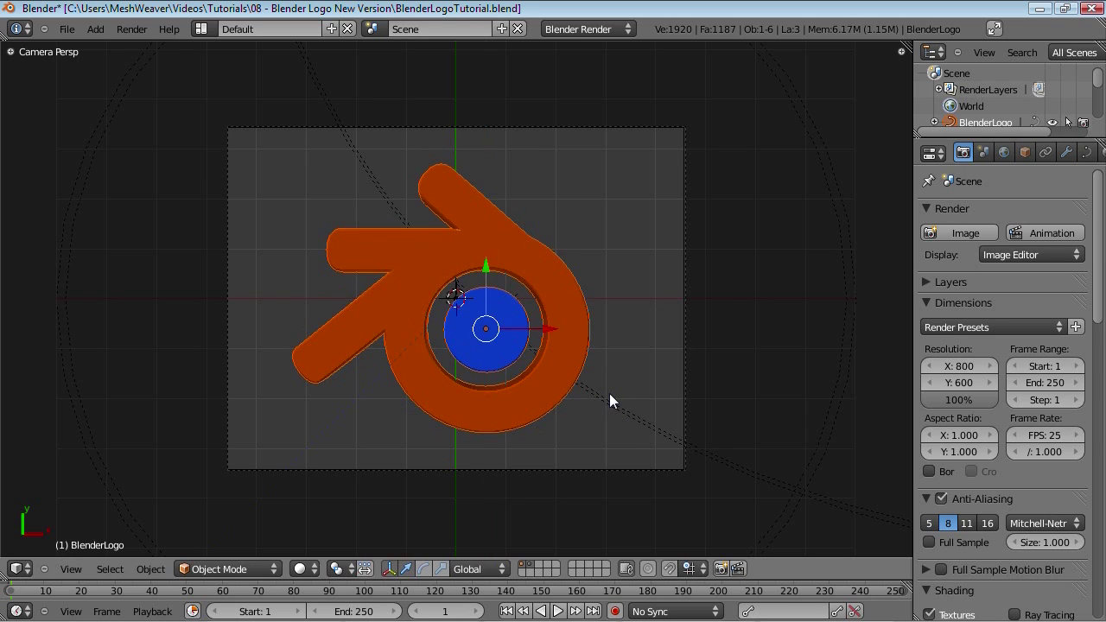
pyautogui.hotkey('ctrl', 's')
pyautogui.click(561, 379)
# Select the camera and do an F12 test render of the textured logo
pyautogui.press('a')
pyautogui.keyDown('shift'); pyautogui.moveTo(499, 399); pyautogui.dragTo(525, 395, button='middle'); pyautogui.keyUp('shift')
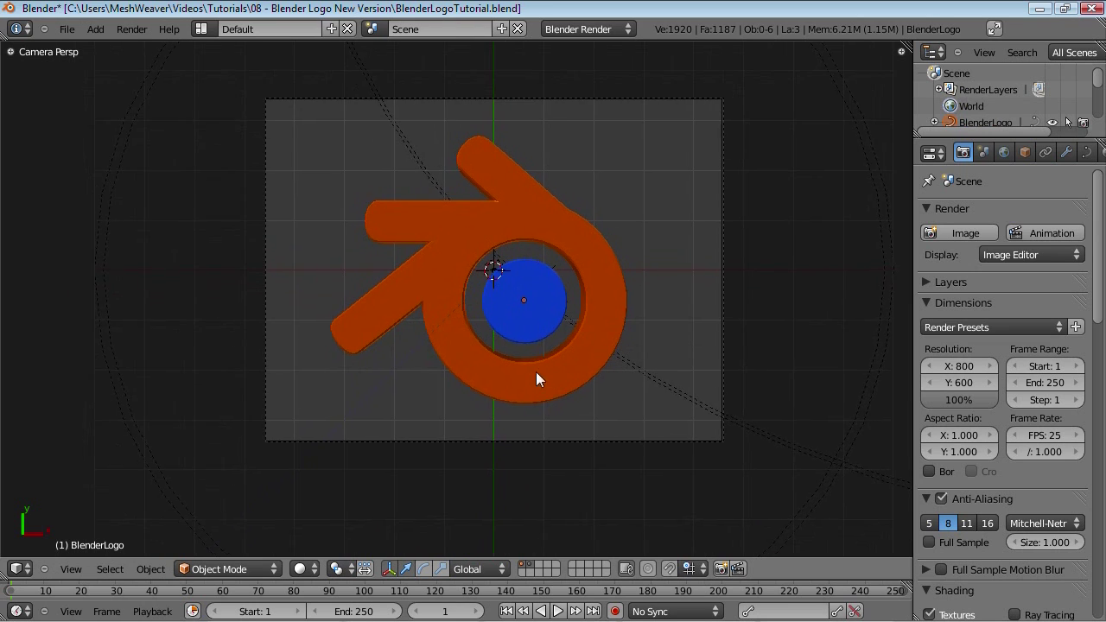
pyautogui.rightClick(705, 327)
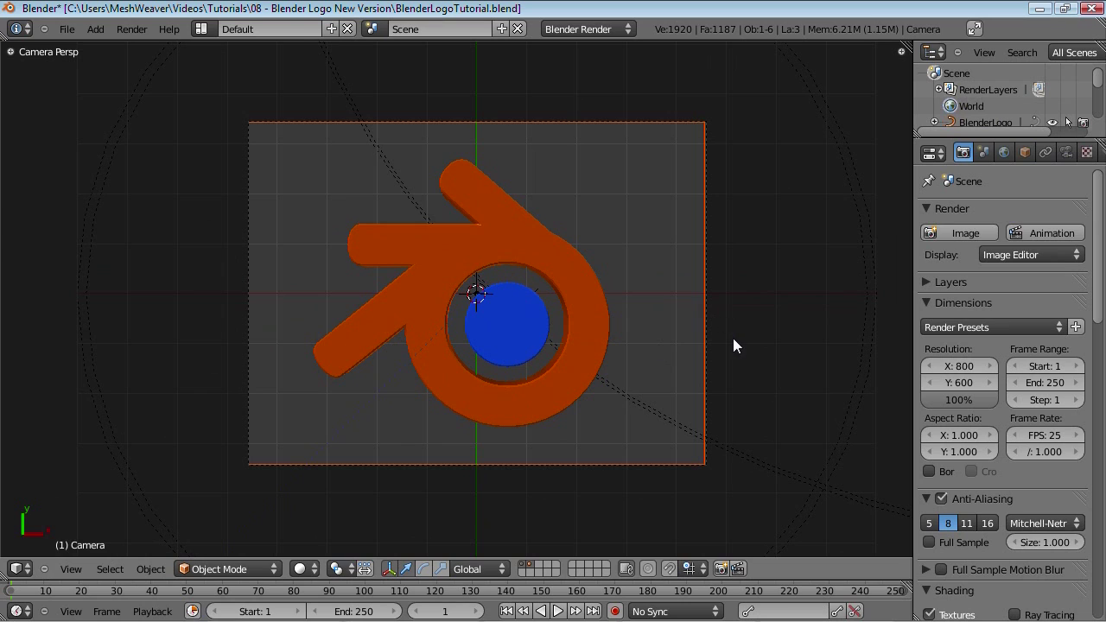
pyautogui.press('F12')
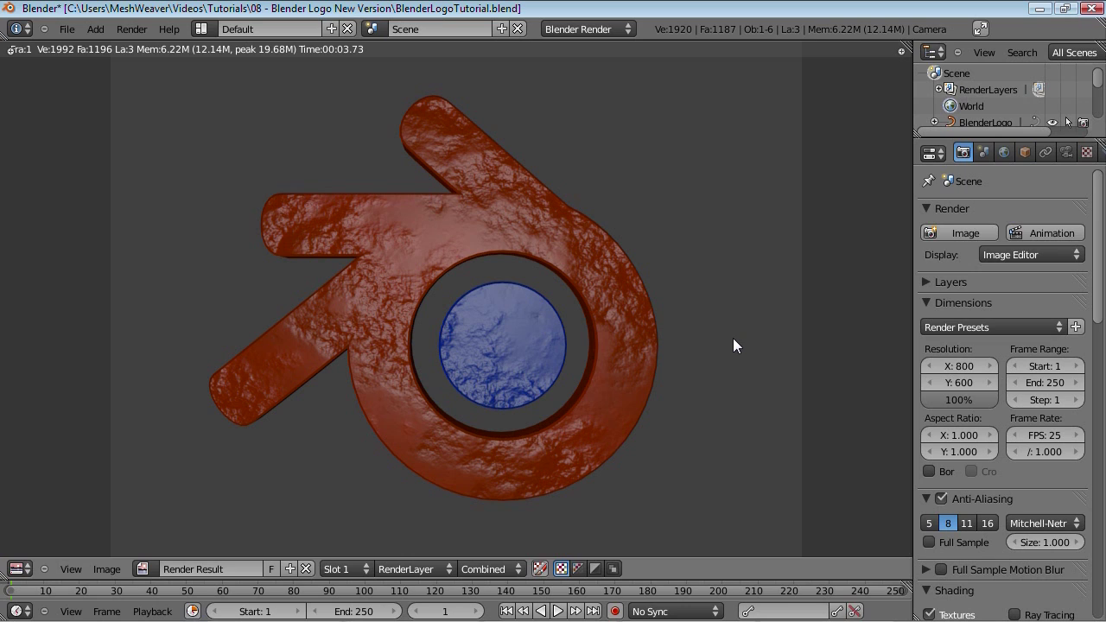
pyautogui.press('Escape')
# Give the logo curve a bevel depth of 0.075
pyautogui.rightClick(616, 324)
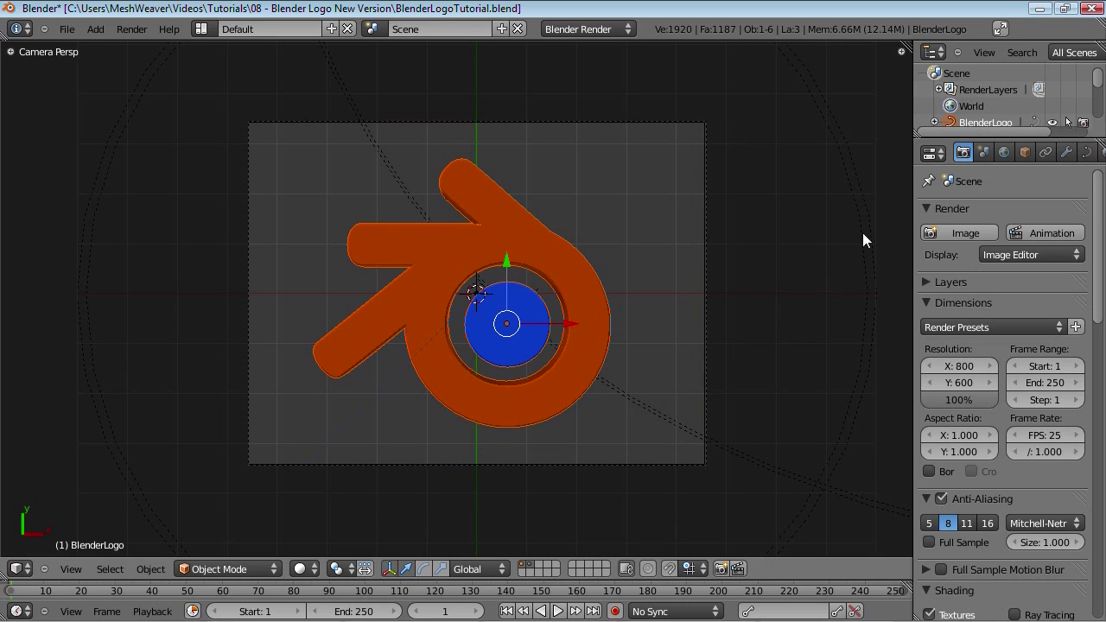
pyautogui.click(1086, 152)
pyautogui.click(1047, 470)
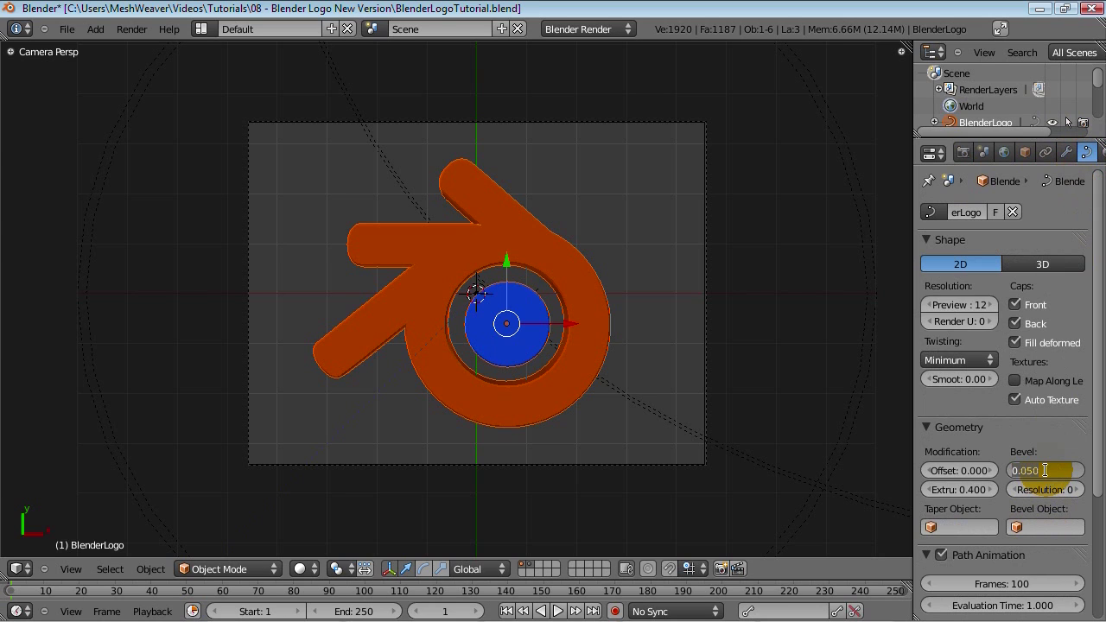
pyautogui.write('0.075')
pyautogui.press('Return')
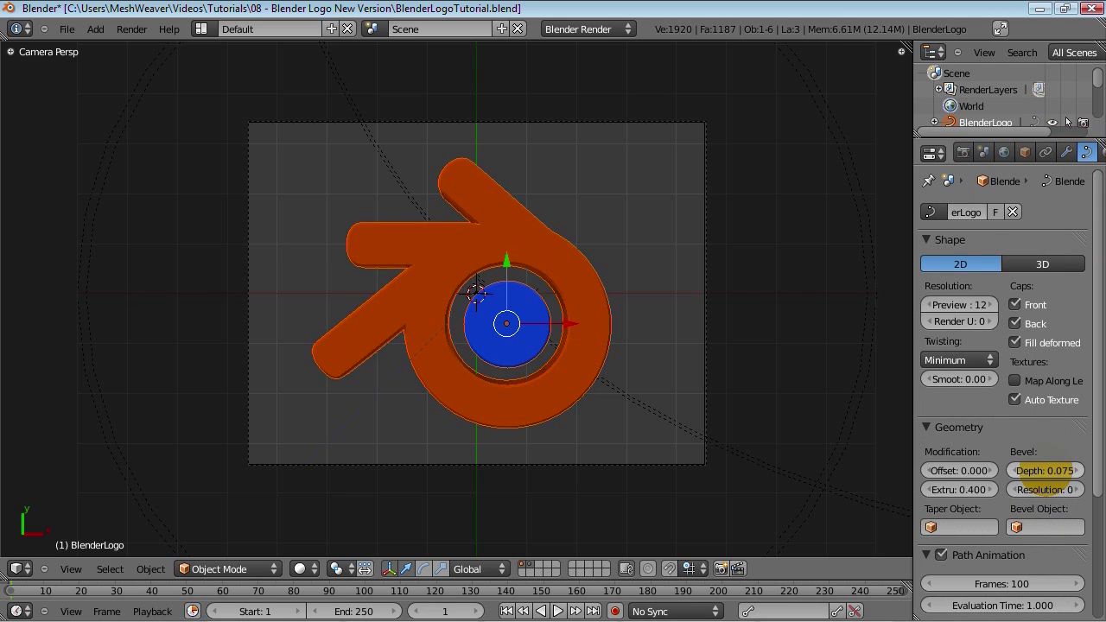
# Set the World horizon colour to black
pyautogui.scroll(4, 566, 337)
pyautogui.scroll(-1, 557, 339)
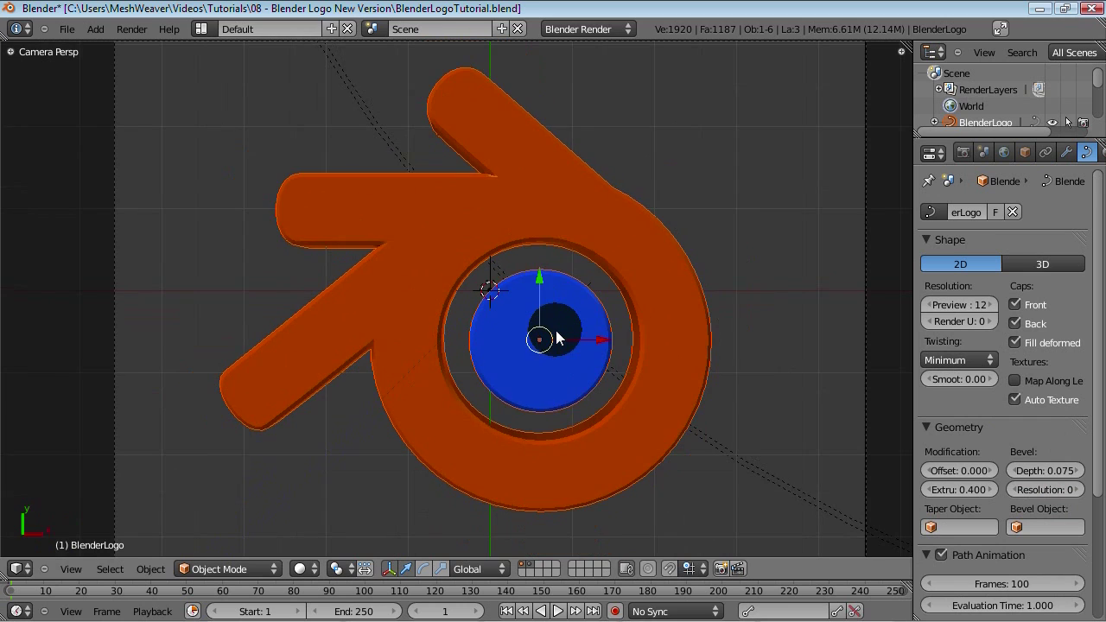
pyautogui.press('n')
pyautogui.press('n')
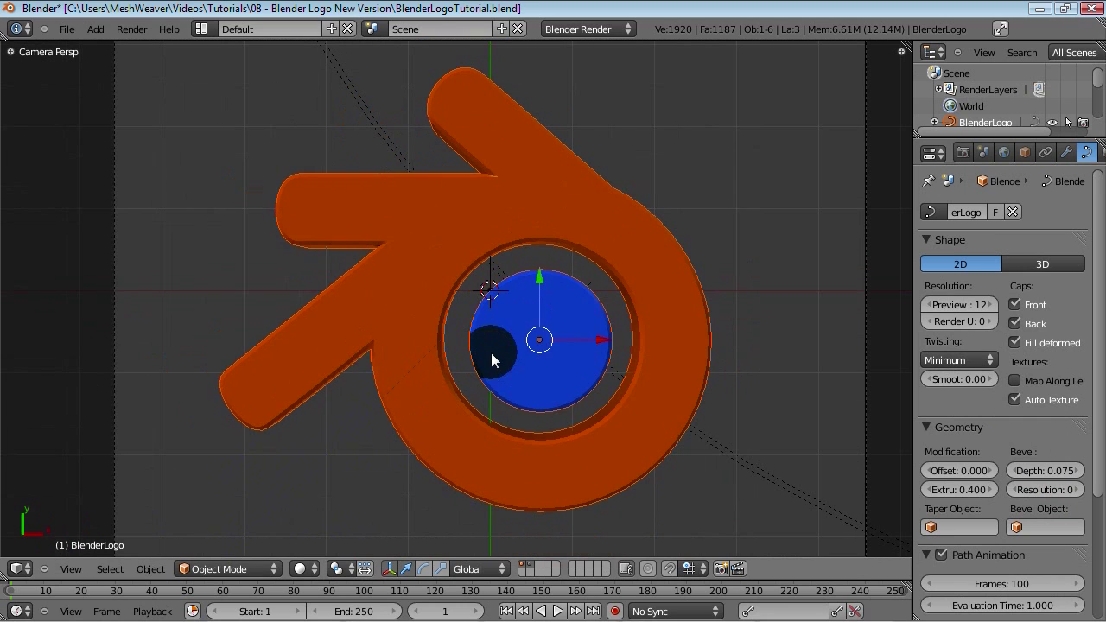
pyautogui.press('t')
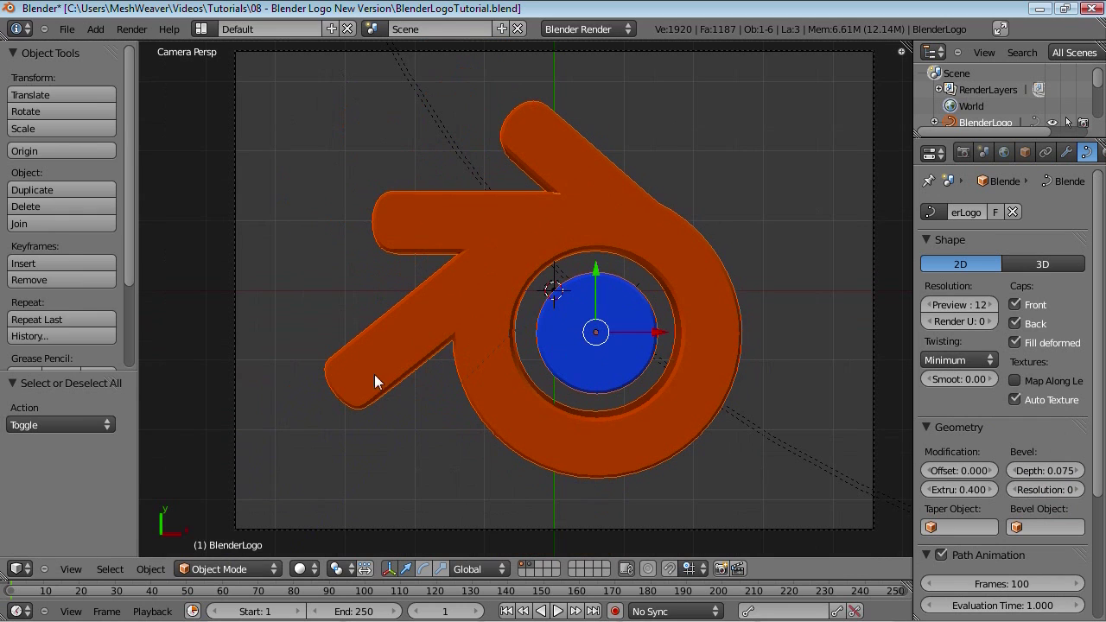
pyautogui.scroll(-3, 61, 281)
pyautogui.scroll(3, 79, 281)
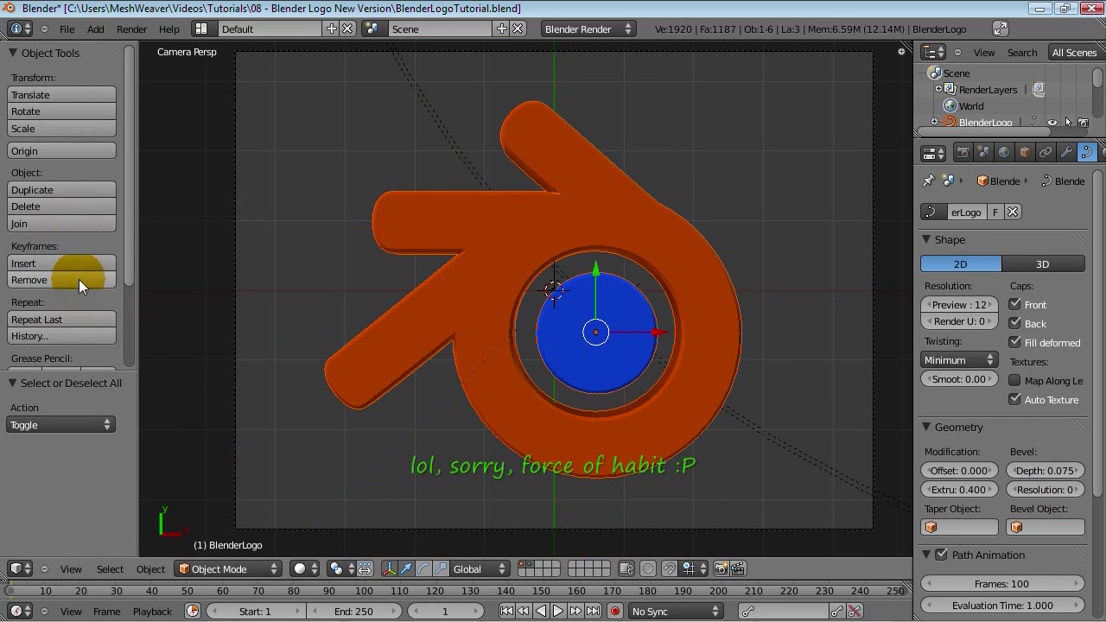
pyautogui.press('t')
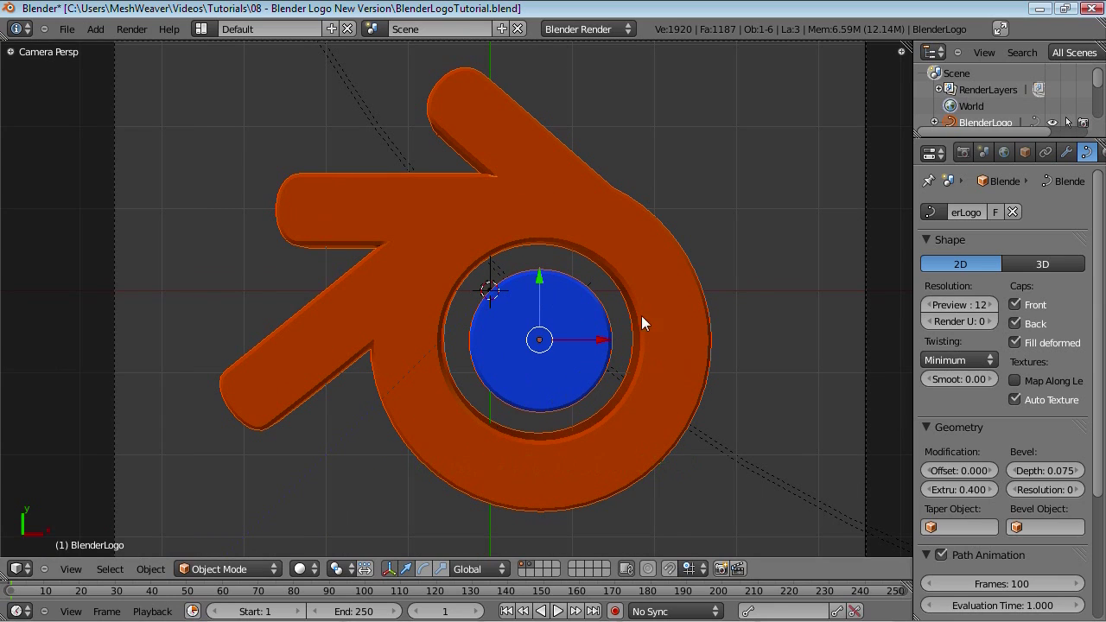
pyautogui.scroll(-2, 1039, 150)
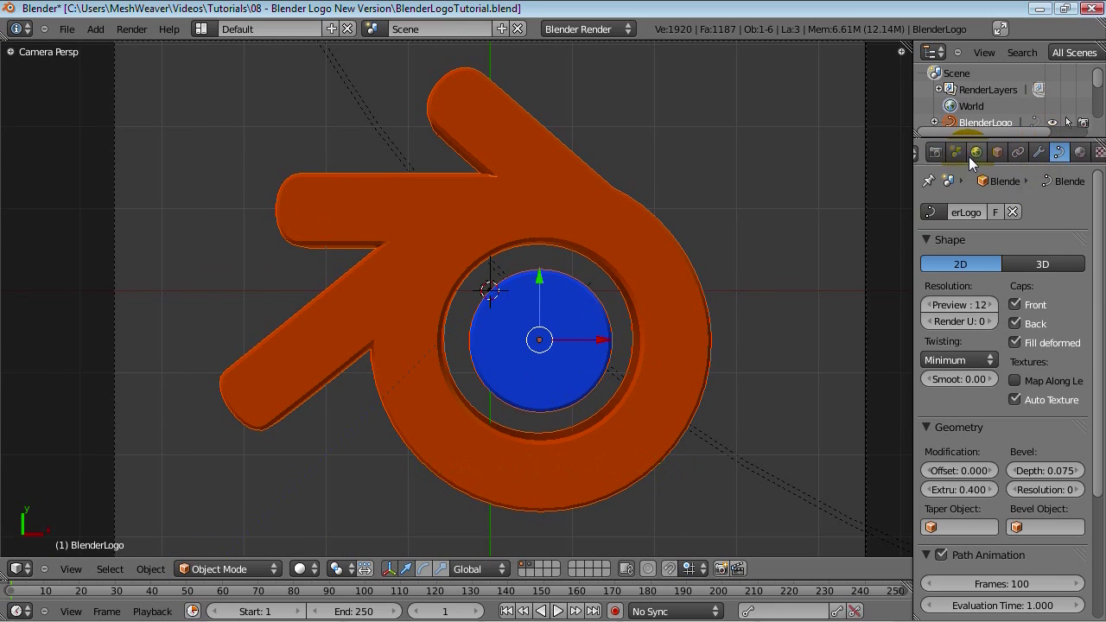
pyautogui.moveTo(969, 157); pyautogui.dragTo(994, 158, button='middle')
pyautogui.click(993, 153)
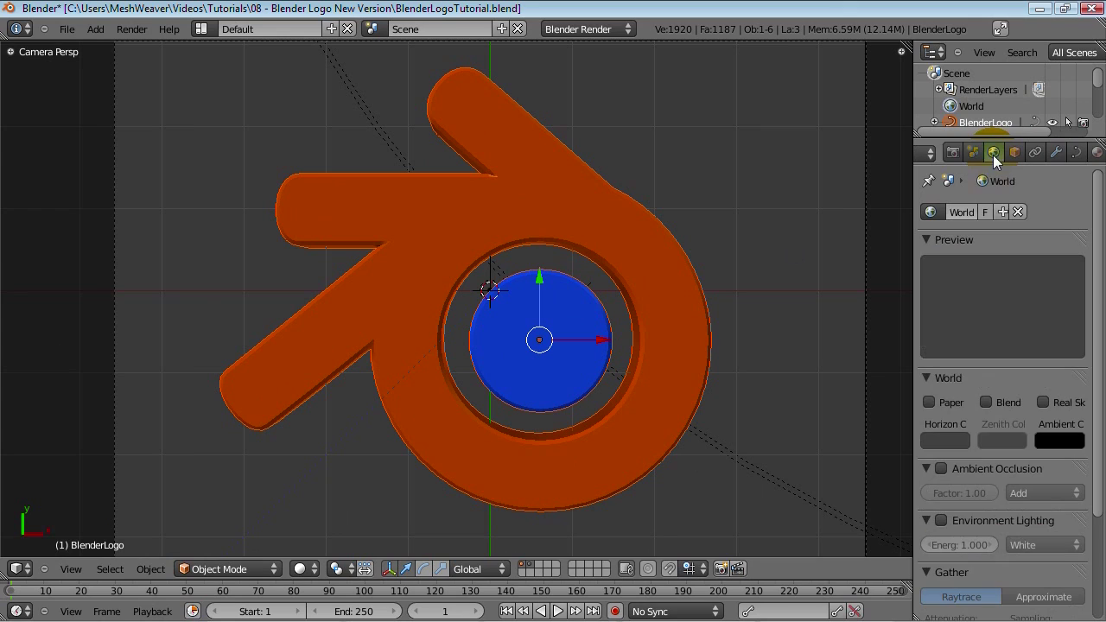
pyautogui.click(950, 441)
pyautogui.moveTo(962, 303); pyautogui.dragTo(960, 346)
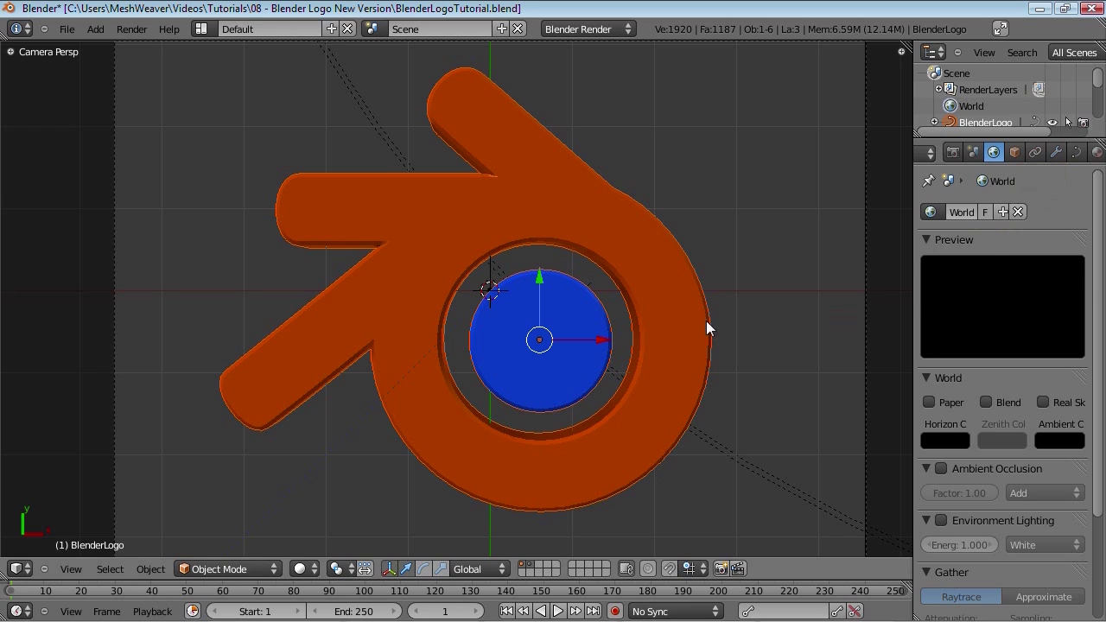
# Adjust the Orange_Clouds texture's normal influence in the Texture tab
pyautogui.scroll(-1, 1044, 155)
pyautogui.click(1080, 153)
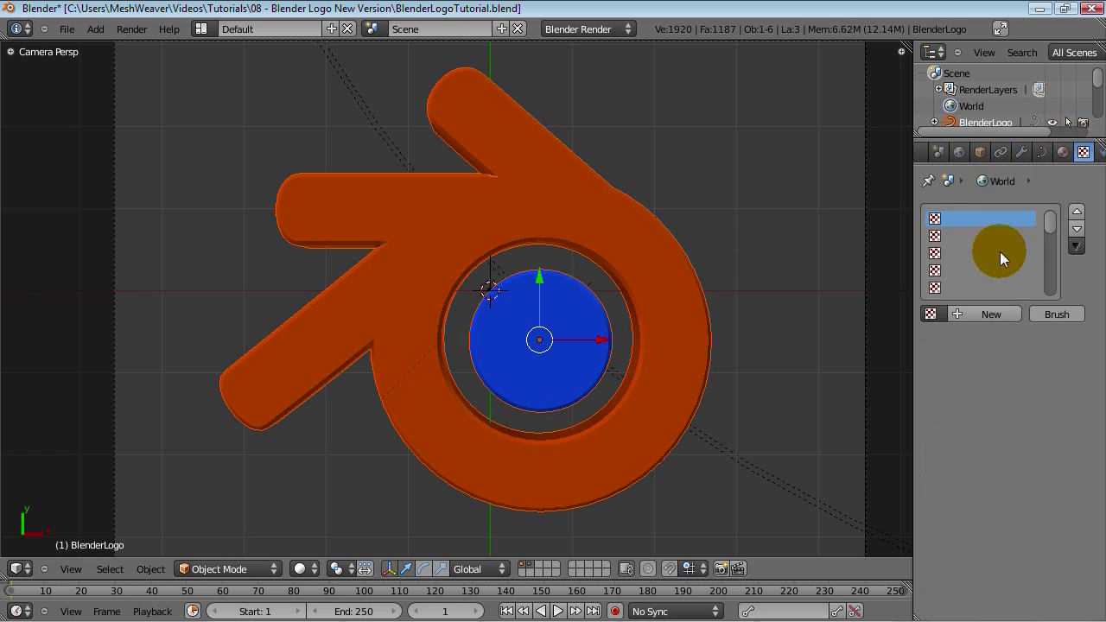
pyautogui.keyDown('ctrl'); pyautogui.scroll(1, 1083, 154); pyautogui.keyUp('ctrl')
pyautogui.click(1084, 153)
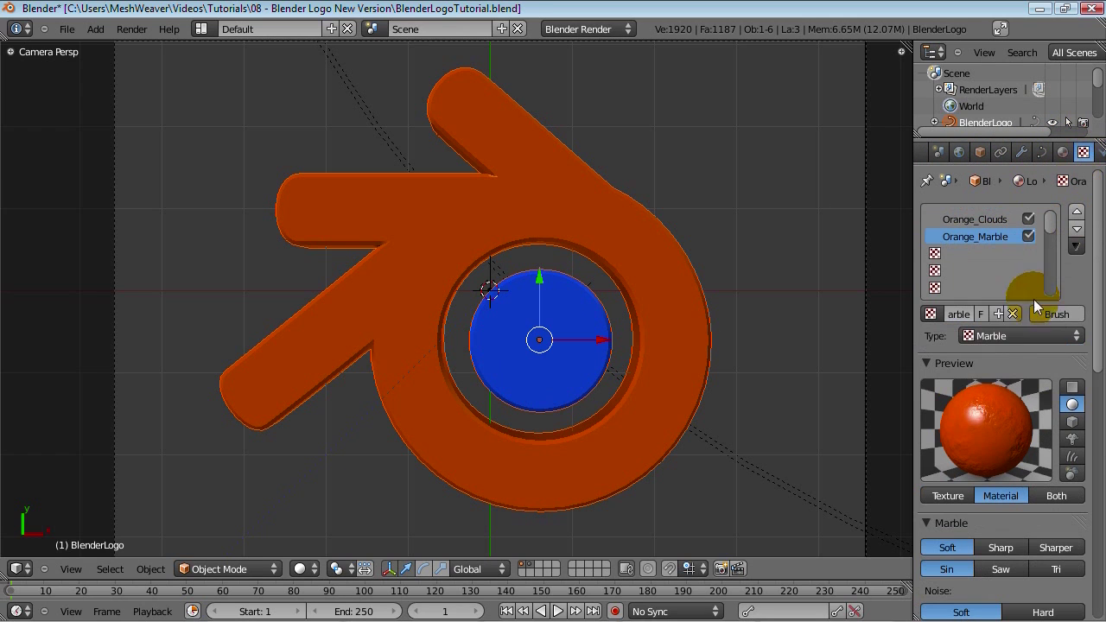
pyautogui.click(998, 221)
pyautogui.scroll(-7, 1041, 471)
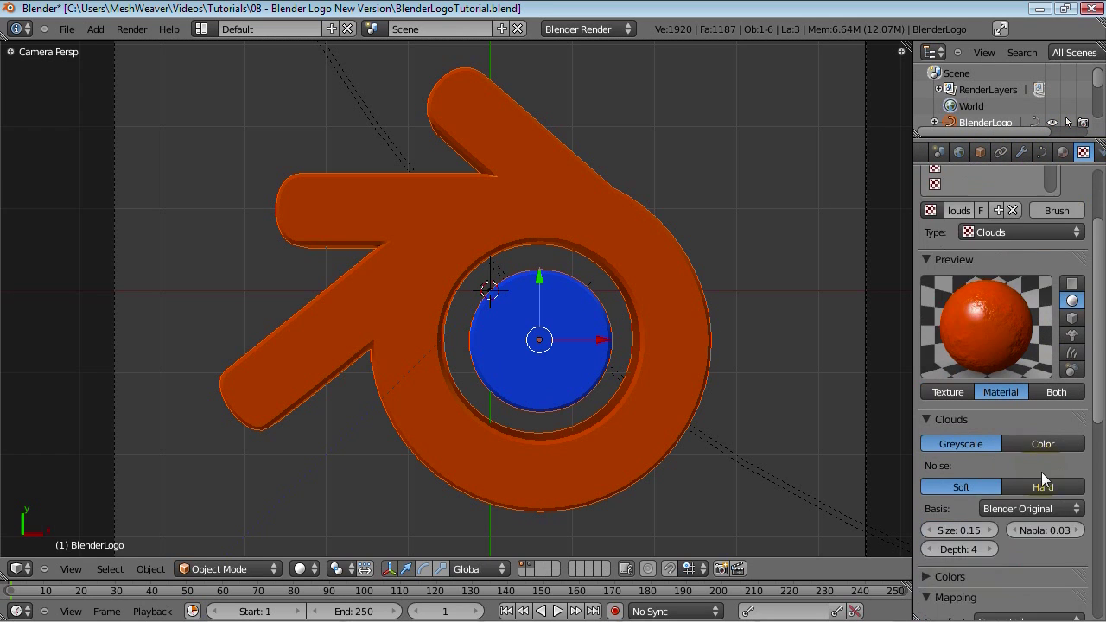
pyautogui.scroll(-5, 1042, 514)
pyautogui.click(1066, 484)
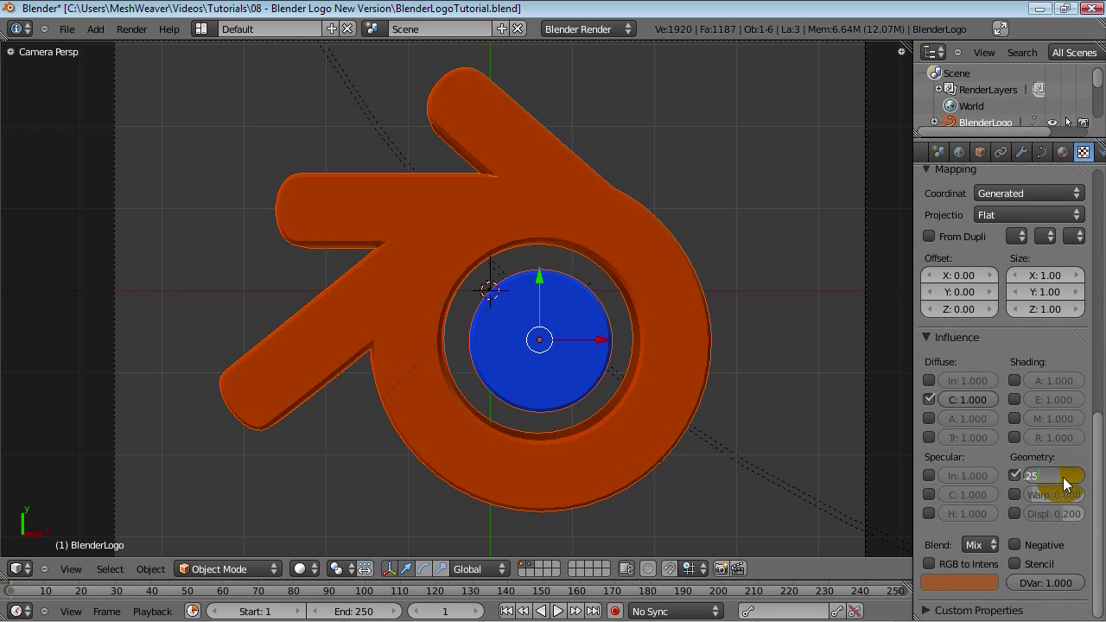
pyautogui.press('Return')
# Review the Orange_Marble texture settings, then reselect Orange_Clouds
pyautogui.scroll(10, 1059, 363)
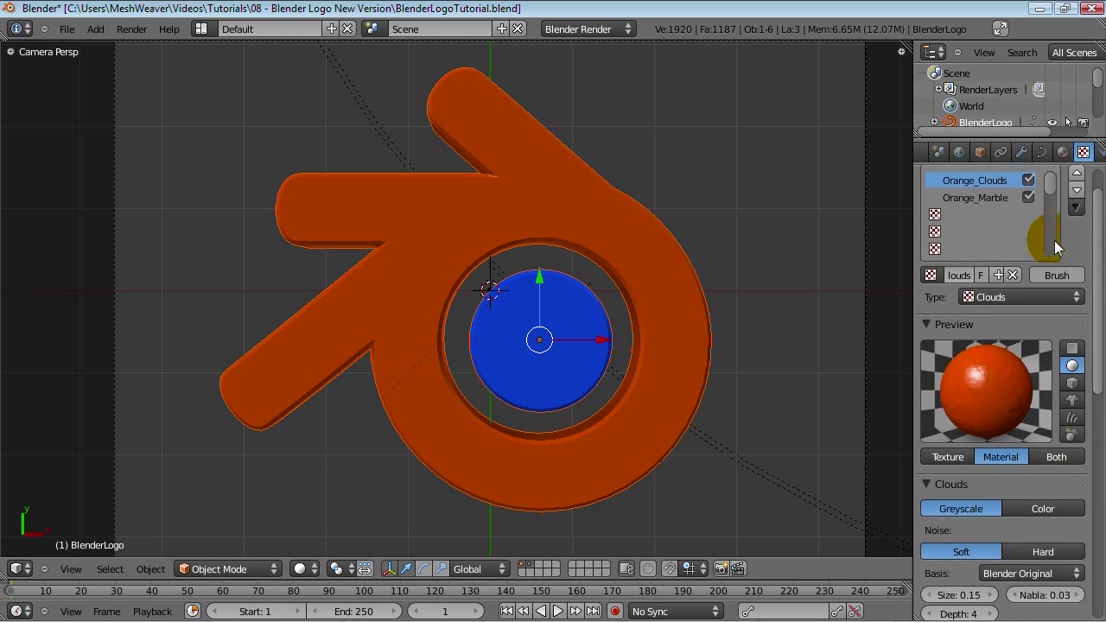
pyautogui.click(991, 201)
pyautogui.moveTo(1097, 239); pyautogui.dragTo(1101, 462)
pyautogui.moveTo(1061, 538)
pyautogui.mouseDown()
pyautogui.moveTo(1042, 537)
pyautogui.moveTo(1077, 529)
pyautogui.mouseUp()
pyautogui.scroll(10, 994, 424)
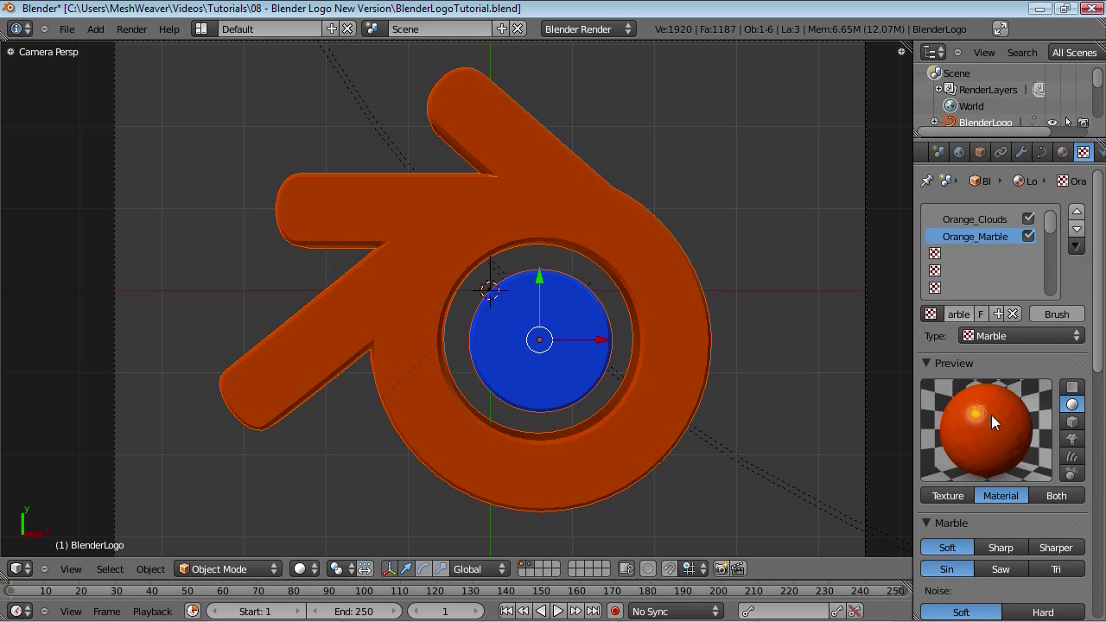
pyautogui.click(977, 219)
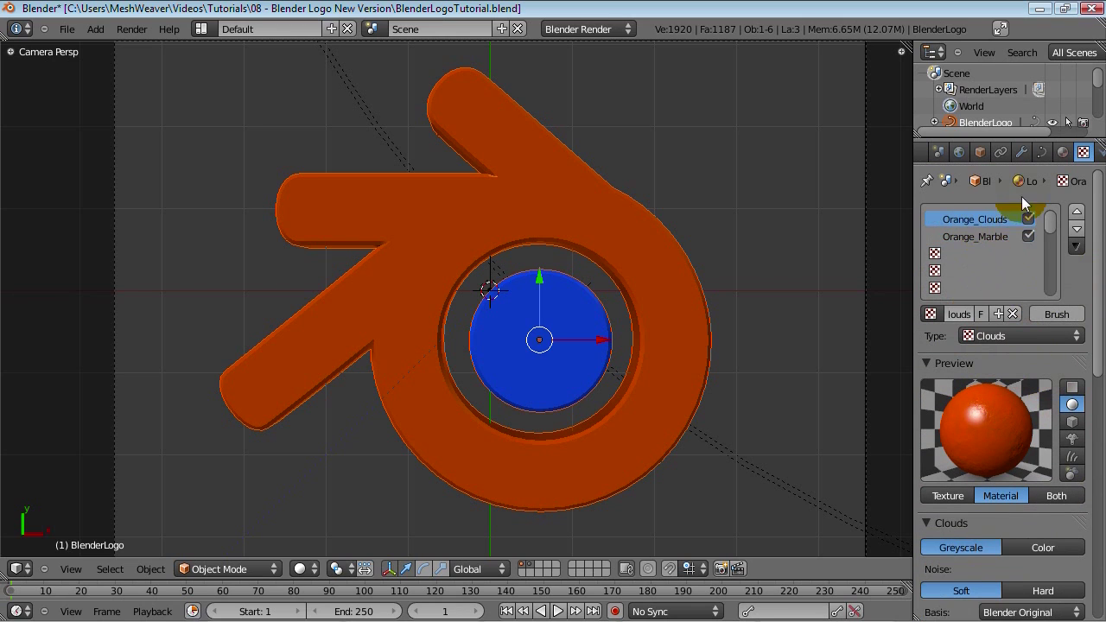
# Make Logo_Blue active and set Blue_Clouds normal influence to 0.25
pyautogui.click(1062, 151)
pyautogui.click(972, 235)
pyautogui.click(1083, 151)
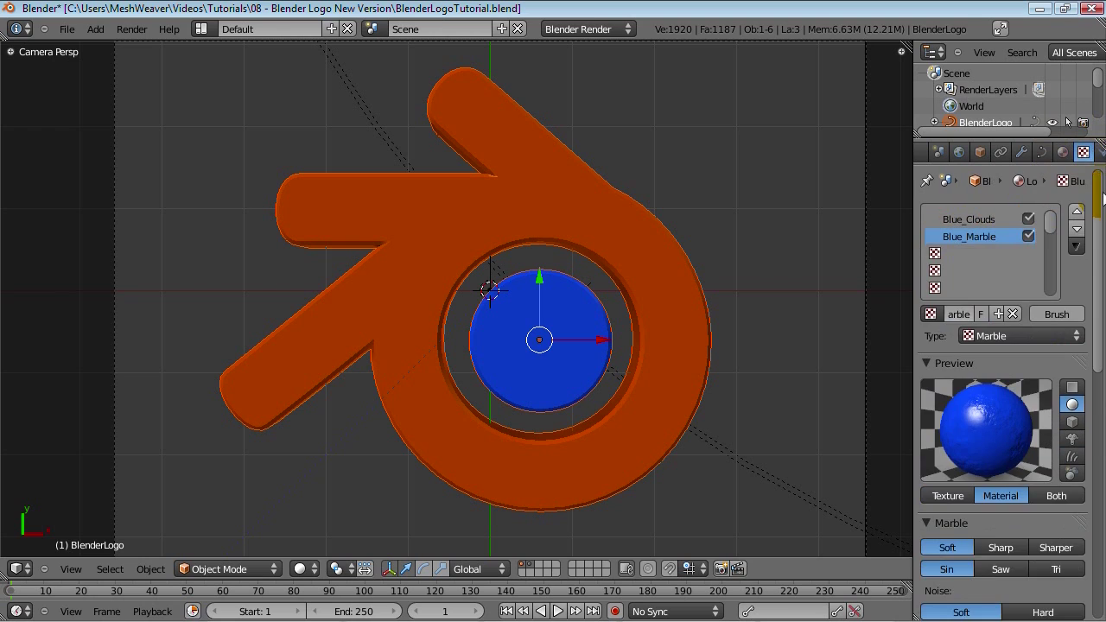
pyautogui.scroll(-12, 1055, 483)
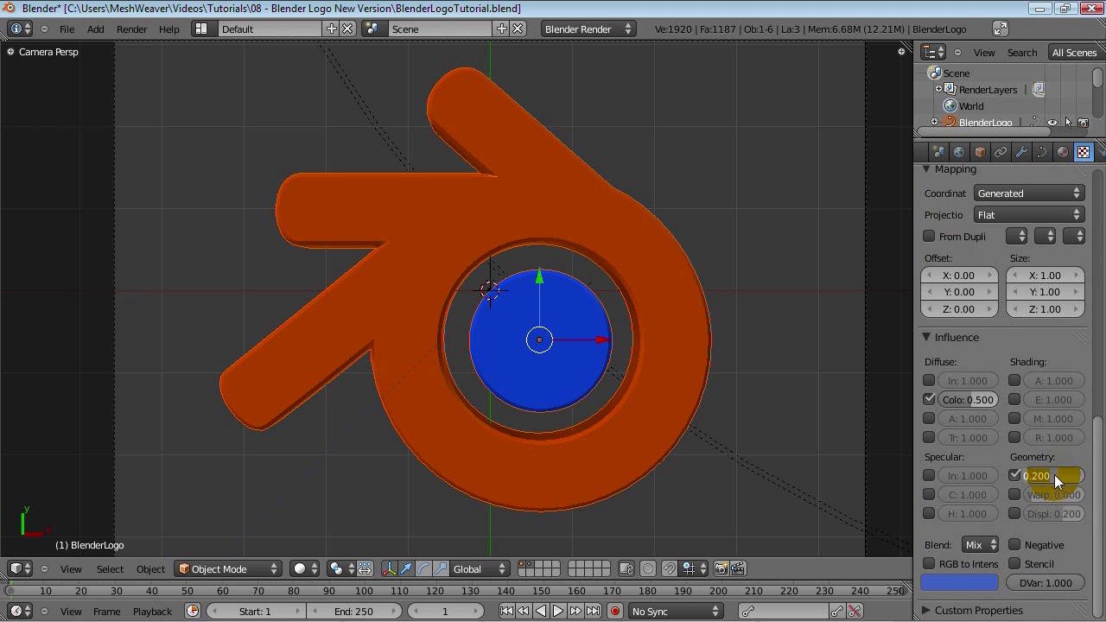
pyautogui.scroll(12, 963, 216)
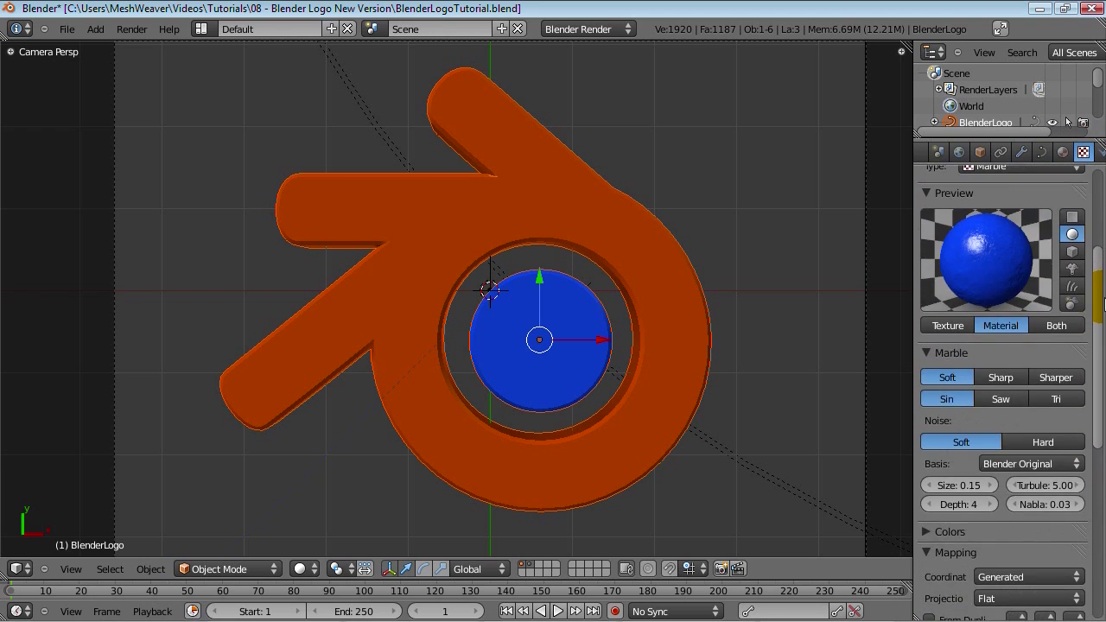
pyautogui.moveTo(1096, 250); pyautogui.dragTo(1099, 489)
pyautogui.click(1025, 220)
pyautogui.click(1060, 474)
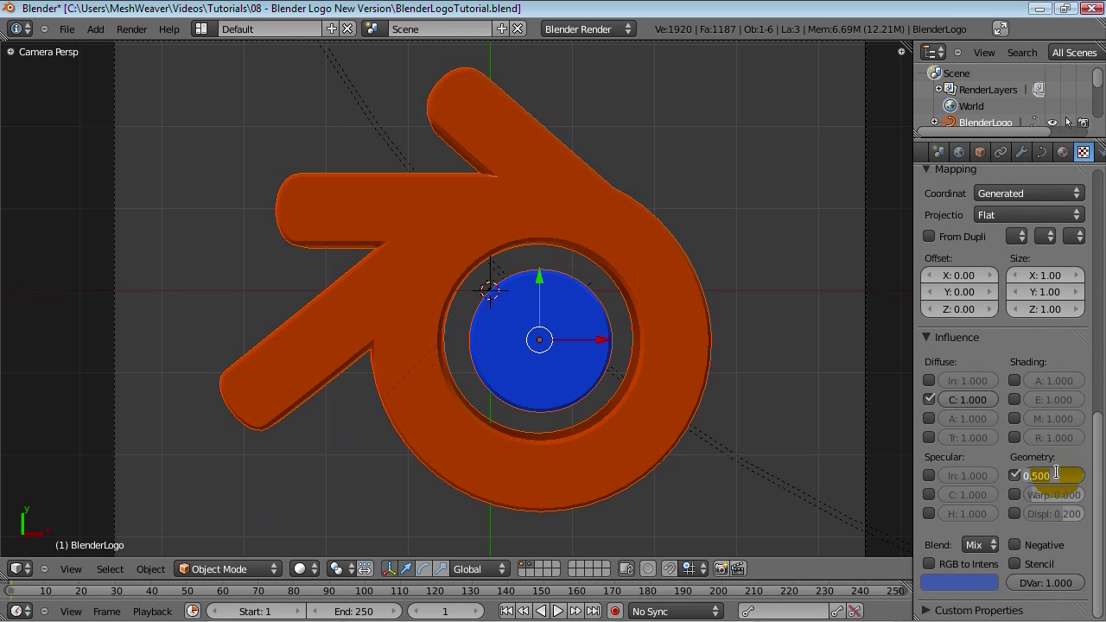
pyautogui.write('.25')
pyautogui.press('Return')
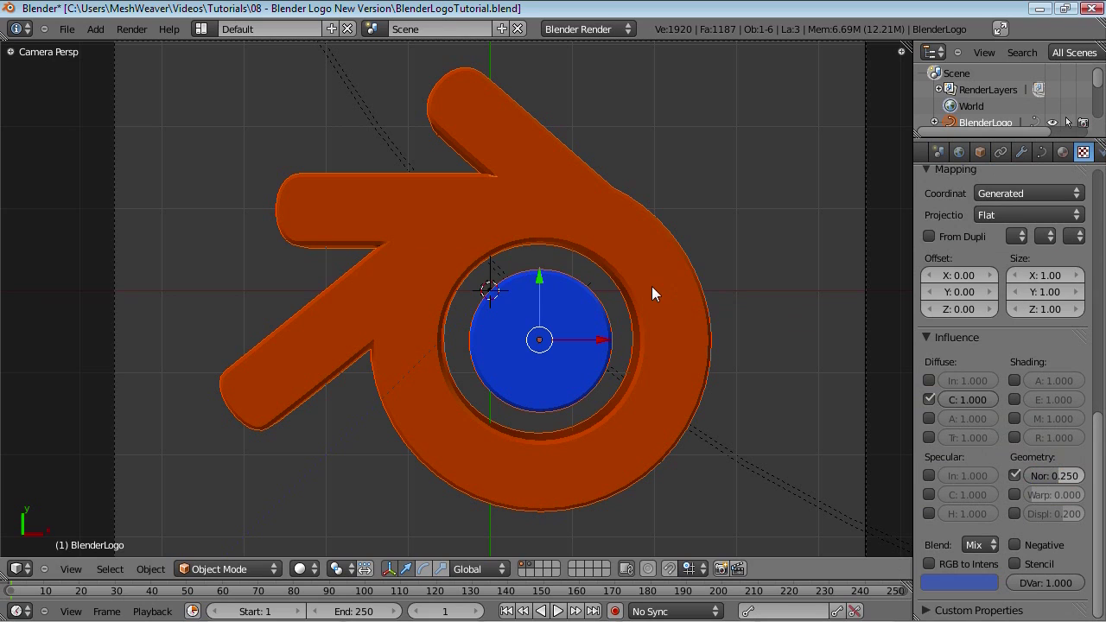
# Save the file and render the logo to check the bumps
pyautogui.hotkey('ctrl', 's')
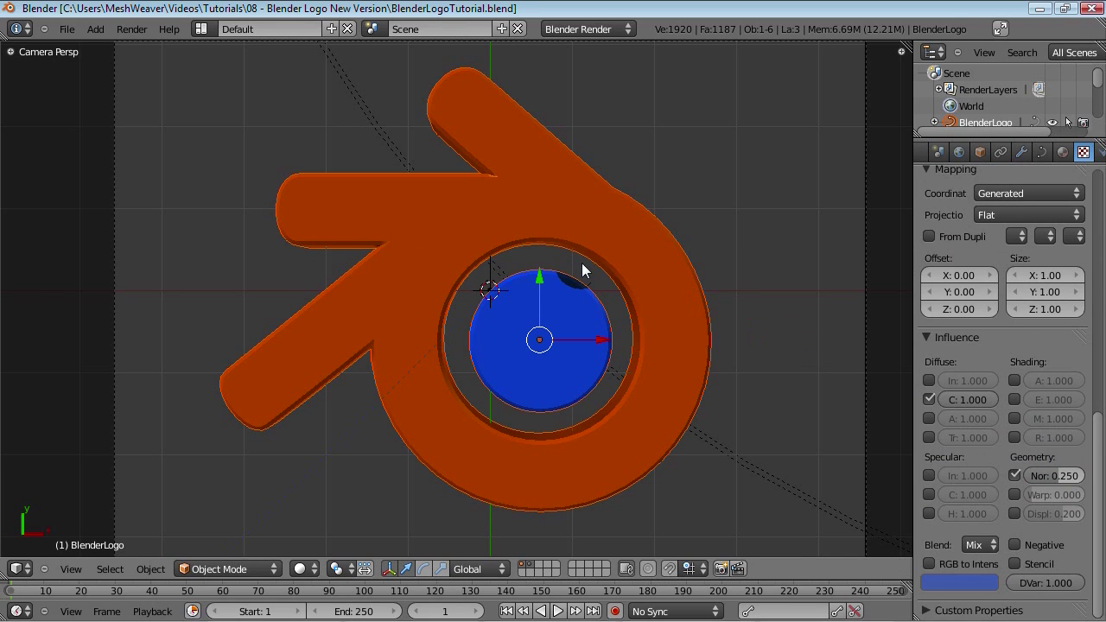
pyautogui.press('F12')
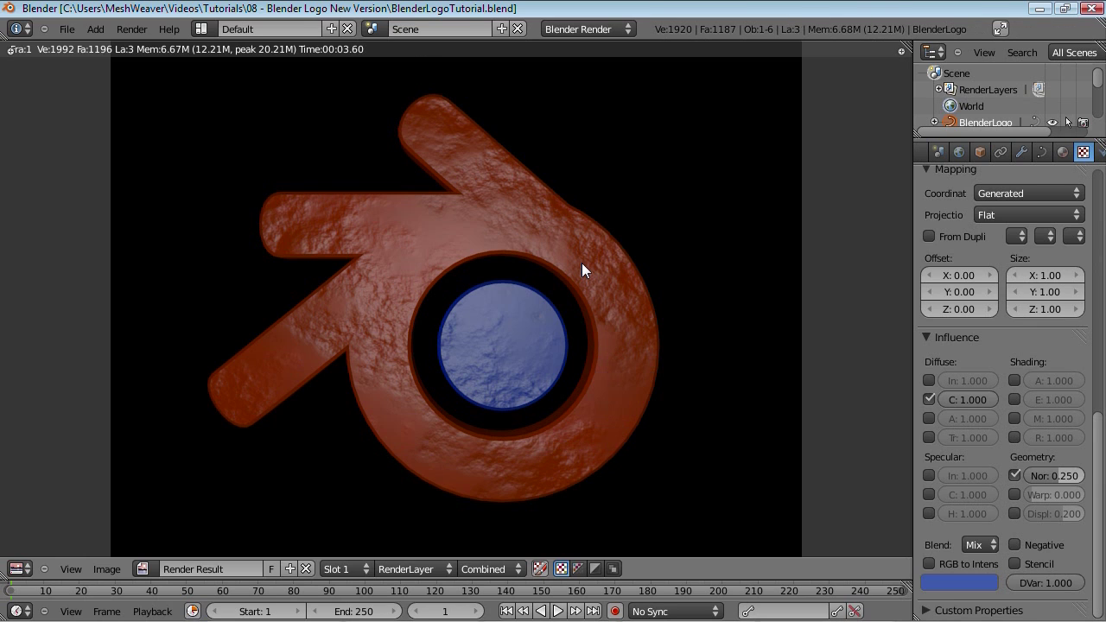
pyautogui.press('Escape')
# Adjust Blue_Marble's bump strength and begin lowering Blue_Clouds toward 0.125
pyautogui.scroll(15, 1035, 366)
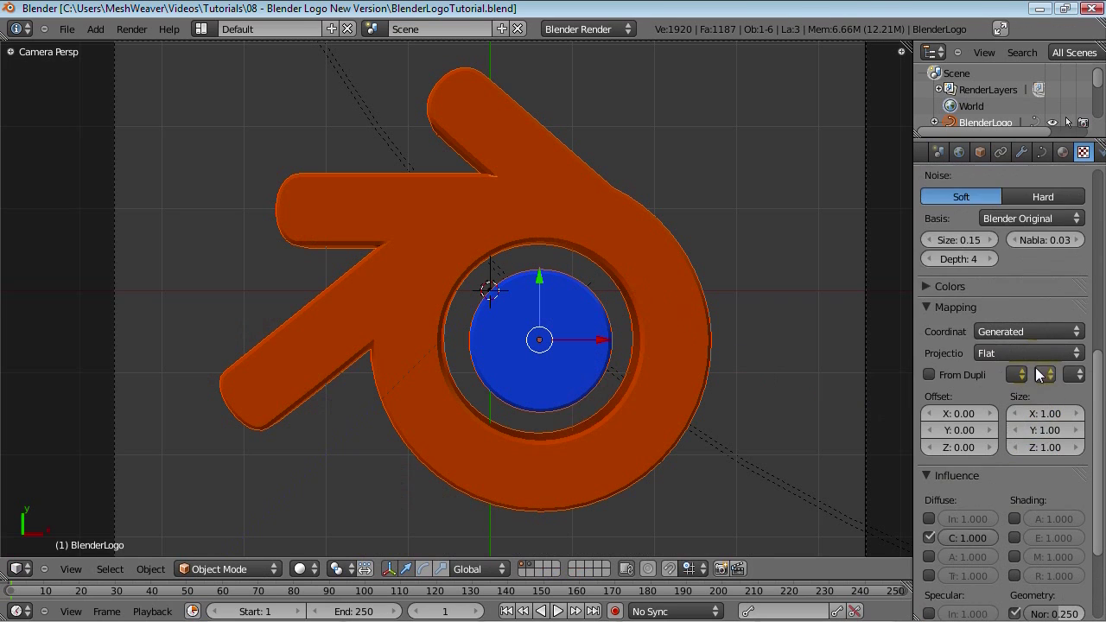
pyautogui.click(975, 225)
pyautogui.moveTo(1095, 223); pyautogui.dragTo(1096, 473)
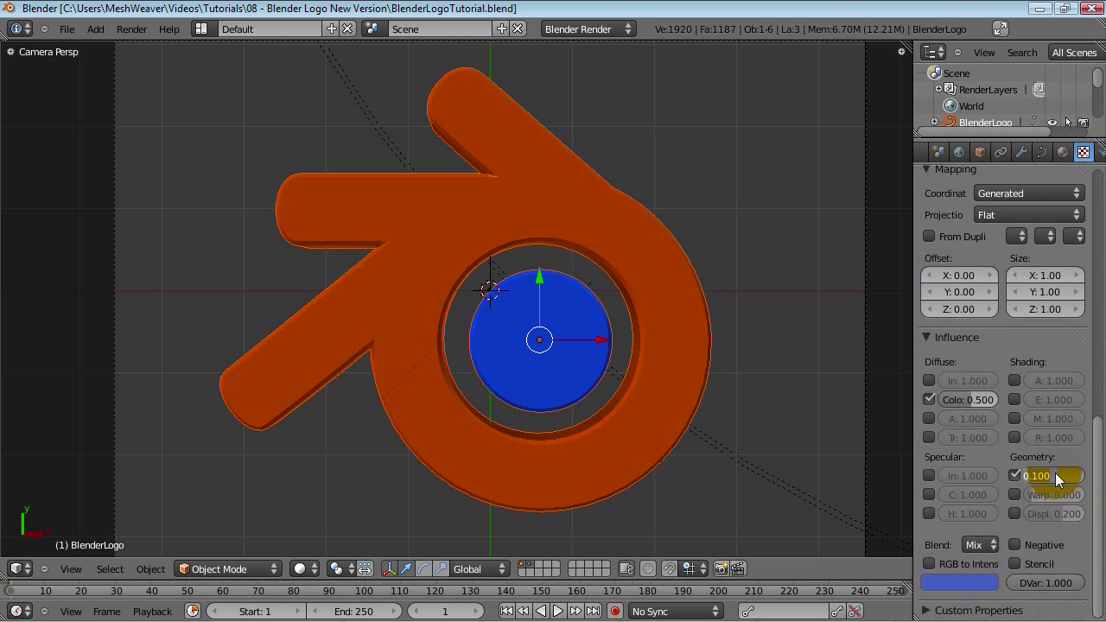
pyautogui.press('Return')
pyautogui.moveTo(1098, 444); pyautogui.dragTo(1098, 199)
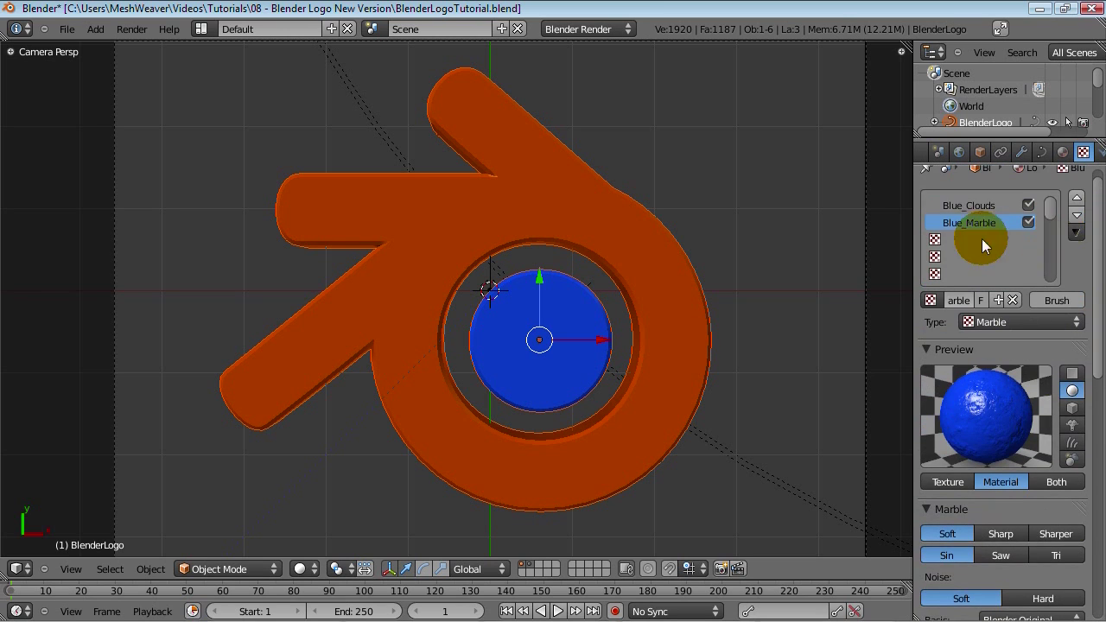
pyautogui.click(968, 205)
pyautogui.moveTo(1096, 309); pyautogui.dragTo(1096, 457)
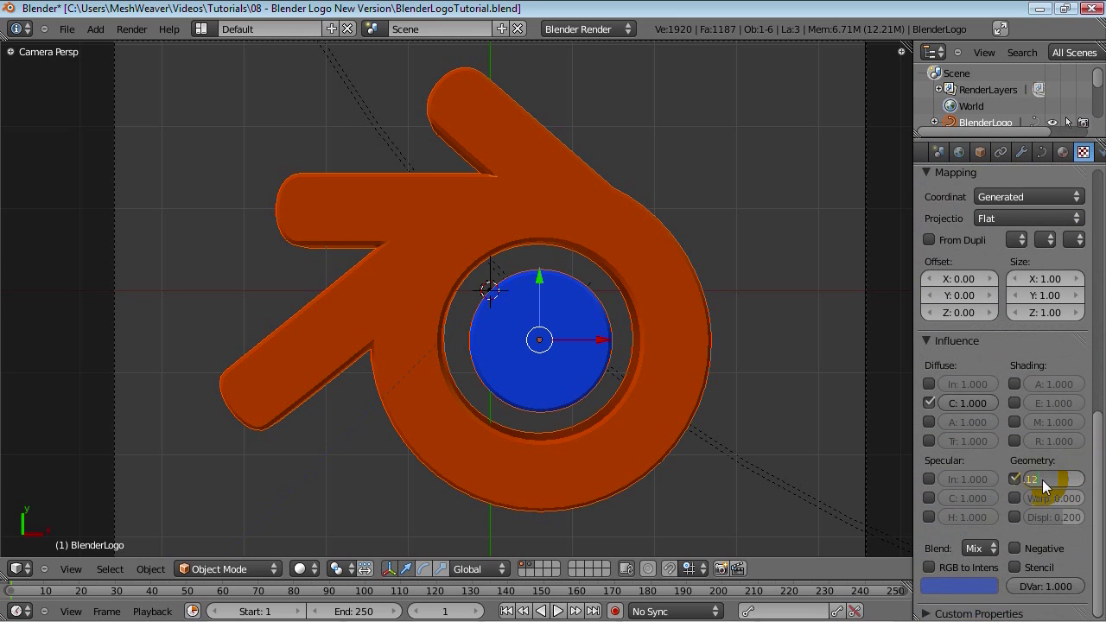
pyautogui.moveTo(1097, 482)
pyautogui.mouseDown()
pyautogui.moveTo(1099, 259)
pyautogui.moveTo(1097, 482)
pyautogui.mouseUp()
pyautogui.click(1064, 477)
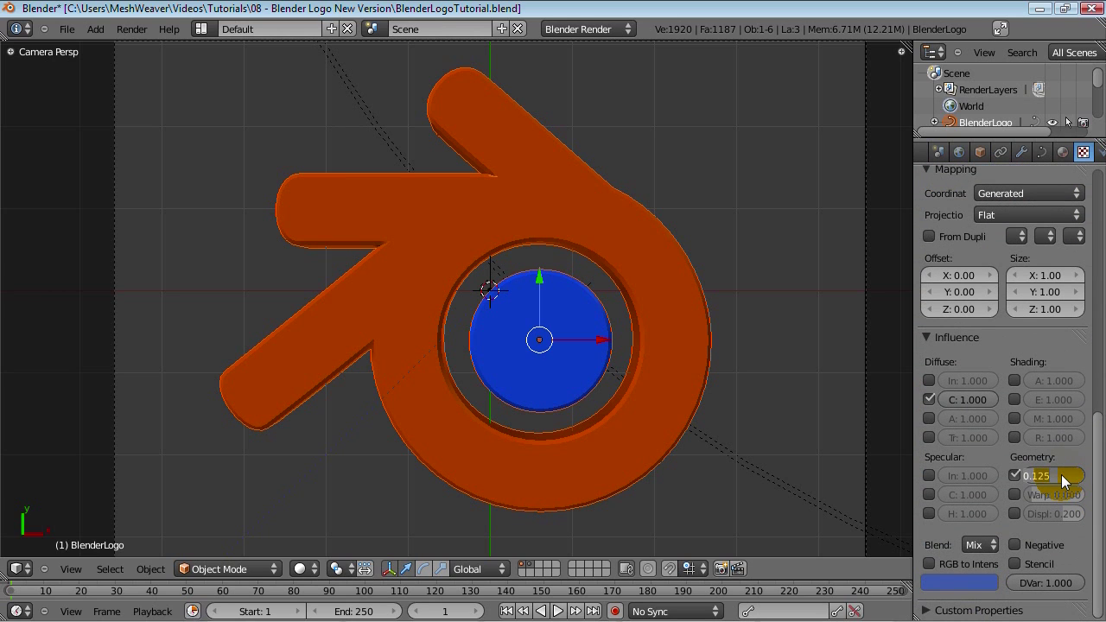
pyautogui.write('1')
# Set the Blue_Marble texture's bump strength to 0.05
pyautogui.moveTo(1096, 481); pyautogui.dragTo(1103, 216)
pyautogui.click(977, 237)
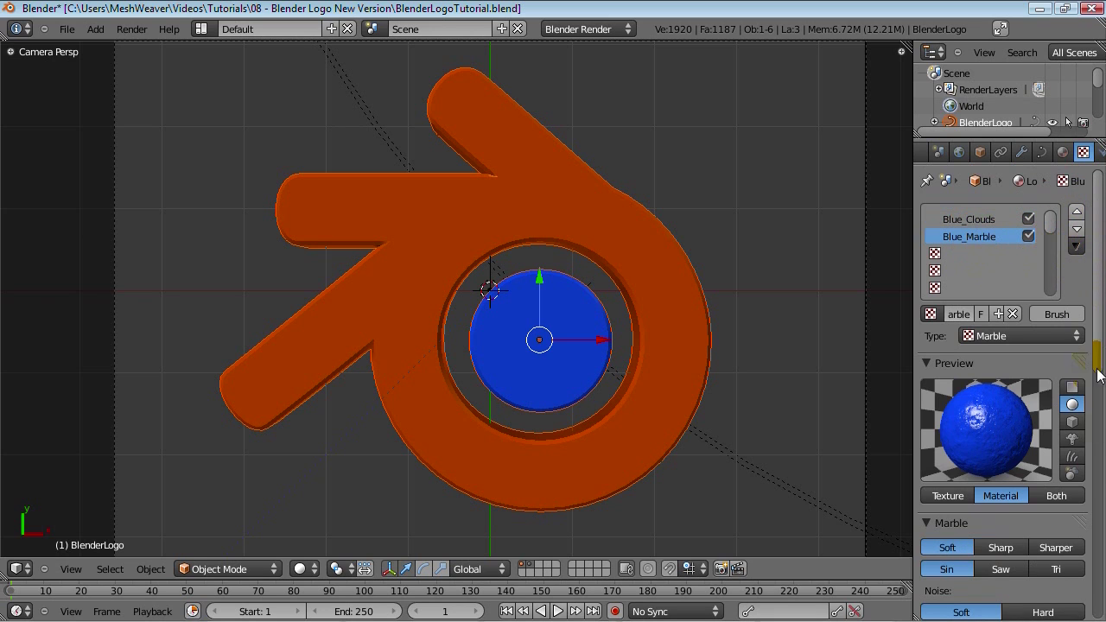
pyautogui.moveTo(1103, 304); pyautogui.dragTo(1035, 231)
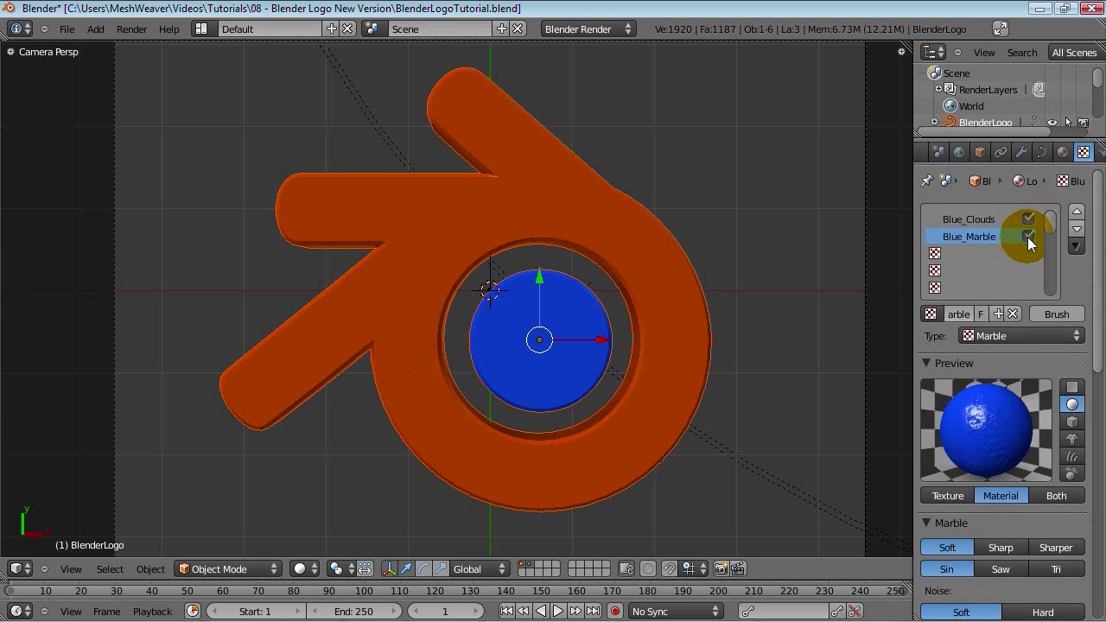
pyautogui.click(1099, 254)
pyautogui.moveTo(1100, 264); pyautogui.dragTo(1060, 495)
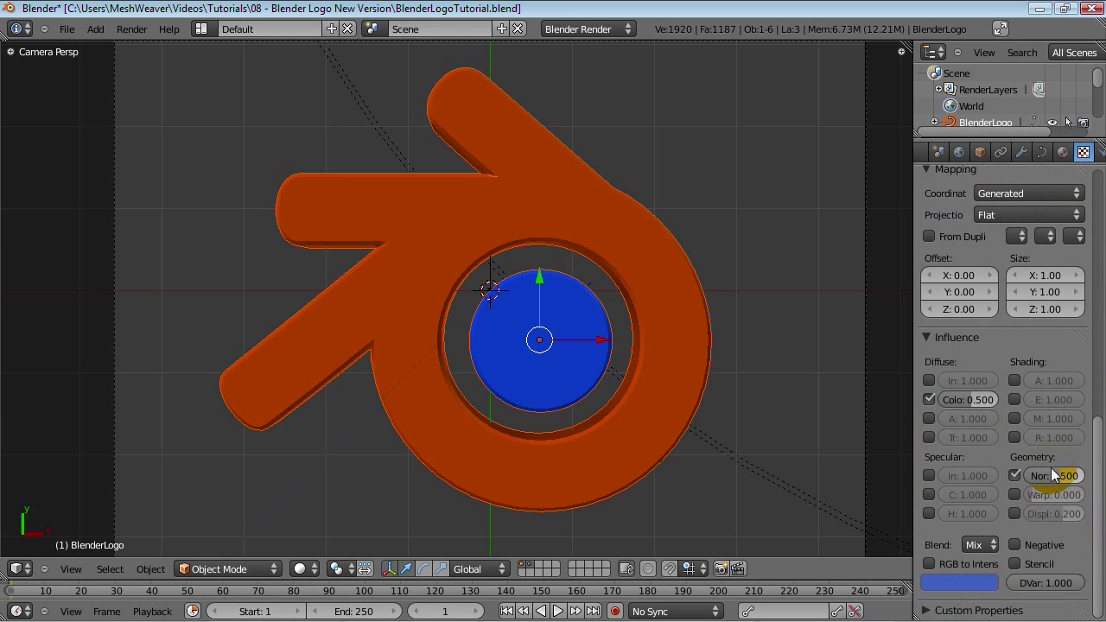
pyautogui.click(1066, 482)
pyautogui.write('0.05')
pyautogui.press('Return')
# Make Logo_Orange active and lower the Orange_Marble bump strength
pyautogui.scroll(2, 1096, 432)
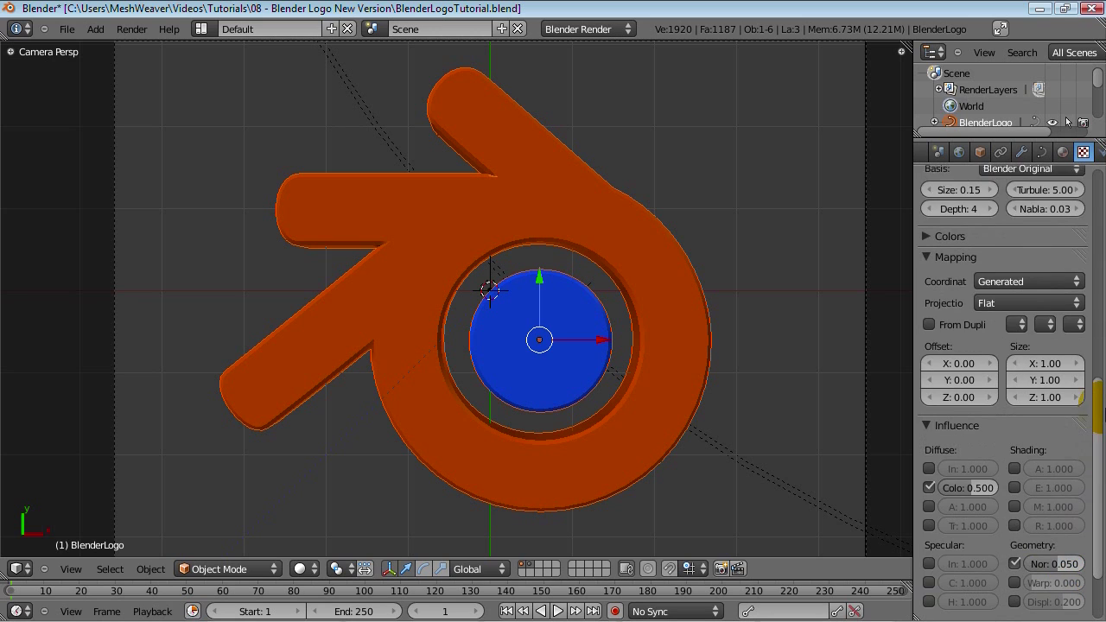
pyautogui.scroll(10, 1097, 414)
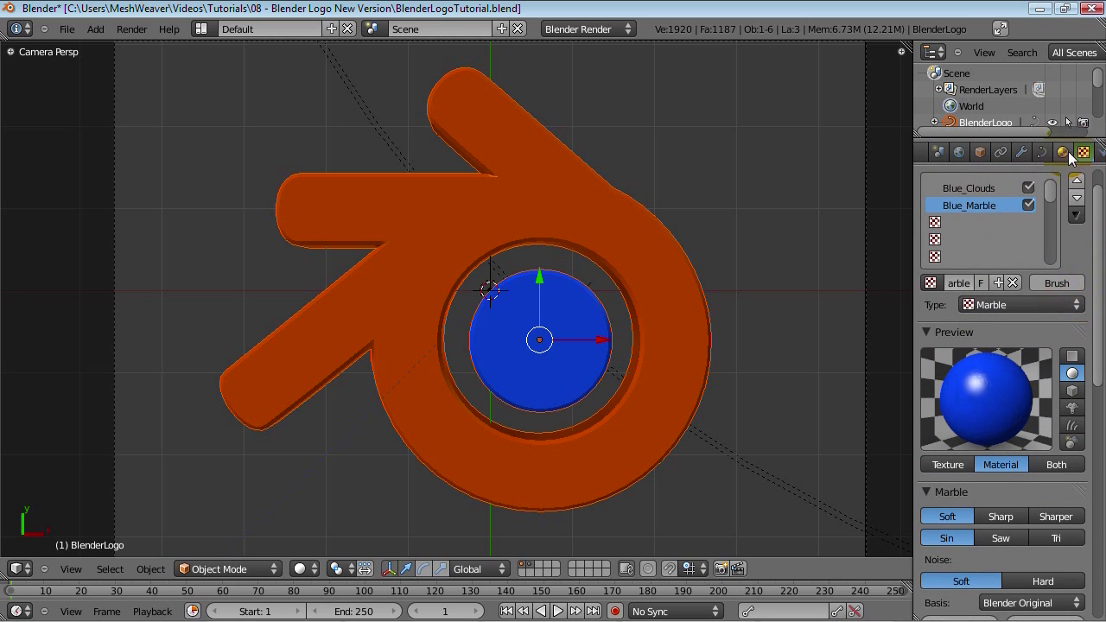
pyautogui.click(1062, 153)
pyautogui.click(937, 218)
pyautogui.moveTo(1098, 222)
pyautogui.mouseDown()
pyautogui.moveTo(1092, 449)
pyautogui.moveTo(1103, 458)
pyautogui.moveTo(1099, 207)
pyautogui.moveTo(1096, 449)
pyautogui.mouseUp()
pyautogui.click(1083, 152)
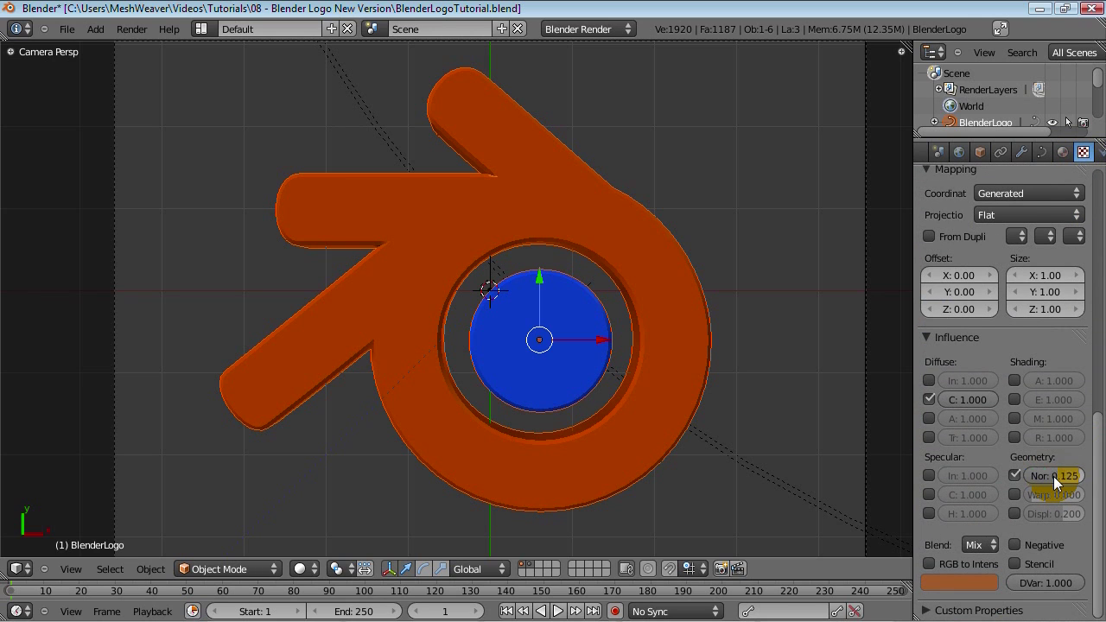
pyautogui.scroll(9, 1038, 398)
pyautogui.moveTo(1101, 304); pyautogui.dragTo(1099, 449)
pyautogui.click(1015, 239)
pyautogui.click(1062, 477)
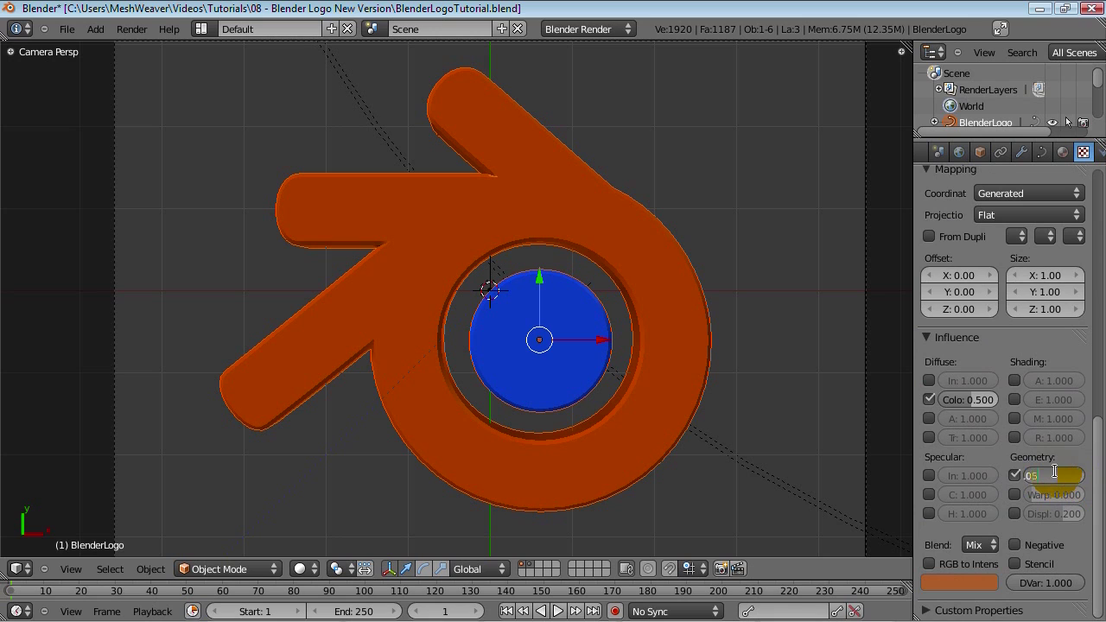
pyautogui.moveTo(1099, 458); pyautogui.dragTo(1100, 238)
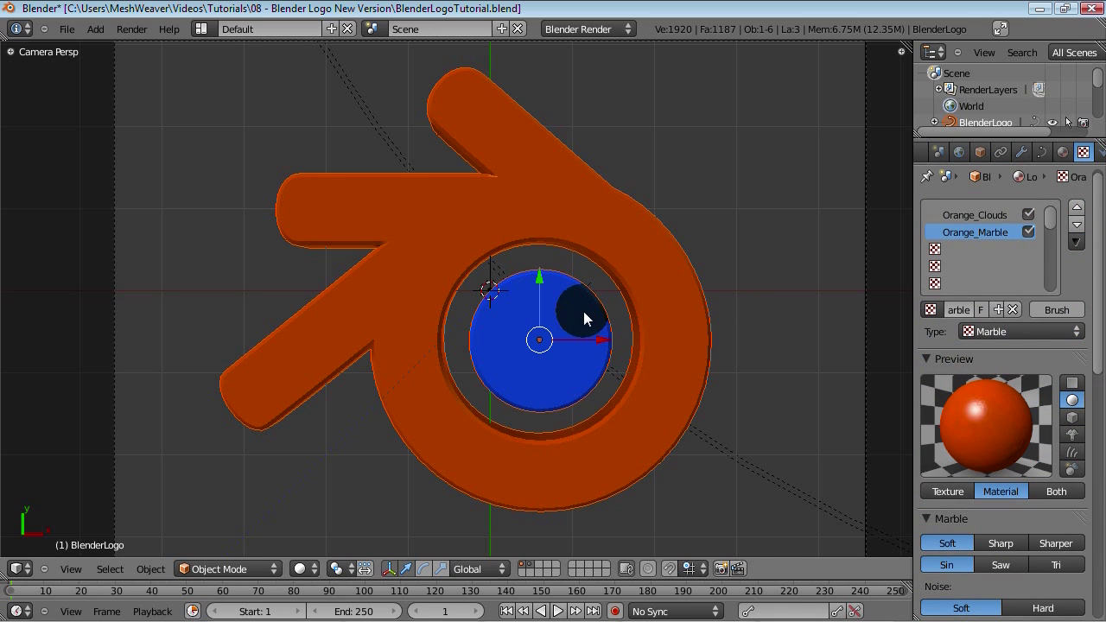
# Render the logo, then save over the blend file
pyautogui.press('F12')
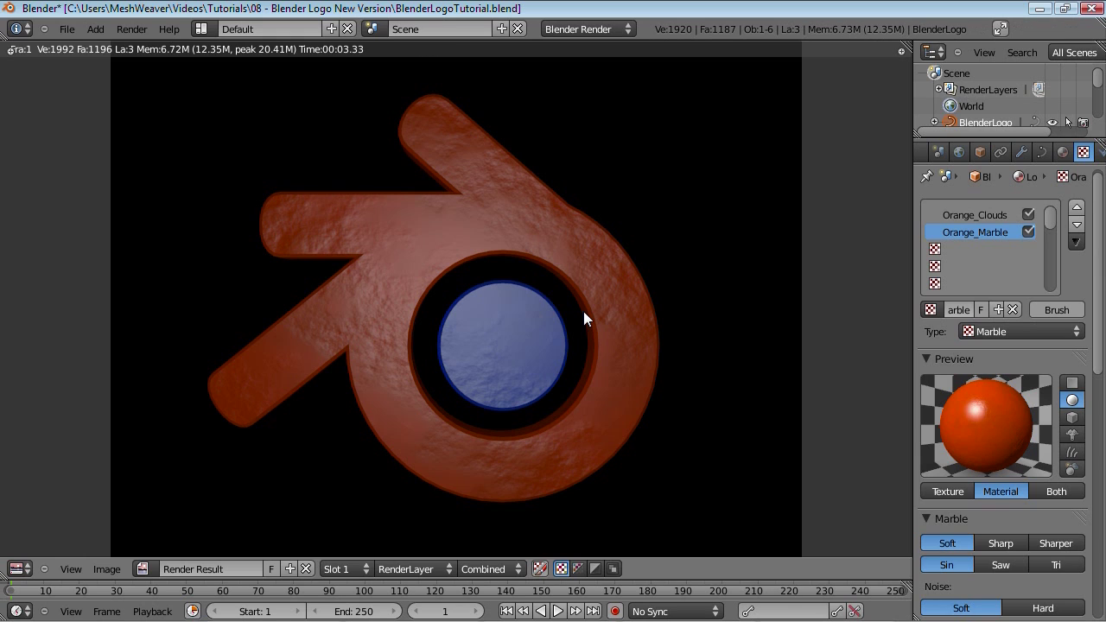
pyautogui.press('Escape')
pyautogui.hotkey('ctrl', 's')
pyautogui.click(569, 311)
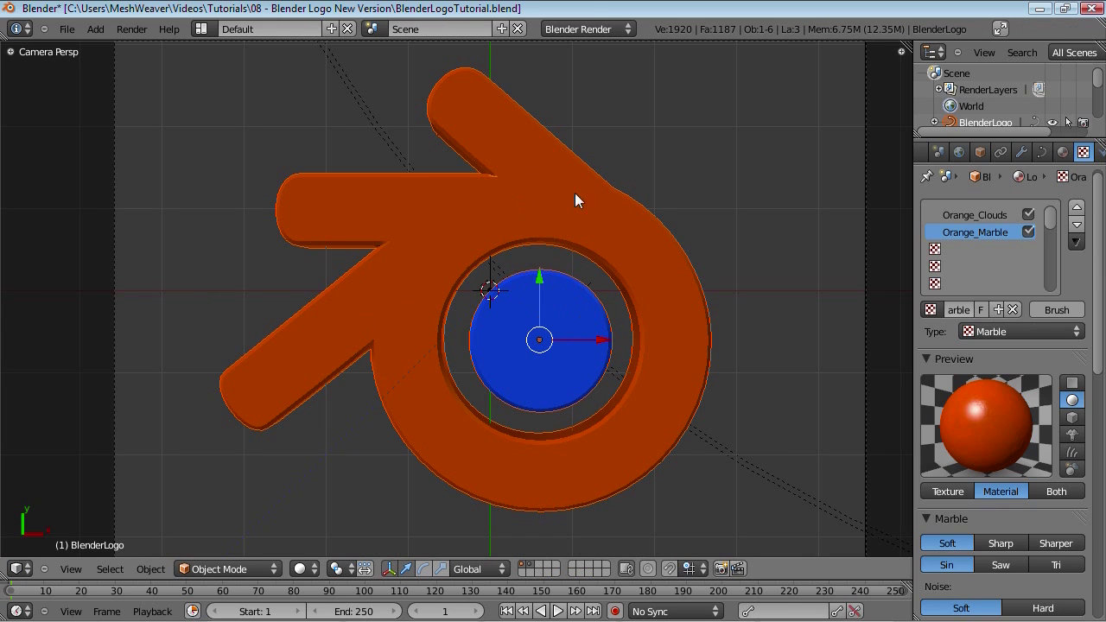
# Lower the specular intensity of Logo_Orange and Logo_Blue to 0.1
pyautogui.click(1062, 152)
pyautogui.moveTo(959, 574); pyautogui.dragTo(933, 574)
pyautogui.rightClick(578, 354)
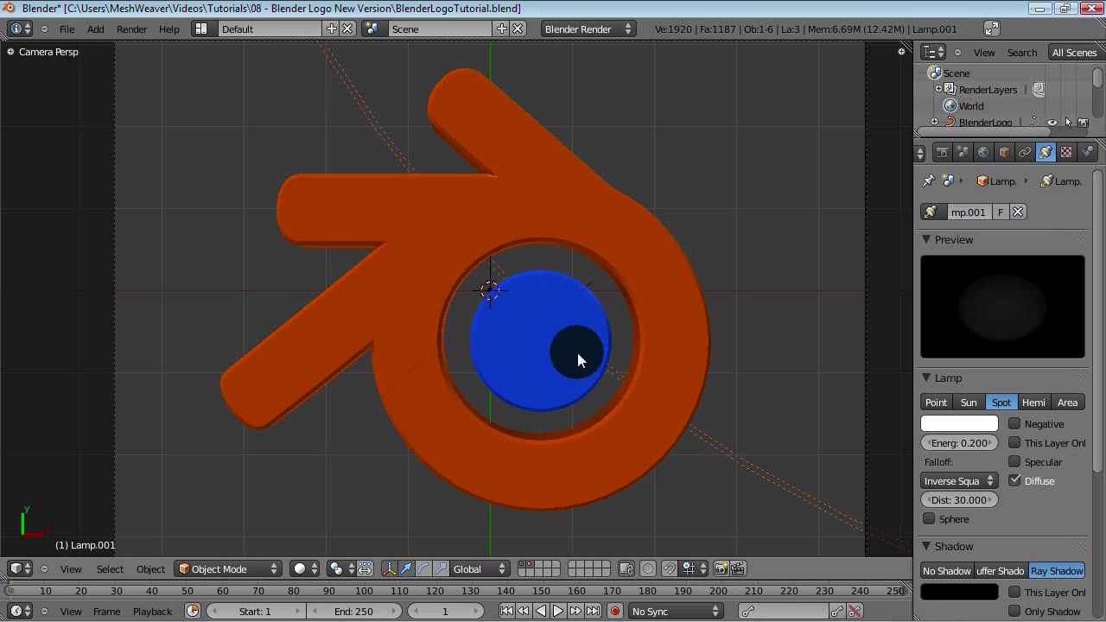
pyautogui.rightClick(577, 354)
pyautogui.click(977, 236)
pyautogui.click(975, 576)
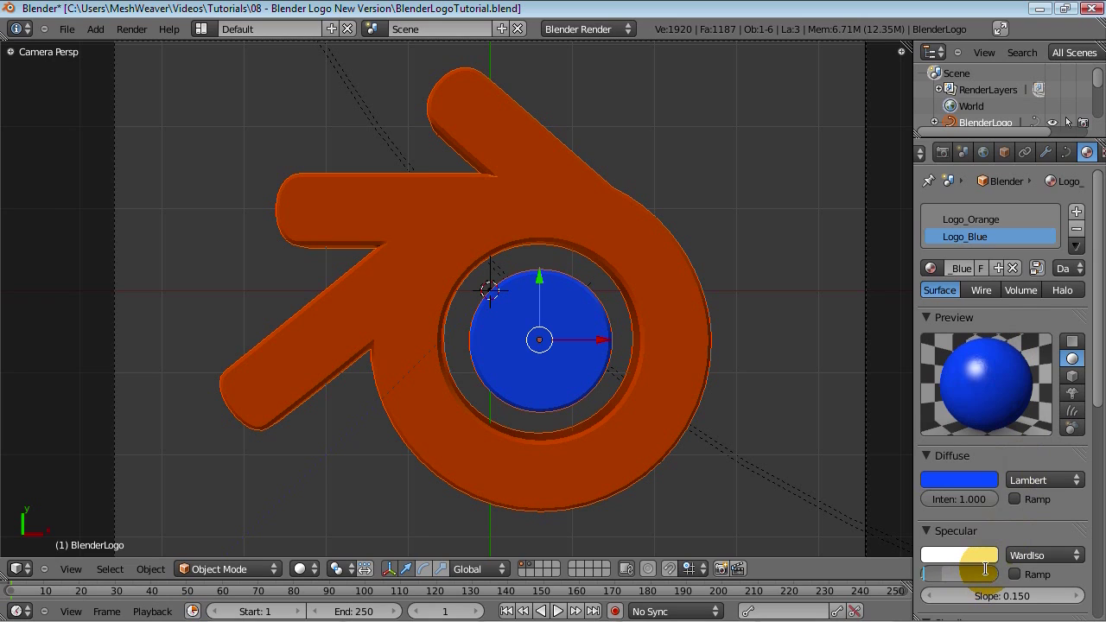
# Switch the specular shader of both Logo_Blue and Logo_Orange to CookTorr
pyautogui.click(1038, 554)
pyautogui.click(998, 536)
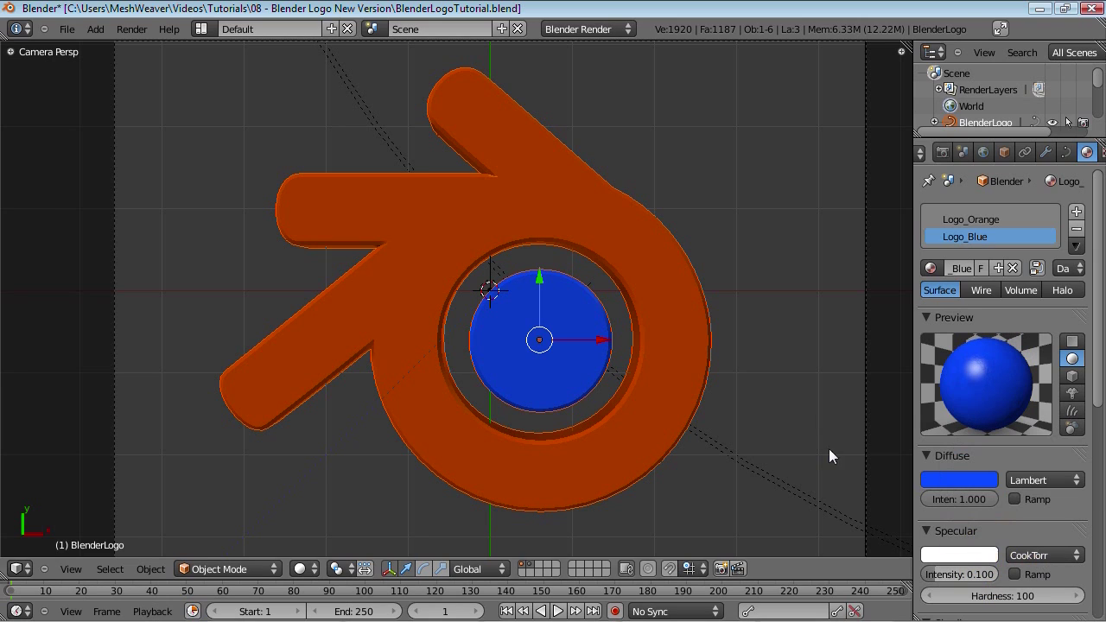
pyautogui.click(994, 239)
pyautogui.click(994, 222)
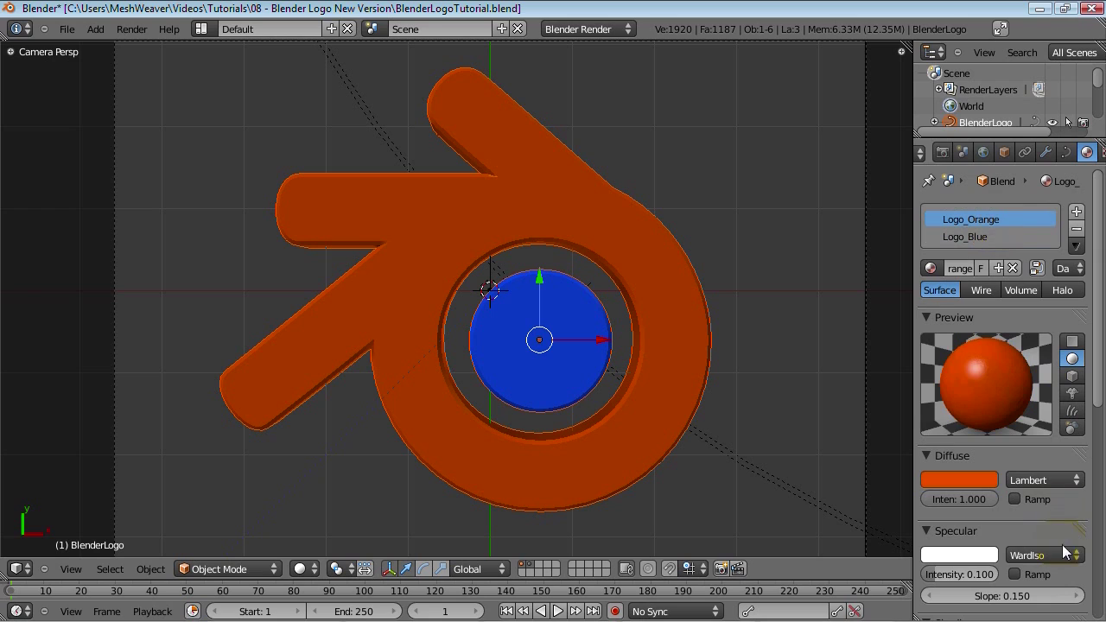
pyautogui.click(1052, 553)
pyautogui.click(1020, 534)
# Save the file, overwriting it, and render the logo to check the specular
pyautogui.hotkey('ctrl', 's')
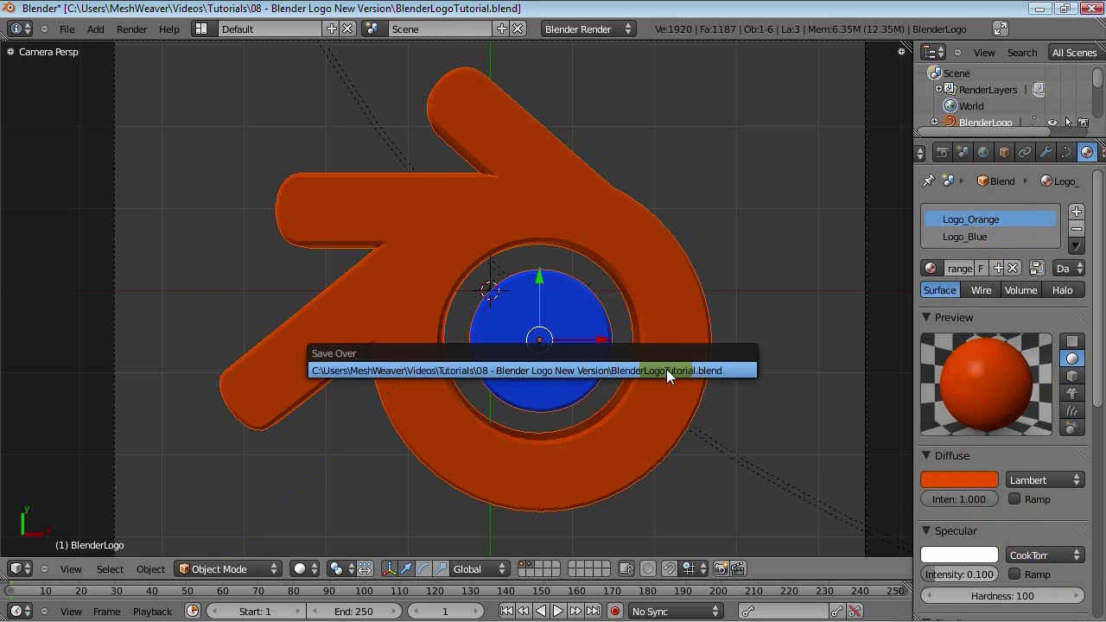
pyautogui.click(667, 369)
pyautogui.press('F12')
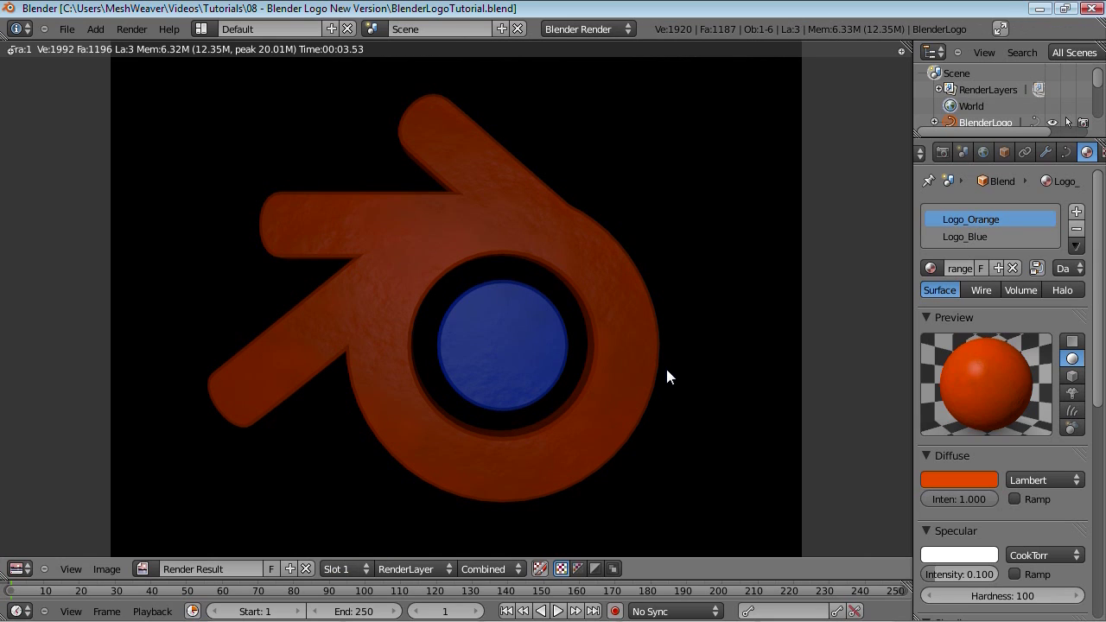
pyautogui.press('Escape')
# In front view, select the lamp and enable Ambient Occlusion in the World settings
pyautogui.scroll(-5, 654, 362)
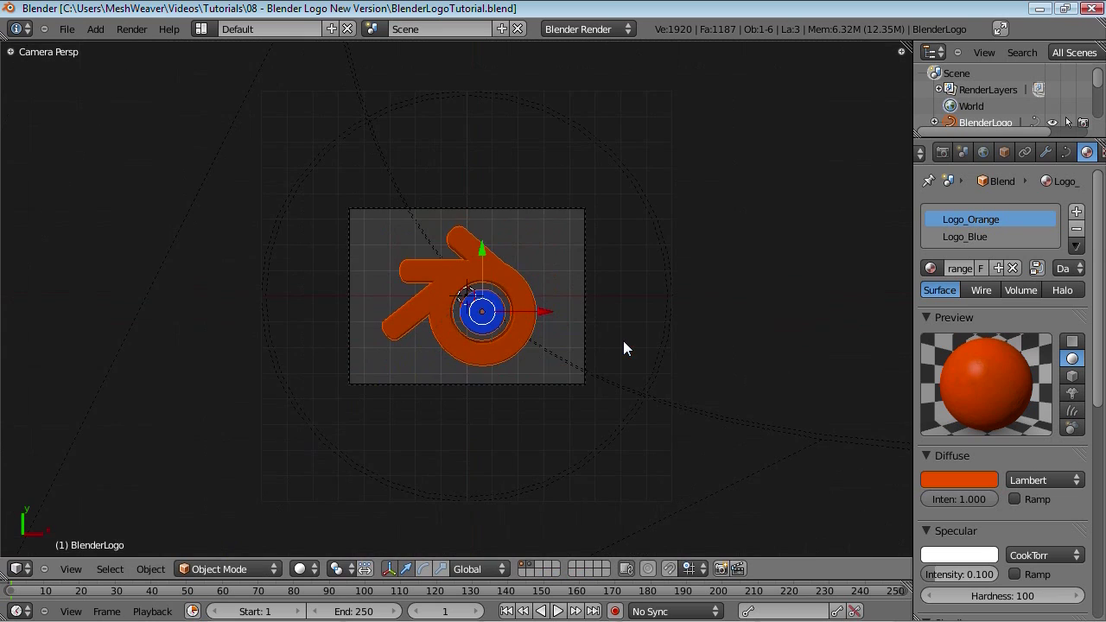
pyautogui.press('KP_1')
pyautogui.rightClick(474, 273)
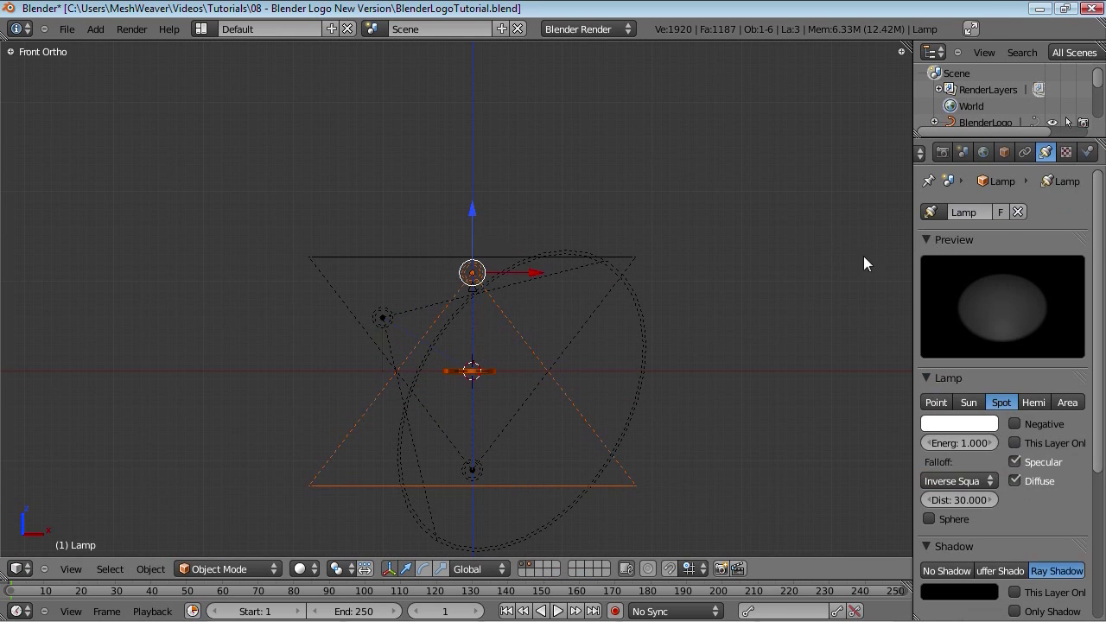
pyautogui.click(984, 153)
pyautogui.scroll(-4, 998, 463)
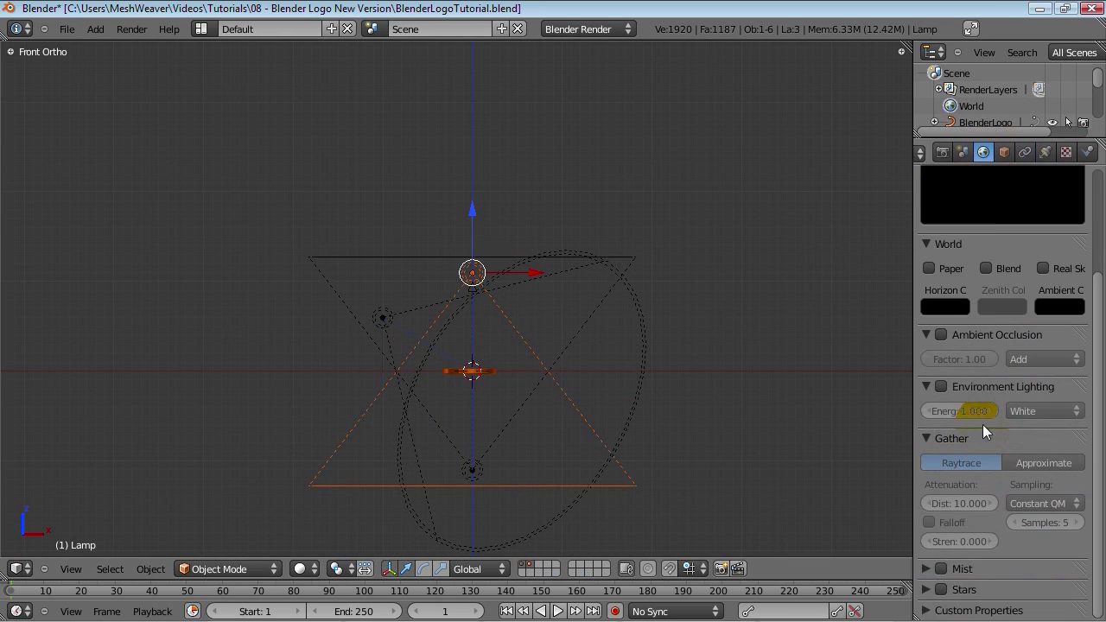
pyautogui.click(940, 334)
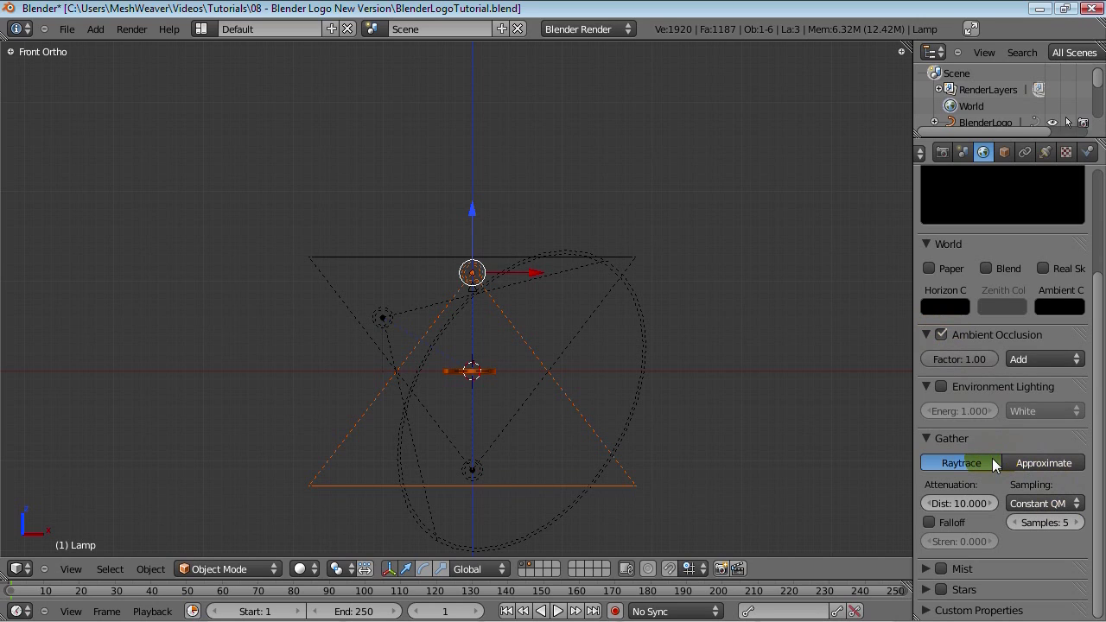
# Save the file and do a test render with ambient occlusion on
pyautogui.hotkey('ctrl', 's')
pyautogui.click(579, 434)
pyautogui.press('F12')
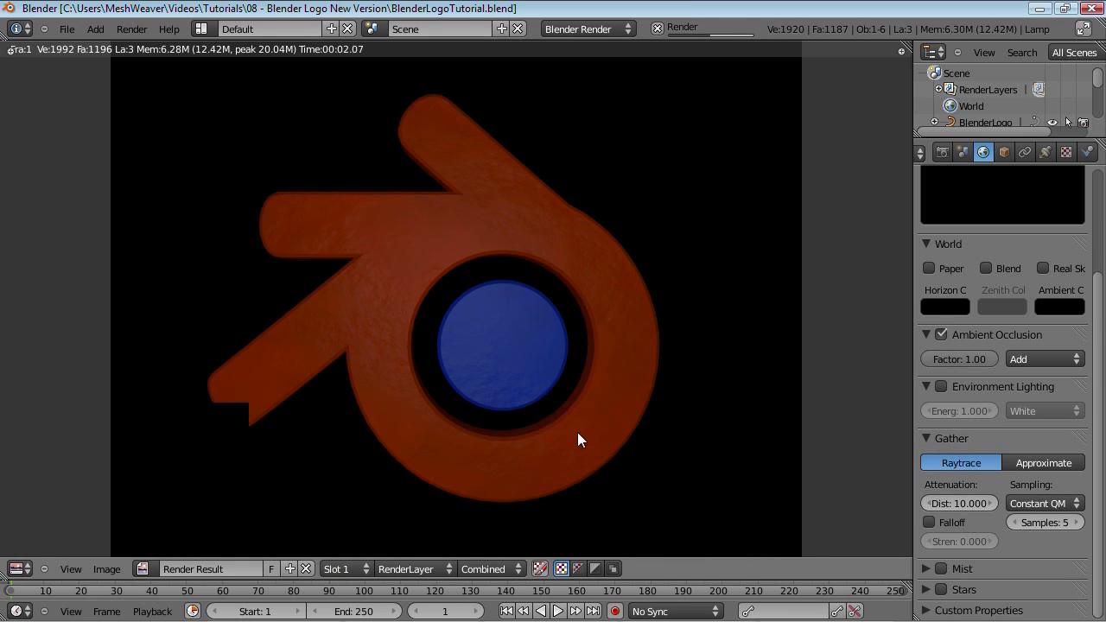
pyautogui.press('Escape')
# Set occlusion gathering to Approximate with 1 pass, checking with test renders
pyautogui.click(1037, 461)
pyautogui.scroll(-2, 1045, 458)
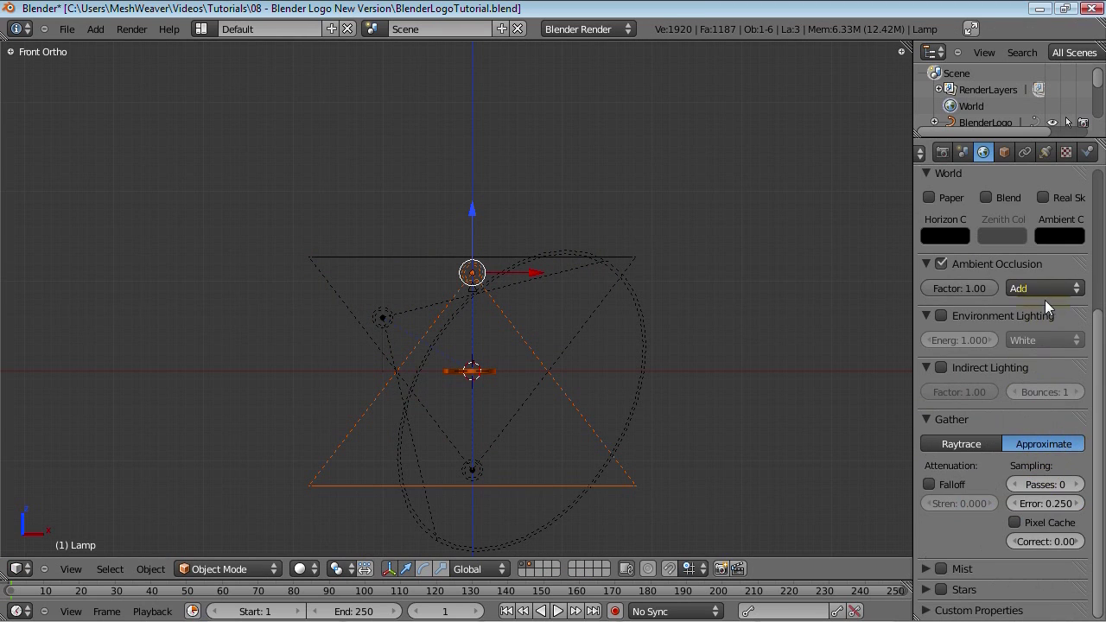
pyautogui.click(1078, 485)
pyautogui.click(1079, 485)
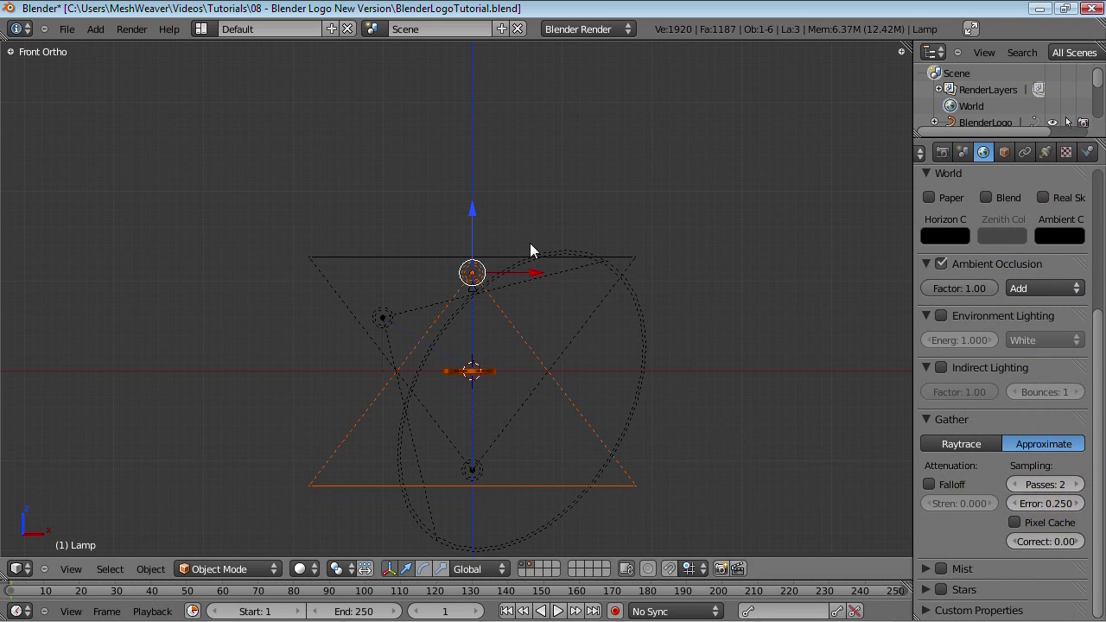
pyautogui.press('F12')
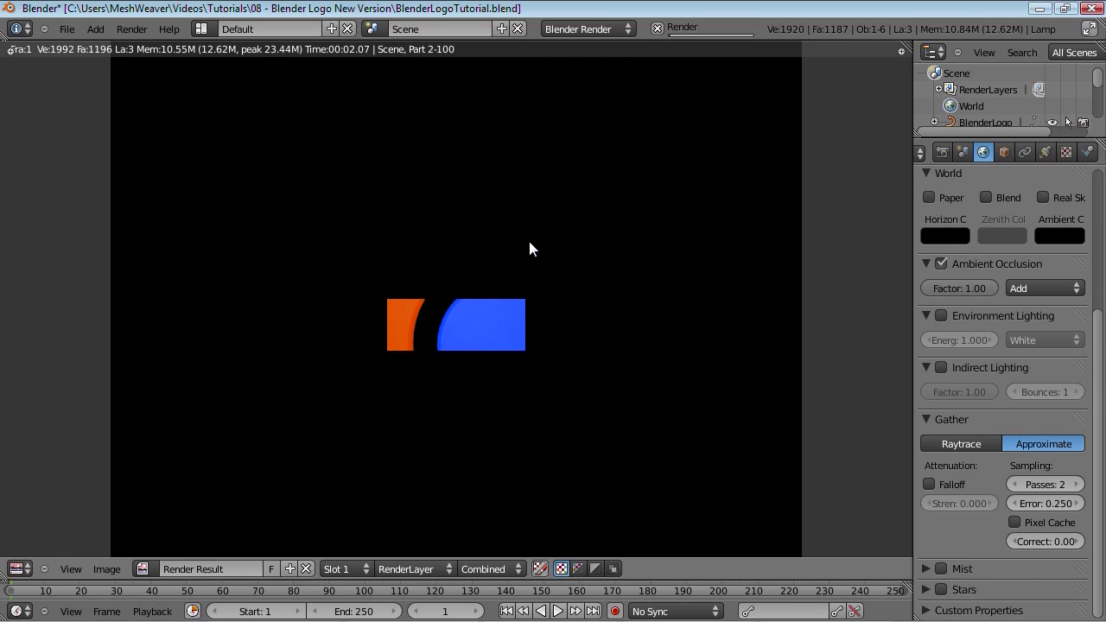
pyautogui.click(1015, 485)
pyautogui.press('F12')
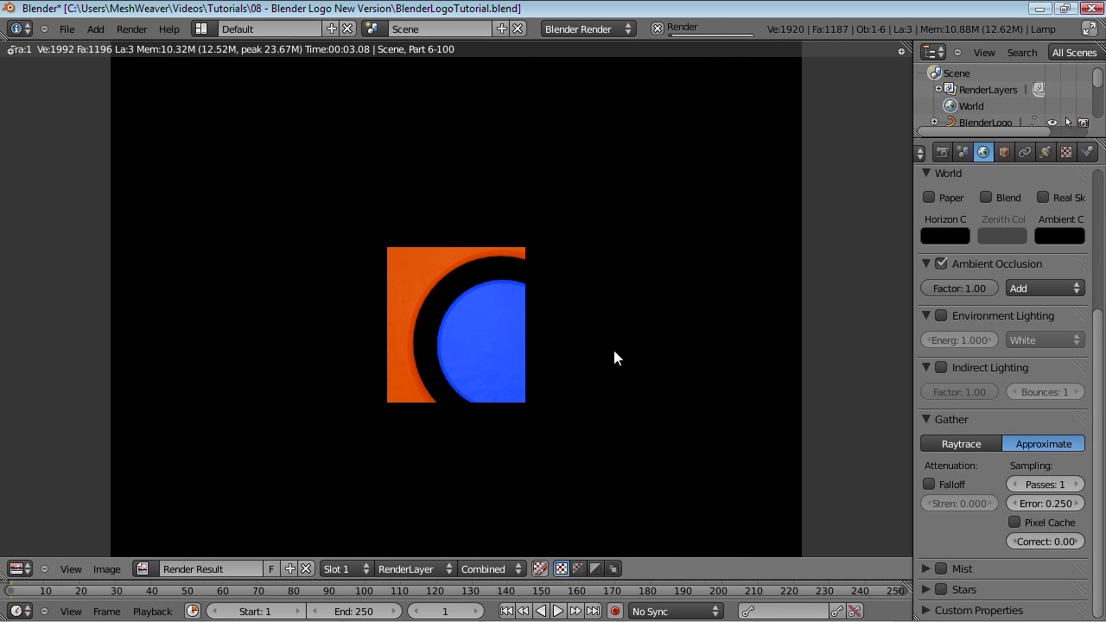
pyautogui.press('Escape')
# Set the ambient occlusion factor to 0.50 and render to check it
pyautogui.click(968, 292)
pyautogui.write('.5')
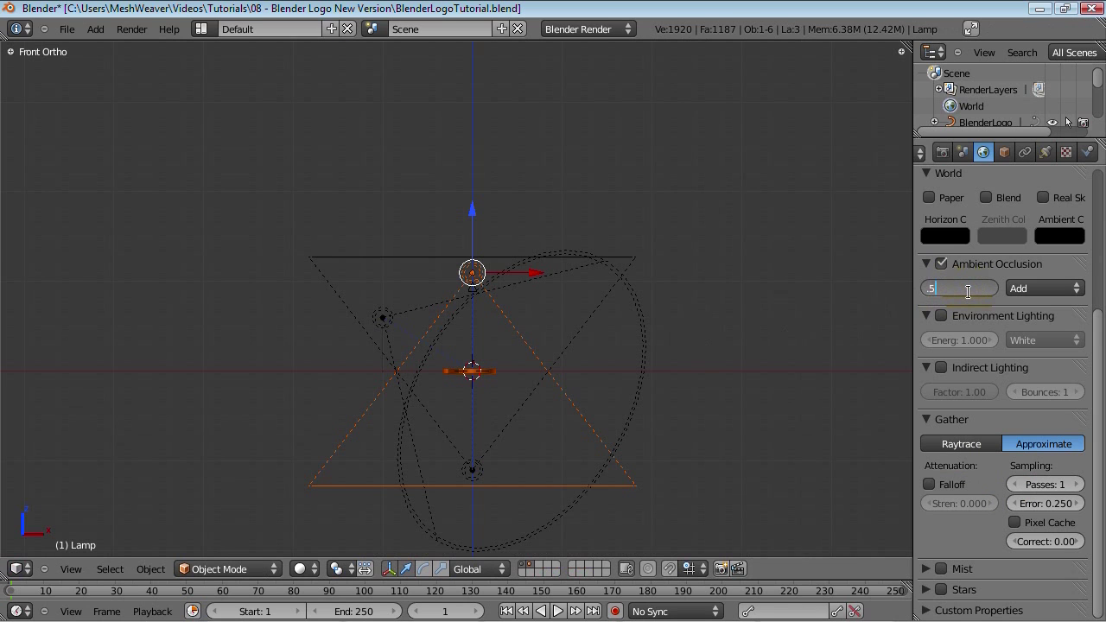
pyautogui.press('Return')
pyautogui.press('F12')
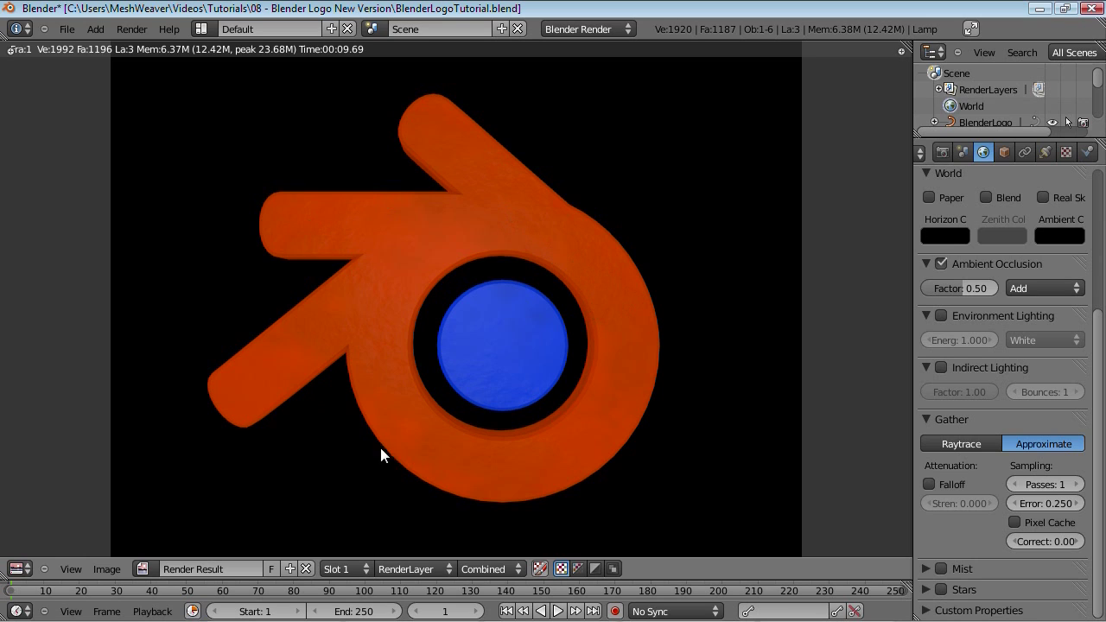
pyautogui.press('Escape')
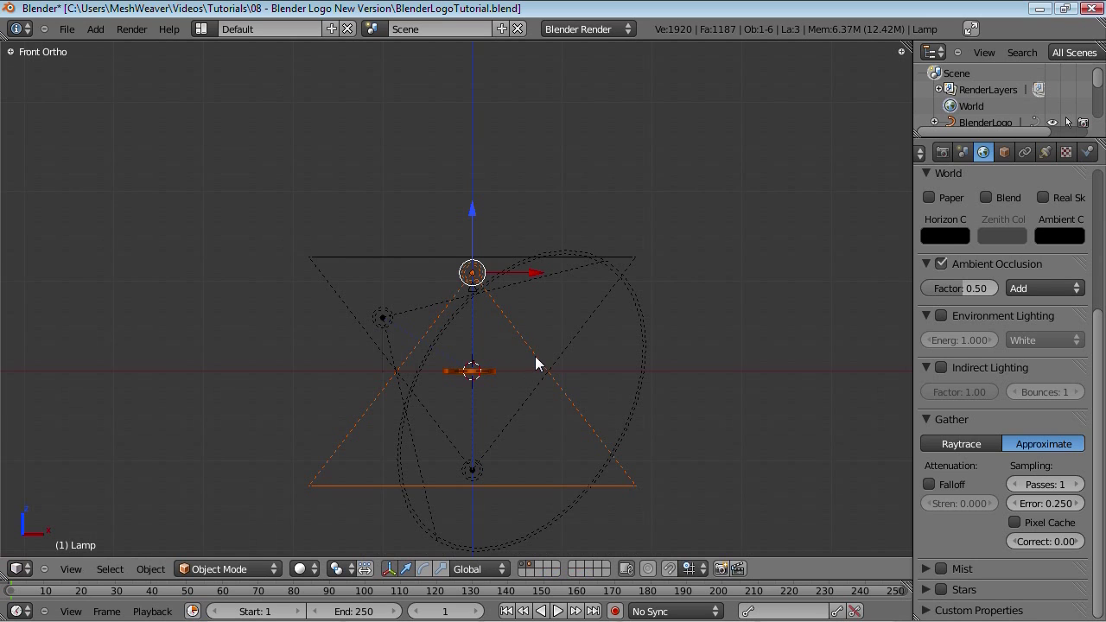
# Save, select the logo and set the Marble texture's Geometry Normal bump influence
pyautogui.hotkey('ctrl', 's')
pyautogui.click(535, 356)
pyautogui.rightClick(491, 377)
pyautogui.click(1066, 151)
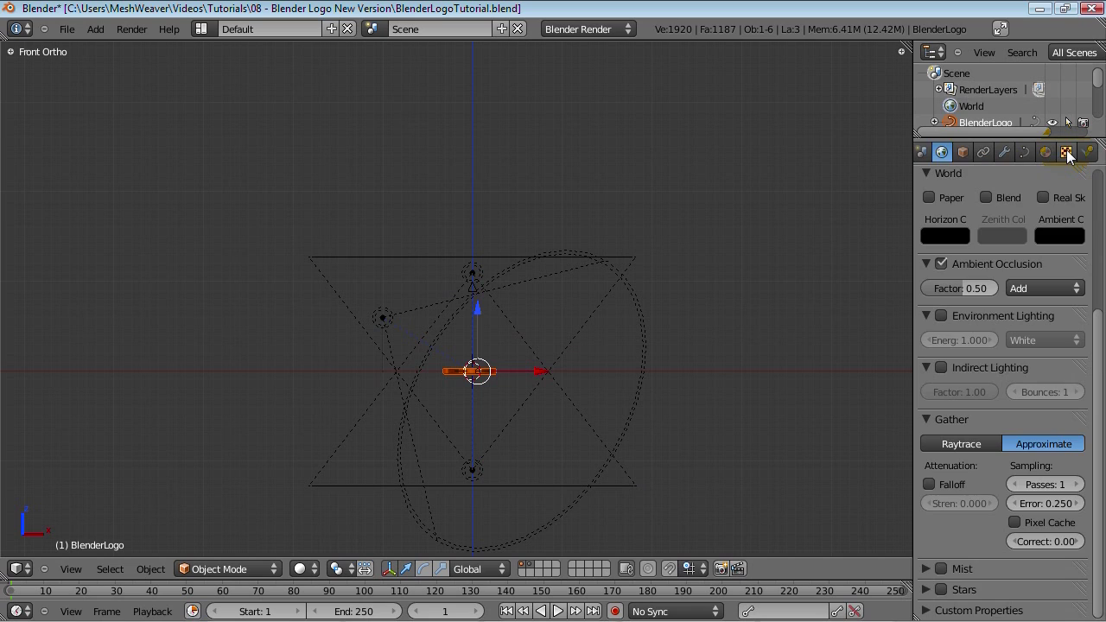
pyautogui.click(1045, 152)
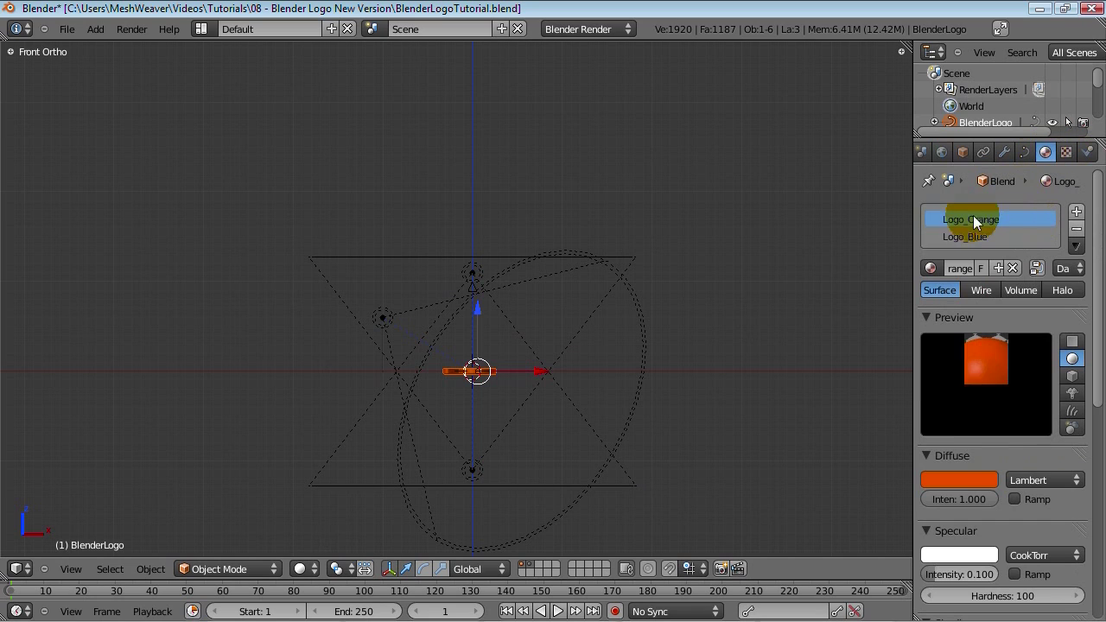
pyautogui.click(1066, 152)
pyautogui.moveTo(1099, 234); pyautogui.dragTo(1099, 407)
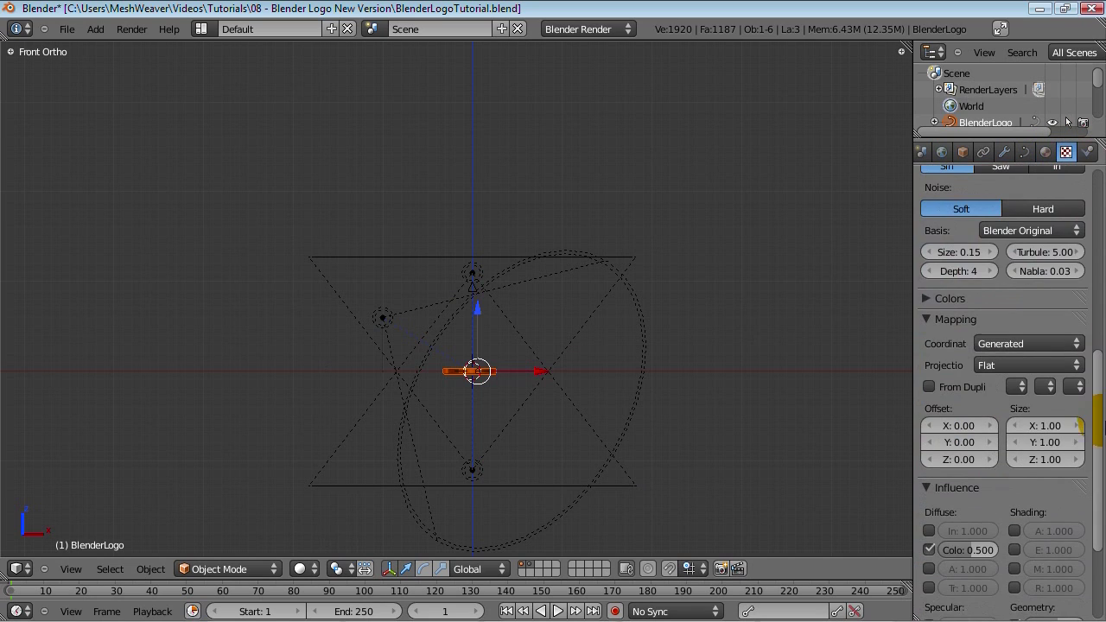
pyautogui.scroll(-4, 1055, 519)
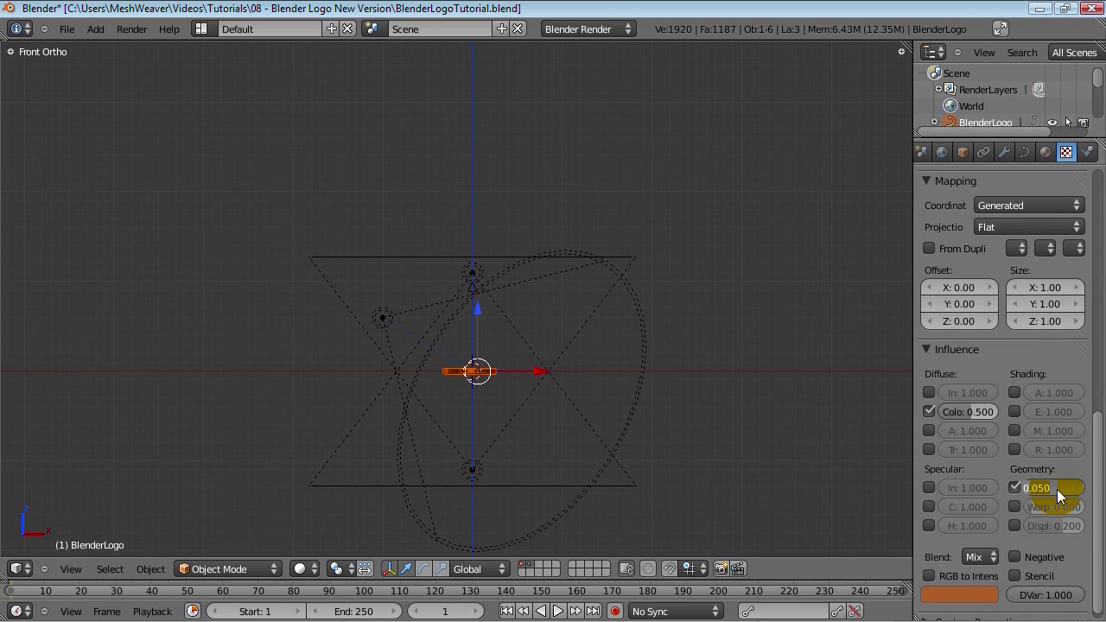
pyautogui.moveTo(1097, 488); pyautogui.dragTo(1050, 510)
# Set the Clouds texture's Geometry Normal influence, test-render, and save the file
pyautogui.click(975, 219)
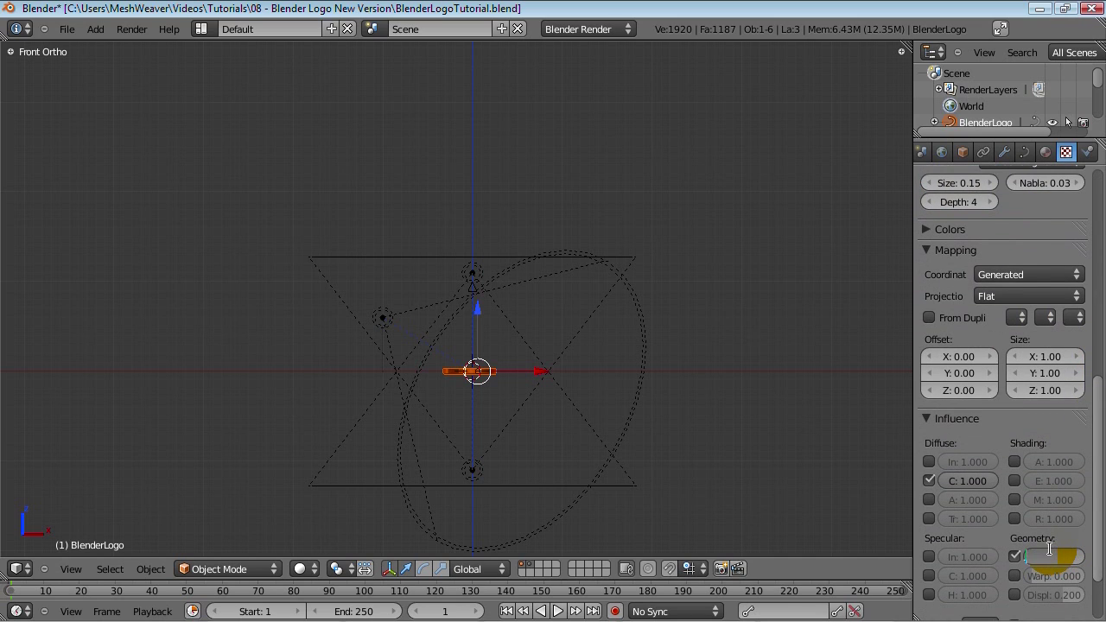
pyautogui.moveTo(1098, 540); pyautogui.dragTo(1097, 389)
pyautogui.press('F12')
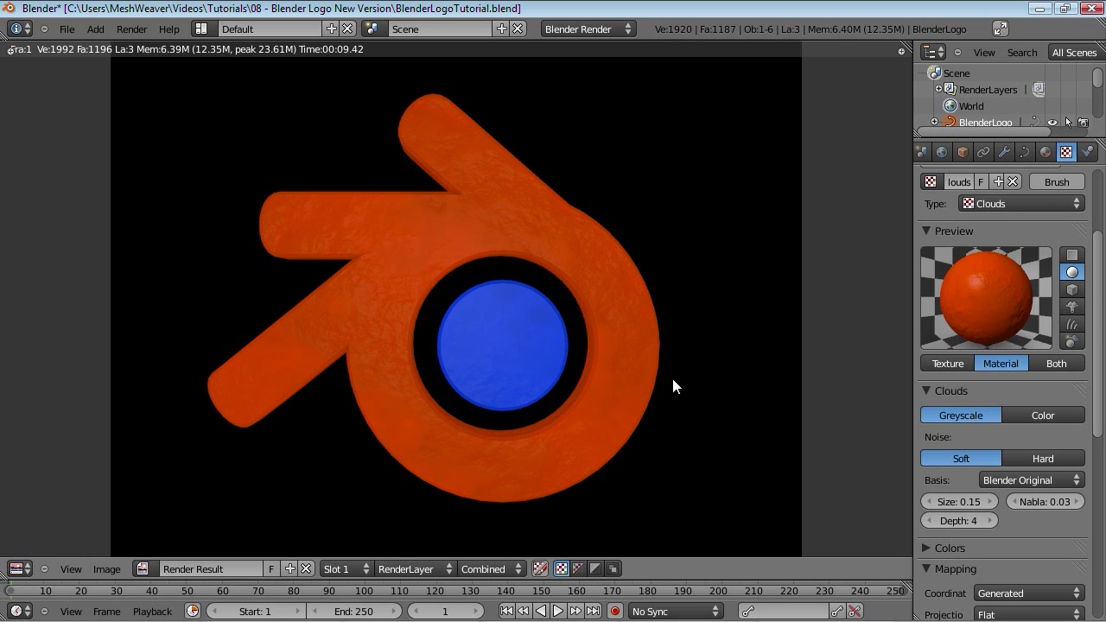
pyautogui.press('Escape')
pyautogui.hotkey('ctrl', 's')
pyautogui.click(673, 378)
# Frame the logo, pick Logo_Orange in the material settings, and save the file
pyautogui.scroll(5, 482, 383)
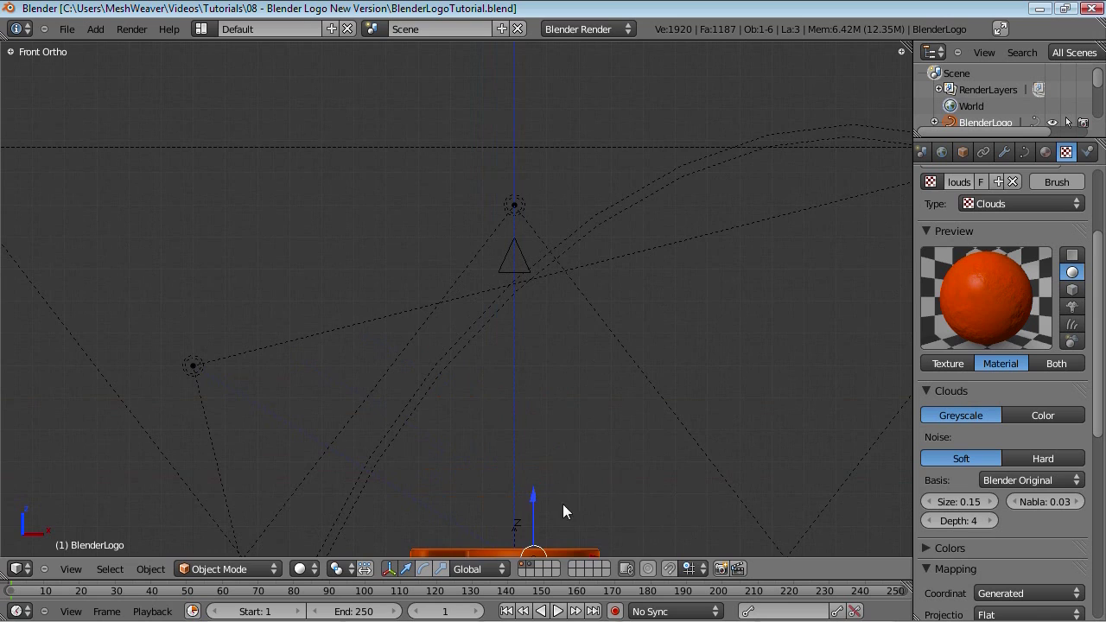
pyautogui.press('KP_Decimal')
pyautogui.click(1045, 151)
pyautogui.click(1035, 218)
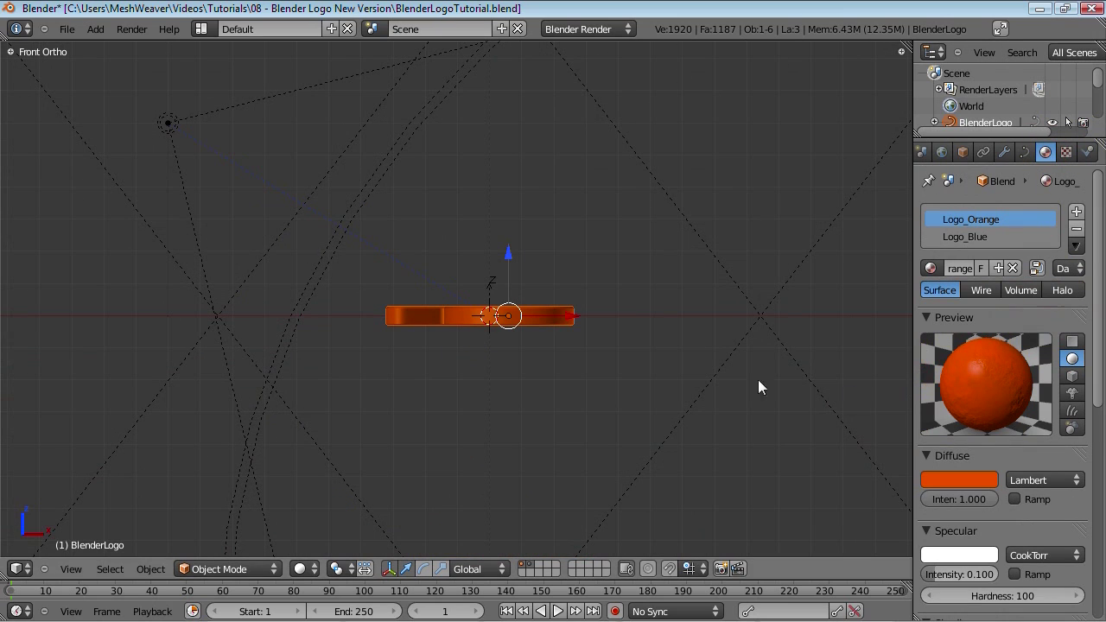
pyautogui.hotkey('ctrl', 's')
pyautogui.click(637, 363)
# Turn on Mirror reflections for Logo_Orange and expand the mirror settings
pyautogui.click(984, 226)
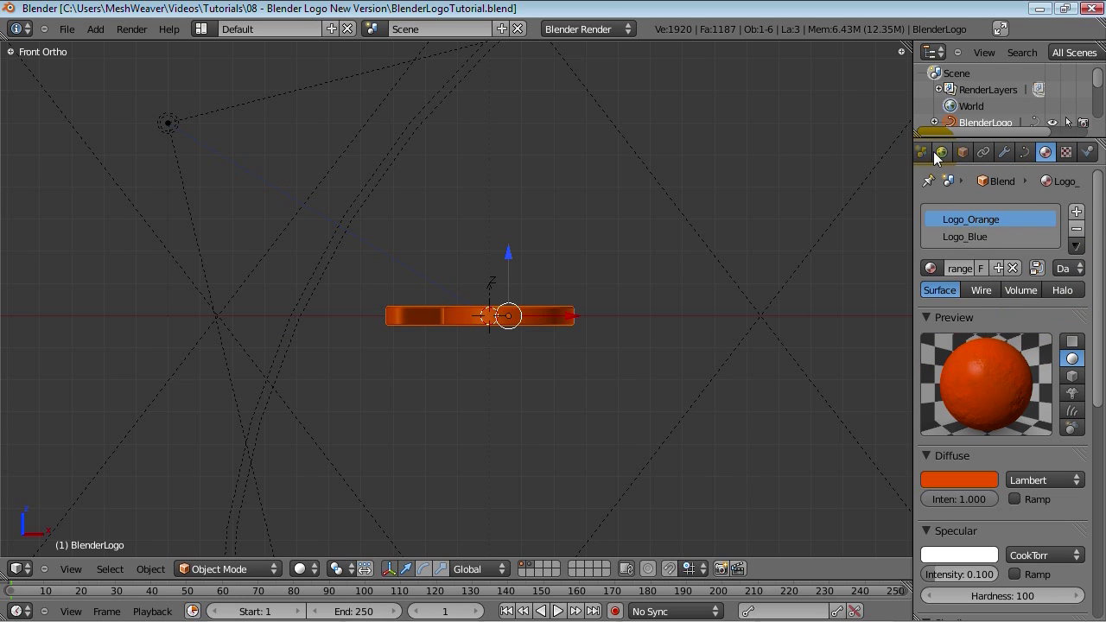
pyautogui.scroll(-2, 1014, 360)
pyautogui.scroll(-4, 578, 262)
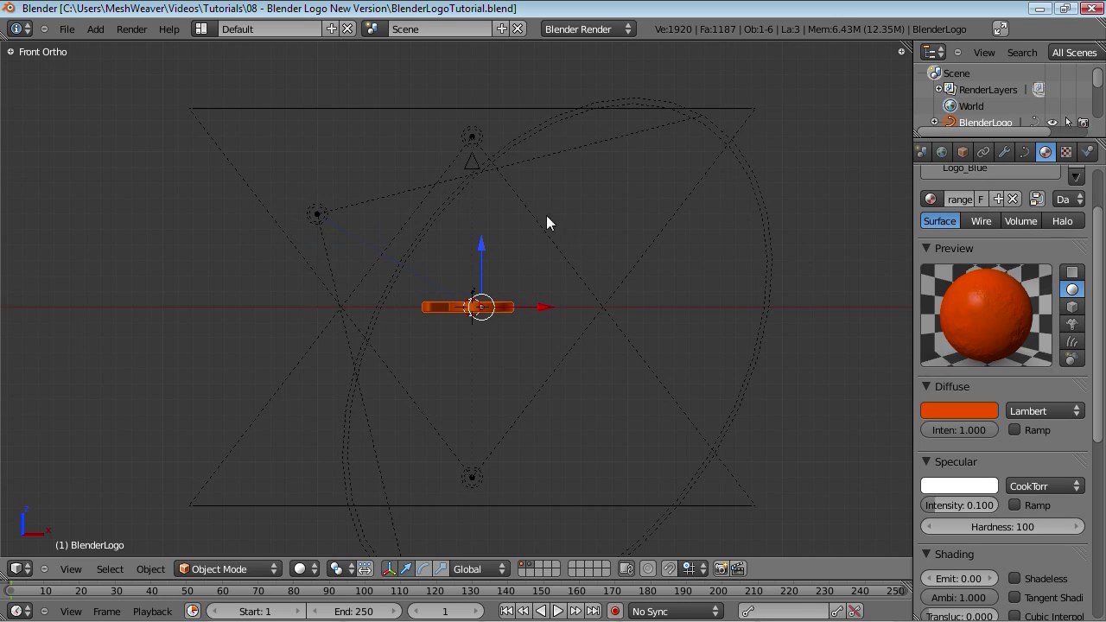
pyautogui.scroll(-1, 541, 222)
pyautogui.moveTo(490, 230); pyautogui.dragTo(439, 411, button='middle')
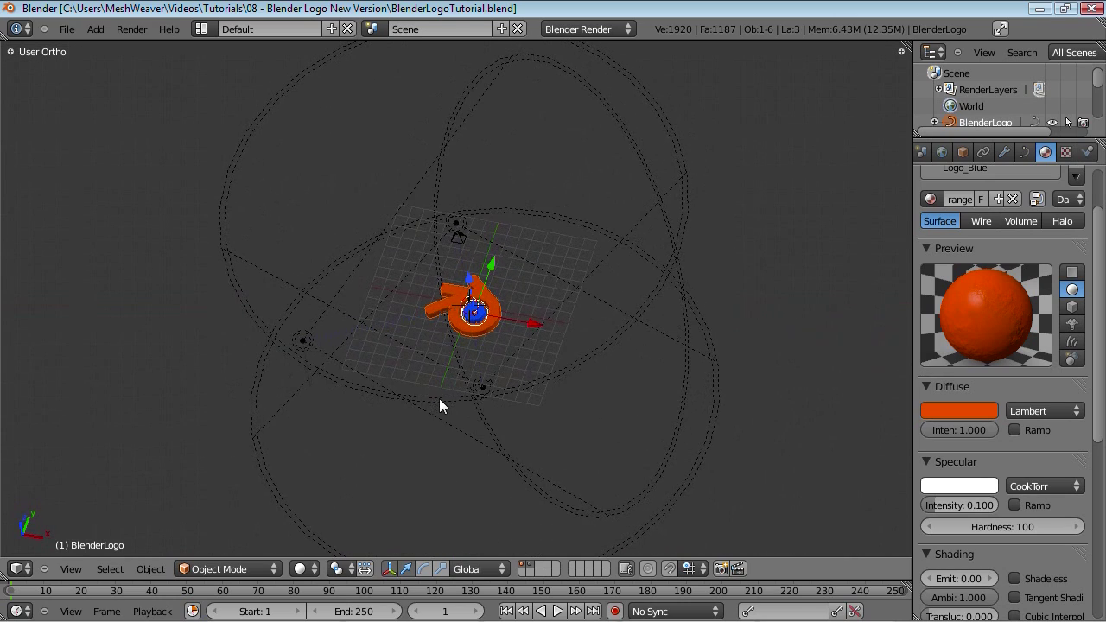
pyautogui.scroll(5, 439, 399)
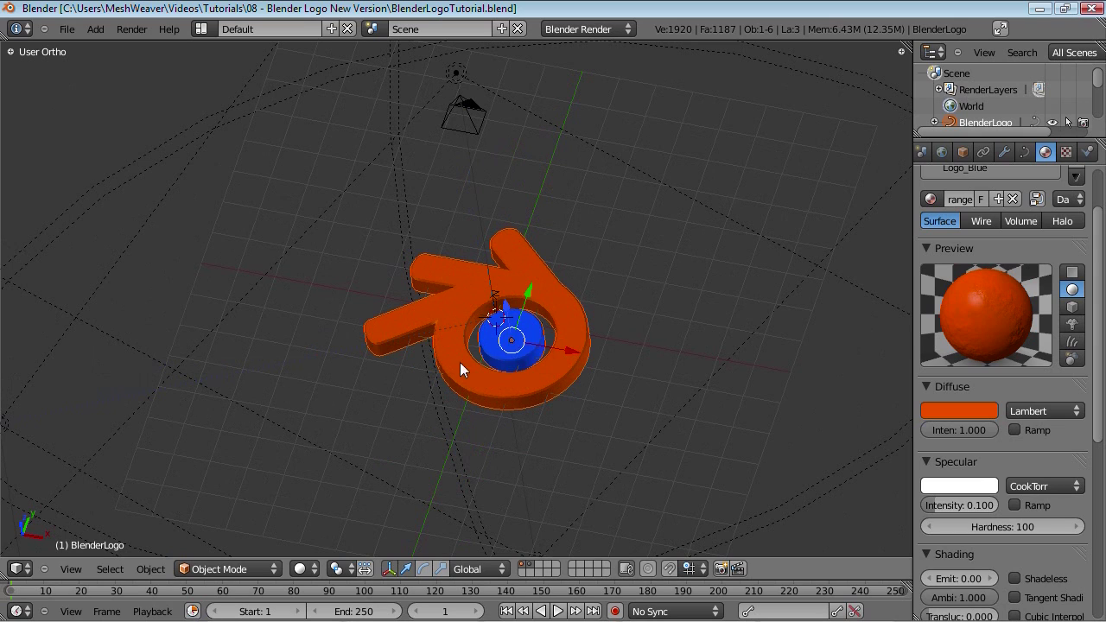
pyautogui.scroll(-9, 1019, 339)
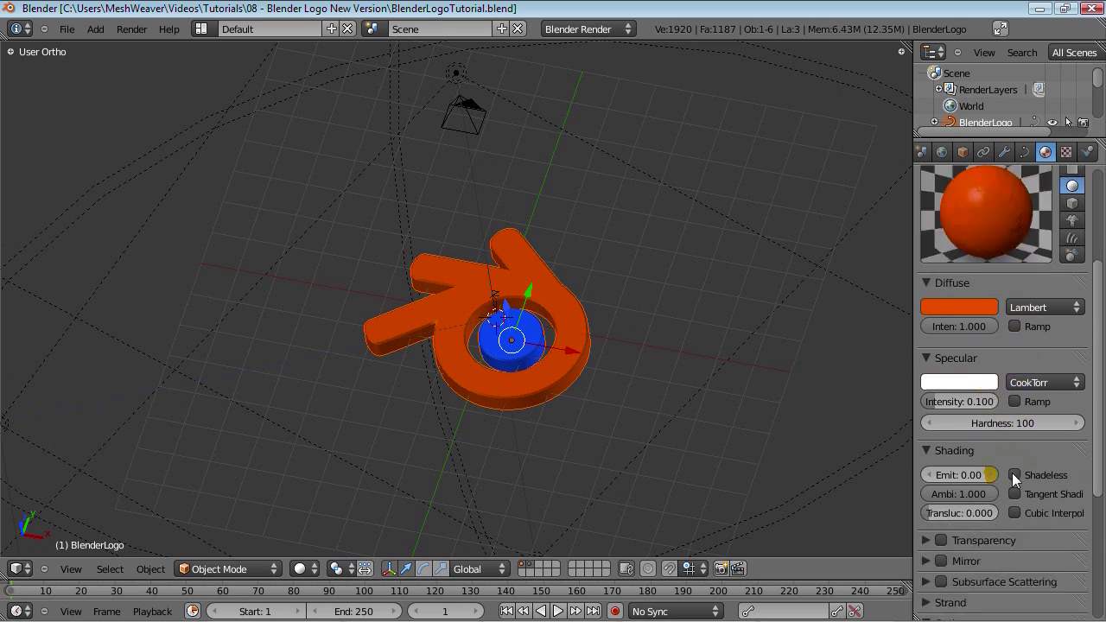
pyautogui.click(942, 353)
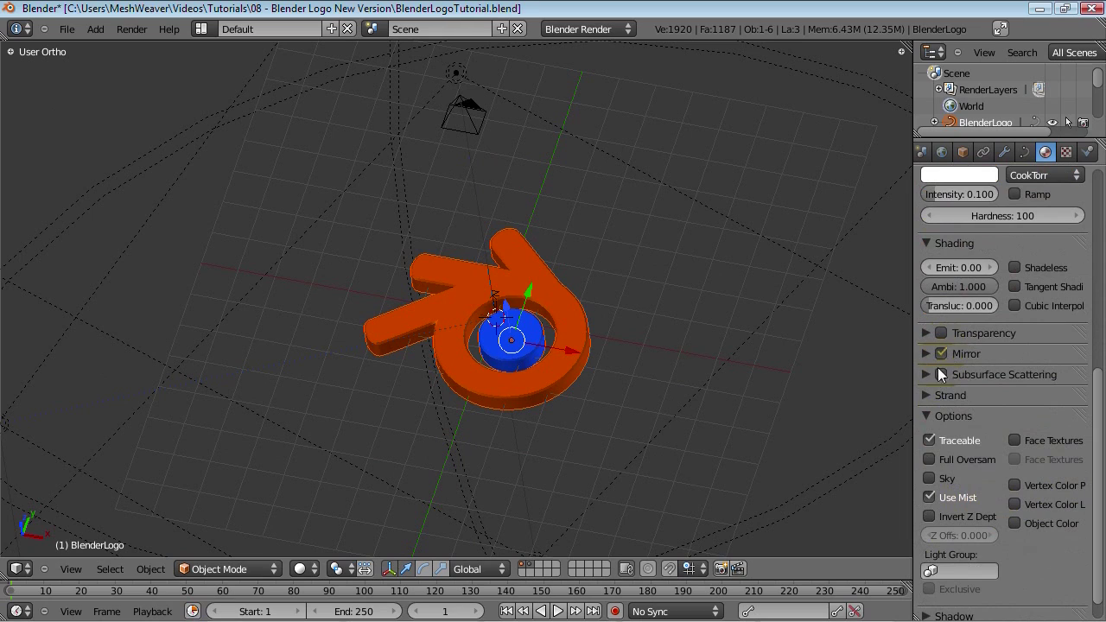
pyautogui.click(926, 355)
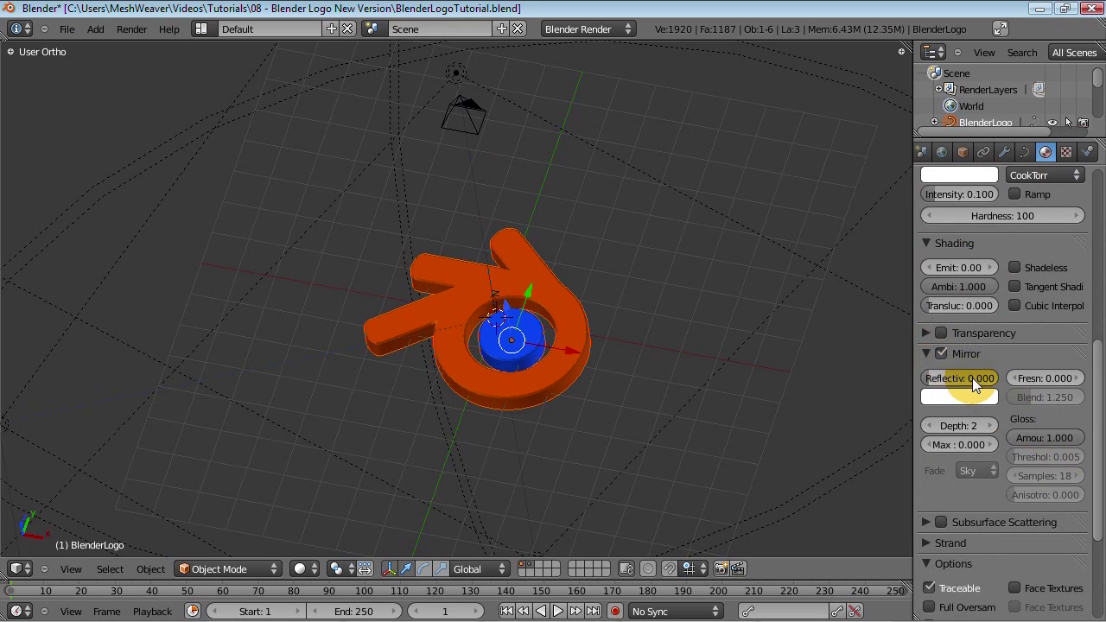
# Set the mirror reflectivity to 0.100 and the reflection depth to 4
pyautogui.click(972, 378)
pyautogui.press('BackSpace')
pyautogui.write('.1')
pyautogui.press('Return')
pyautogui.click(994, 425)
pyautogui.click(994, 425)
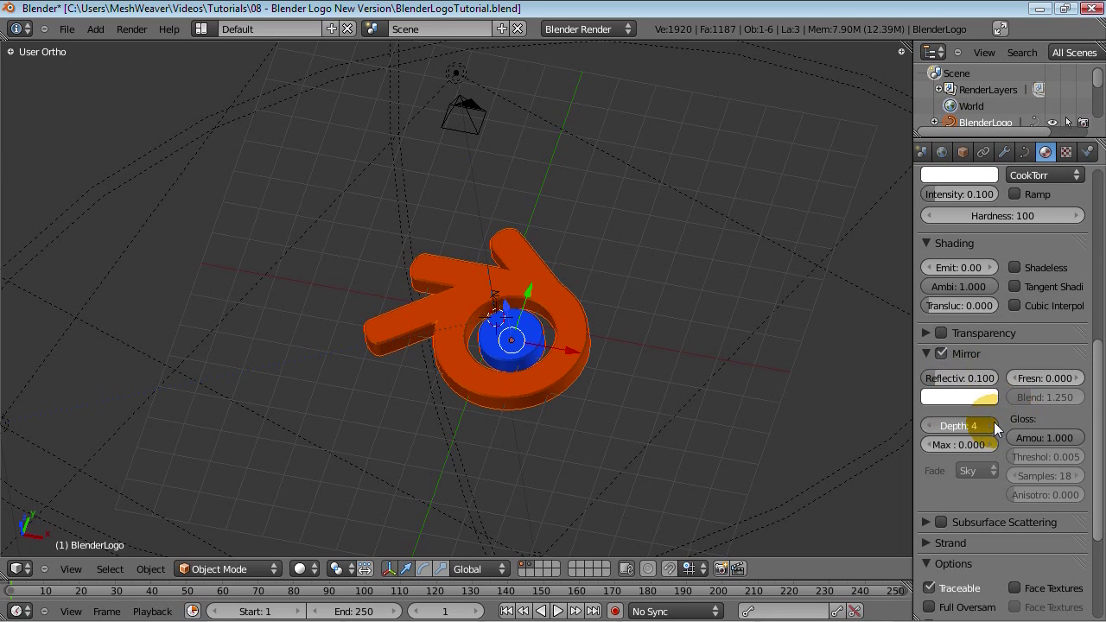
pyautogui.click(994, 425)
# Show the material's texture slots and select the empty third slot
pyautogui.scroll(8, 1037, 389)
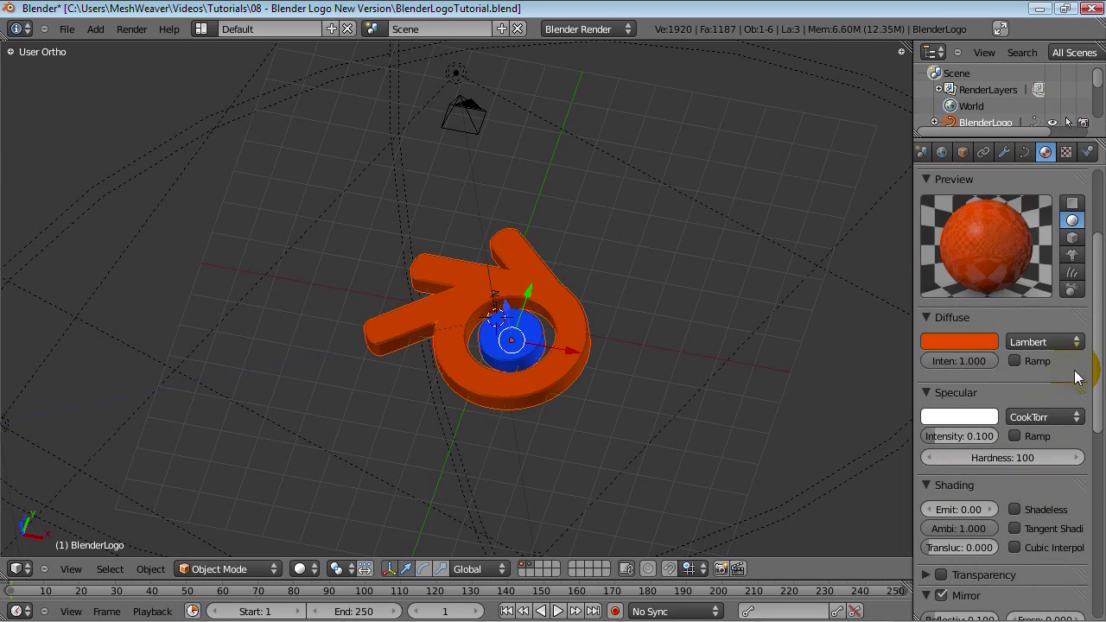
pyautogui.scroll(3, 1076, 371)
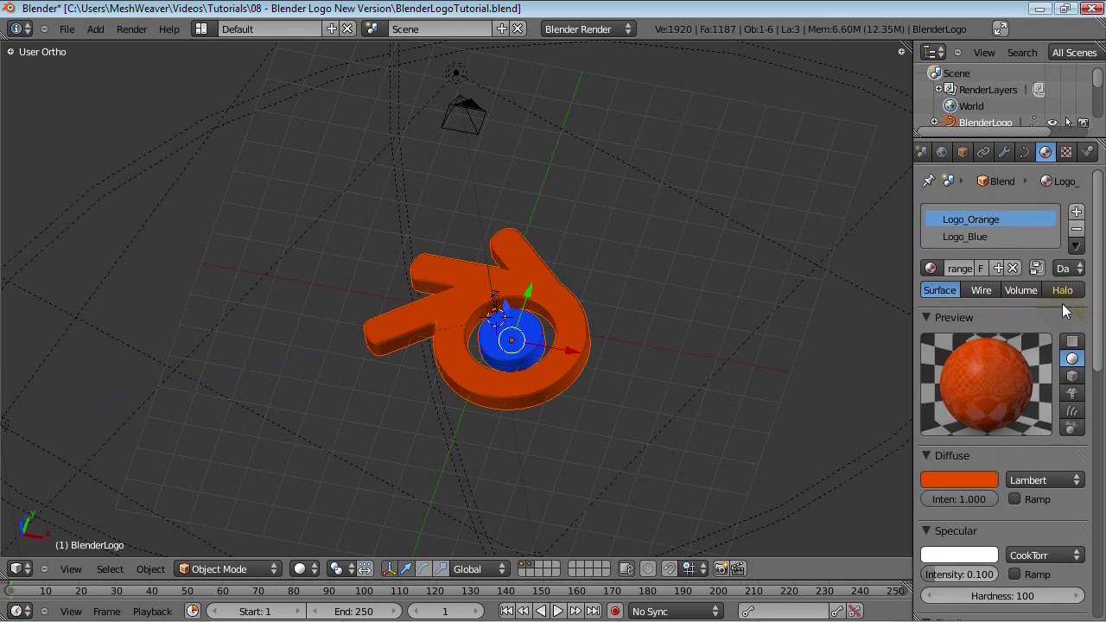
pyautogui.click(1066, 152)
pyautogui.scroll(4, 1042, 264)
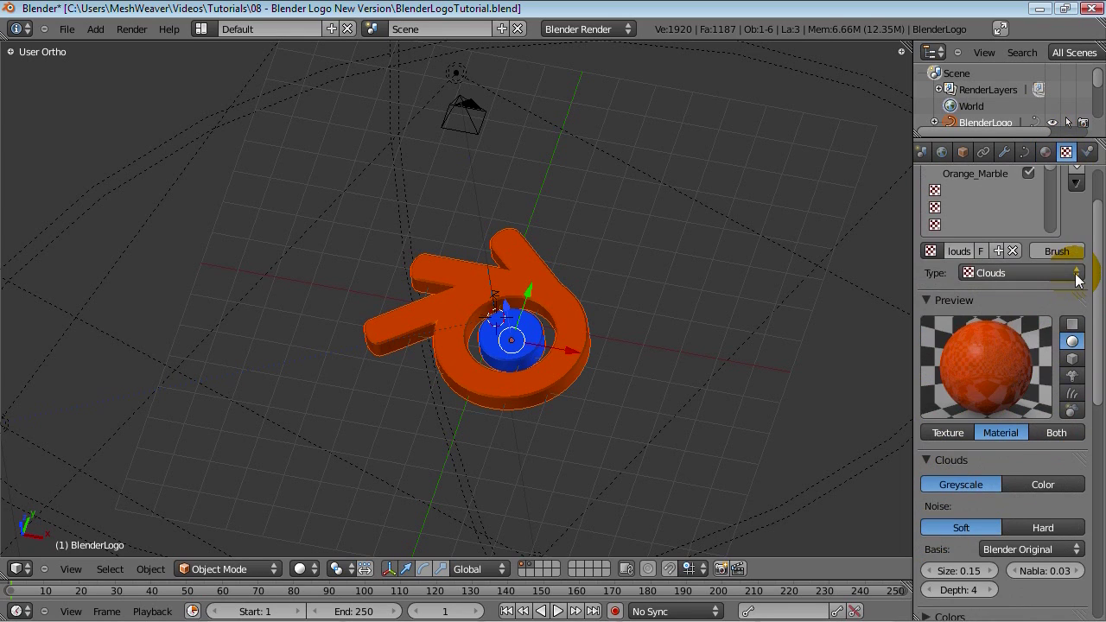
pyautogui.click(942, 253)
# Create a new folder named Textures in the tutorial folder
pyautogui.moveTo(494, 599)
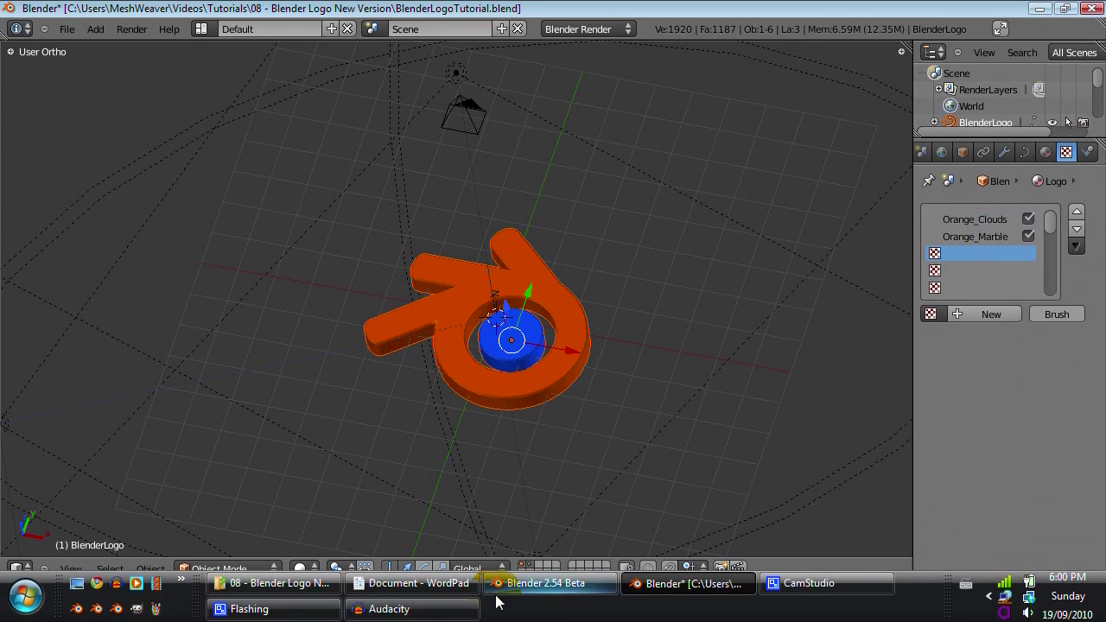
pyautogui.click(317, 586)
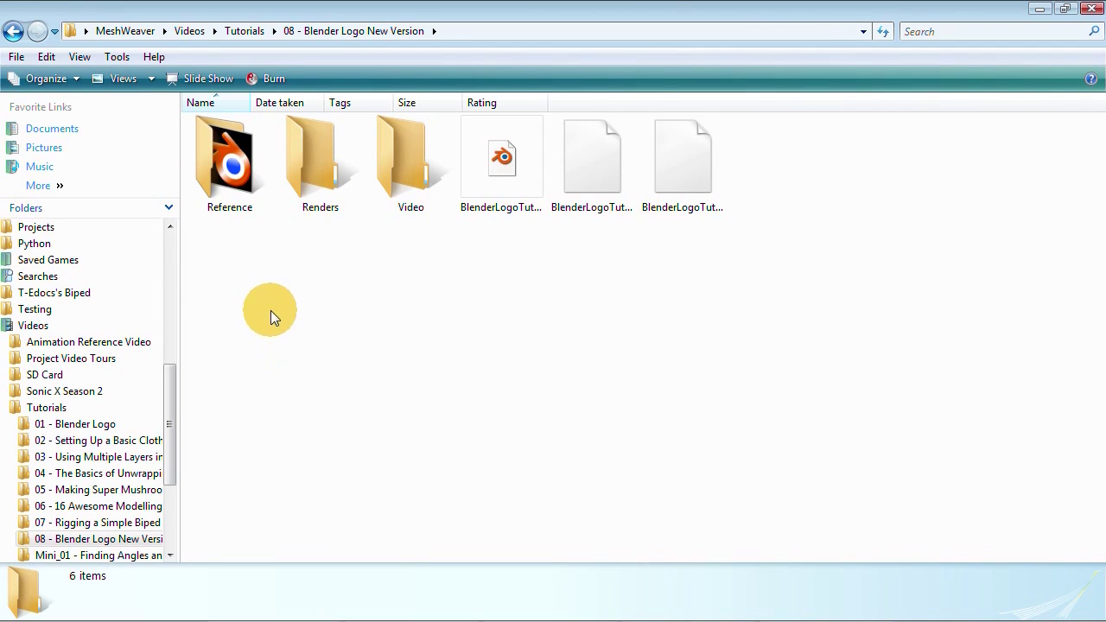
pyautogui.rightClick(299, 294)
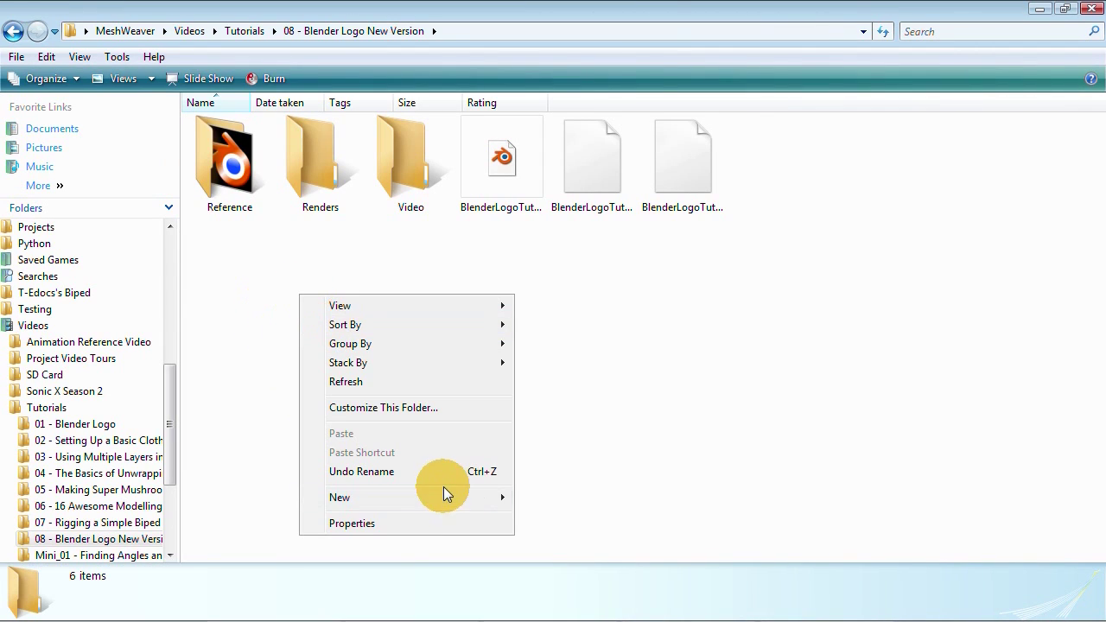
pyautogui.moveTo(442, 494)
pyautogui.click(596, 92)
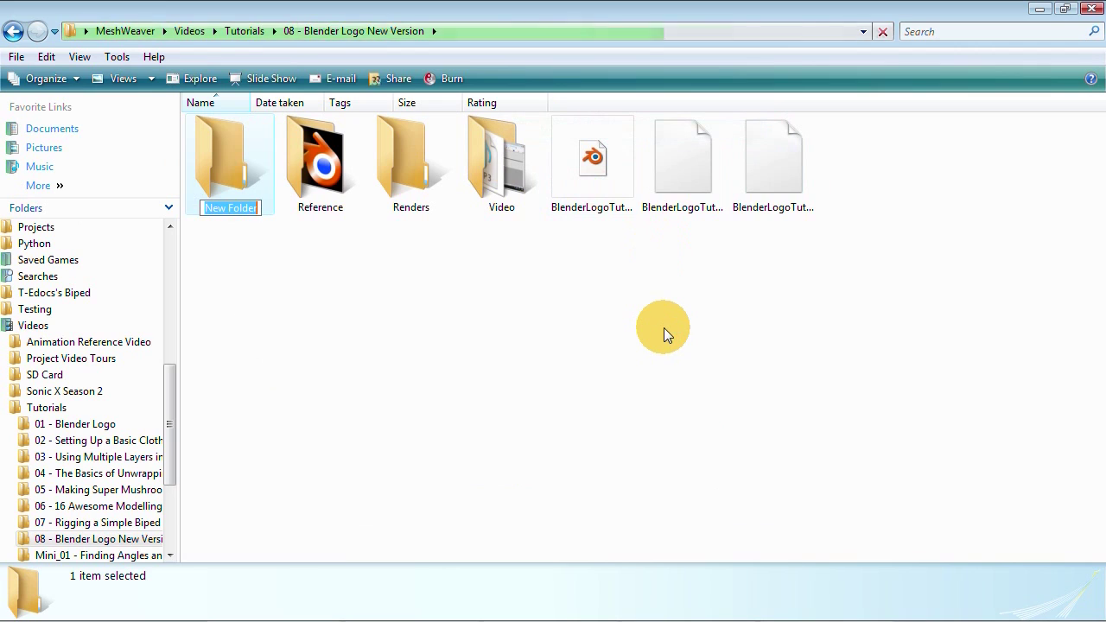
pyautogui.write('Textures')
pyautogui.press('Return')
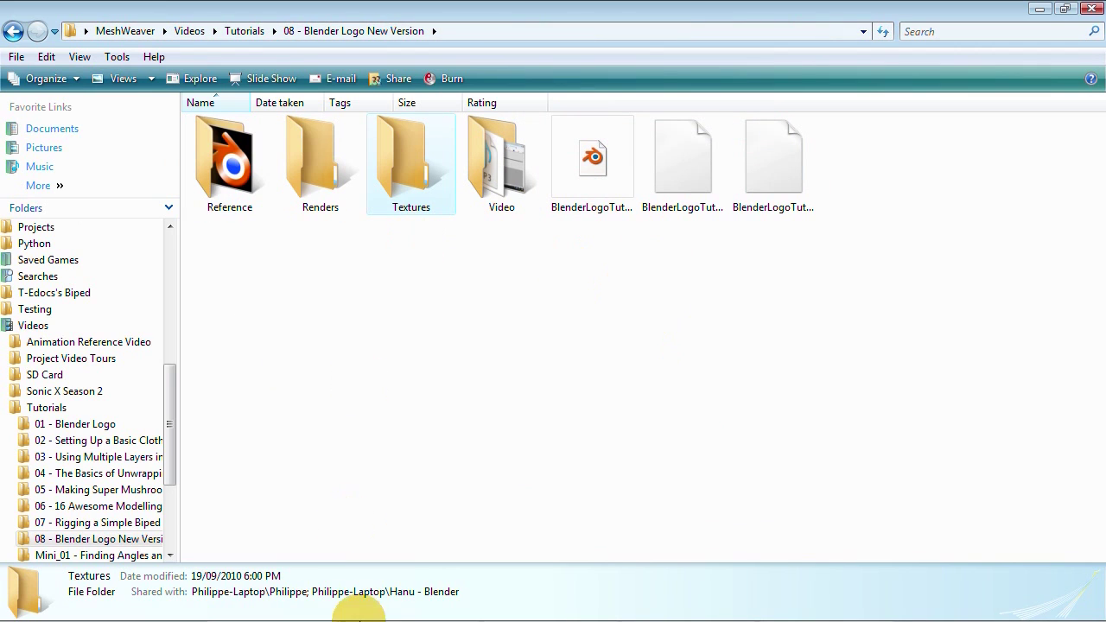
# Put the Sintel wallpaper into Textures, close the Sintel image window, and return to Blender
pyautogui.click(116, 583)
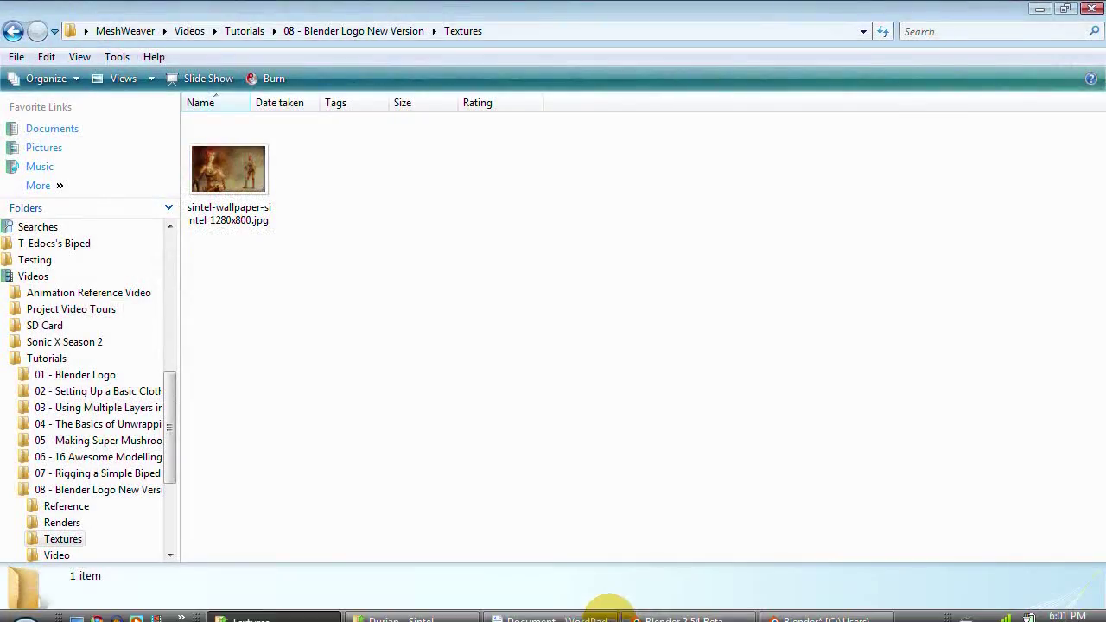
pyautogui.rightClick(413, 585)
pyautogui.click(458, 588)
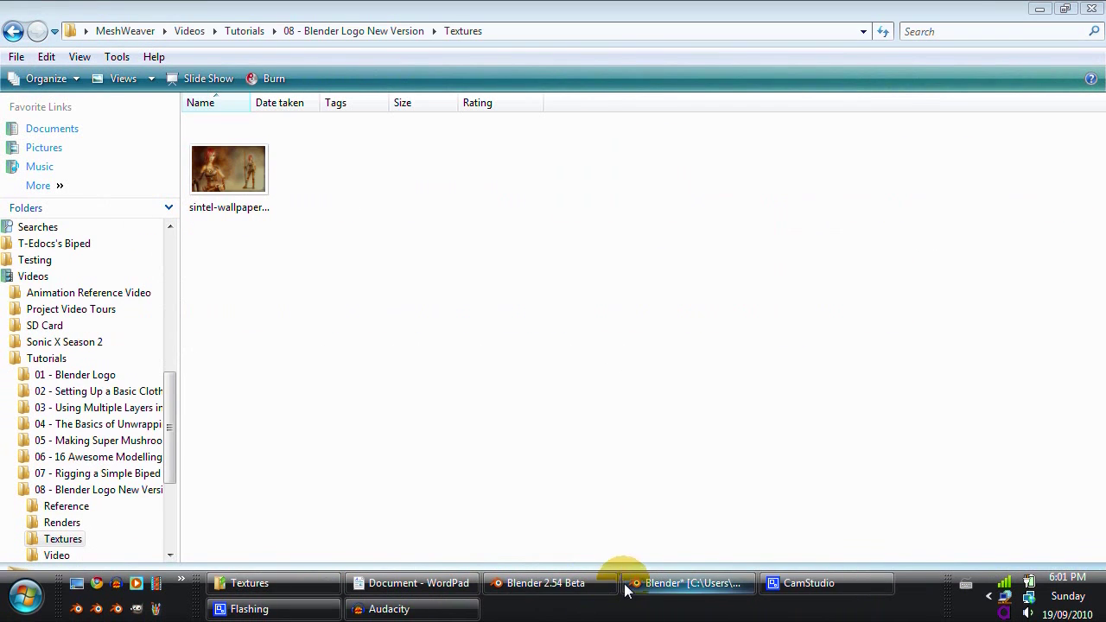
pyautogui.click(671, 585)
# Save the file and add a new texture named Orange_Mirror in the empty slot
pyautogui.hotkey('ctrl', 's')
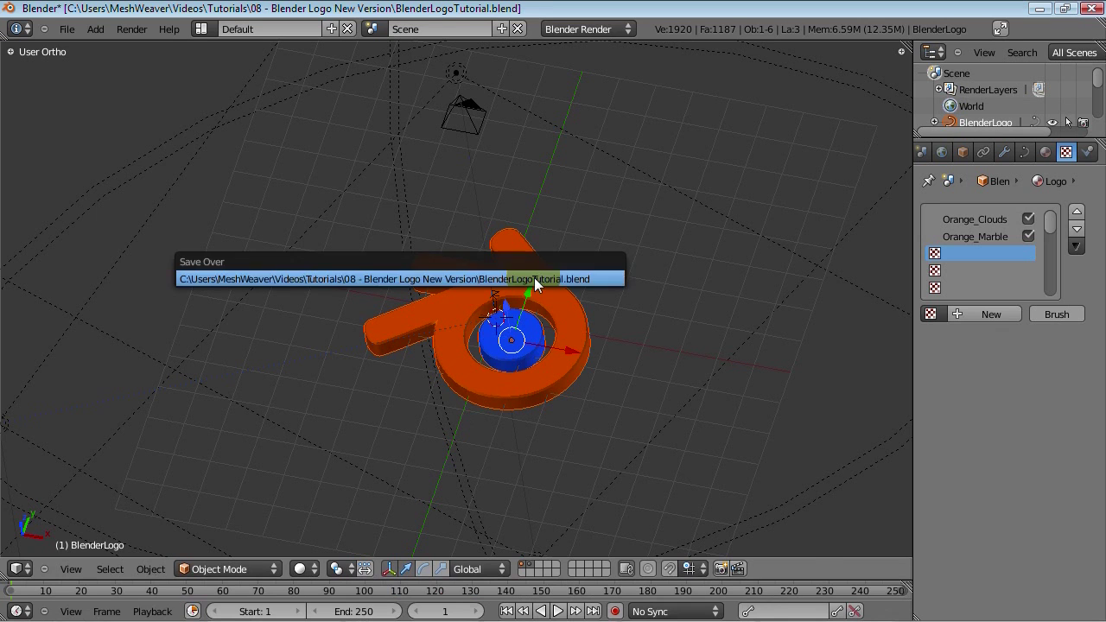
pyautogui.click(534, 277)
pyautogui.click(993, 314)
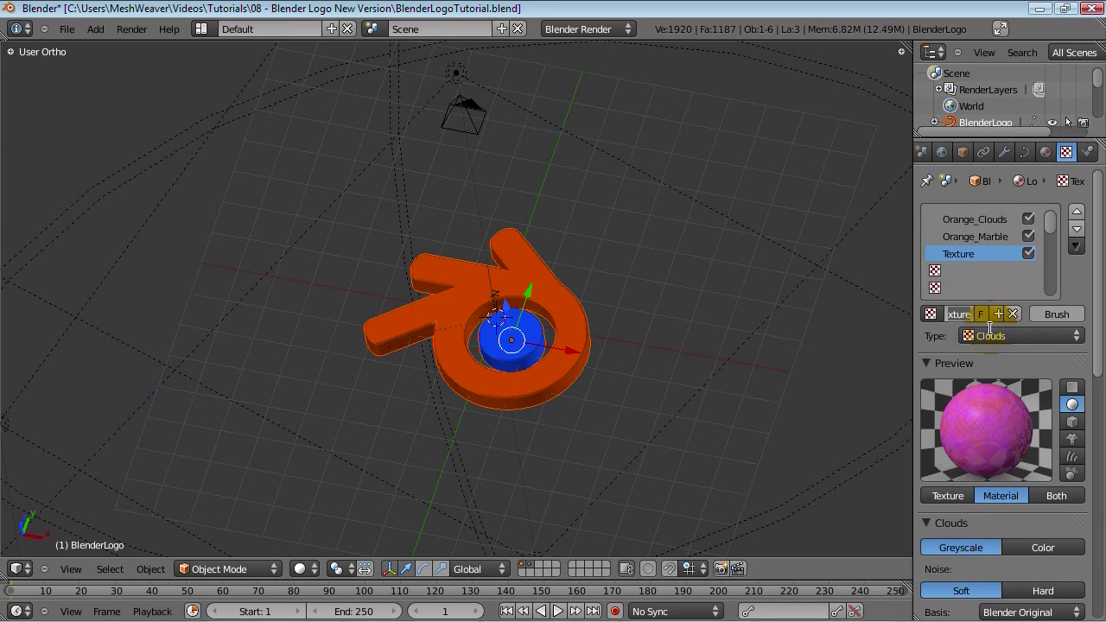
pyautogui.write('Orange_Mirror')
pyautogui.press('Return')
# Set the Orange_Mirror texture type to Image or Movie
pyautogui.click(1010, 336)
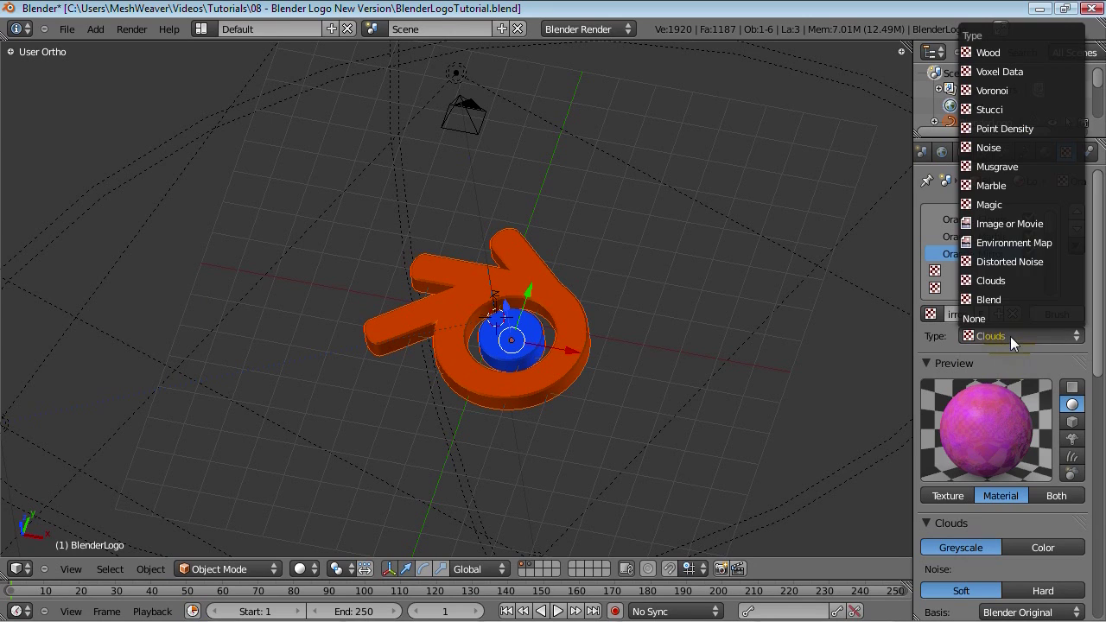
pyautogui.click(999, 224)
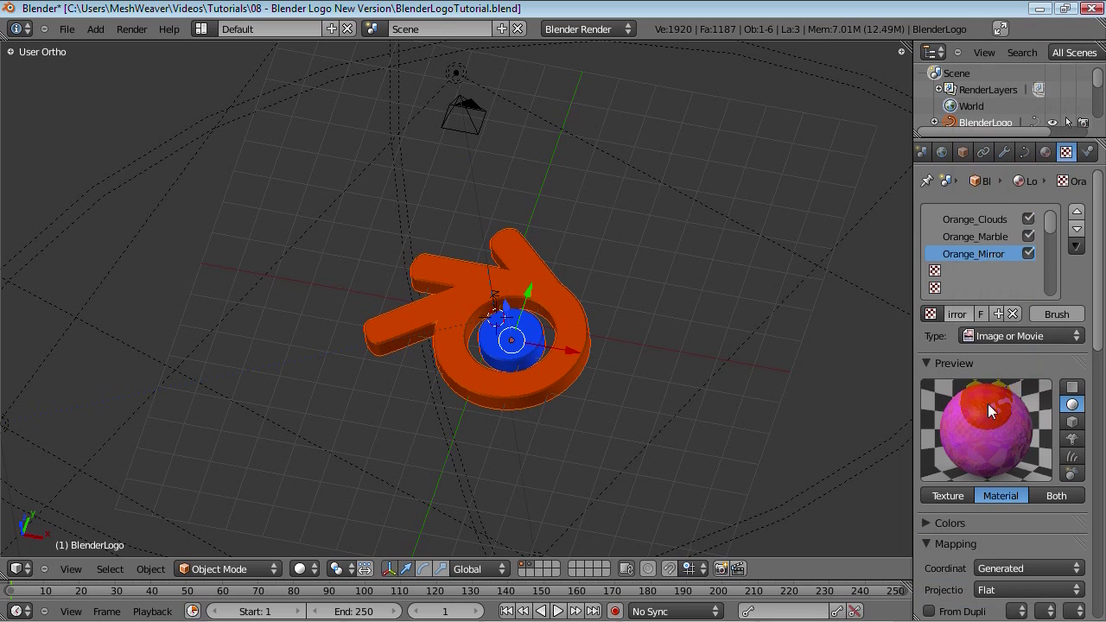
pyautogui.scroll(-8, 988, 404)
pyautogui.moveTo(995, 435); pyautogui.dragTo(1001, 241)
pyautogui.scroll(4, 1064, 299)
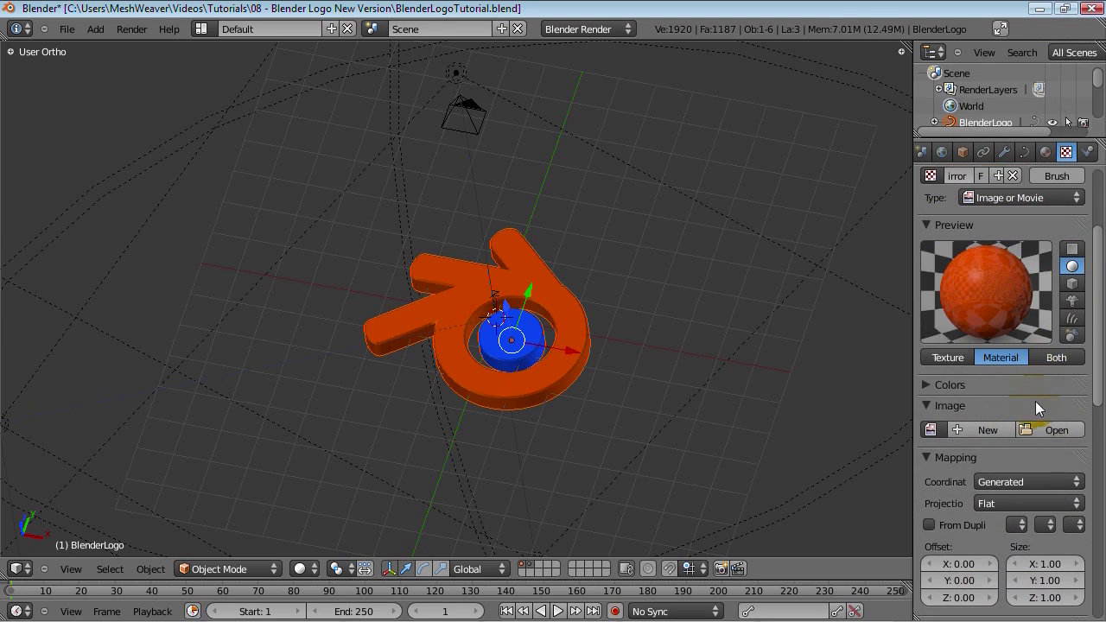
# Load sintel-wallpaper-sintel_1280x800.jpg from the Textures folder into the texture
pyautogui.click(1037, 425)
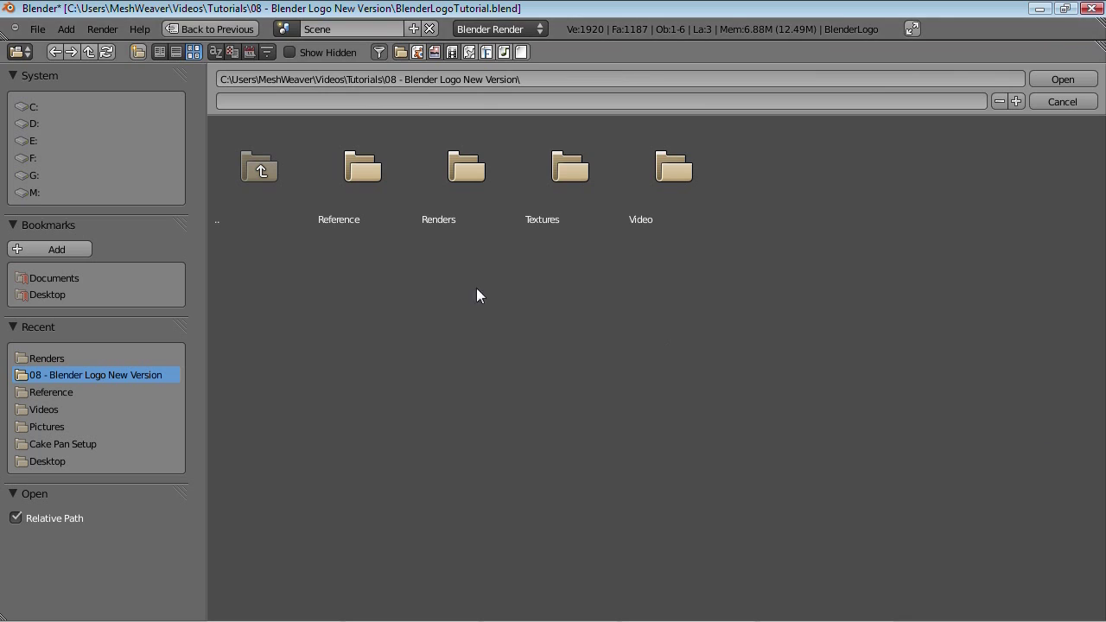
pyautogui.click(566, 166)
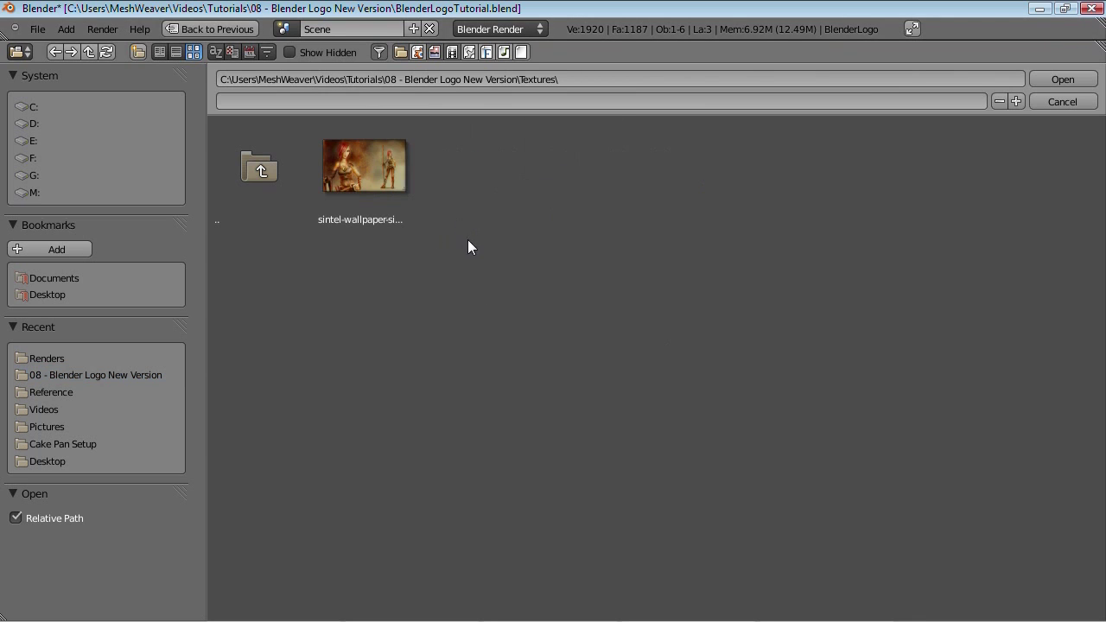
pyautogui.click(353, 195)
pyautogui.click(1061, 78)
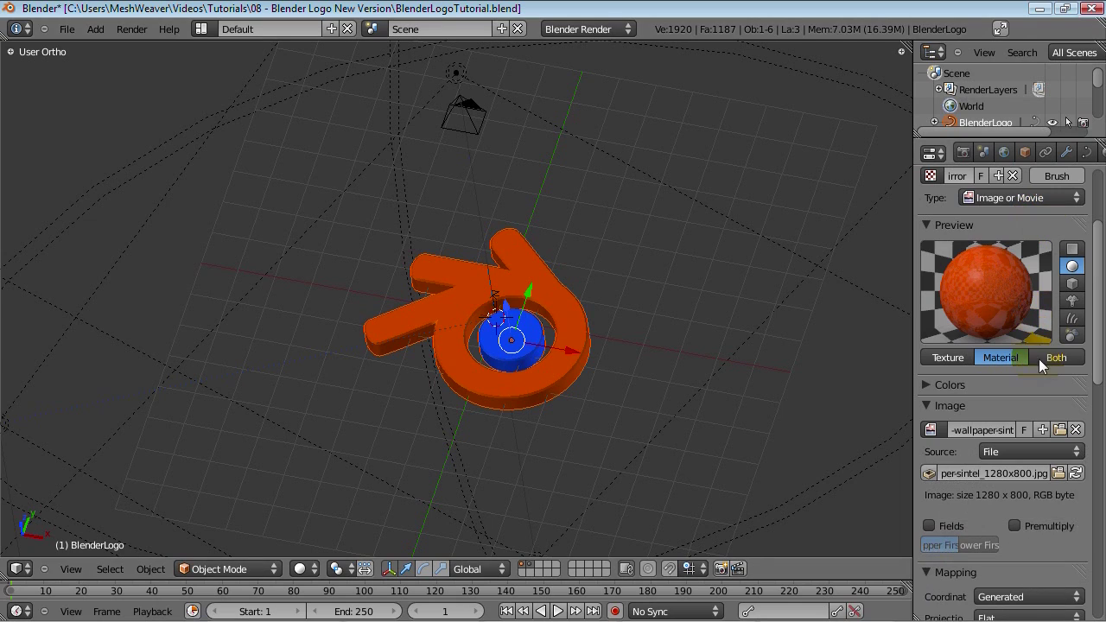
pyautogui.scroll(3, 1024, 364)
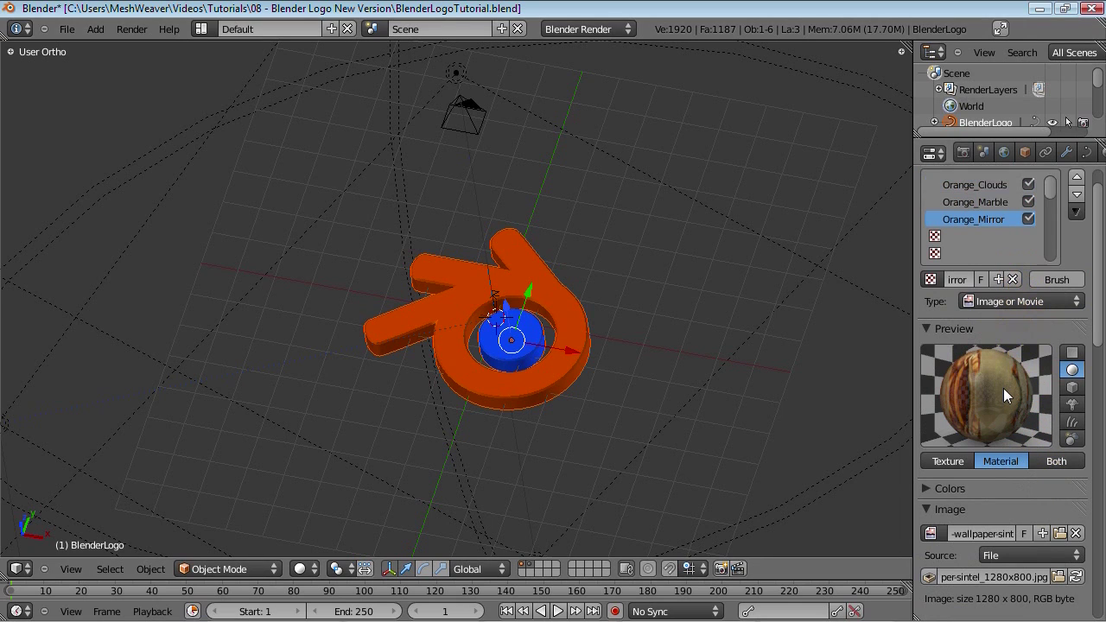
pyautogui.scroll(-2, 1004, 389)
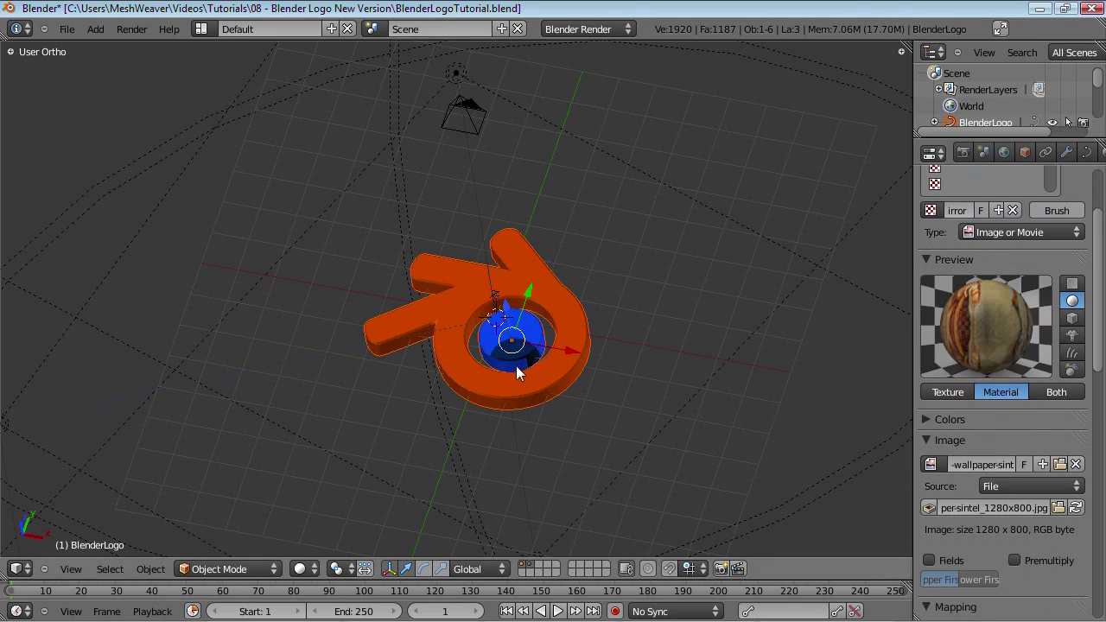
pyautogui.press('F12')
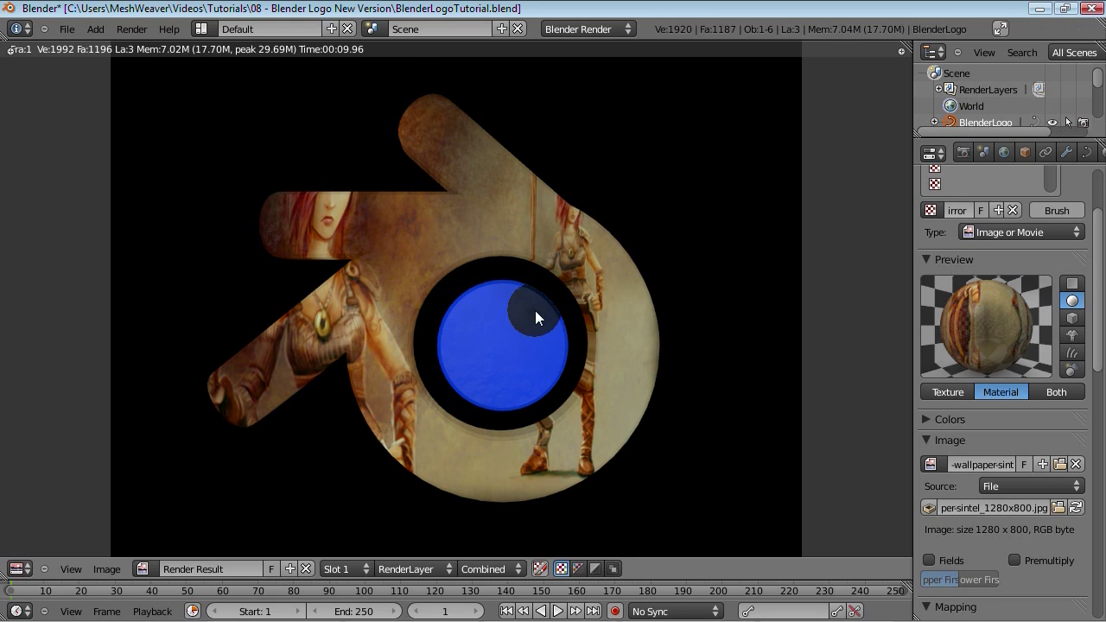
pyautogui.press('Escape')
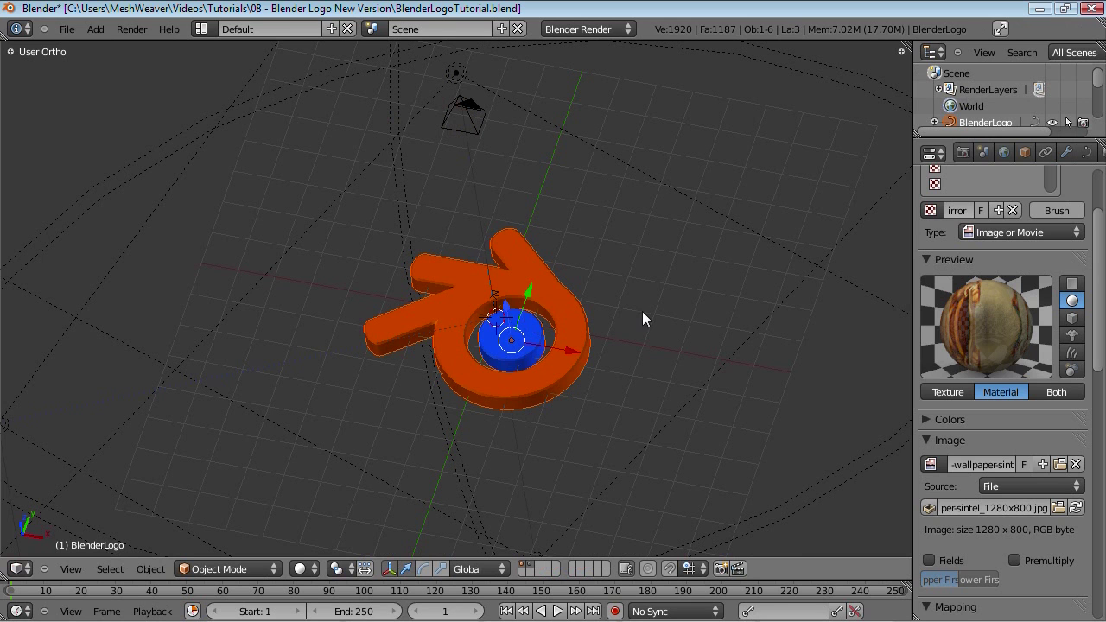
# Set the Orange_Mirror mapping coordinates to Reflection
pyautogui.scroll(-2, 1067, 417)
pyautogui.scroll(-3, 1068, 417)
pyautogui.scroll(-3, 1067, 417)
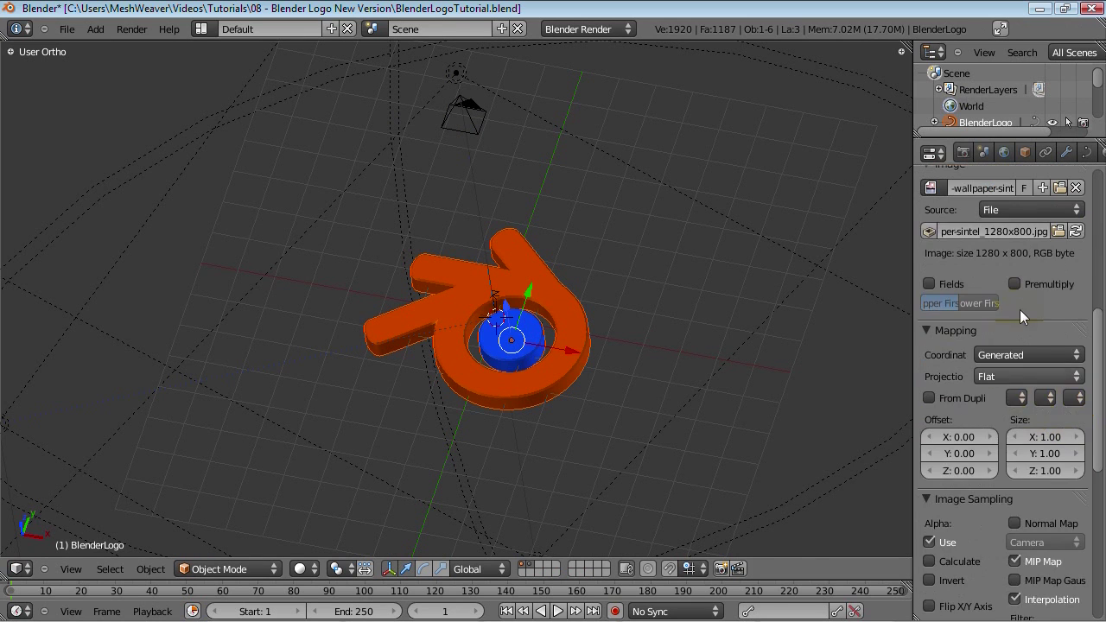
pyautogui.scroll(3, 1019, 310)
pyautogui.click(1030, 458)
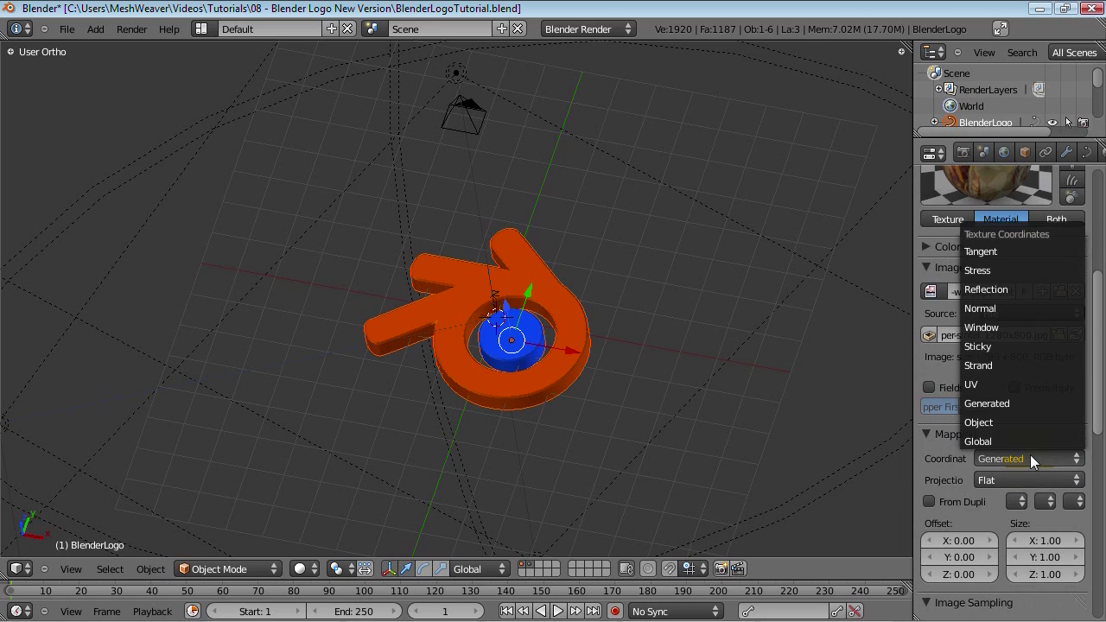
pyautogui.click(1000, 287)
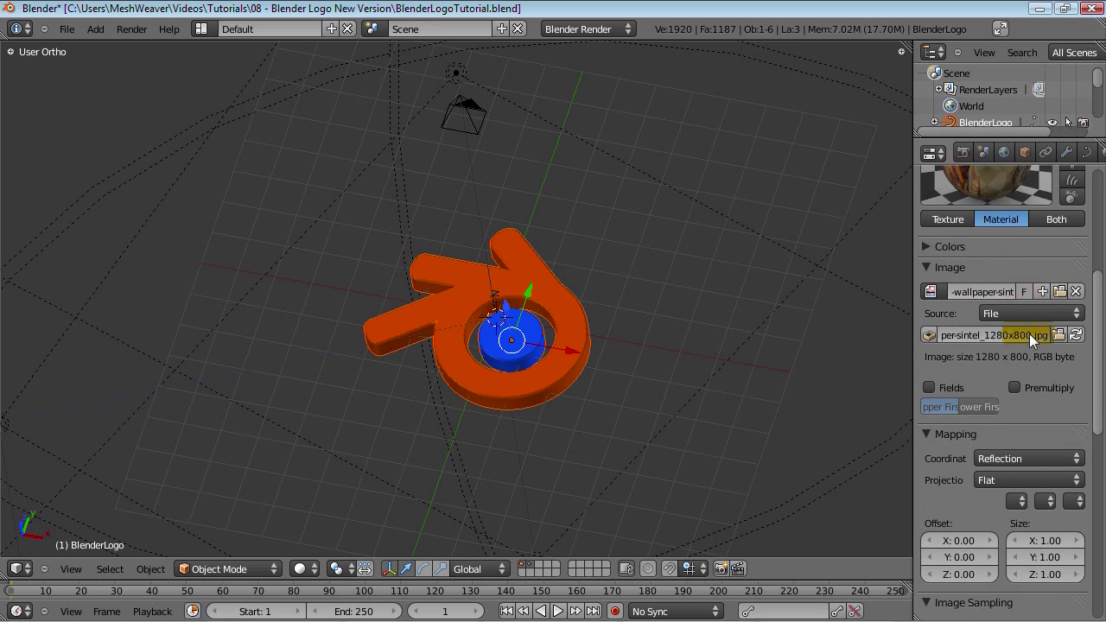
# Set the texture's influence blend mode to Screen
pyautogui.scroll(5, 1029, 332)
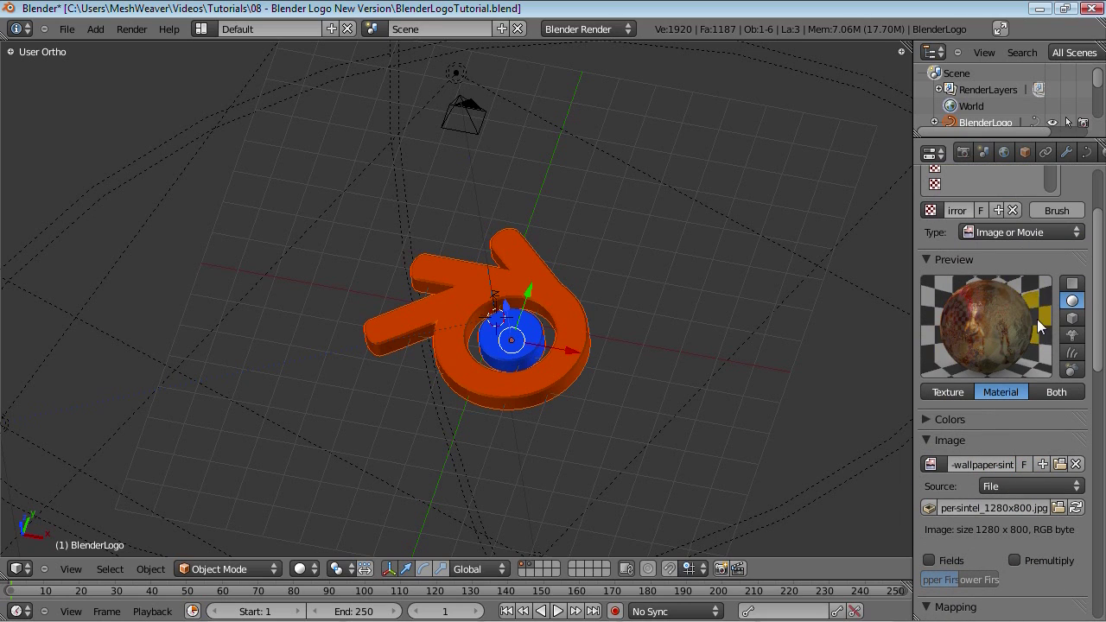
pyautogui.moveTo(1098, 285); pyautogui.dragTo(1102, 553)
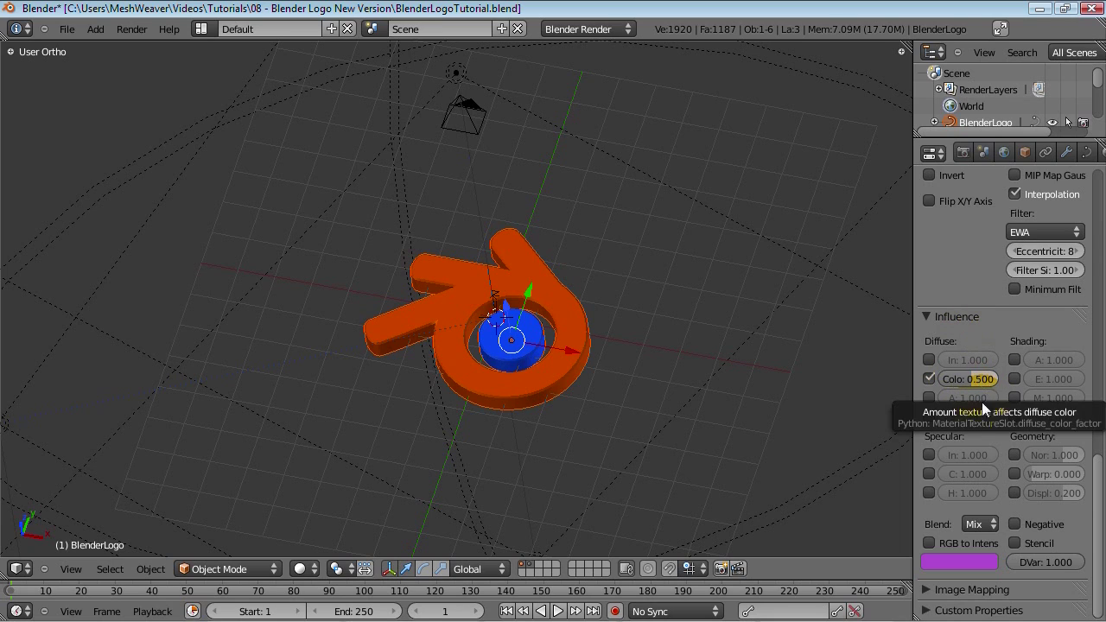
pyautogui.click(978, 524)
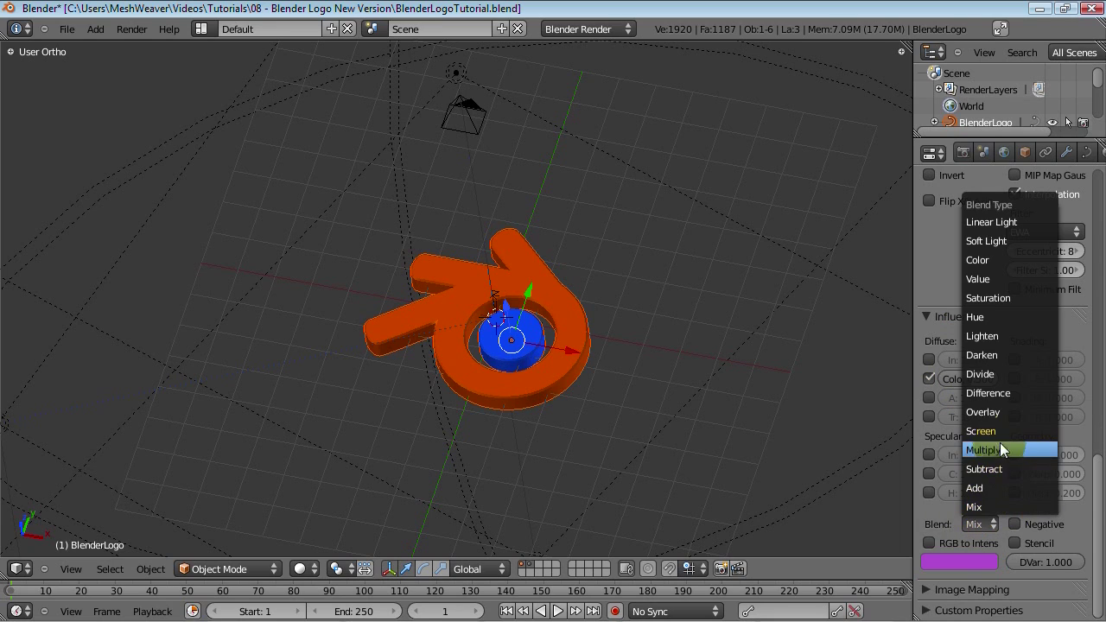